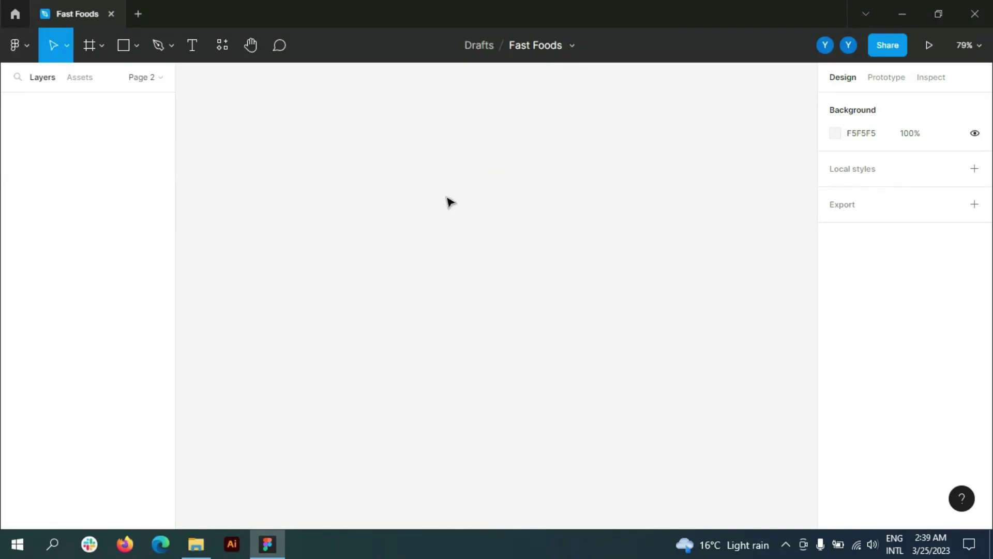
Add an iPhone 14 Plus frame and rename it Fast Foods
{"action": "key", "text": "f"}
{"action": "left_click", "coordinate": [890, 197]}
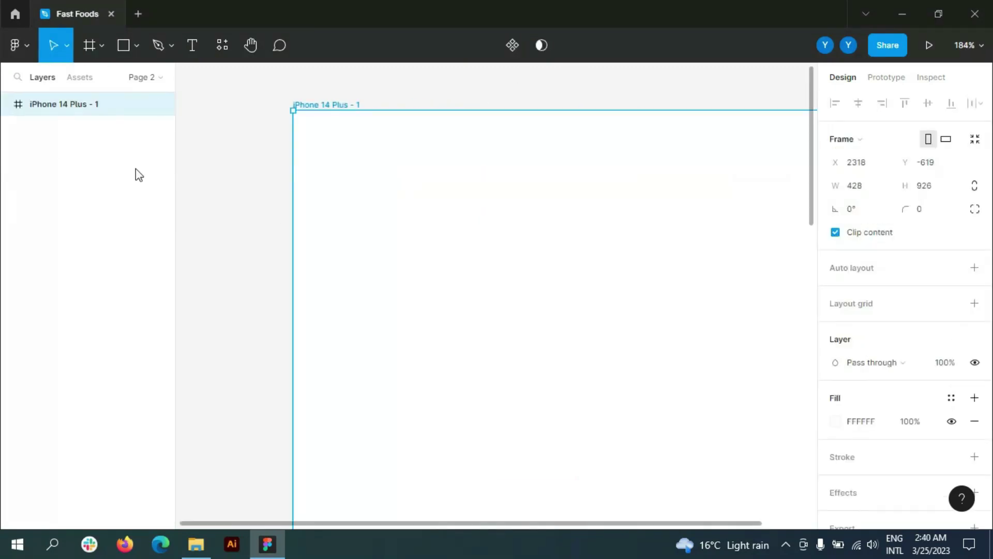
{"action": "double_click", "coordinate": [53, 105]}
{"action": "type", "text": "f"}
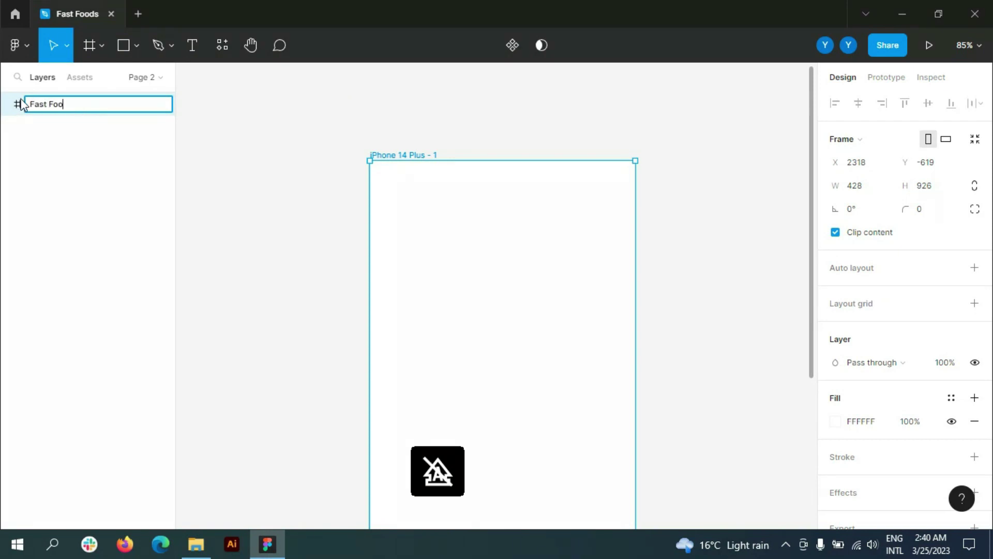
{"action": "type", "text": "ds"}
{"action": "left_click", "coordinate": [243, 186]}
Give the Fast Foods frame a centered 4-column layout grid
{"action": "scroll", "coordinate": [244, 186], "scroll_direction": "down", "scroll_amount": 2}
{"action": "left_click", "coordinate": [391, 98]}
{"action": "left_click", "coordinate": [975, 303]}
{"action": "left_click", "coordinate": [835, 326]}
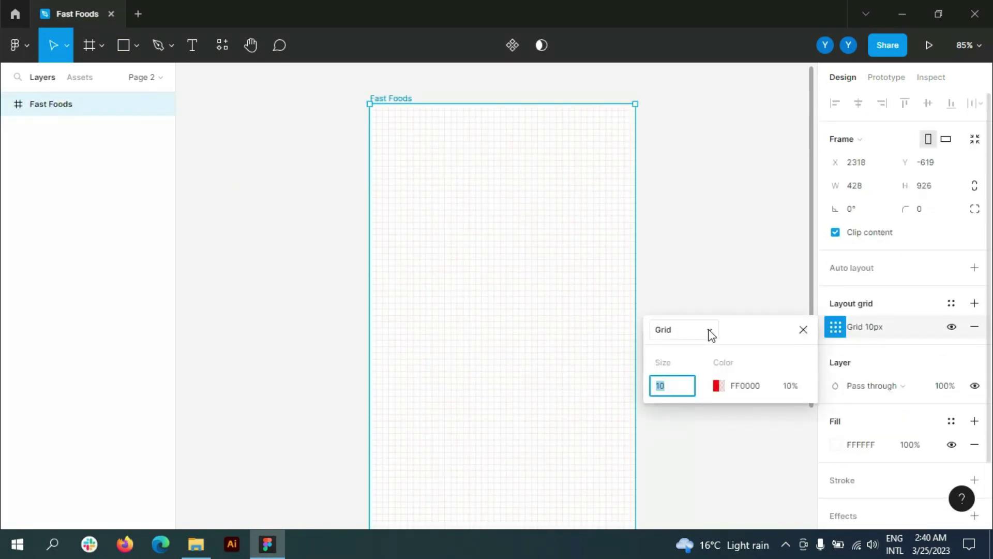
{"action": "left_click", "coordinate": [711, 335]}
{"action": "left_click", "coordinate": [667, 346]}
{"action": "type", "text": "4"}
{"action": "left_click", "coordinate": [668, 437]}
{"action": "left_click", "coordinate": [683, 417]}
{"action": "left_click", "coordinate": [563, 189]}
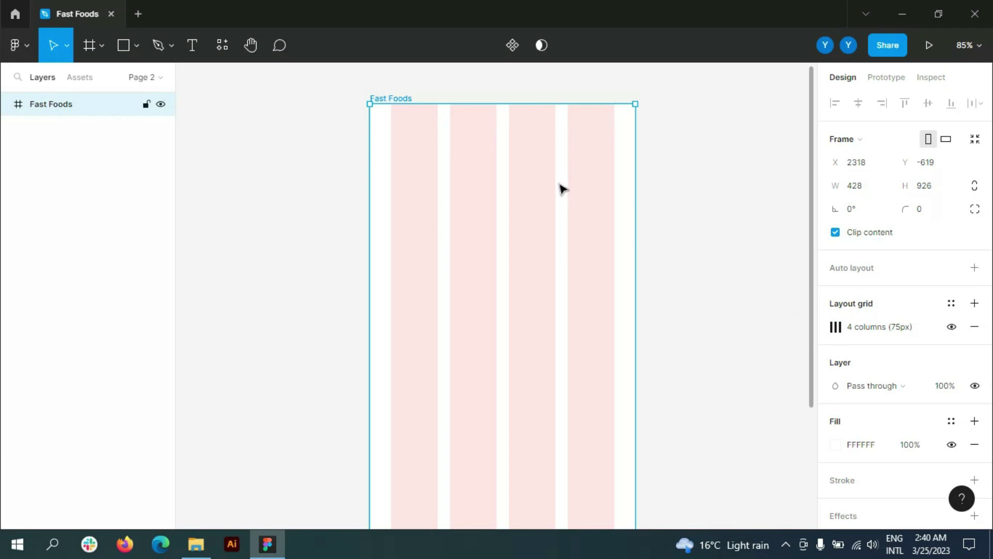
{"action": "left_click", "coordinate": [136, 45]}
Draw three menu lines with stroke weight 2 and round end caps
{"action": "left_click", "coordinate": [95, 99]}
{"action": "scroll", "coordinate": [328, 156], "scroll_direction": "up", "scroll_amount": 5}
{"action": "left_click_drag", "start_coordinate": [326, 155], "coordinate": [397, 155]}
{"action": "scroll", "coordinate": [363, 157], "scroll_direction": "up", "scroll_amount": 3}
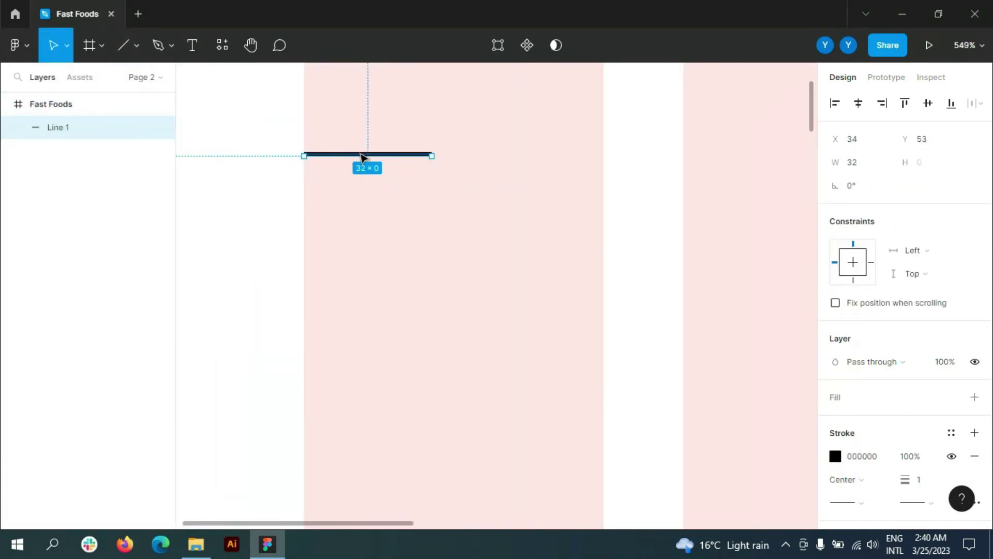
{"action": "key", "text": "Tab"}
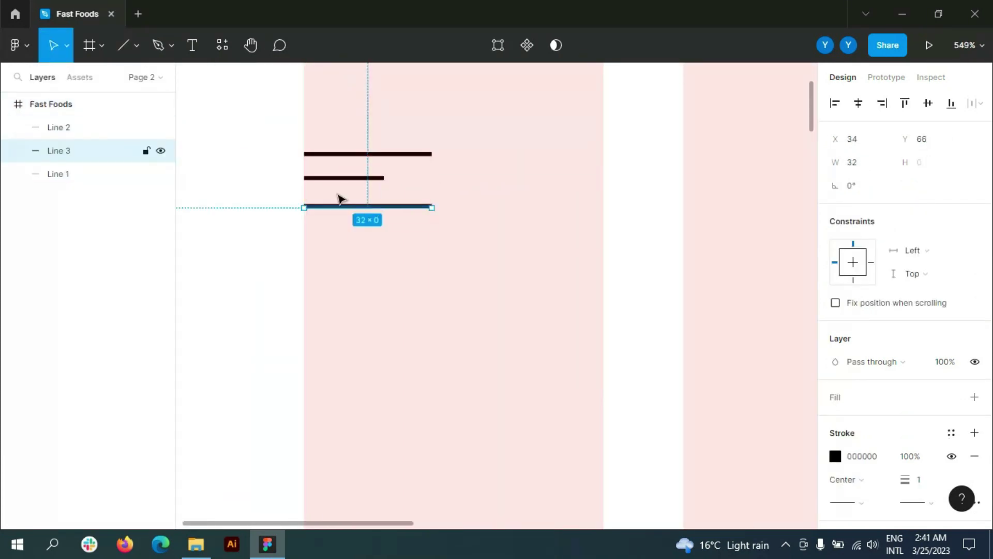
{"action": "key", "text": "ctrl+a"}
{"action": "left_click", "coordinate": [916, 474]}
{"action": "type", "text": "2"}
{"action": "scroll", "coordinate": [905, 395], "scroll_direction": "down", "scroll_amount": 2}
{"action": "left_click", "coordinate": [848, 416]}
{"action": "left_click", "coordinate": [874, 488]}
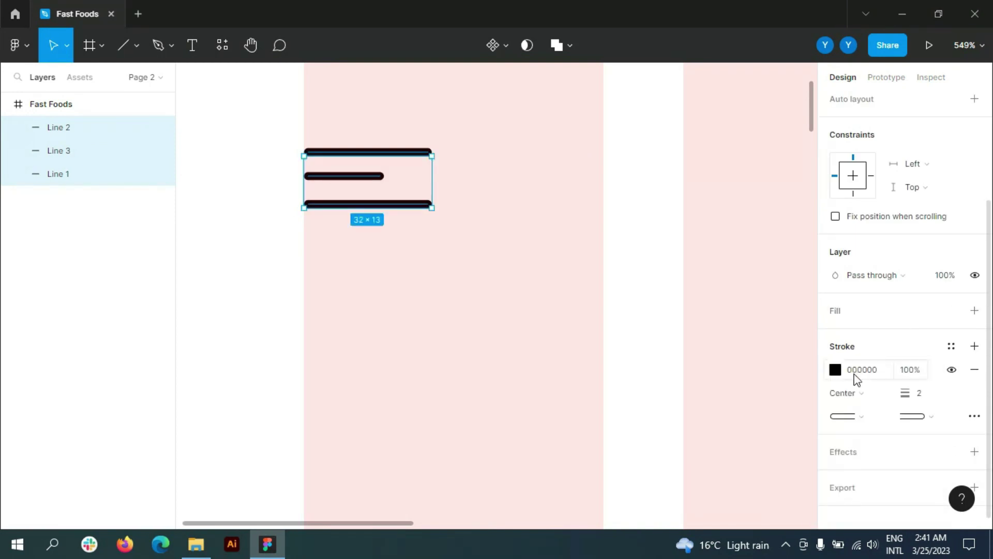
{"action": "scroll", "coordinate": [441, 224], "scroll_direction": "down", "scroll_amount": 5}
Add a 'Fast Foods' title in Semi Bold, size 14, right of the menu icon
{"action": "key", "text": "t"}
{"action": "left_click", "coordinate": [373, 235]}
{"action": "type", "text": "Fast Foods"}
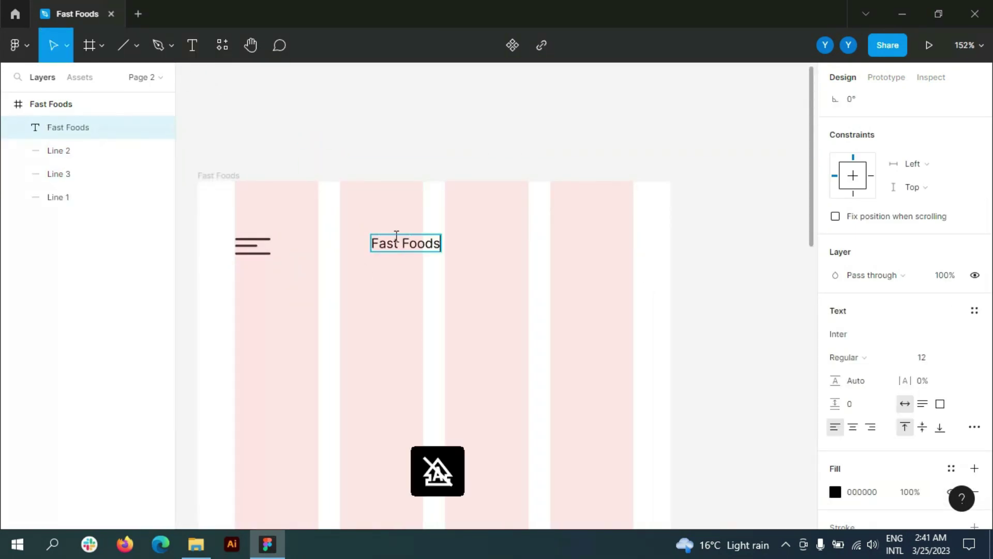
{"action": "key", "text": "Escape"}
{"action": "scroll", "coordinate": [282, 249], "scroll_direction": "up", "scroll_amount": 2}
{"action": "left_click", "coordinate": [847, 357]}
{"action": "left_click", "coordinate": [860, 255]}
{"action": "left_click", "coordinate": [958, 359]}
{"action": "left_click", "coordinate": [951, 317]}
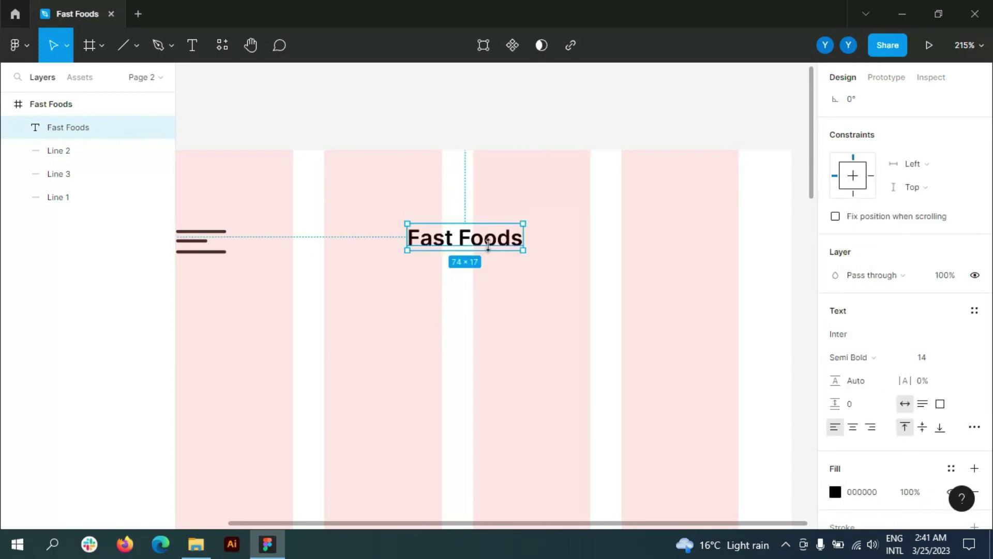
Draw a 40 px circle at the header's right side
{"action": "left_click", "coordinate": [136, 45]}
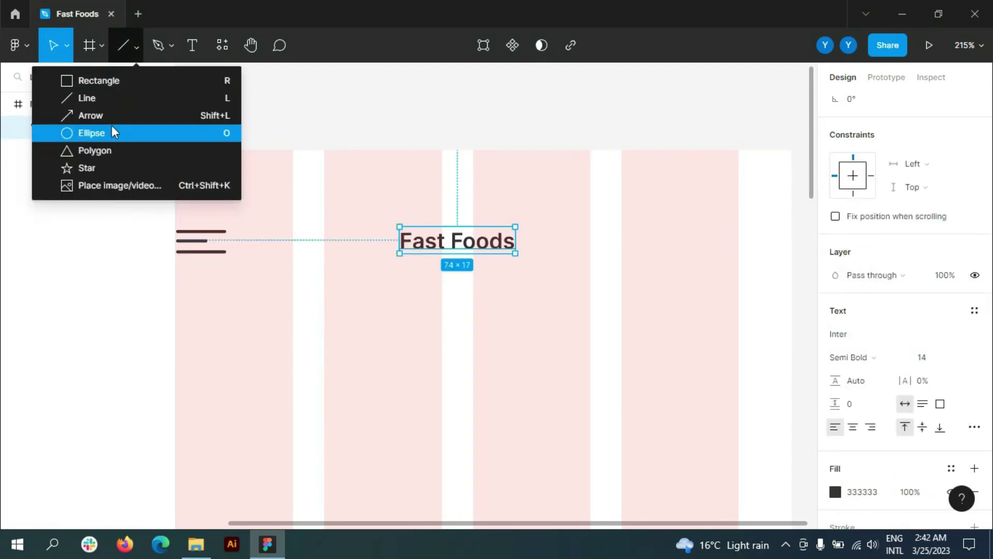
{"action": "left_click", "coordinate": [111, 131]}
{"action": "scroll", "coordinate": [759, 232], "scroll_direction": "up", "scroll_amount": 1}
{"action": "left_click_drag", "start_coordinate": [659, 195], "coordinate": [737, 272]}
{"action": "left_click", "coordinate": [924, 162]}
{"action": "type", "text": "40"}
{"action": "key", "text": "Return"}
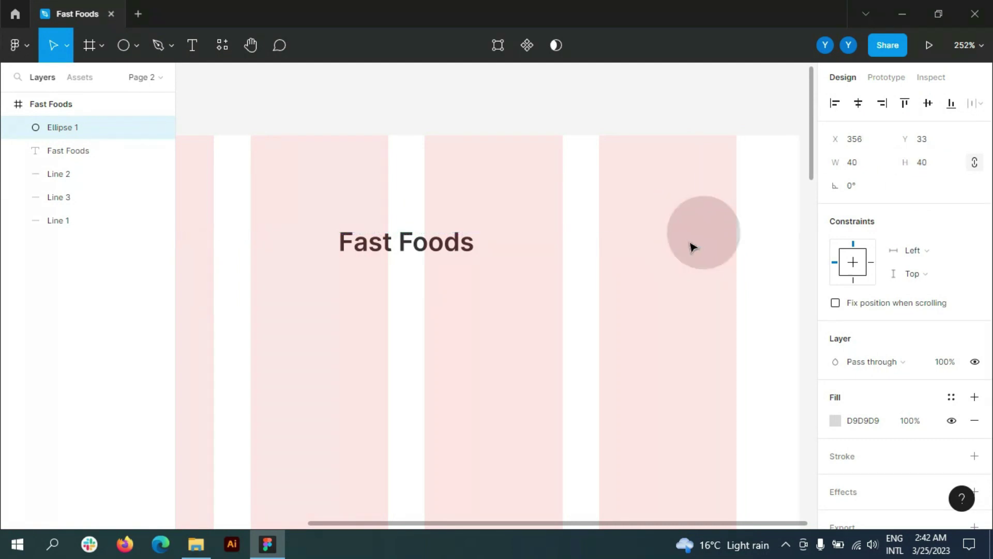
Group the three menu lines as More and fill the profile circle red
{"action": "left_click", "coordinate": [59, 174]}
{"action": "left_click", "coordinate": [58, 197], "text": "shift"}
{"action": "left_click", "coordinate": [56, 221], "text": "shift"}
{"action": "key", "text": "ctrl+g"}
{"action": "double_click", "coordinate": [71, 176]}
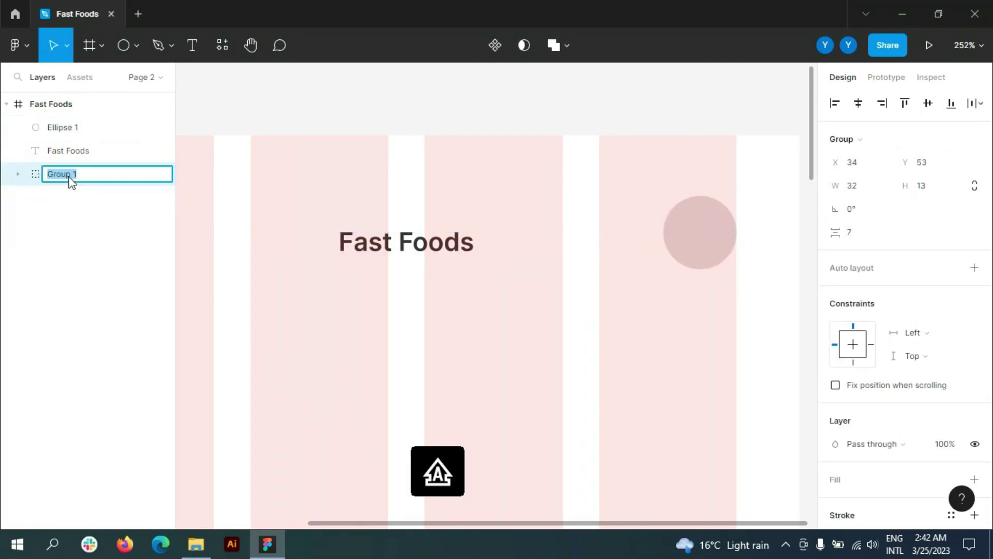
{"action": "left_click", "coordinate": [62, 127]}
{"action": "left_click", "coordinate": [836, 419]}
{"action": "left_click", "coordinate": [794, 181]}
{"action": "left_click", "coordinate": [762, 231]}
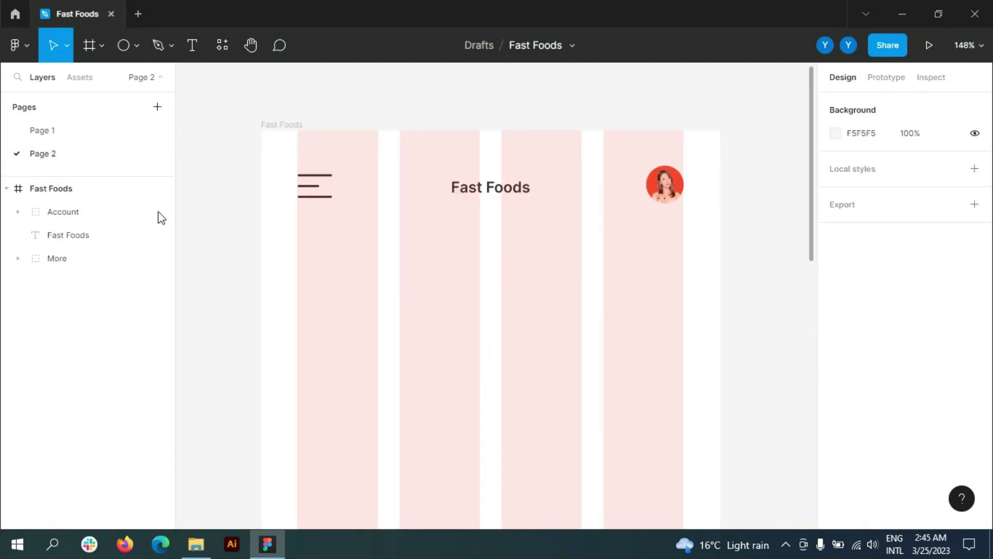
Hide the frame's layout grid and type the heading 'Let's find your favourite food!' below the header
{"action": "left_click", "coordinate": [50, 189]}
{"action": "left_click", "coordinate": [950, 328]}
{"action": "scroll", "coordinate": [905, 331], "scroll_direction": "down", "scroll_amount": 3}
{"action": "scroll", "coordinate": [332, 297], "scroll_direction": "down", "scroll_amount": 1}
{"action": "key", "text": "t"}
{"action": "left_click", "coordinate": [340, 243]}
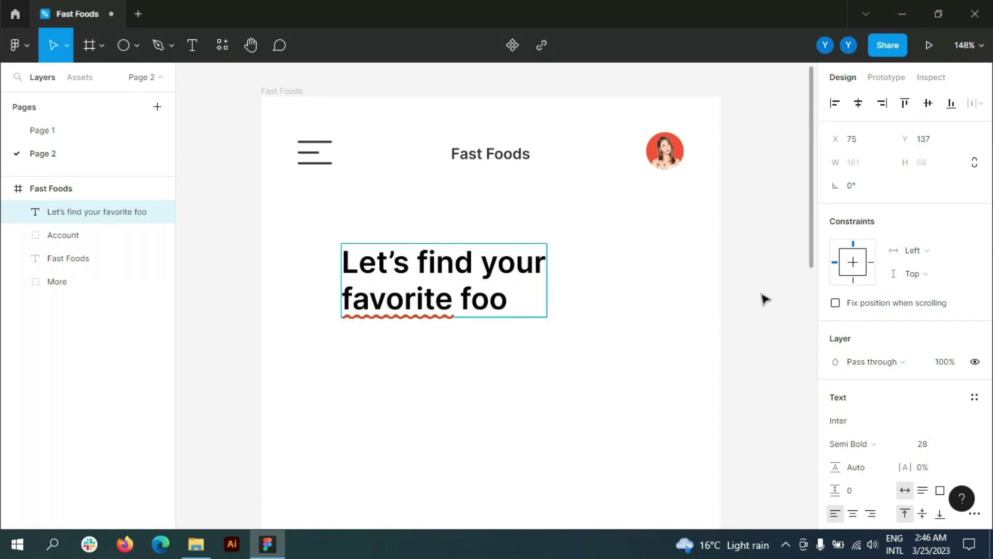
Color the heading 333333 and align its left edge with the menu icon
{"action": "left_click_drag", "start_coordinate": [343, 254], "coordinate": [556, 297]}
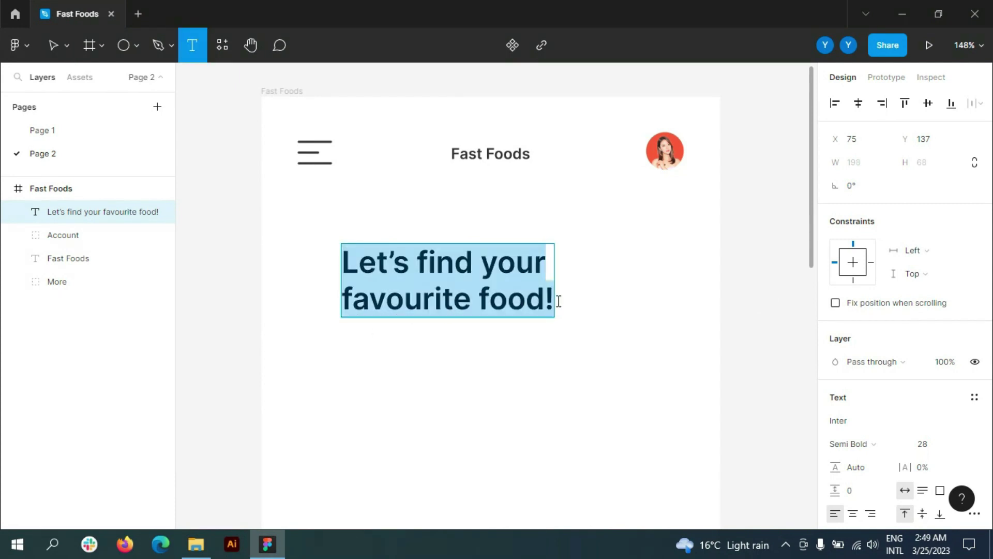
{"action": "scroll", "coordinate": [879, 362], "scroll_direction": "down", "scroll_amount": 3}
{"action": "left_click", "coordinate": [856, 437]}
{"action": "type", "text": "333333"}
{"action": "key", "text": "Return"}
{"action": "key", "text": "Escape"}
{"action": "left_click_drag", "start_coordinate": [388, 270], "coordinate": [344, 234]}
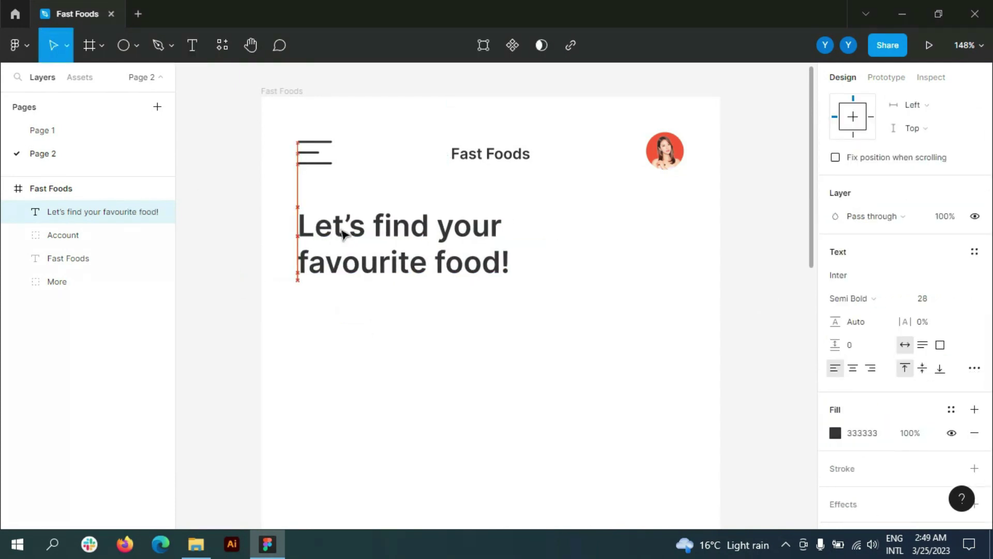
Show the Fast Foods frame's layout grid again
{"action": "left_click", "coordinate": [472, 381]}
{"action": "scroll", "coordinate": [468, 357], "scroll_direction": "down", "scroll_amount": 2}
{"action": "left_click", "coordinate": [315, 68]}
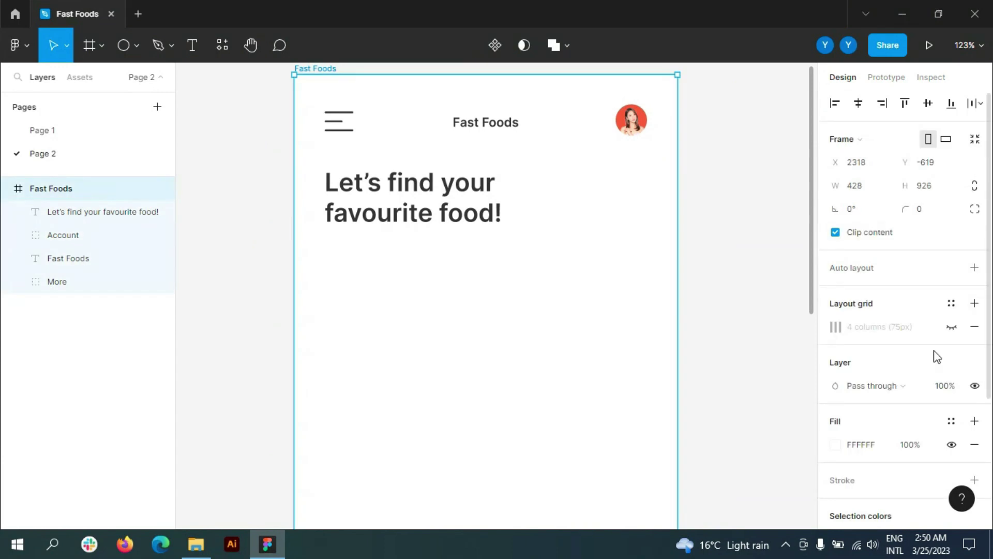
{"action": "left_click", "coordinate": [951, 326]}
{"action": "left_click", "coordinate": [136, 45]}
Draw a 360×60 search bar below the heading filled F7F7F8
{"action": "left_click", "coordinate": [106, 83]}
{"action": "left_click_drag", "start_coordinate": [325, 252], "coordinate": [647, 306]}
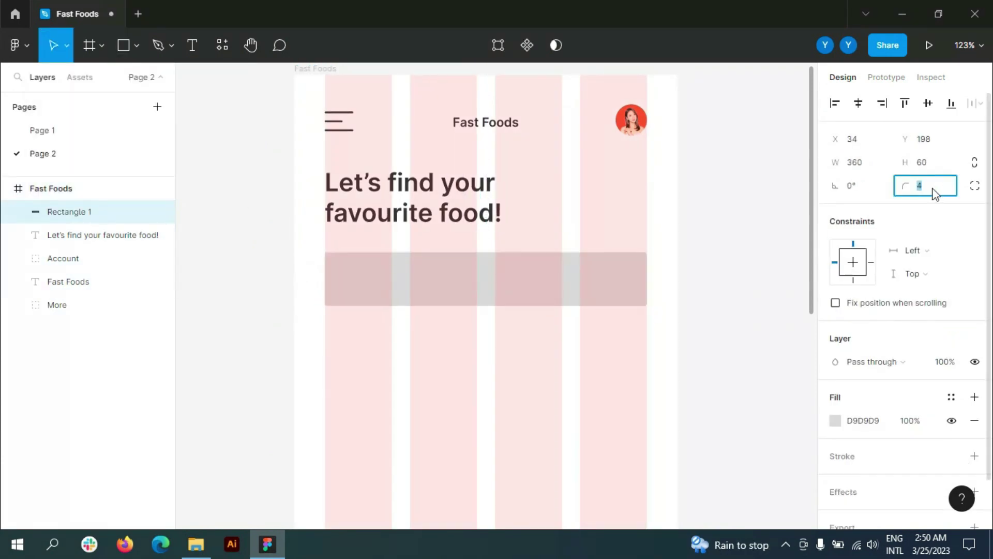
{"action": "left_click", "coordinate": [863, 421]}
{"action": "type", "text": "F7F7F8t"}
{"action": "scroll", "coordinate": [328, 274], "scroll_direction": "up", "scroll_amount": 5}
Add light grey 'Search' placeholder text at the bar's left side
{"action": "left_click", "coordinate": [331, 274]}
{"action": "type", "text": "Search"}
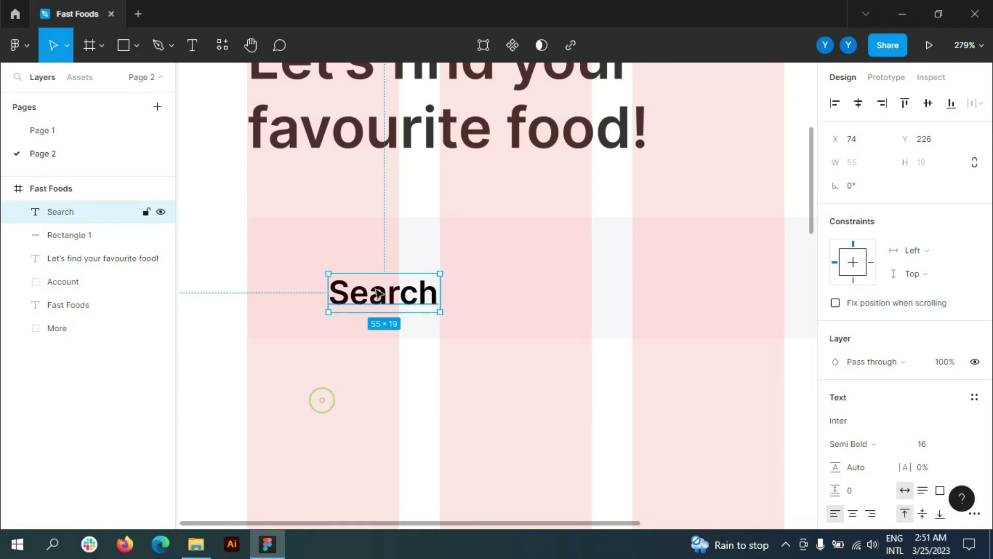
{"action": "left_click_drag", "start_coordinate": [380, 294], "coordinate": [339, 278]}
{"action": "key", "text": "Escape"}
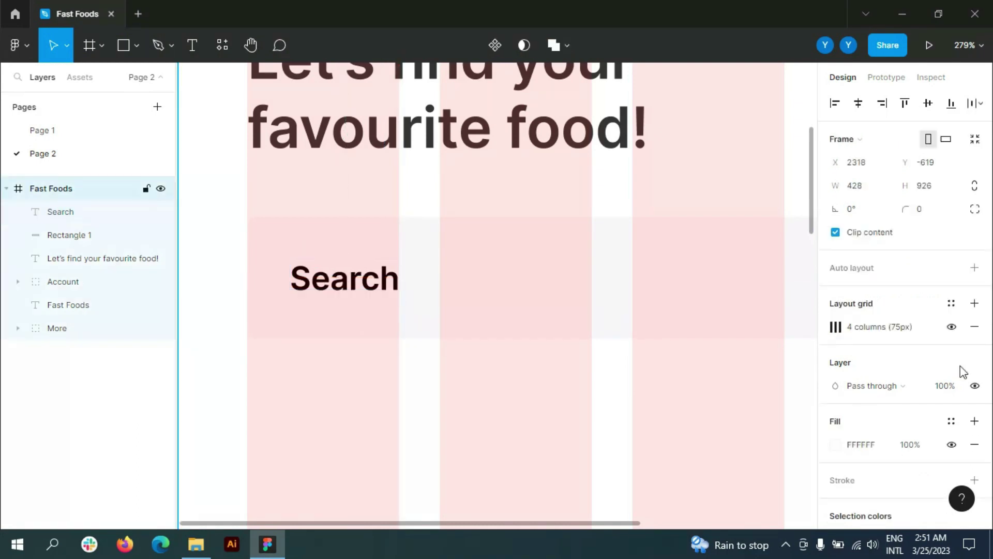
{"action": "left_click", "coordinate": [835, 433]}
{"action": "left_click", "coordinate": [785, 458]}
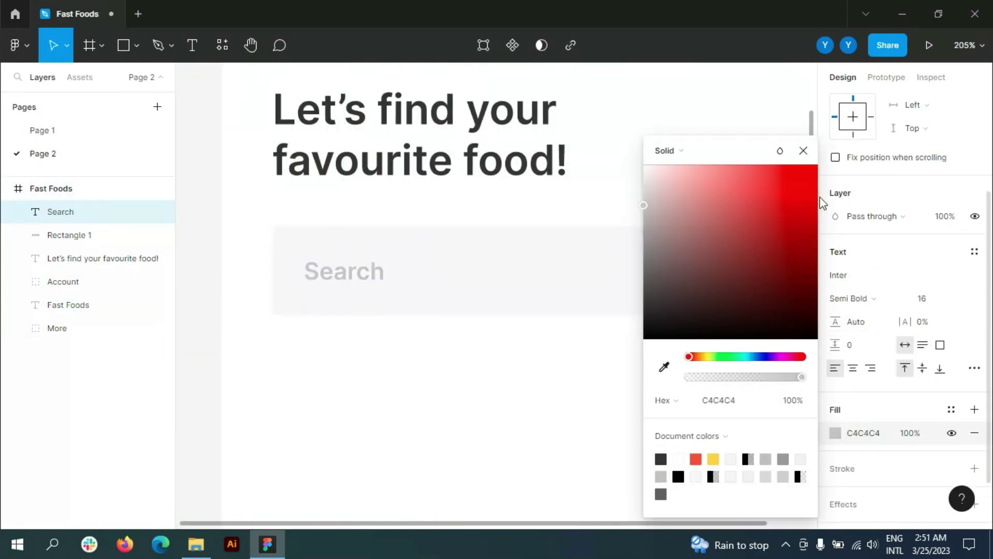
{"action": "key", "text": "Escape"}
Paste the magnifier icon at the bar's right end and group everything as Search
{"action": "key", "text": "ctrl+v"}
{"action": "left_click_drag", "start_coordinate": [343, 448], "coordinate": [632, 302]}
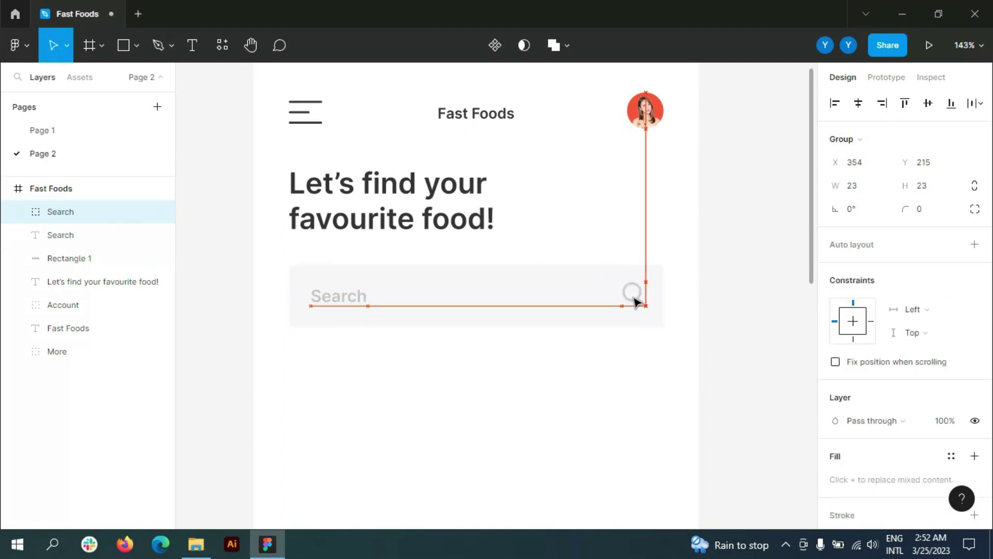
{"action": "left_click", "coordinate": [761, 291]}
{"action": "key", "text": "ctrl+g"}
{"action": "double_click", "coordinate": [61, 212]}
{"action": "type", "text": "Search"}
{"action": "key", "text": "Return"}
Add a 'Categories' heading at size 20 below the search bar
{"action": "left_click", "coordinate": [348, 306]}
{"action": "type", "text": "C"}
{"action": "key", "text": "Escape"}
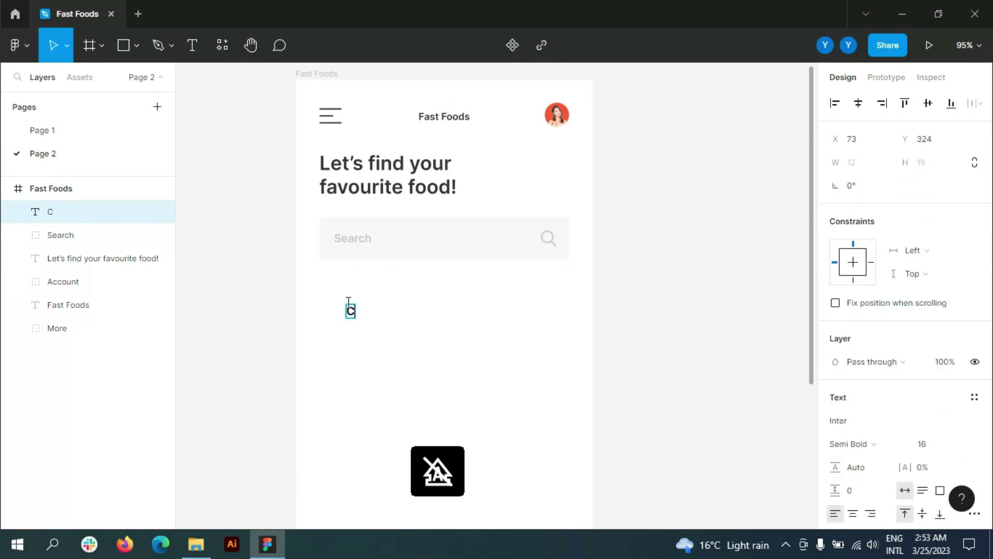
{"action": "left_click", "coordinate": [922, 444]}
{"action": "left_click", "coordinate": [936, 366]}
{"action": "scroll", "coordinate": [395, 284], "scroll_direction": "up", "scroll_amount": 3, "text": "ctrl"}
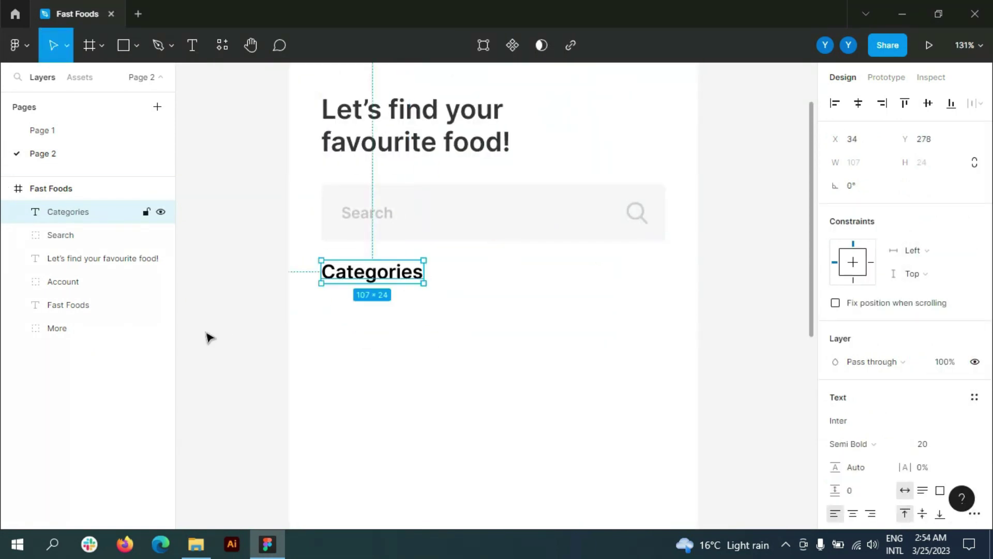
{"action": "key", "text": "Escape"}
Draw a red card with corner radius 4 below Categories
{"action": "key", "text": "r"}
{"action": "left_click_drag", "start_coordinate": [331, 303], "coordinate": [431, 346]}
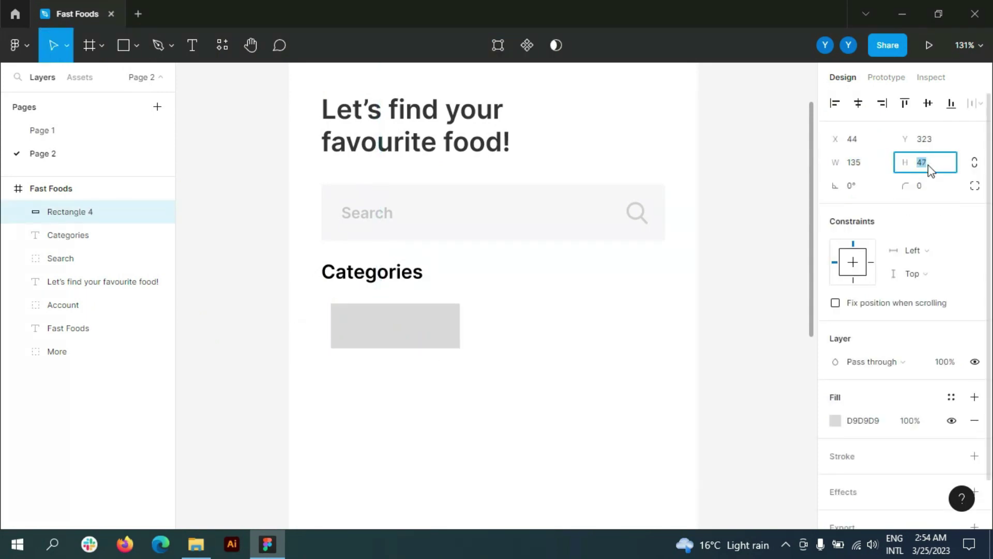
{"action": "type", "text": "4"}
{"action": "key", "text": "Return"}
{"action": "key", "text": "Escape"}
{"action": "key", "text": "ctrl+shift+4"}
{"action": "scroll", "coordinate": [436, 366], "scroll_direction": "up", "scroll_amount": 3}
{"action": "left_click", "coordinate": [436, 366]}
{"action": "key", "text": "ctrl+shift+4"}
{"action": "scroll", "coordinate": [867, 383], "scroll_direction": "down", "scroll_amount": 1}
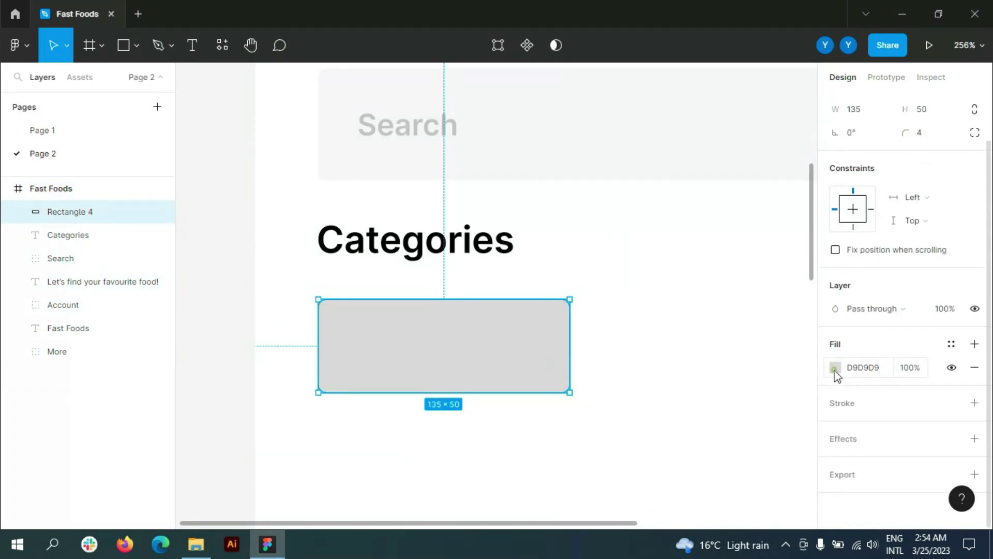
{"action": "left_click", "coordinate": [835, 368]}
{"action": "scroll", "coordinate": [366, 319], "scroll_direction": "up", "scroll_amount": 1}
Draw a white circle at the red card's left side
{"action": "left_click", "coordinate": [136, 45]}
{"action": "left_click", "coordinate": [89, 131]}
{"action": "left_click_drag", "start_coordinate": [333, 317], "coordinate": [391, 376]}
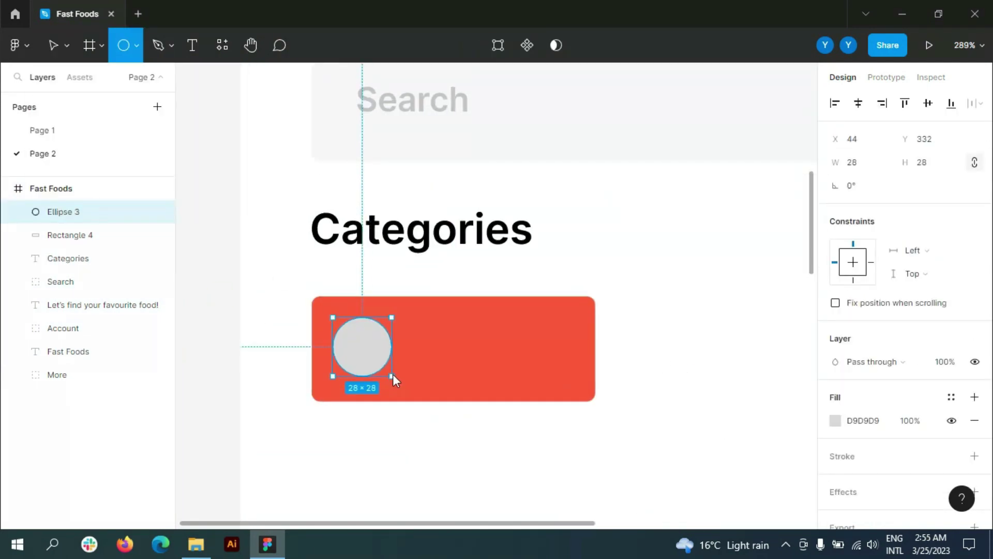
{"action": "type", "text": "FFF"}
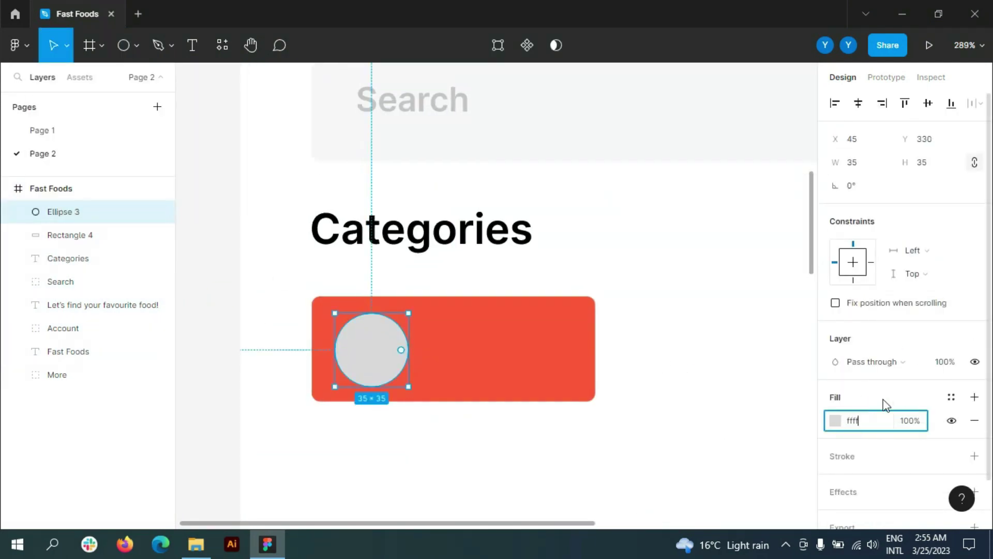
{"action": "key", "text": "Return"}
{"action": "left_click", "coordinate": [417, 330]}
Paste the pizza image, shrink it to about 40 px and center it in the circle
{"action": "key", "text": "shift+1"}
{"action": "key", "text": "ctrl+v"}
{"action": "left_click_drag", "start_coordinate": [254, 482], "coordinate": [344, 336]}
{"action": "mouse_move", "coordinate": [297, 381]}
{"action": "left_mouse_down"}
{"action": "mouse_move", "coordinate": [363, 313]}
{"action": "mouse_move", "coordinate": [372, 321]}
{"action": "left_mouse_up"}
{"action": "scroll", "coordinate": [373, 321], "scroll_direction": "up", "scroll_amount": 8}
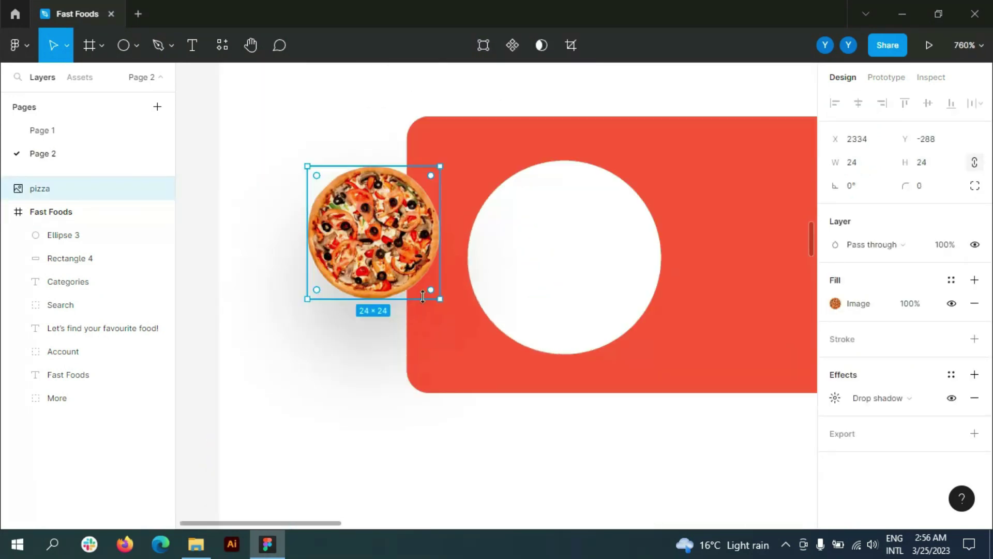
{"action": "mouse_move", "coordinate": [393, 228]}
{"action": "left_mouse_down"}
{"action": "mouse_move", "coordinate": [573, 258]}
{"action": "mouse_move", "coordinate": [578, 251]}
{"action": "left_mouse_up"}
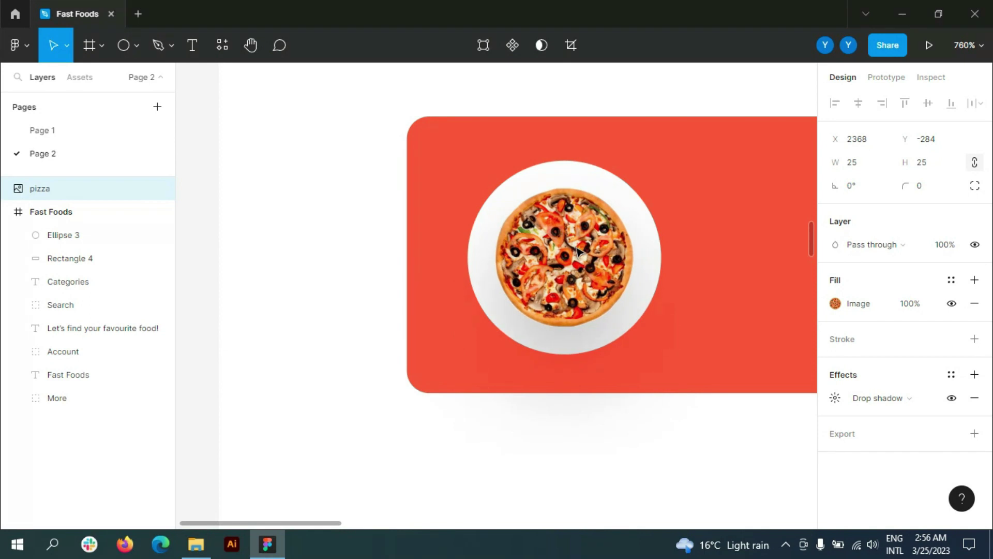
Tighten the pizza's drop shadow by lowering its vertical offset
{"action": "left_click", "coordinate": [836, 398]}
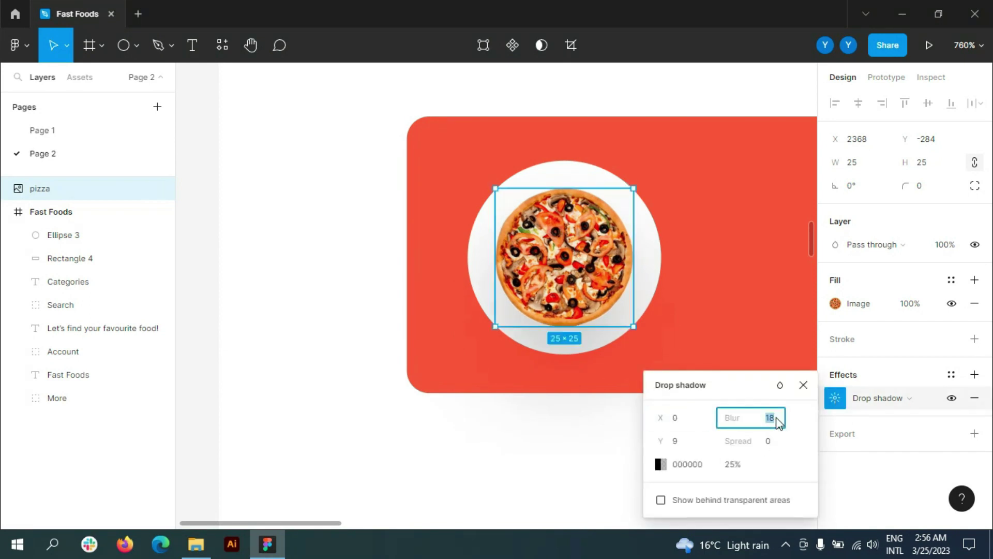
{"action": "left_click", "coordinate": [691, 443]}
{"action": "type", "text": "4"}
{"action": "key", "text": "Return"}
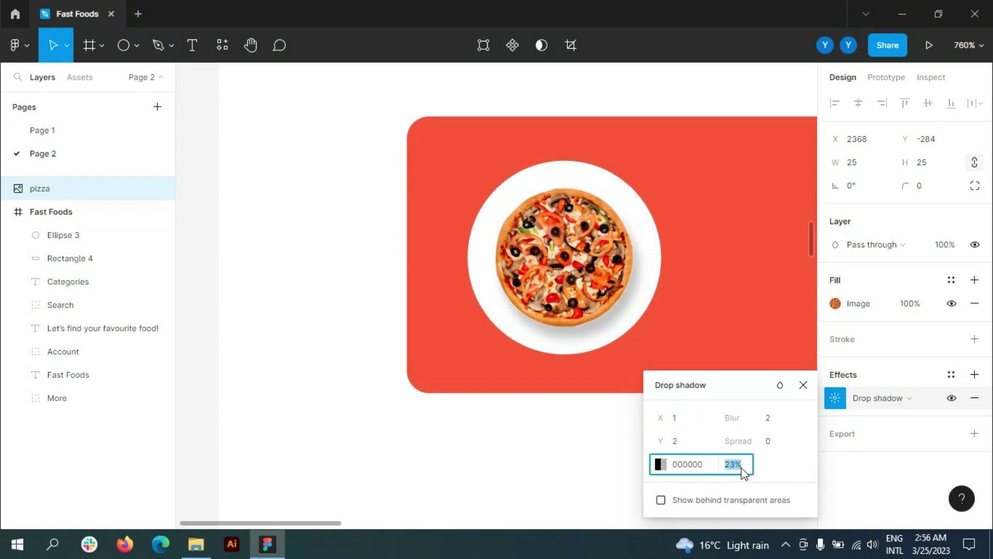
{"action": "left_click", "coordinate": [207, 316]}
{"action": "scroll", "coordinate": [303, 338], "scroll_direction": "down", "scroll_amount": 5}
Add a 'Pizza' label at font size 16, centred vertically in the red card
{"action": "left_click", "coordinate": [546, 279]}
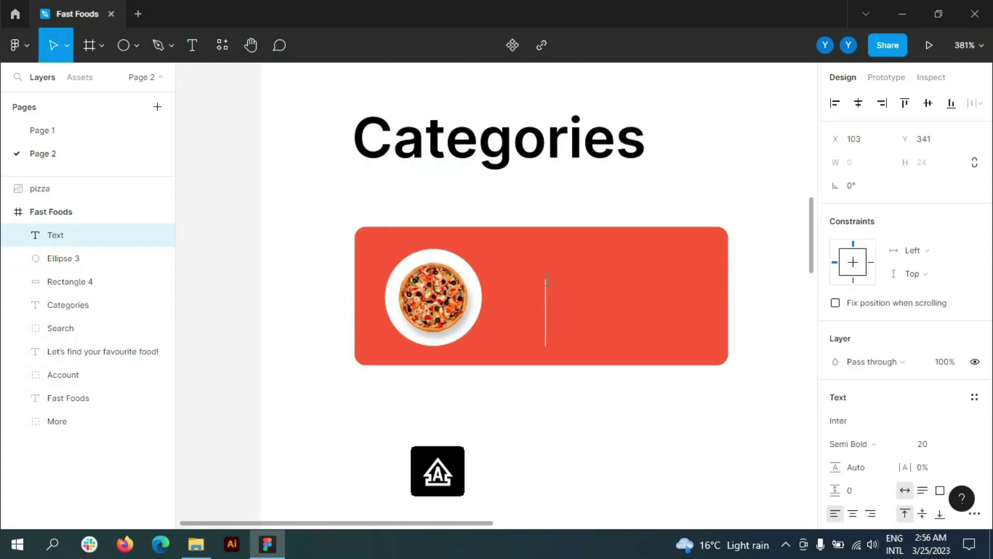
{"action": "type", "text": "Pizza"}
{"action": "key", "text": "ctrl+a"}
{"action": "left_click", "coordinate": [956, 444]}
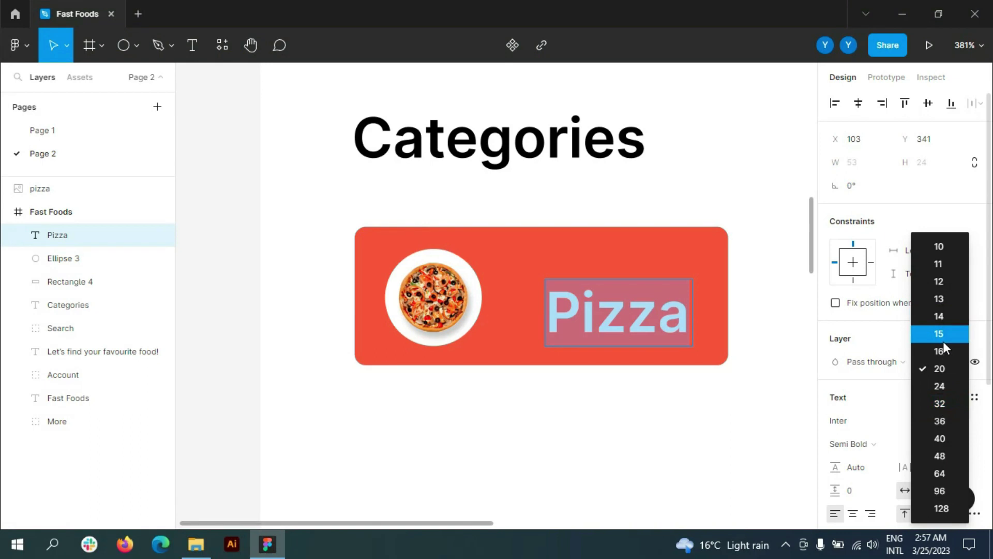
{"action": "left_click", "coordinate": [936, 330]}
{"action": "left_click_drag", "start_coordinate": [604, 315], "coordinate": [605, 305]}
Group the pizza image, label, circle and background into a group named Pizza
{"action": "scroll", "coordinate": [288, 273], "scroll_direction": "down", "scroll_amount": 5}
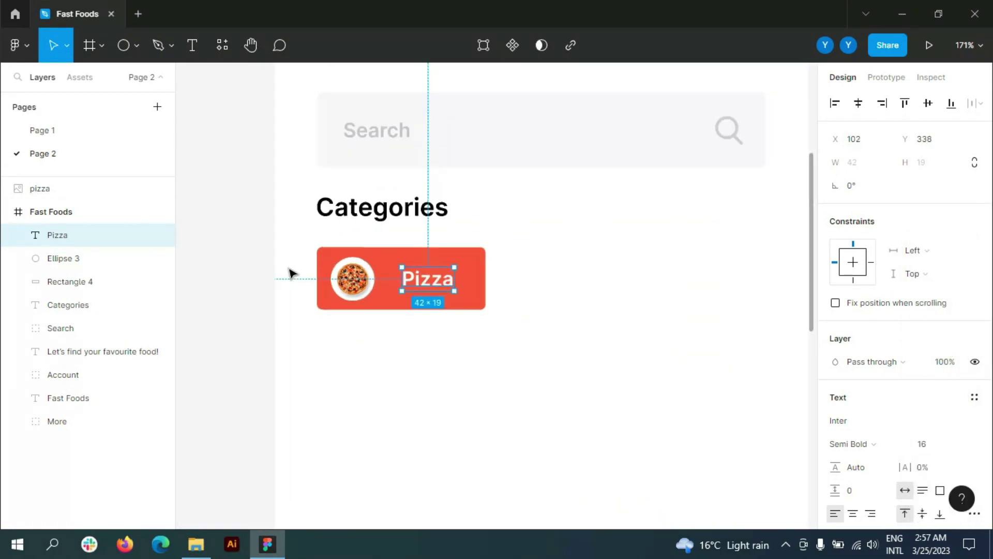
{"action": "left_click", "coordinate": [58, 282], "text": "shift"}
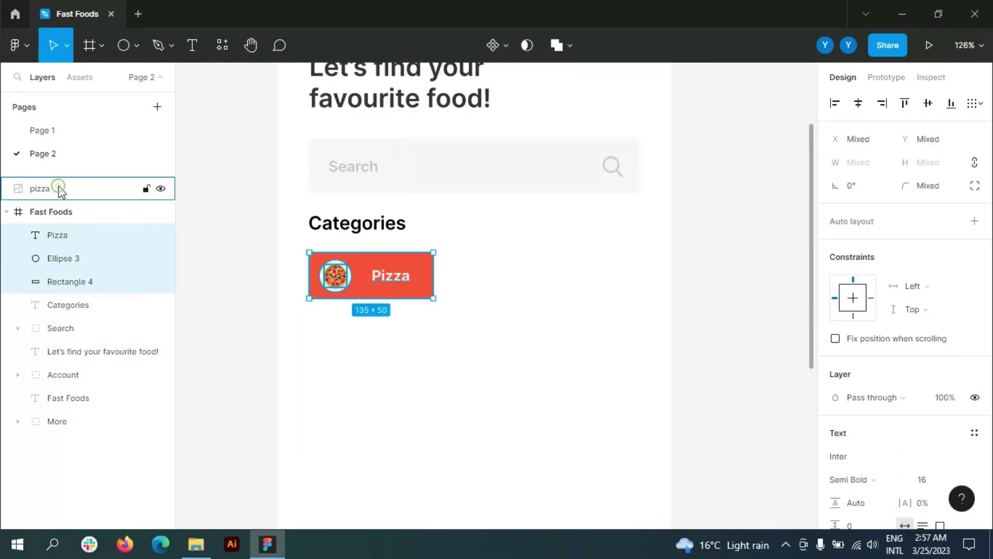
{"action": "left_click_drag", "start_coordinate": [59, 190], "coordinate": [73, 235]}
{"action": "left_click", "coordinate": [67, 282], "text": "shift"}
{"action": "key", "text": "ctrl+g"}
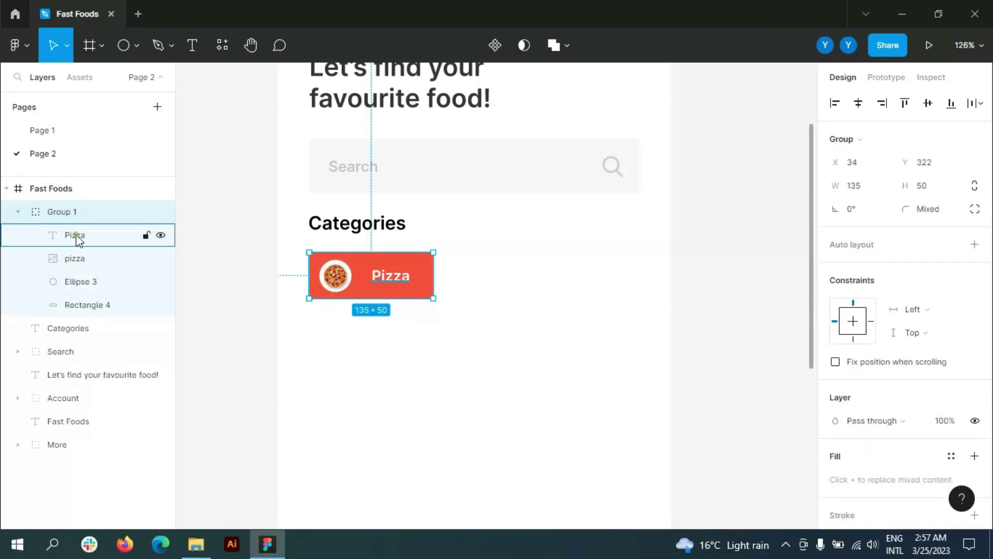
{"action": "double_click", "coordinate": [77, 235]}
{"action": "double_click", "coordinate": [57, 212]}
{"action": "type", "text": "Pizza"}
{"action": "left_click", "coordinate": [18, 211]}
{"action": "scroll", "coordinate": [297, 272], "scroll_direction": "up", "scroll_amount": 3}
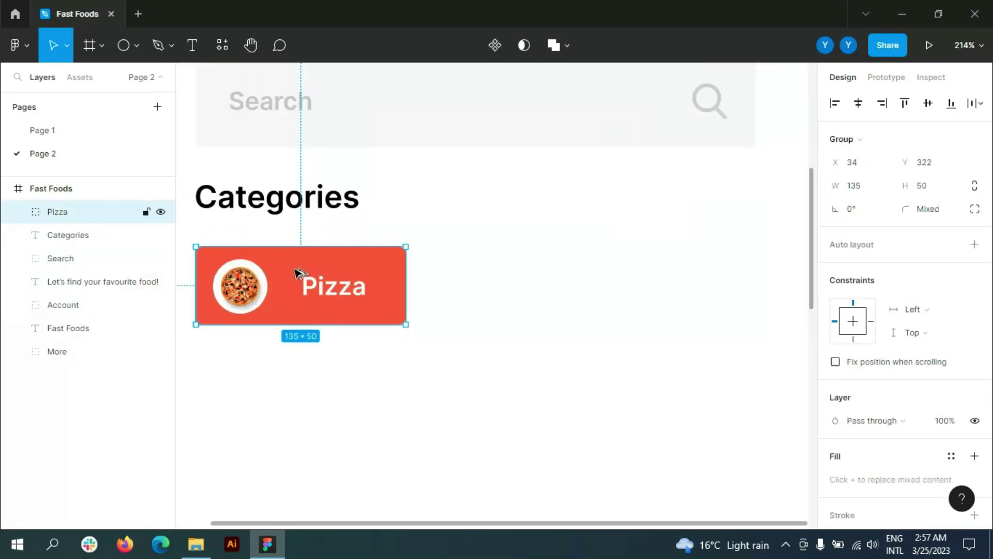
Duplicate the Pizza card as Burger, with a new text colour and light grey background
{"action": "key", "text": "ctrl+d"}
{"action": "scroll", "coordinate": [298, 272], "scroll_direction": "up", "scroll_amount": 3}
{"action": "double_click", "coordinate": [536, 250]}
{"action": "key", "text": "Delete"}
{"action": "key", "text": "Delete"}
{"action": "key", "text": "Delete"}
{"action": "left_click_drag", "start_coordinate": [535, 250], "coordinate": [498, 247]}
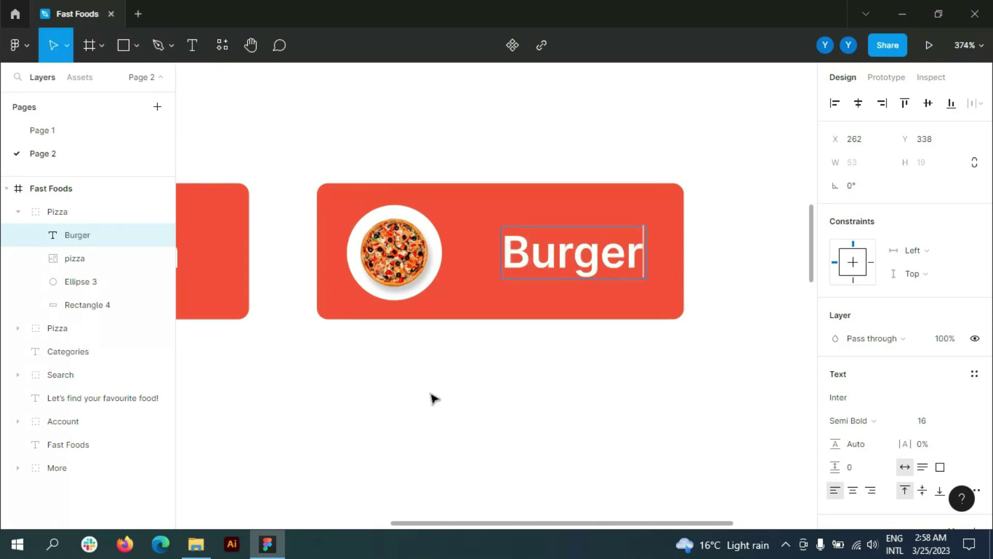
{"action": "scroll", "coordinate": [435, 321], "scroll_direction": "down", "scroll_amount": 5}
{"action": "scroll", "coordinate": [900, 362], "scroll_direction": "down", "scroll_amount": 3}
{"action": "left_click", "coordinate": [861, 409]}
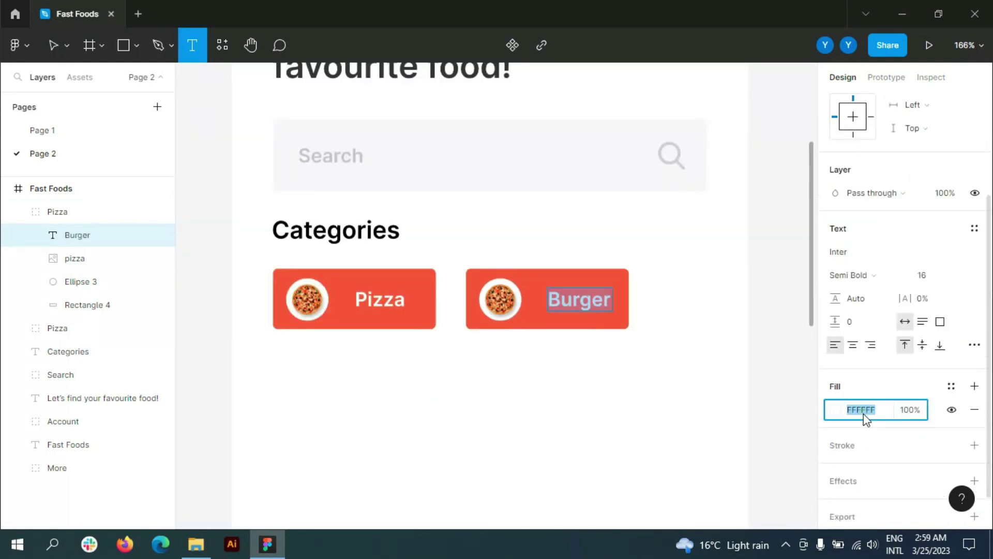
{"action": "key", "text": "Escape"}
{"action": "left_click", "coordinate": [539, 281]}
{"action": "left_click", "coordinate": [835, 365]}
{"action": "left_click", "coordinate": [763, 242]}
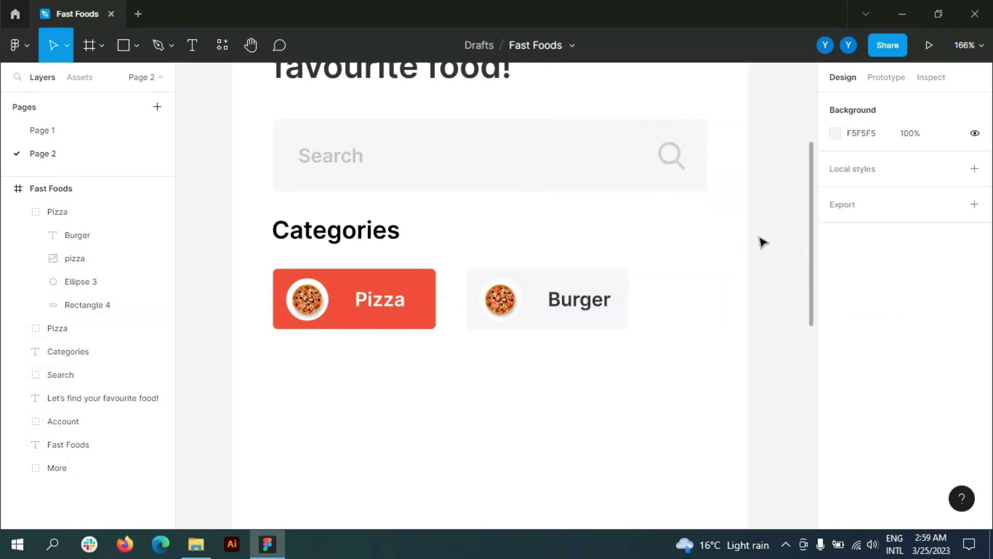
Paste the burger image onto the white circle, add it to the group, and rename it Burger
{"action": "scroll", "coordinate": [349, 295], "scroll_direction": "down", "scroll_amount": 3}
{"action": "scroll", "coordinate": [363, 233], "scroll_direction": "down", "scroll_amount": 3}
{"action": "key", "text": "ctrl+v"}
{"action": "scroll", "coordinate": [391, 231], "scroll_direction": "up", "scroll_amount": 3}
{"action": "scroll", "coordinate": [409, 257], "scroll_direction": "up", "scroll_amount": 5}
{"action": "left_click_drag", "start_coordinate": [409, 257], "coordinate": [408, 257]}
{"action": "left_click_drag", "start_coordinate": [59, 211], "coordinate": [78, 269]}
{"action": "left_click", "coordinate": [76, 258]}
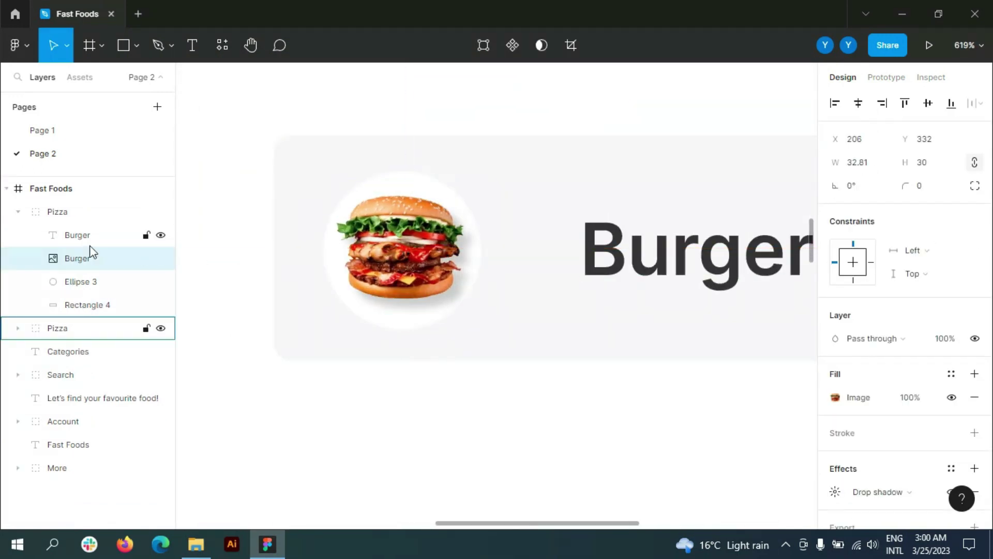
{"action": "key", "text": "shift+1"}
{"action": "double_click", "coordinate": [64, 235]}
{"action": "type", "text": "Burger"}
{"action": "key", "text": "Return"}
Duplicate the Burger card to its right and relabel the copy Salad
{"action": "key", "text": "ctrl+d"}
{"action": "left_click_drag", "start_coordinate": [509, 227], "coordinate": [538, 215]}
{"action": "scroll", "coordinate": [540, 238], "scroll_direction": "up", "scroll_amount": 5}
{"action": "left_click", "coordinate": [192, 45]}
{"action": "left_click", "coordinate": [565, 232]}
{"action": "key", "text": "BackSpace"}
{"action": "key", "text": "Return"}
{"action": "left_click", "coordinate": [53, 45]}
Paste the salad image onto the white circle inside the Salad group
{"action": "key", "text": "ctrl+v"}
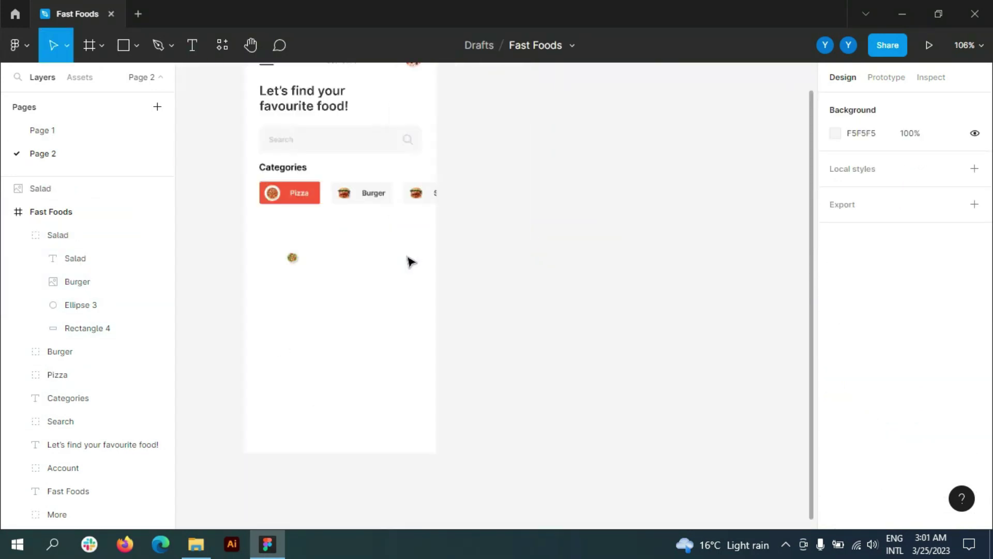
{"action": "scroll", "coordinate": [382, 270], "scroll_direction": "up", "scroll_amount": 5}
{"action": "left_click_drag", "start_coordinate": [427, 172], "coordinate": [525, 198]}
{"action": "left_click_drag", "start_coordinate": [41, 188], "coordinate": [69, 260]}
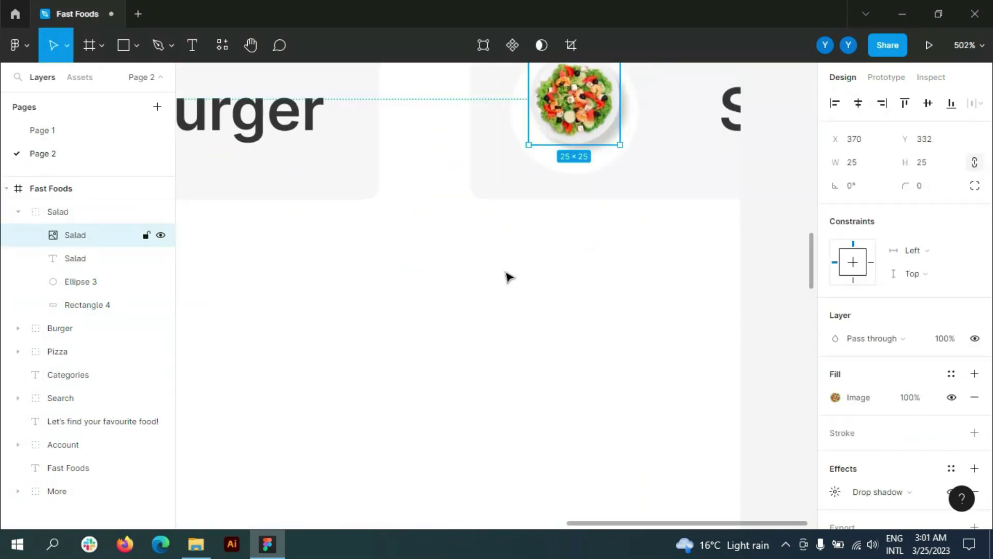
{"action": "scroll", "coordinate": [508, 277], "scroll_direction": "down", "scroll_amount": 10}
{"action": "left_click", "coordinate": [700, 311]}
Group the Categories heading with the three category cards and name the group Categories
{"action": "scroll", "coordinate": [663, 298], "scroll_direction": "up", "scroll_amount": 3}
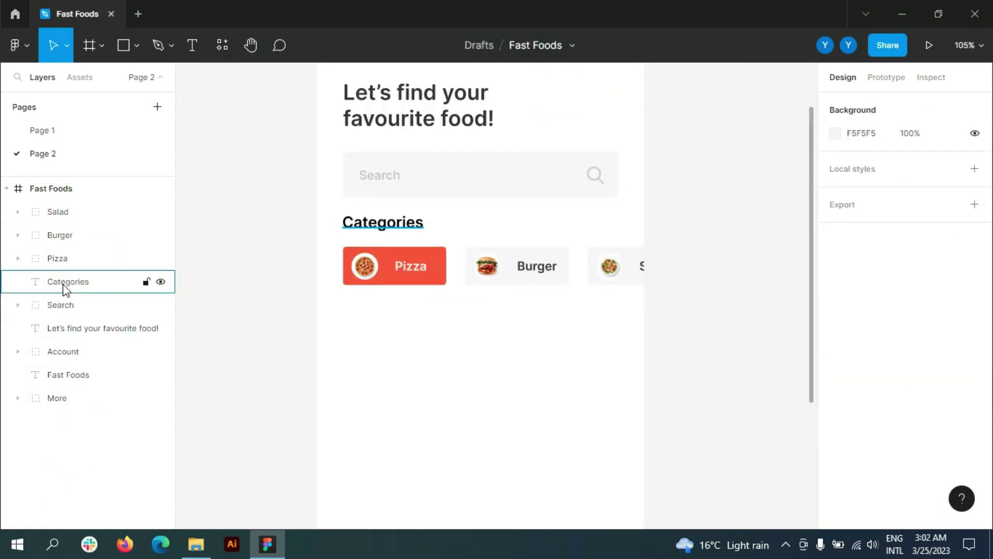
{"action": "left_click", "coordinate": [65, 281]}
{"action": "left_click", "coordinate": [66, 212], "text": "shift"}
{"action": "key", "text": "ctrl+g"}
{"action": "left_click", "coordinate": [19, 212]}
{"action": "double_click", "coordinate": [76, 305]}
{"action": "double_click", "coordinate": [62, 212]}
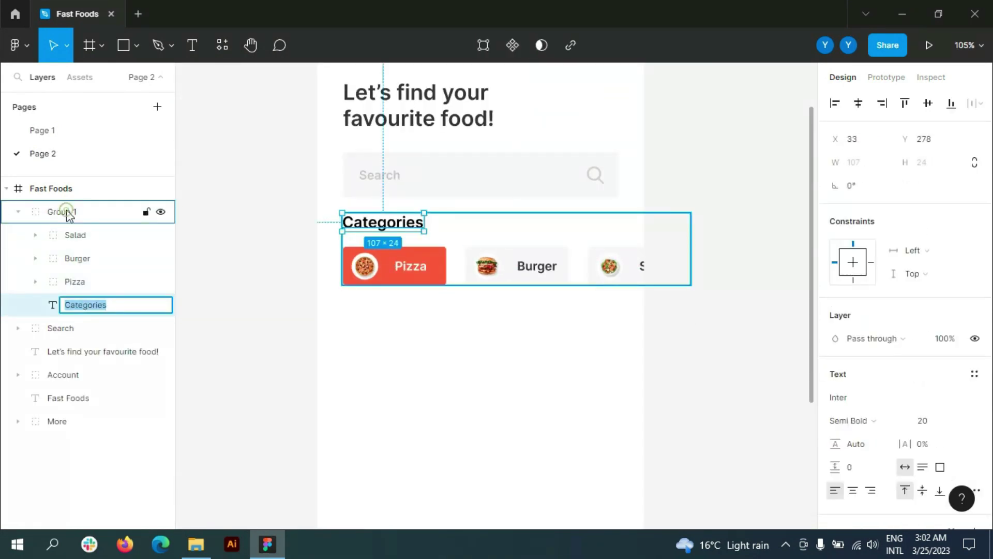
{"action": "type", "text": "Categories"}
{"action": "left_click", "coordinate": [18, 211]}
{"action": "scroll", "coordinate": [399, 229], "scroll_direction": "down", "scroll_amount": 3}
Draw a 170×150 rectangle with corner radius 15 and fill F7F7F9 below the category row
{"action": "key", "text": "r"}
{"action": "left_click_drag", "start_coordinate": [362, 209], "coordinate": [481, 335]}
{"action": "left_click", "coordinate": [940, 165]}
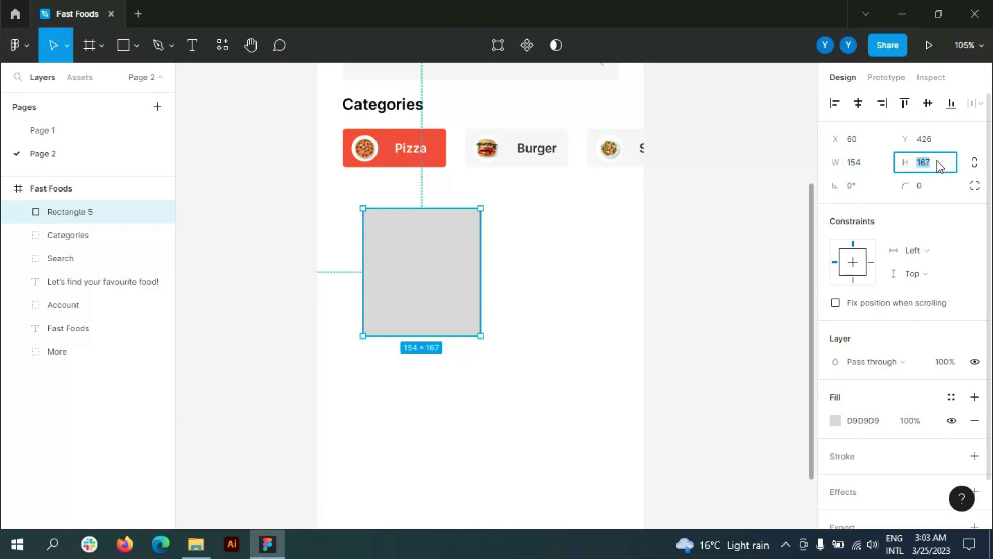
{"action": "left_click", "coordinate": [927, 190]}
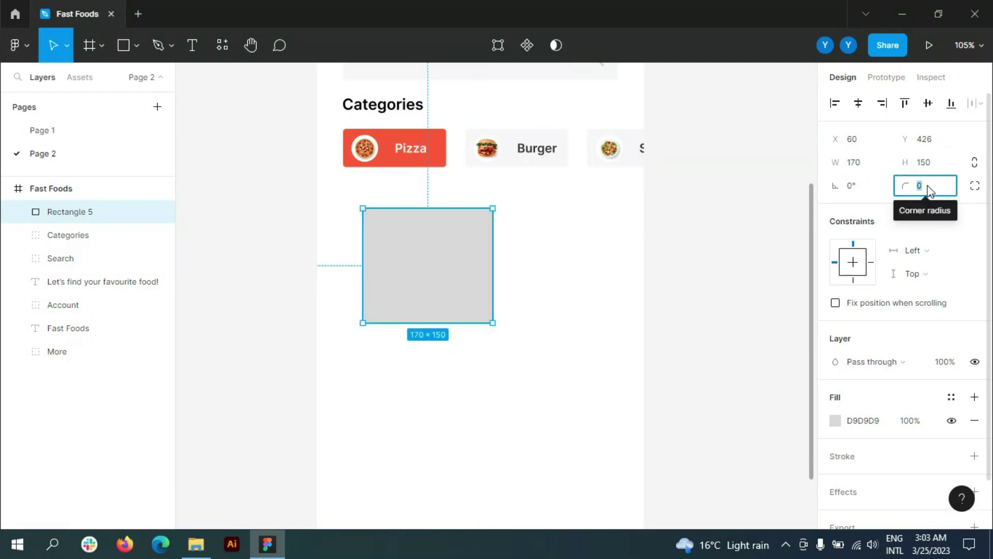
{"action": "type", "text": "15"}
{"action": "left_click_drag", "start_coordinate": [424, 269], "coordinate": [403, 302]}
{"action": "left_click", "coordinate": [835, 420]}
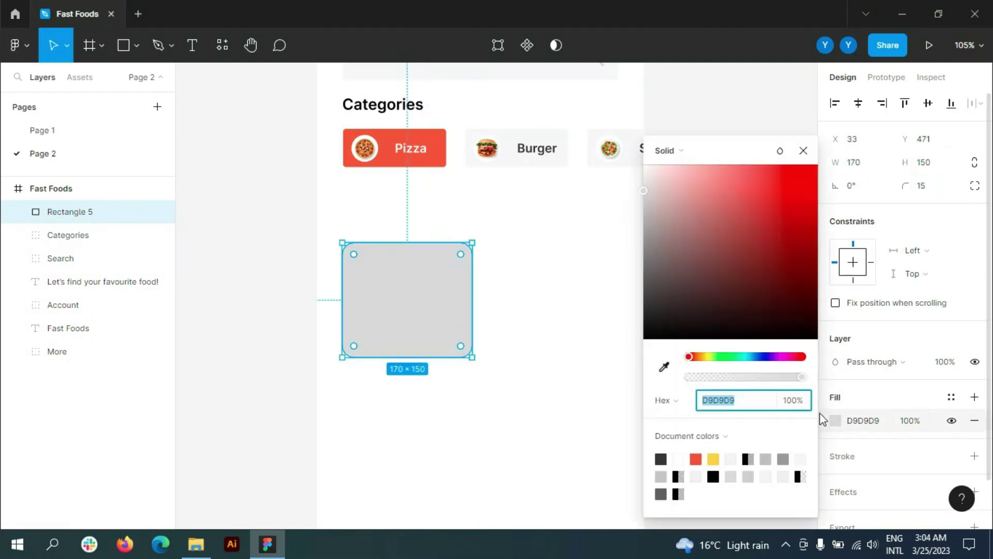
{"action": "type", "text": "F7F7F9"}
{"action": "key", "text": "Return"}
{"action": "key", "text": "Escape"}
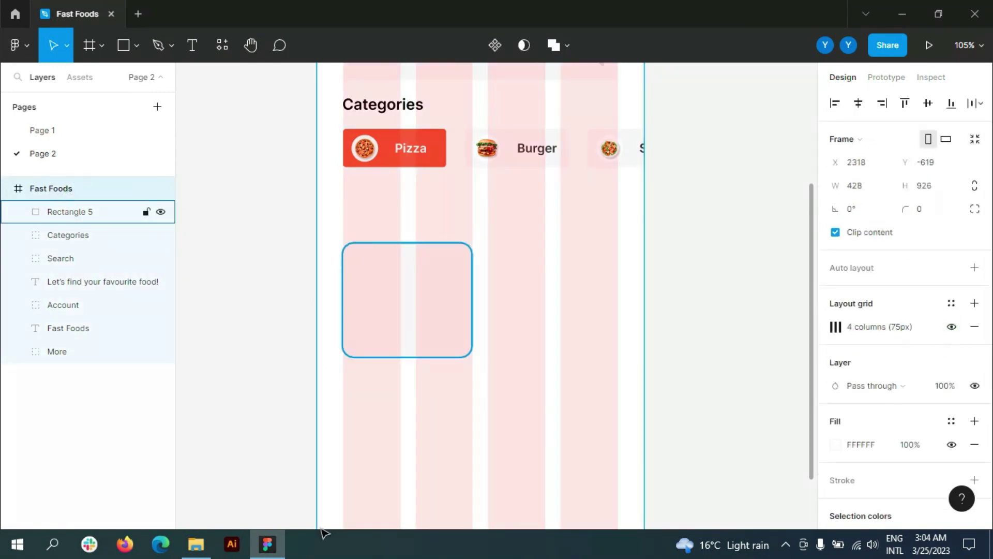
Drop the pizza image from the file manager and centre it over the card's top
{"action": "left_click", "coordinate": [196, 543]}
{"action": "mouse_move", "coordinate": [393, 104]}
{"action": "left_mouse_down"}
{"action": "mouse_move", "coordinate": [428, 325]}
{"action": "mouse_move", "coordinate": [396, 229]}
{"action": "left_mouse_up"}
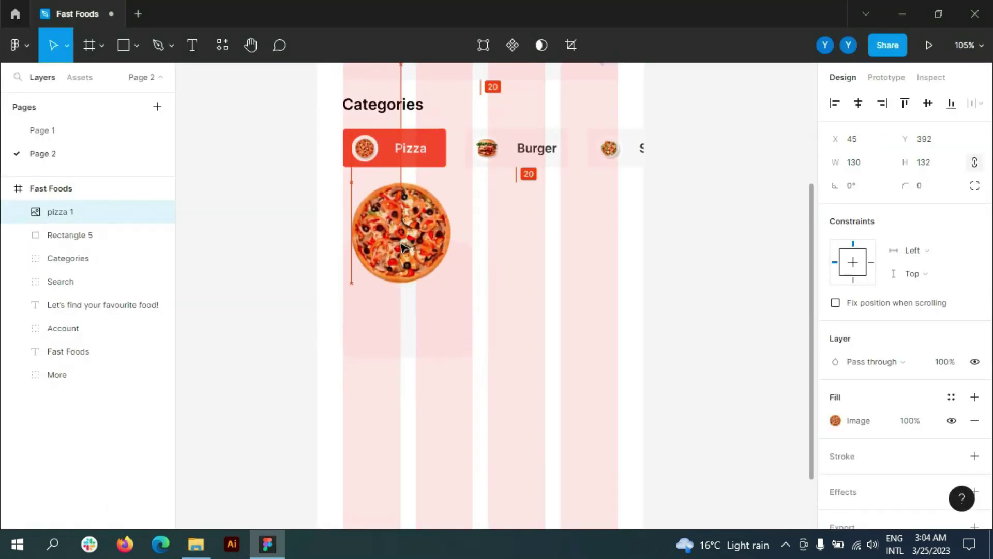
{"action": "key", "text": "Escape"}
{"action": "left_click", "coordinate": [952, 326]}
{"action": "scroll", "coordinate": [393, 497], "scroll_direction": "up", "scroll_amount": 1}
{"action": "scroll", "coordinate": [394, 496], "scroll_direction": "up", "scroll_amount": 3}
{"action": "left_click", "coordinate": [417, 356]}
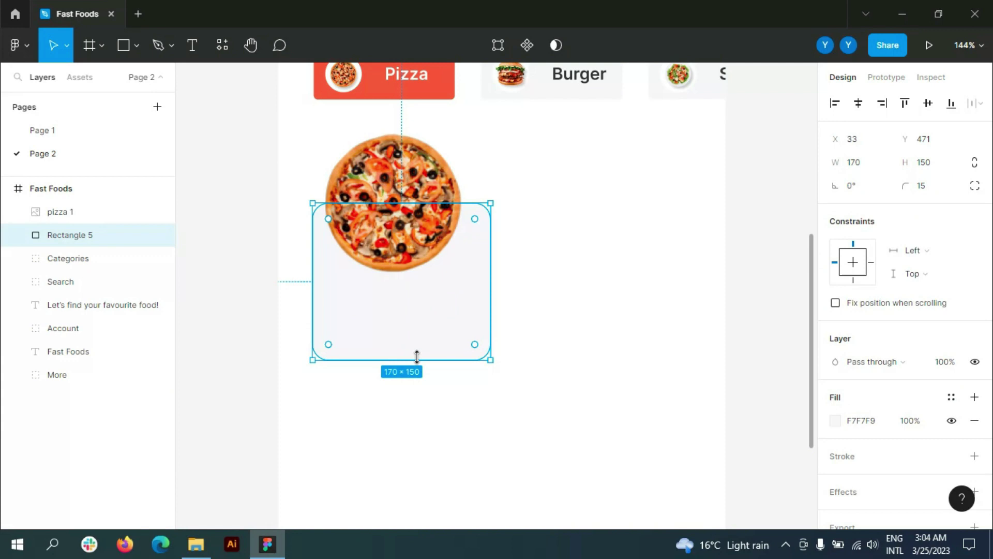
{"action": "left_click", "coordinate": [417, 260]}
{"action": "left_click_drag", "start_coordinate": [417, 260], "coordinate": [424, 264]}
Give the pizza image a drop shadow
{"action": "left_click", "coordinate": [975, 455]}
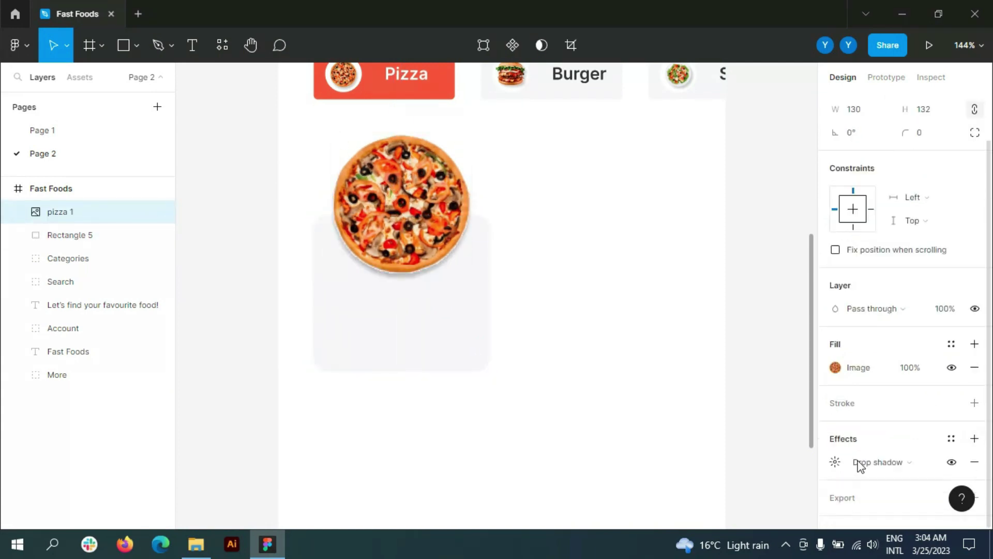
{"action": "left_click", "coordinate": [835, 462]}
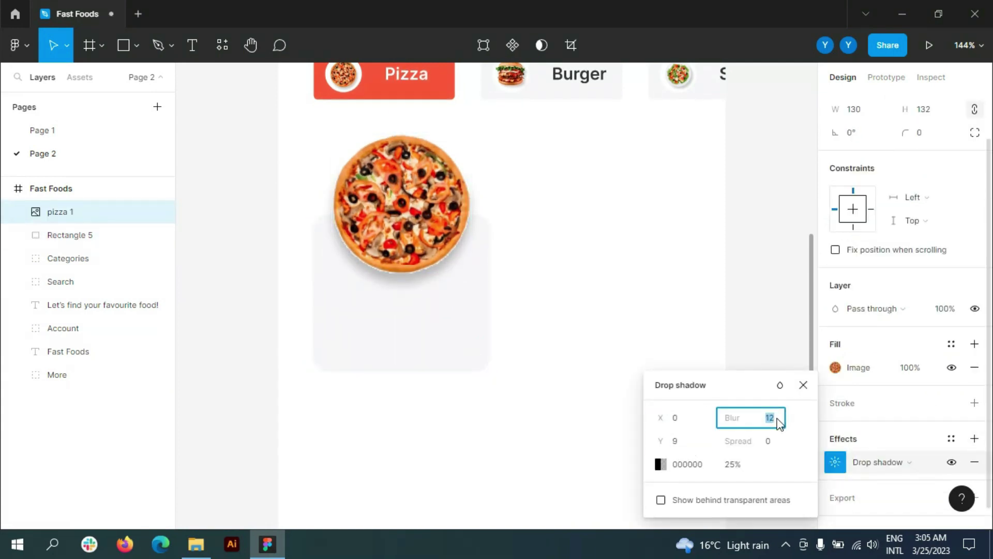
{"action": "left_click", "coordinate": [773, 317]}
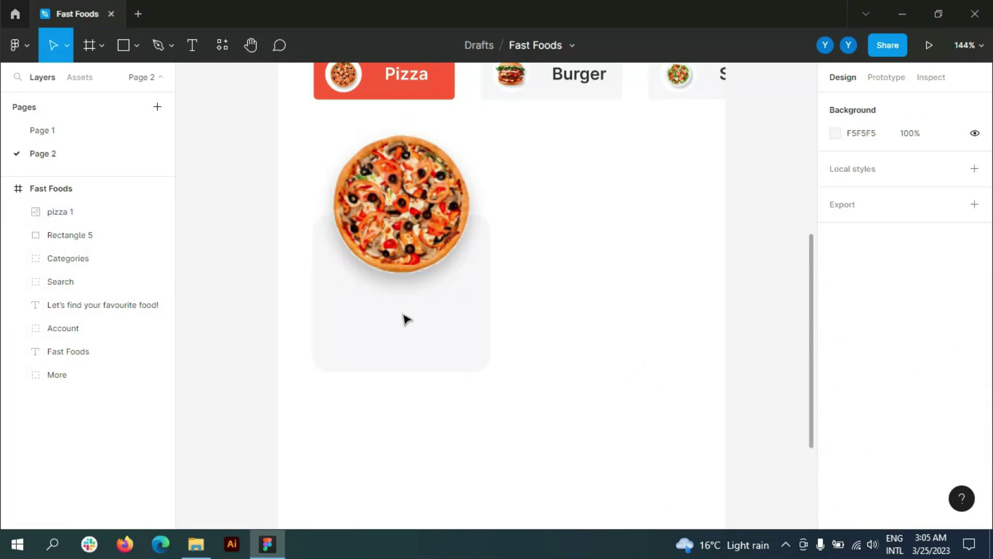
{"action": "scroll", "coordinate": [516, 353], "scroll_direction": "up", "scroll_amount": 1}
{"action": "scroll", "coordinate": [512, 348], "scroll_direction": "down", "scroll_amount": 2}
Add a 'Mexican Delight' title under the pizza at font size 14
{"action": "left_click", "coordinate": [349, 285]}
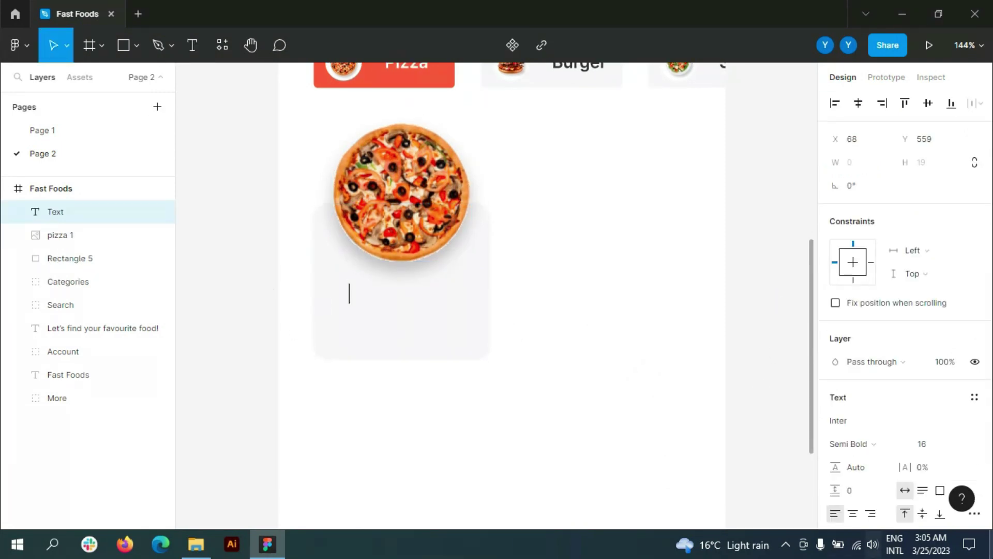
{"action": "type", "text": "Mexican Delight"}
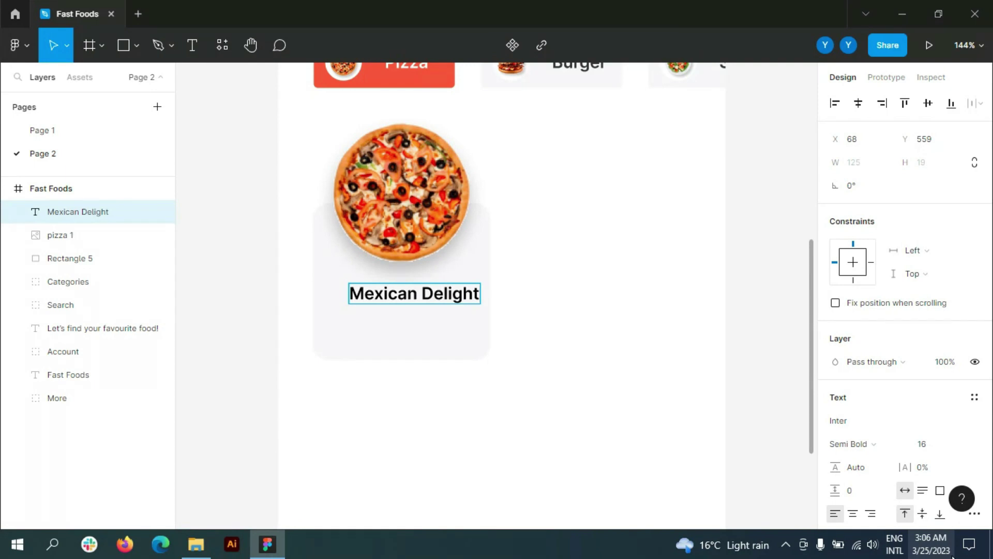
{"action": "key", "text": "ctrl+s"}
{"action": "key", "text": "ctrl+a"}
{"action": "scroll", "coordinate": [896, 475], "scroll_direction": "down", "scroll_amount": 2}
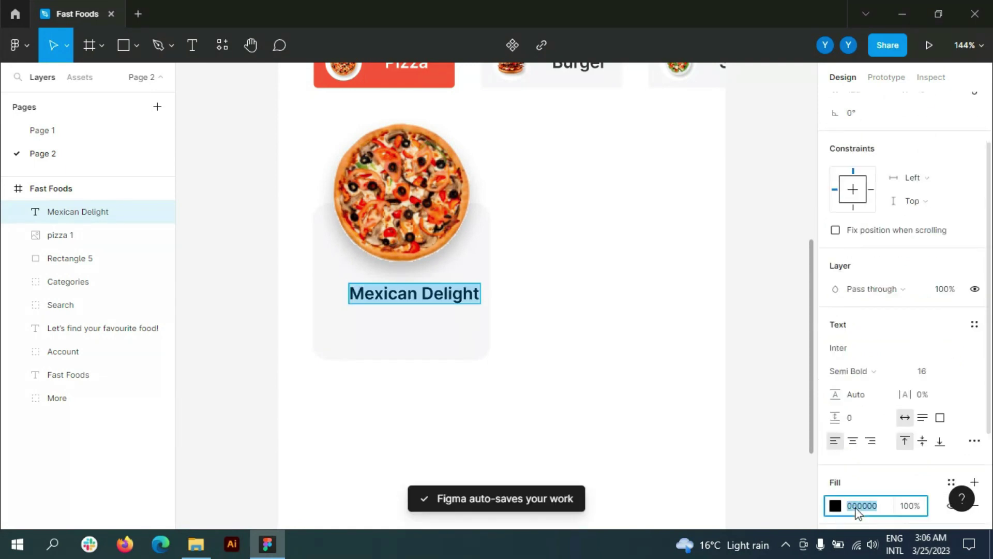
{"action": "key", "text": "Escape"}
{"action": "scroll", "coordinate": [395, 337], "scroll_direction": "up", "scroll_amount": 5}
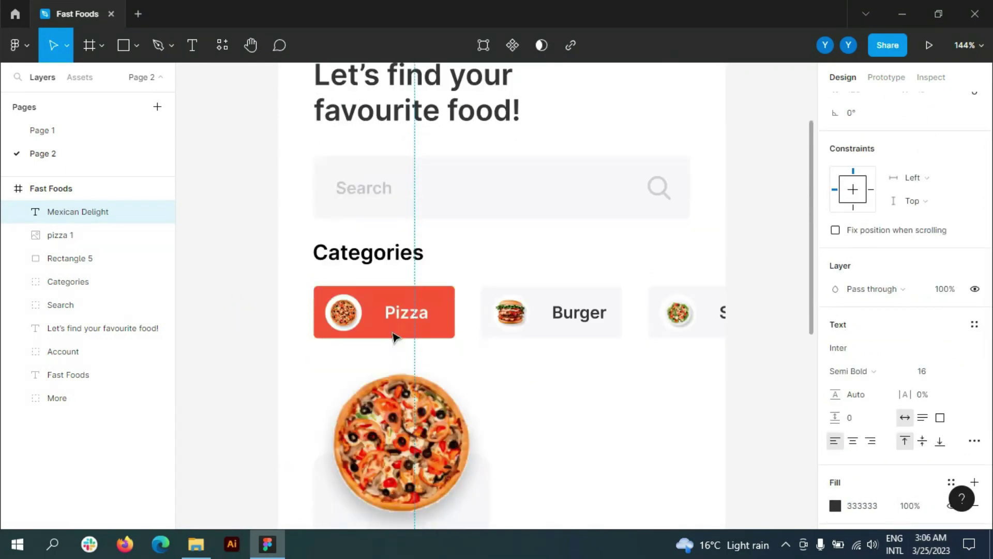
{"action": "scroll", "coordinate": [383, 289], "scroll_direction": "down", "scroll_amount": 5}
{"action": "left_click_drag", "start_coordinate": [361, 277], "coordinate": [363, 277]}
{"action": "key", "text": "ctrl+shift+comma"}
{"action": "key", "text": "ctrl+shift+comma"}
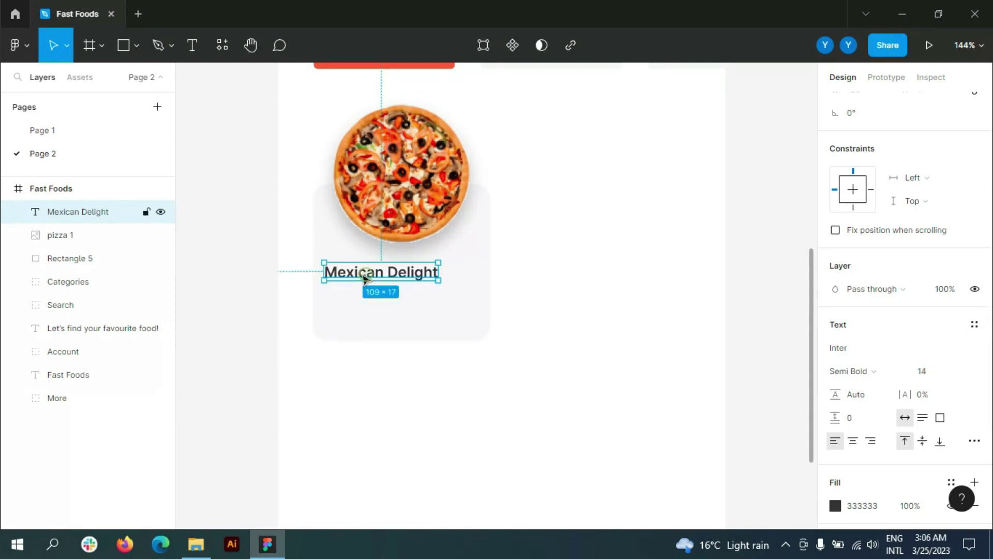
Add the $15 price label to the card and begin changing its fill colour
{"action": "left_click", "coordinate": [192, 45]}
{"action": "left_click", "coordinate": [443, 316]}
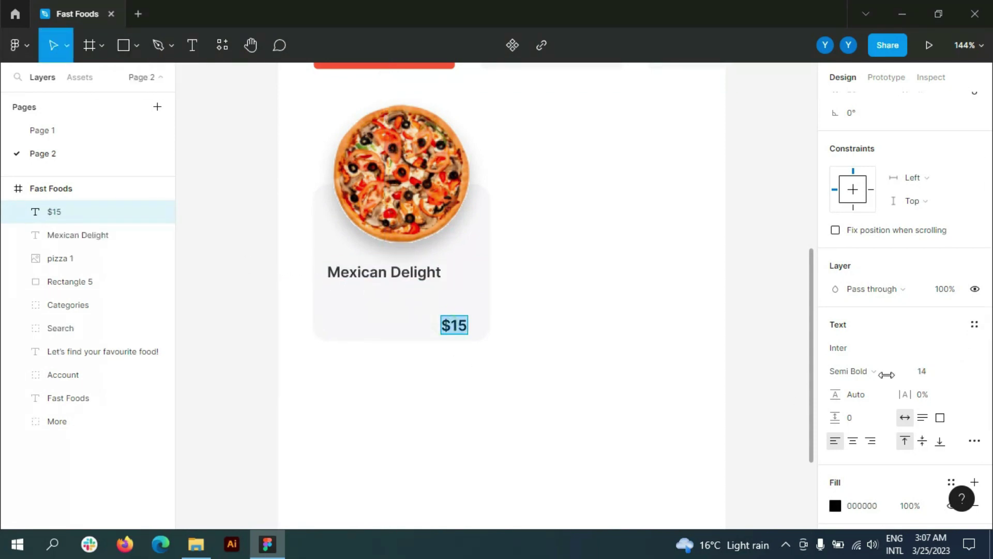
{"action": "scroll", "coordinate": [472, 336], "scroll_direction": "up", "scroll_amount": 3}
{"action": "scroll", "coordinate": [524, 325], "scroll_direction": "up", "scroll_amount": 2}
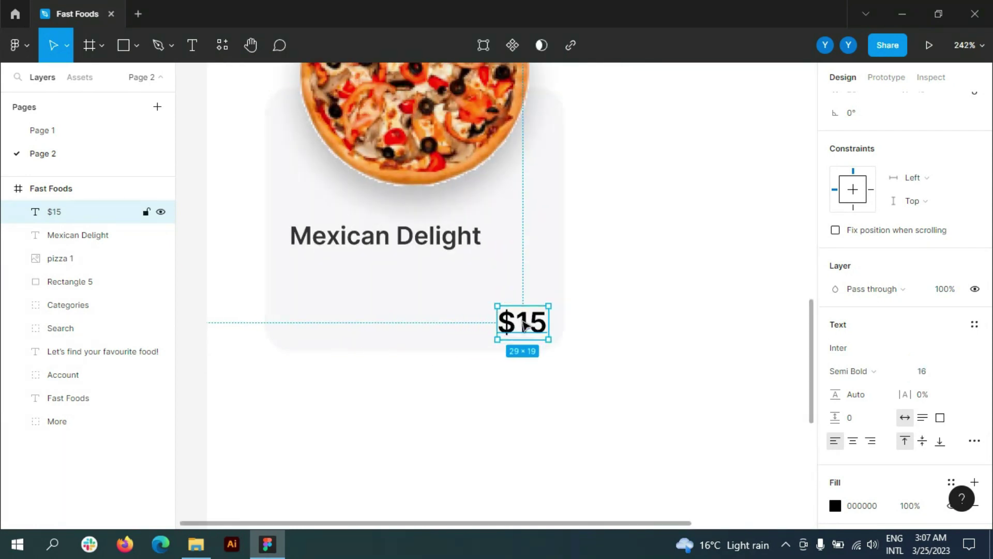
{"action": "left_click", "coordinate": [835, 506]}
Colour the price FF5B46 and draw a row of five stars under the title
{"action": "type", "text": "FF5B46"}
{"action": "left_click", "coordinate": [137, 45]}
{"action": "left_click", "coordinate": [123, 164]}
{"action": "left_click_drag", "start_coordinate": [306, 264], "coordinate": [316, 276]}
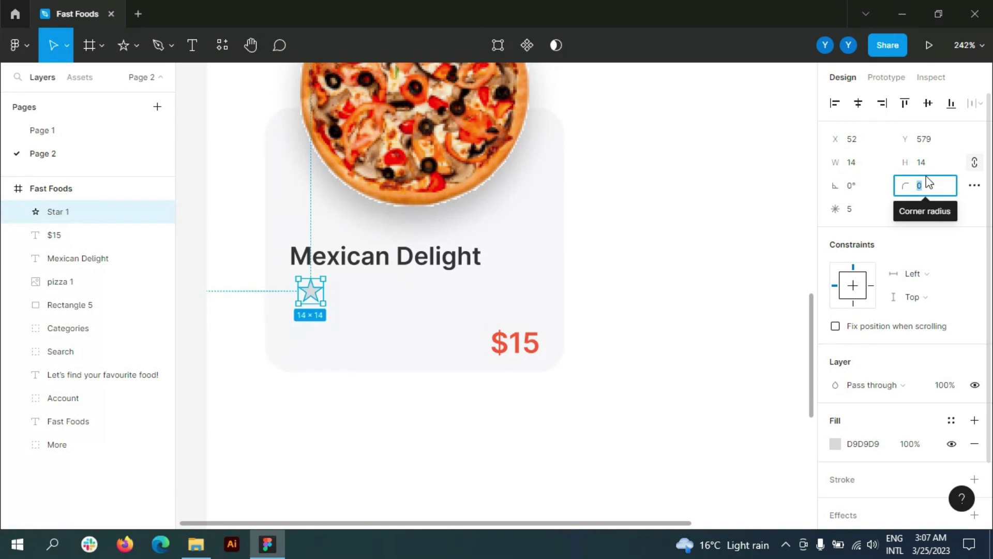
{"action": "scroll", "coordinate": [342, 302], "scroll_direction": "up", "scroll_amount": 3}
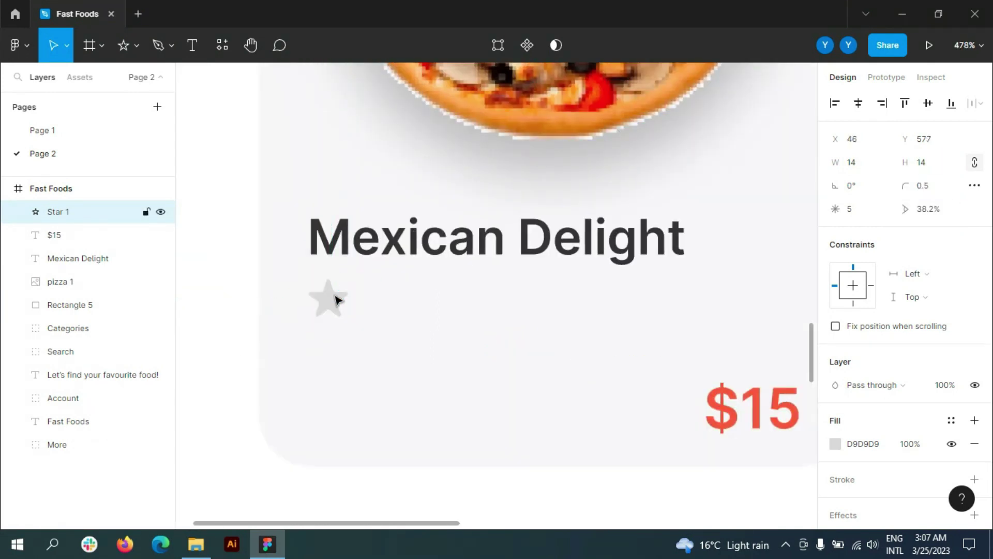
{"action": "left_click_drag", "start_coordinate": [374, 302], "coordinate": [465, 302]}
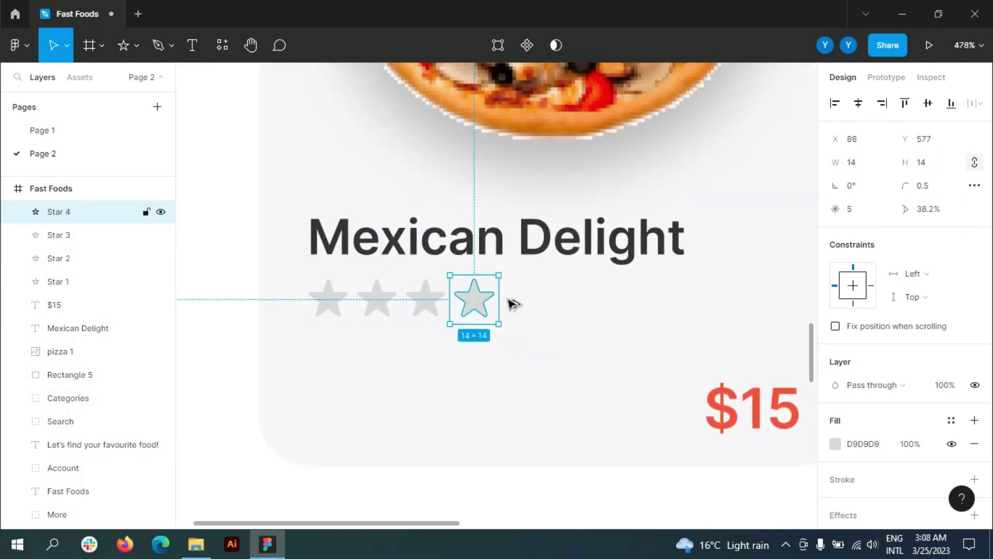
{"action": "key", "text": "ctrl+d"}
Fill the stars yellow and make the last star grey C4C4C4
{"action": "left_click", "coordinate": [66, 306], "text": "shift"}
{"action": "left_click", "coordinate": [836, 444]}
{"action": "left_click", "coordinate": [716, 454]}
{"action": "left_click", "coordinate": [56, 218]}
{"action": "left_click", "coordinate": [836, 443]}
{"action": "left_click", "coordinate": [662, 458]}
{"action": "key", "text": "Escape"}
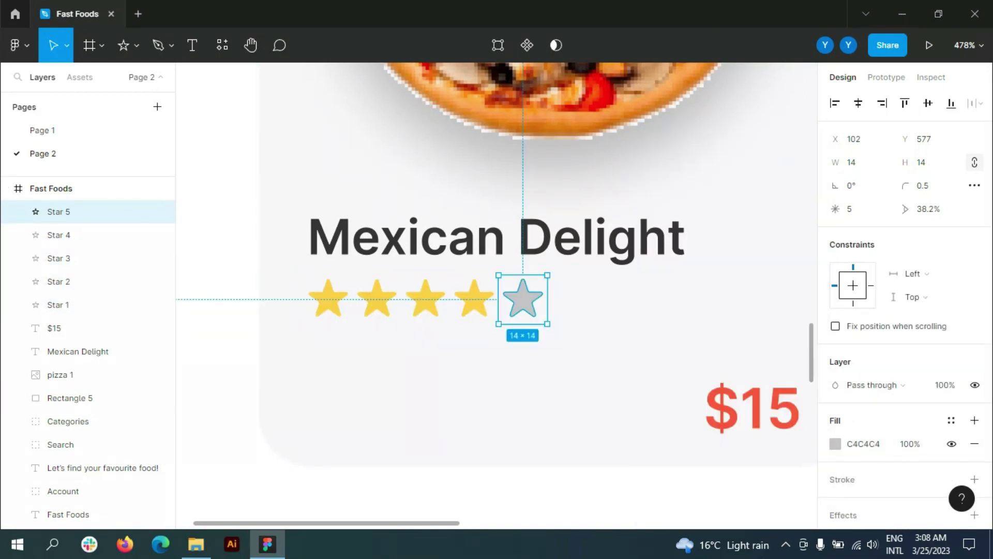
Group the five stars and name the group Star
{"action": "mouse_move", "coordinate": [58, 305]}
{"action": "left_mouse_down"}
{"action": "mouse_move", "coordinate": [75, 258]}
{"action": "mouse_move", "coordinate": [58, 212]}
{"action": "left_mouse_up"}
{"action": "key", "text": "ctrl+g"}
{"action": "left_click", "coordinate": [67, 215]}
{"action": "left_click", "coordinate": [21, 213]}
{"action": "scroll", "coordinate": [259, 213], "scroll_direction": "down", "scroll_amount": 5}
Group the pizza card's layers and name the group Mexican Delight
{"action": "left_click", "coordinate": [259, 213]}
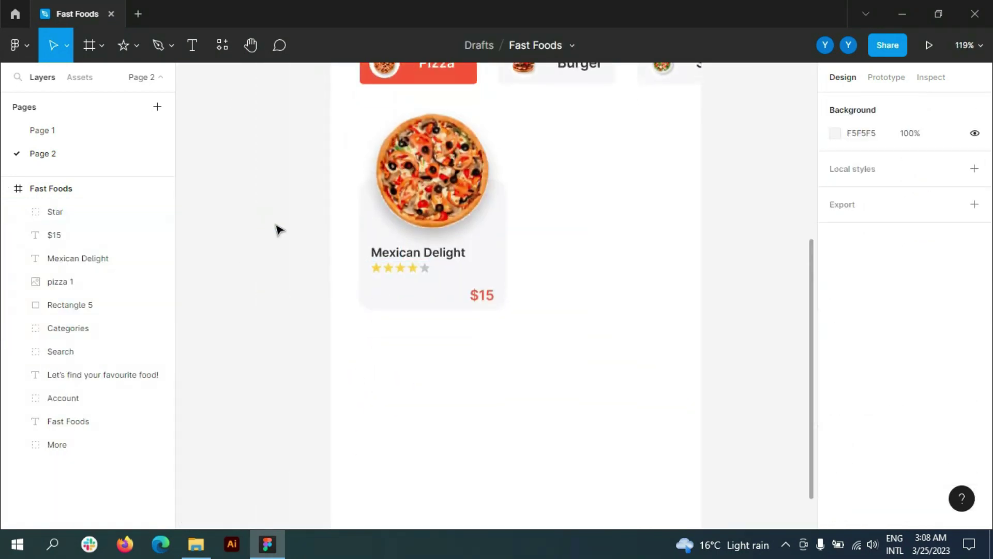
{"action": "scroll", "coordinate": [642, 317], "scroll_direction": "up", "scroll_amount": 3}
{"action": "scroll", "coordinate": [642, 317], "scroll_direction": "down", "scroll_amount": 4}
{"action": "left_click_drag", "start_coordinate": [62, 305], "coordinate": [58, 214]}
{"action": "key", "text": "ctrl+g"}
{"action": "double_click", "coordinate": [61, 212]}
{"action": "type", "text": "Mexican Delight"}
{"action": "key", "text": "Return"}
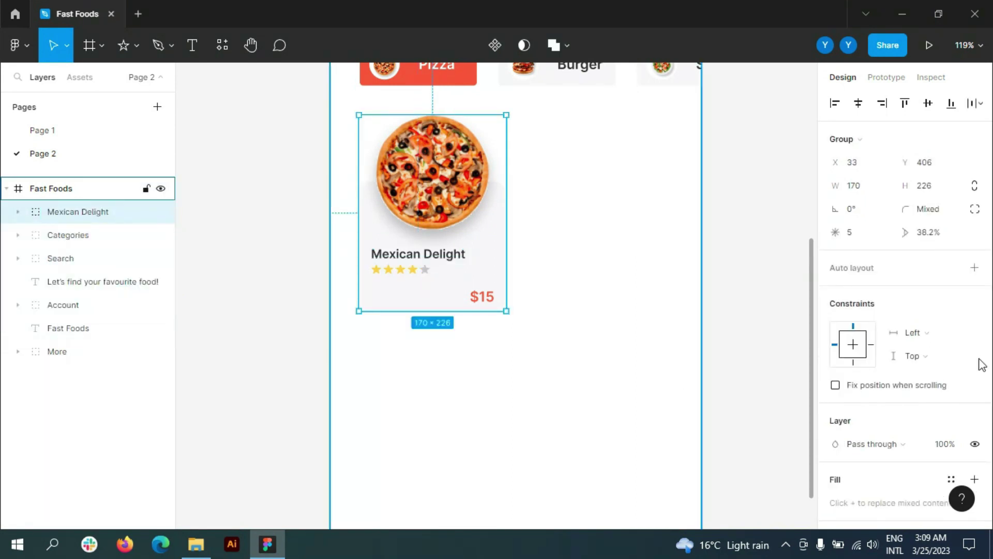
Place a copy of the card beside the original and swap in the sliced pizza photo
{"action": "left_click_drag", "start_coordinate": [479, 213], "coordinate": [607, 203]}
{"action": "scroll", "coordinate": [543, 294], "scroll_direction": "up", "scroll_amount": 2}
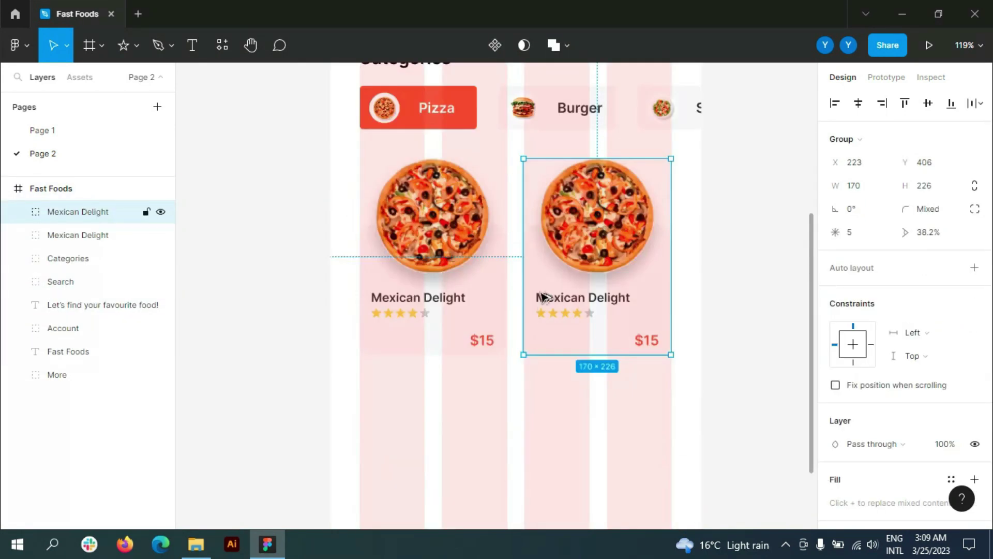
{"action": "scroll", "coordinate": [484, 330], "scroll_direction": "up", "scroll_amount": 10, "text": "ctrl"}
{"action": "scroll", "coordinate": [405, 416], "scroll_direction": "down", "scroll_amount": 10, "text": "ctrl"}
{"action": "scroll", "coordinate": [343, 284], "scroll_direction": "down", "scroll_amount": 3, "text": "ctrl"}
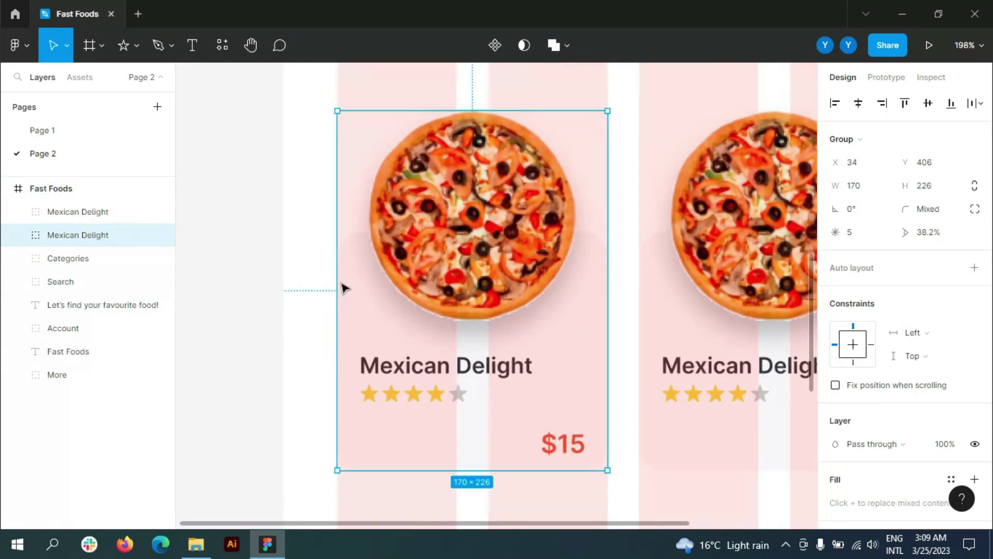
{"action": "scroll", "coordinate": [343, 283], "scroll_direction": "down", "scroll_amount": 3, "text": "ctrl"}
{"action": "mouse_move", "coordinate": [235, 109]}
{"action": "left_mouse_down"}
{"action": "mouse_move", "coordinate": [273, 525]}
{"action": "mouse_move", "coordinate": [661, 257]}
{"action": "left_mouse_up"}
{"action": "scroll", "coordinate": [672, 254], "scroll_direction": "up", "scroll_amount": 3, "text": "ctrl"}
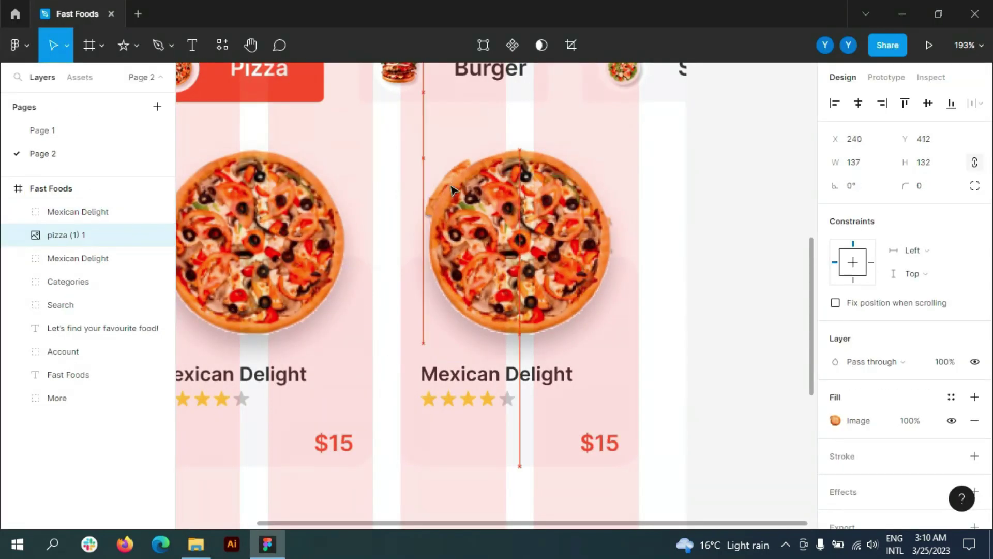
{"action": "left_click", "coordinate": [78, 328]}
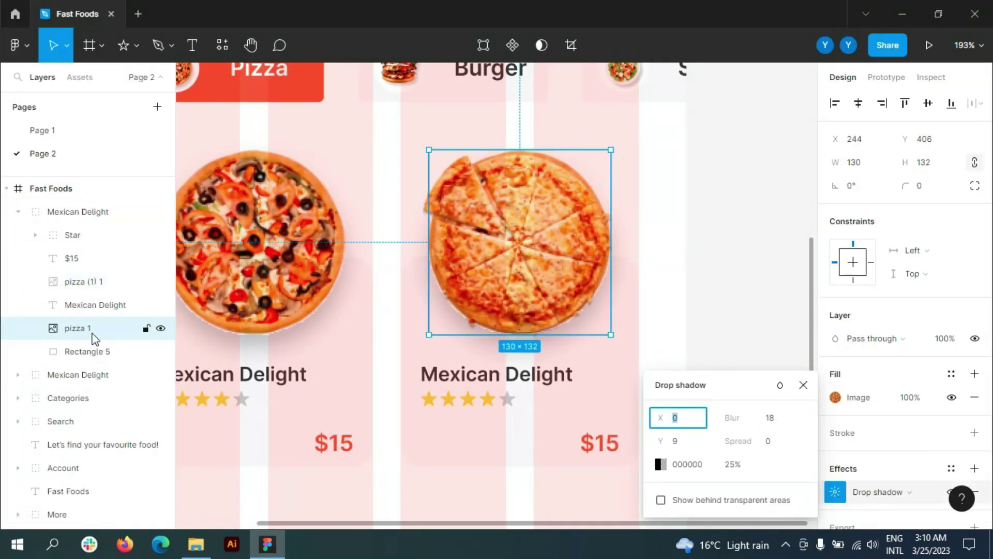
{"action": "key", "text": "ctrl+z"}
Give the sliced pizza a drop shadow and rename the copied card Bombay Veg Pizza
{"action": "left_click", "coordinate": [974, 468]}
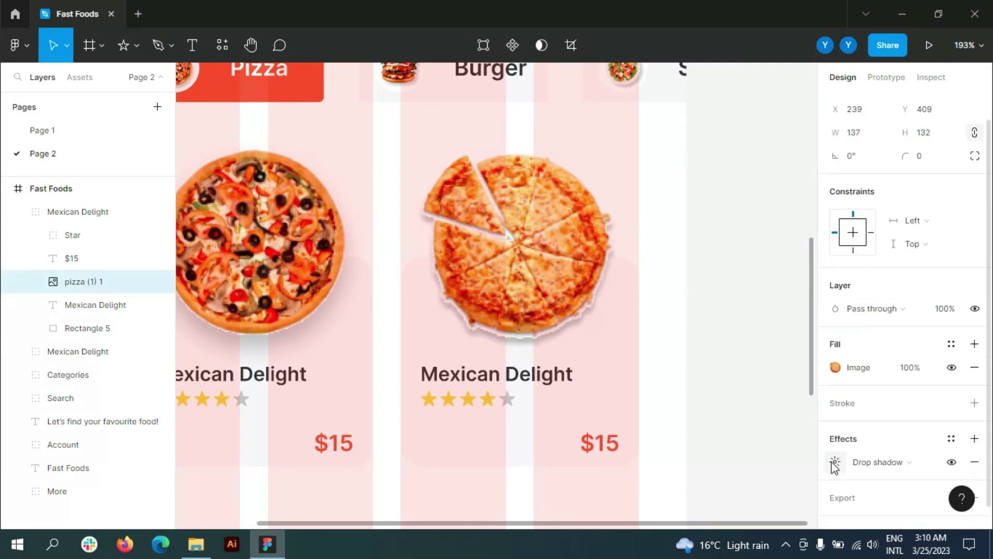
{"action": "left_click", "coordinate": [835, 461]}
{"action": "key", "text": "Escape"}
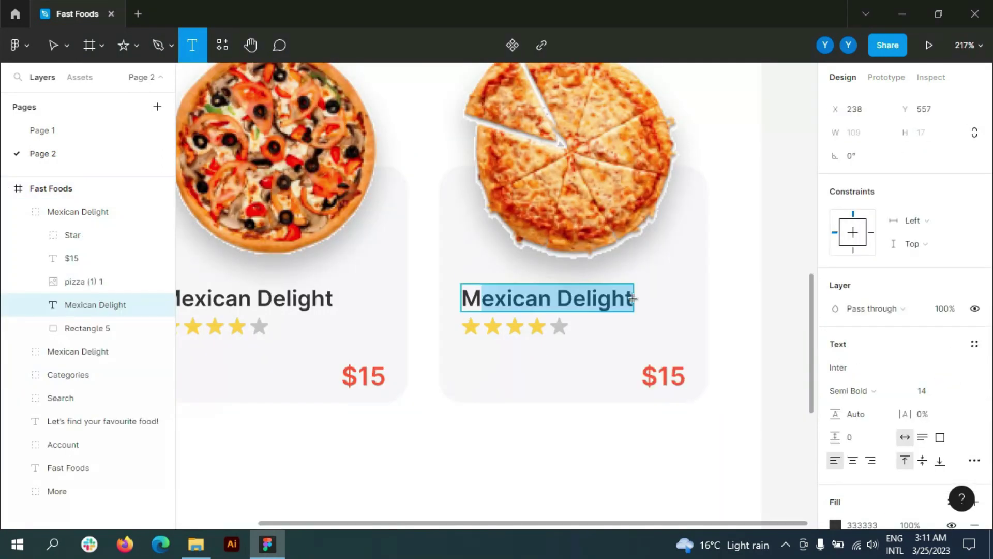
{"action": "type", "text": "Bombay Veg Pizz"}
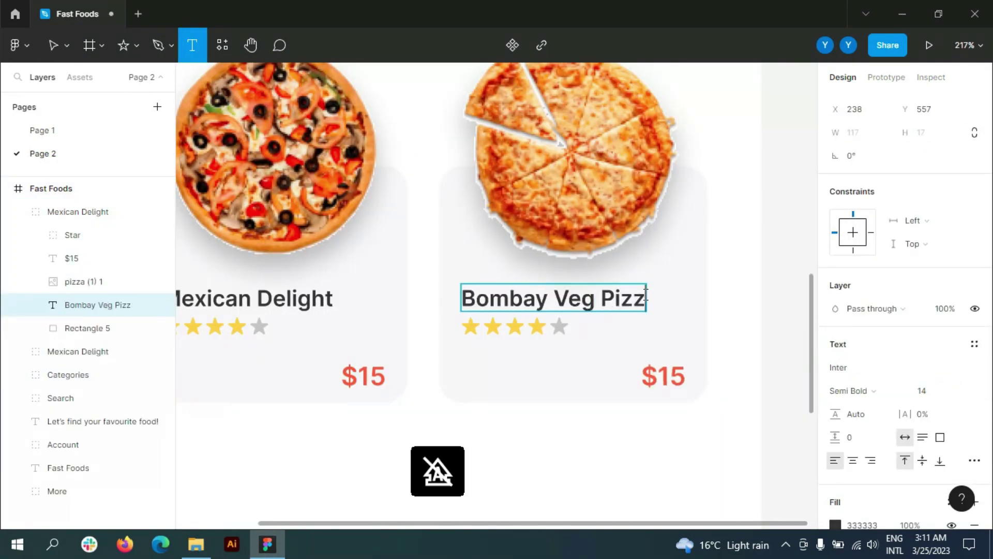
{"action": "type", "text": "a"}
{"action": "double_click", "coordinate": [73, 212]}
{"action": "type", "text": "Bombay Veg Pizza"}
{"action": "key", "text": "Return"}
Duplicate the Mexican Delight and Bombay Veg Pizza cards into a second row
{"action": "left_click", "coordinate": [62, 235]}
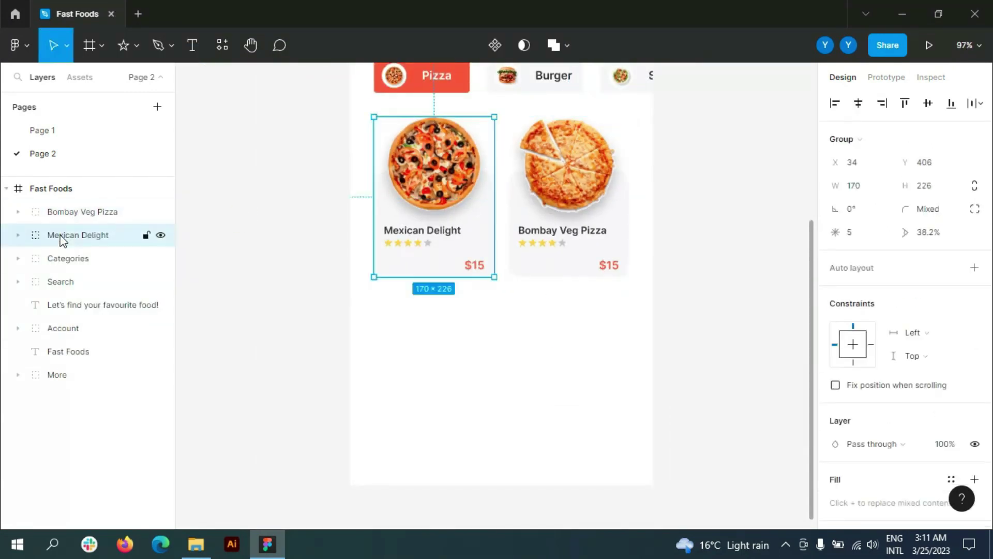
{"action": "left_click", "coordinate": [73, 211], "text": "shift"}
{"action": "key", "text": "ctrl+d"}
{"action": "scroll", "coordinate": [747, 219], "scroll_direction": "down", "scroll_amount": 3}
{"action": "scroll", "coordinate": [462, 196], "scroll_direction": "up", "scroll_amount": 5, "text": "ctrl"}
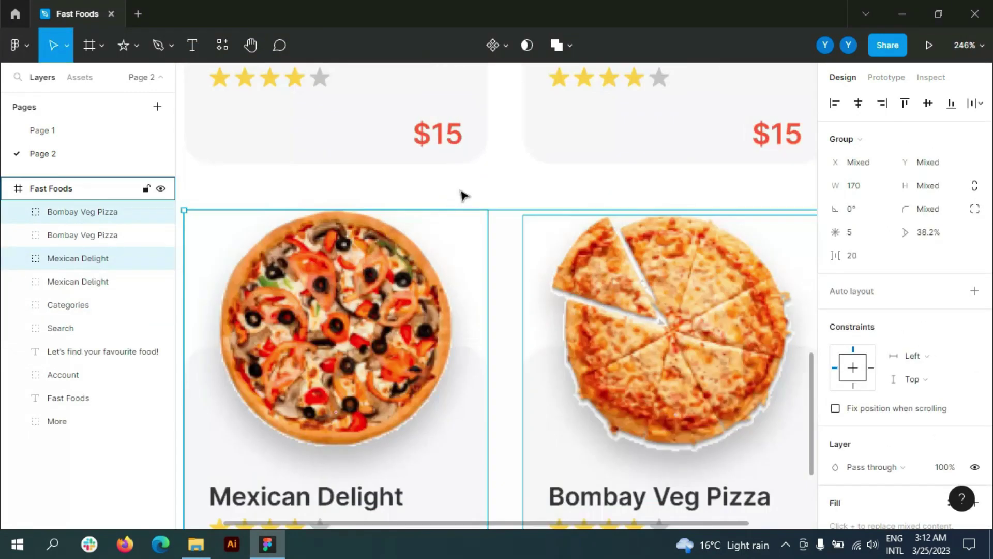
{"action": "left_click", "coordinate": [44, 188]}
{"action": "left_click_drag", "start_coordinate": [77, 258], "coordinate": [82, 224]}
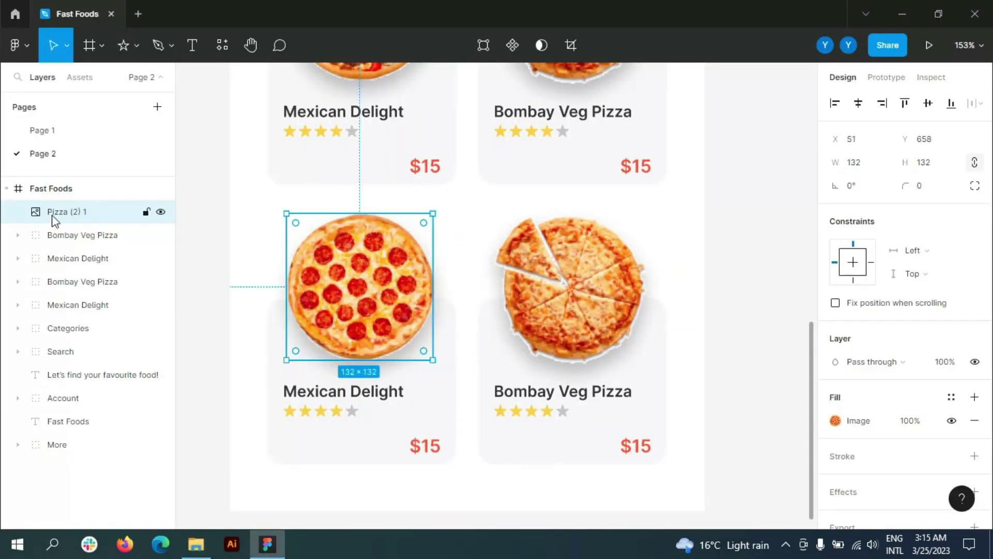
Put a drop-shadowed pepperoni photo in the first copy and title it Margherita Italian
{"action": "left_click_drag", "start_coordinate": [54, 220], "coordinate": [78, 331]}
{"action": "left_click", "coordinate": [975, 468]}
{"action": "left_click", "coordinate": [835, 462]}
{"action": "left_click_drag", "start_coordinate": [732, 418], "coordinate": [795, 457]}
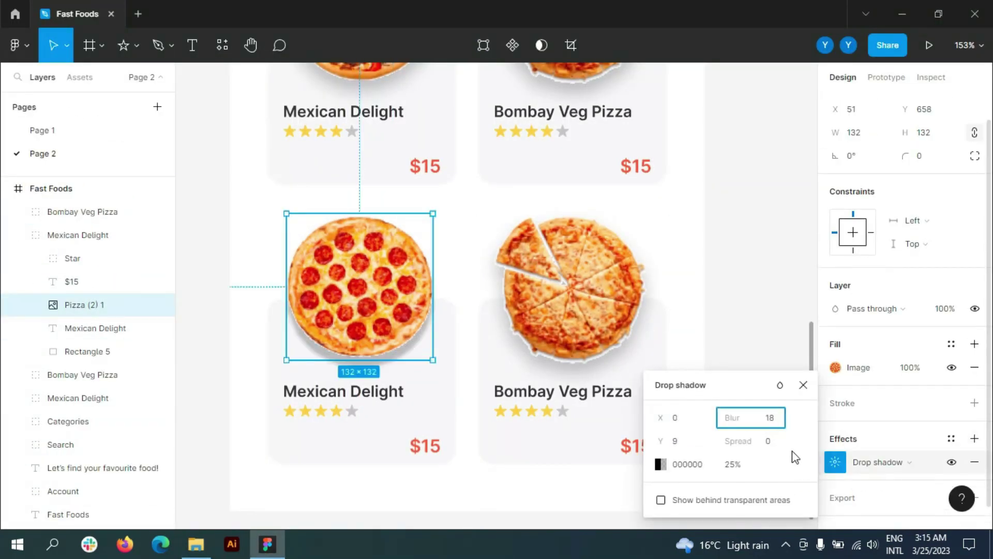
{"action": "scroll", "coordinate": [512, 303], "scroll_direction": "up", "scroll_amount": 5}
{"action": "double_click", "coordinate": [490, 376]}
{"action": "type", "text": "Magherita"}
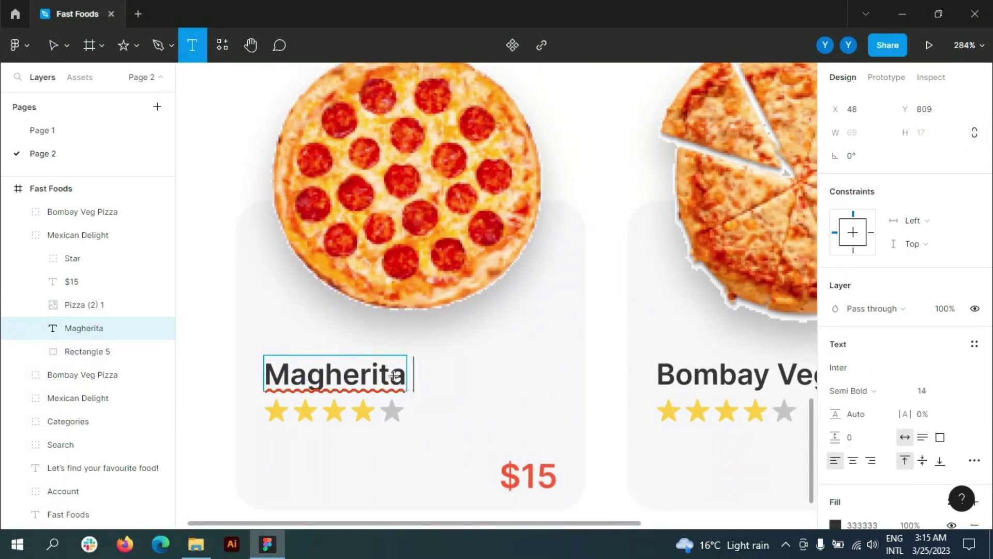
{"action": "right_click", "coordinate": [395, 376]}
{"action": "left_click", "coordinate": [419, 382]}
{"action": "type", "text": "Itali"}
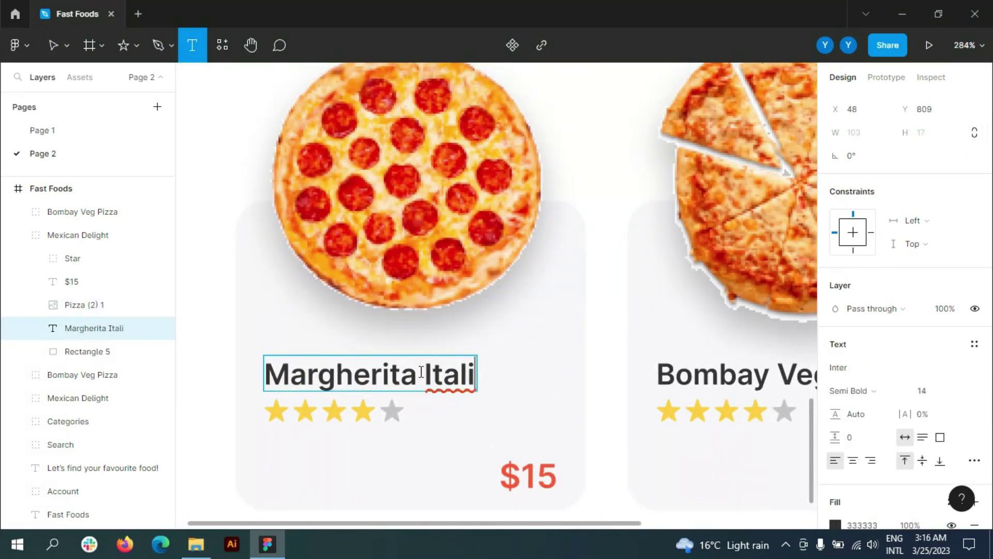
{"action": "type", "text": "an"}
{"action": "scroll", "coordinate": [422, 372], "scroll_direction": "down", "scroll_amount": 5}
{"action": "key", "text": "Escape"}
{"action": "key", "text": "Escape"}
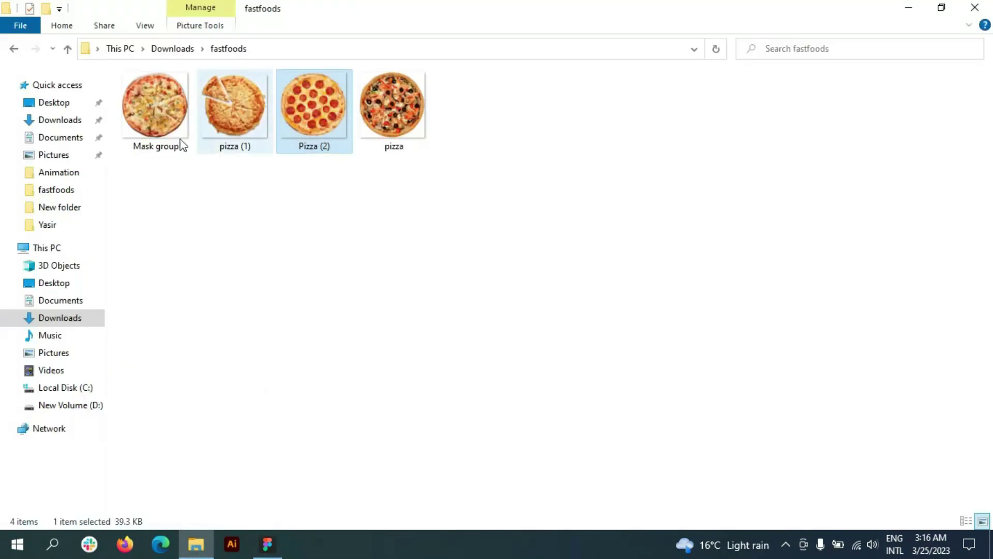
Replace the second copy's sliced pizza with a new drop-shadowed pizza photo
{"action": "left_click_drag", "start_coordinate": [494, 355], "coordinate": [600, 243]}
{"action": "left_click_drag", "start_coordinate": [70, 211], "coordinate": [87, 292]}
{"action": "left_click", "coordinate": [98, 306]}
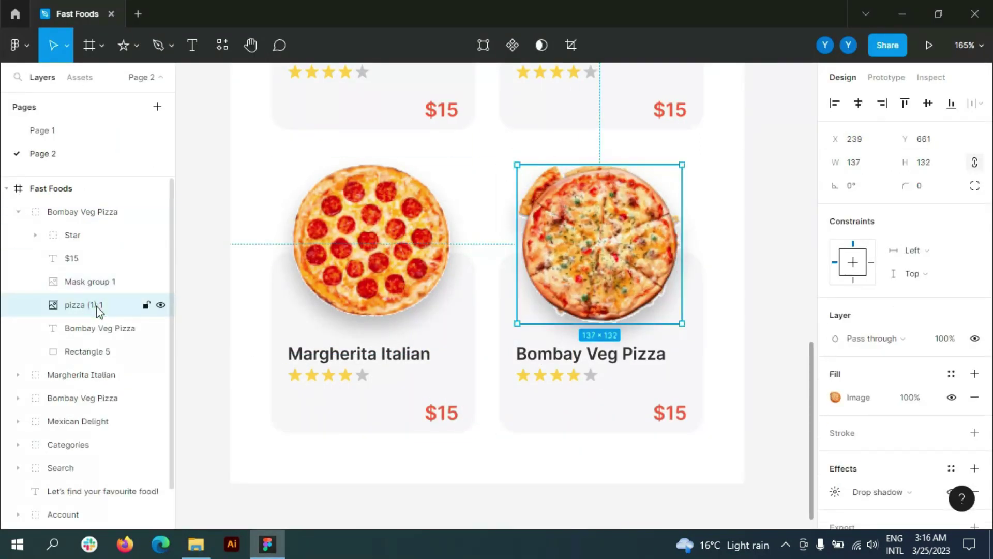
{"action": "key", "text": "Delete"}
{"action": "left_click", "coordinate": [975, 469]}
{"action": "left_click", "coordinate": [835, 491]}
{"action": "left_click", "coordinate": [808, 389]}
{"action": "scroll", "coordinate": [640, 361], "scroll_direction": "up", "scroll_amount": 5}
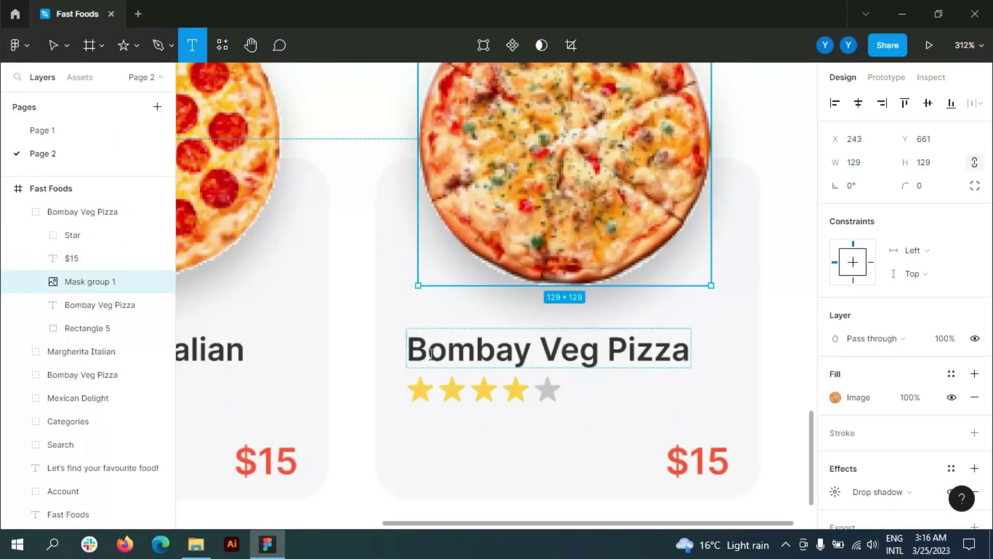
Retitle the second copied card New York Style
{"action": "double_click", "coordinate": [685, 345]}
{"action": "key", "text": "BackSpace"}
{"action": "type", "text": "tyle"}
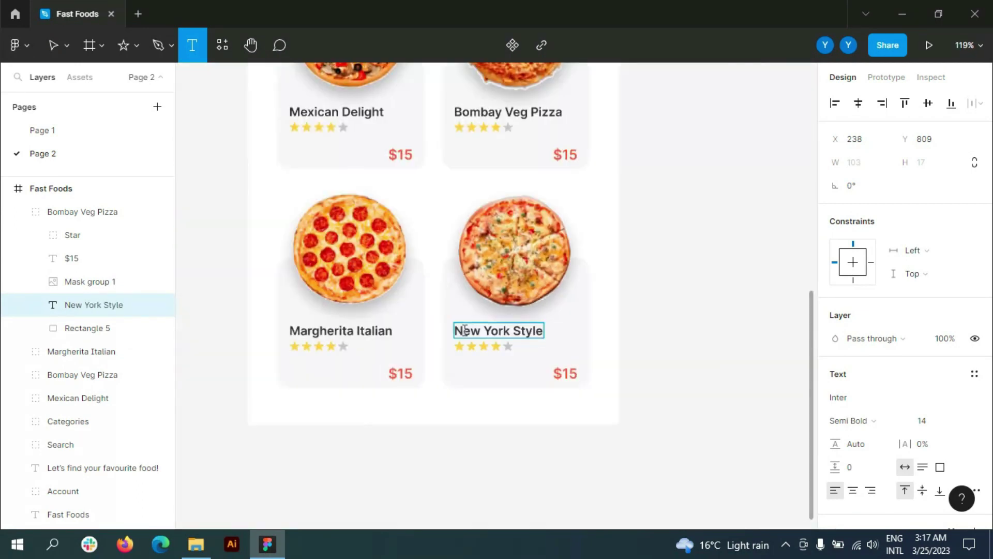
{"action": "key", "text": "Escape"}
{"action": "key", "text": "Escape"}
{"action": "scroll", "coordinate": [684, 413], "scroll_direction": "down", "scroll_amount": 1}
{"action": "left_click", "coordinate": [136, 45]}
Draw a bar rectangle across the bottom of the screen with fill FFFFFF
{"action": "left_click", "coordinate": [128, 82]}
{"action": "left_click_drag", "start_coordinate": [248, 305], "coordinate": [623, 361]}
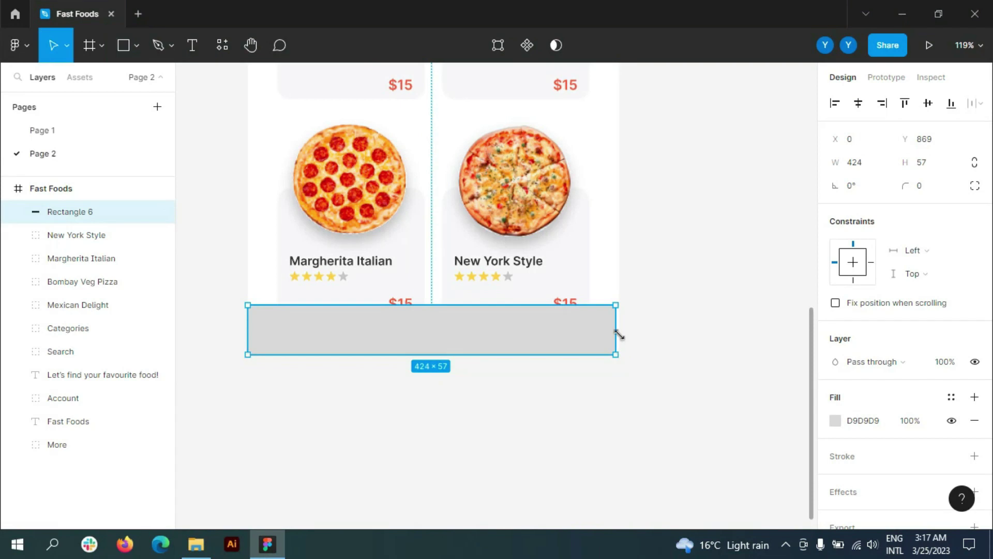
{"action": "left_click", "coordinate": [863, 420]}
{"action": "type", "text": "FFFFFF"}
{"action": "key", "text": "Return"}
Give the bar a drop shadow with Y -5, blur 10 and 5% opacity
{"action": "left_click", "coordinate": [974, 492]}
{"action": "left_click", "coordinate": [837, 462]}
{"action": "left_click", "coordinate": [687, 475]}
{"action": "type", "text": "-5"}
{"action": "key", "text": "Return"}
{"action": "left_click", "coordinate": [775, 453]}
{"action": "type", "text": "10"}
{"action": "key", "text": "Return"}
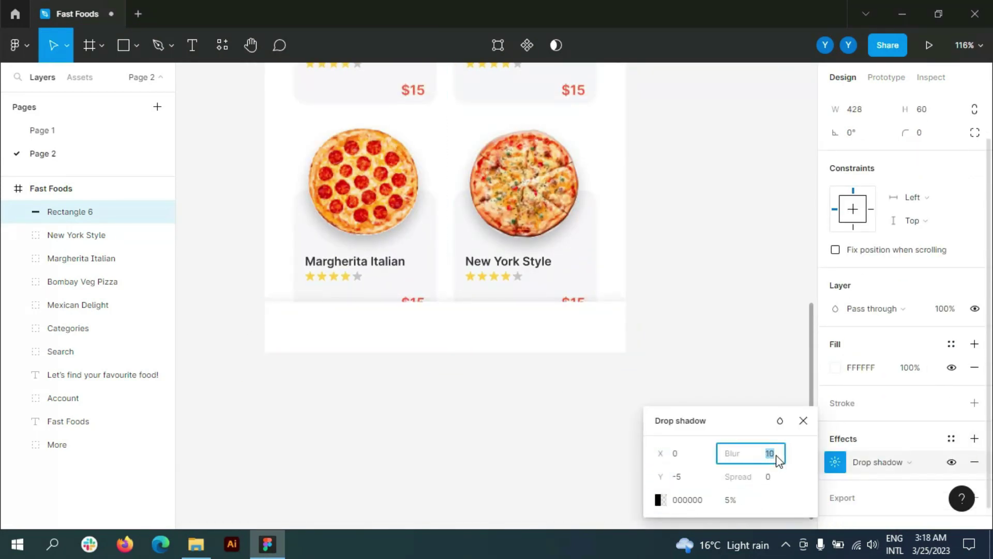
{"action": "left_click", "coordinate": [426, 443]}
Move the Home, Heart, Add to Cart and Account icons onto the bottom bar
{"action": "scroll", "coordinate": [535, 304], "scroll_direction": "down", "scroll_amount": 3}
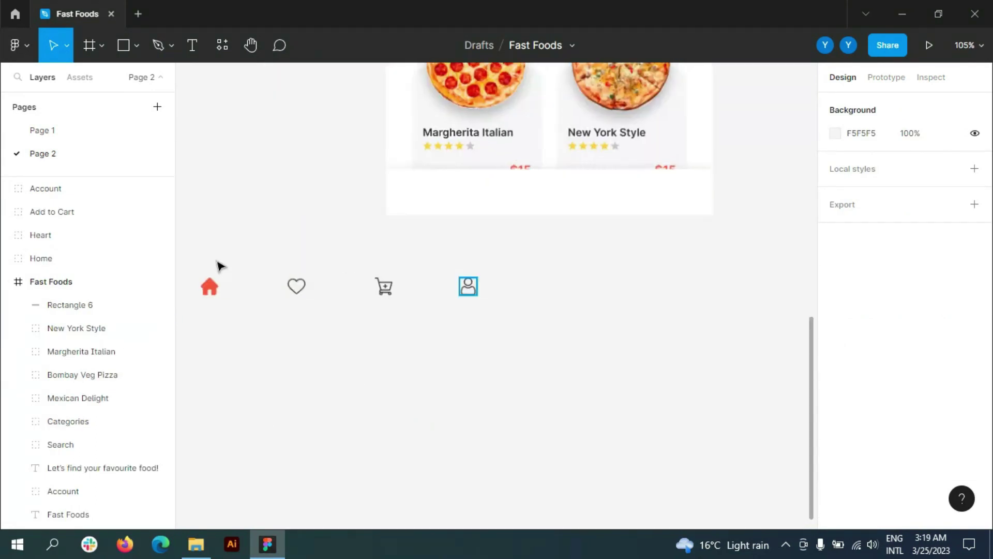
{"action": "left_click_drag", "start_coordinate": [49, 239], "coordinate": [60, 188]}
{"action": "left_click_drag", "start_coordinate": [398, 290], "coordinate": [584, 199]}
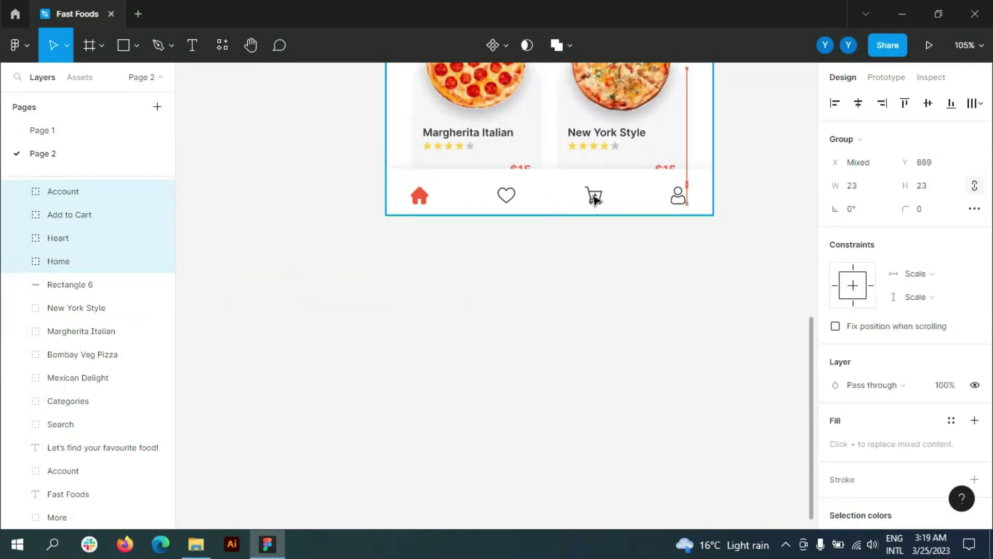
{"action": "scroll", "coordinate": [631, 195], "scroll_direction": "up", "scroll_amount": 1}
{"action": "left_click", "coordinate": [63, 189]}
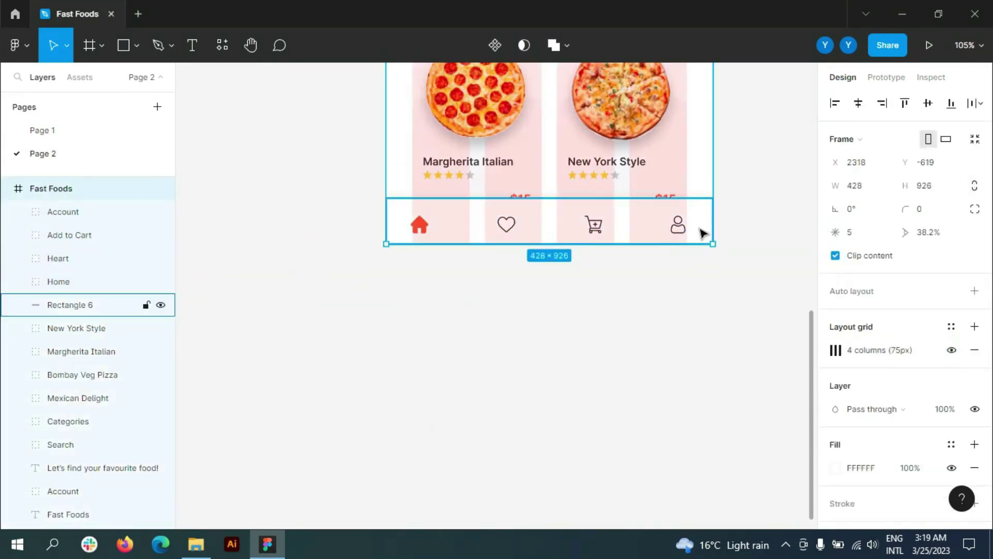
{"action": "scroll", "coordinate": [702, 234], "scroll_direction": "up", "scroll_amount": 3}
{"action": "left_click", "coordinate": [58, 282]}
{"action": "left_click", "coordinate": [62, 211], "text": "shift"}
{"action": "scroll", "coordinate": [382, 231], "scroll_direction": "up", "scroll_amount": 2}
{"action": "scroll", "coordinate": [310, 381], "scroll_direction": "down", "scroll_amount": 2}
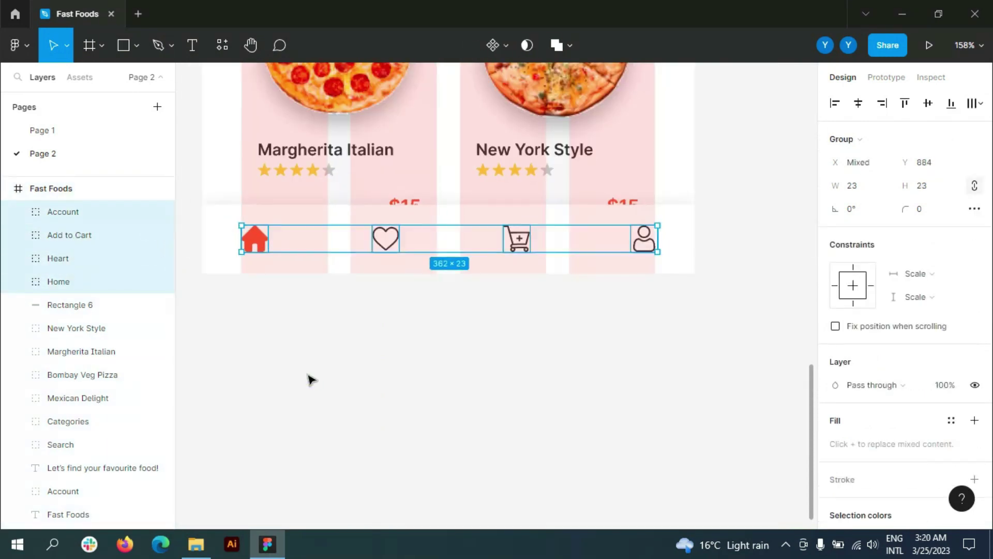
{"action": "scroll", "coordinate": [310, 380], "scroll_direction": "down", "scroll_amount": 5}
{"action": "left_click", "coordinate": [62, 189]}
{"action": "scroll", "coordinate": [600, 331], "scroll_direction": "down", "scroll_amount": 2}
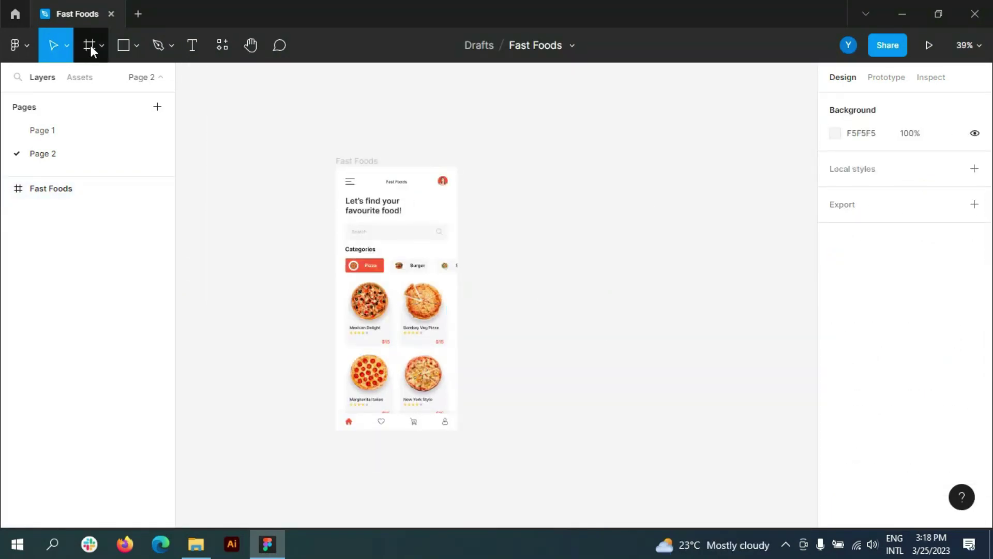
Create an iPhone 14 Plus frame beside Fast Foods and name it Product Detail
{"action": "left_click", "coordinate": [90, 47]}
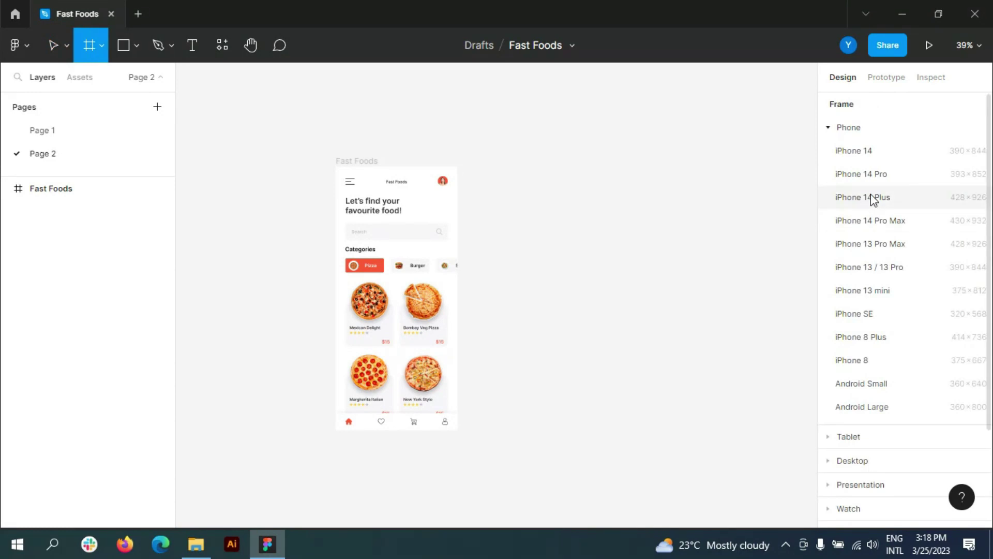
{"action": "left_click", "coordinate": [843, 207]}
{"action": "scroll", "coordinate": [579, 160], "scroll_direction": "up", "scroll_amount": 3}
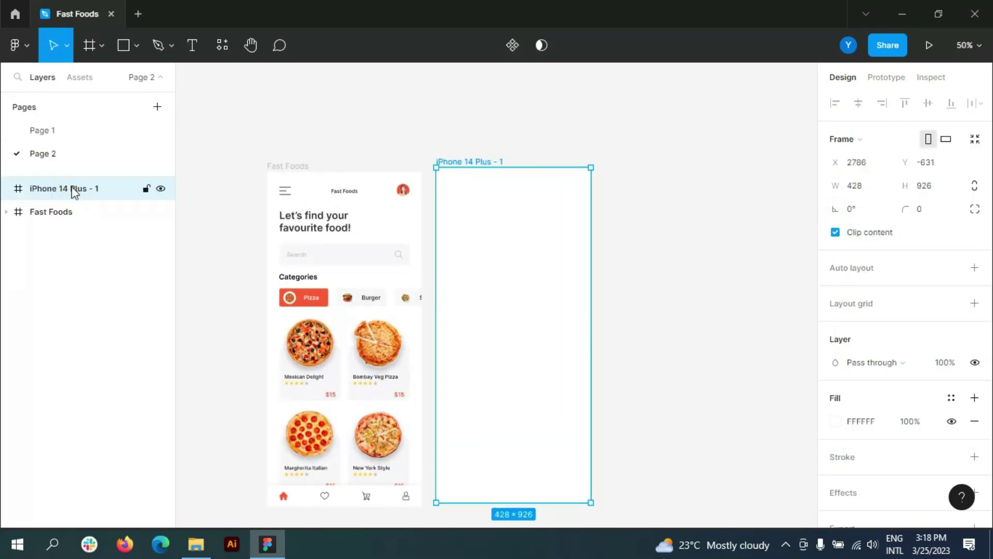
{"action": "double_click", "coordinate": [76, 188]}
{"action": "type", "text": "Product"}
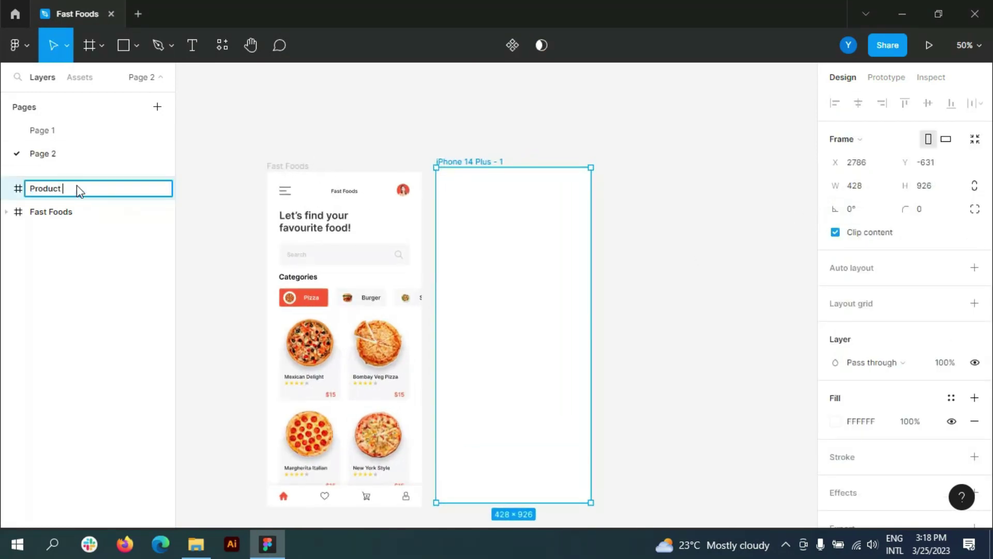
{"action": "type", "text": " Detail"}
{"action": "left_click", "coordinate": [216, 236]}
Draw a short 35 px line near the Product Detail screen's top-left corner
{"action": "scroll", "coordinate": [373, 176], "scroll_direction": "up", "scroll_amount": 3}
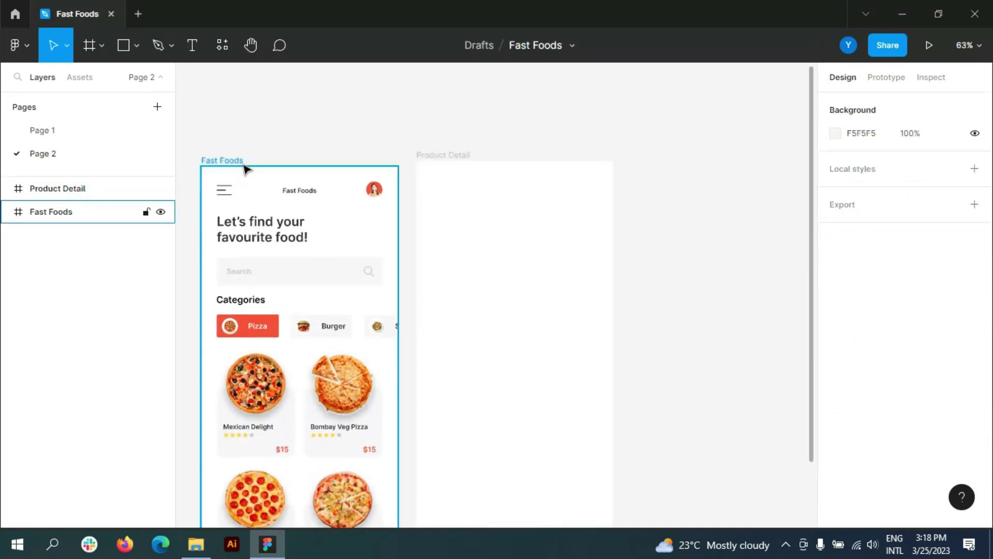
{"action": "key", "text": "l"}
{"action": "left_click_drag", "start_coordinate": [475, 197], "coordinate": [519, 197]}
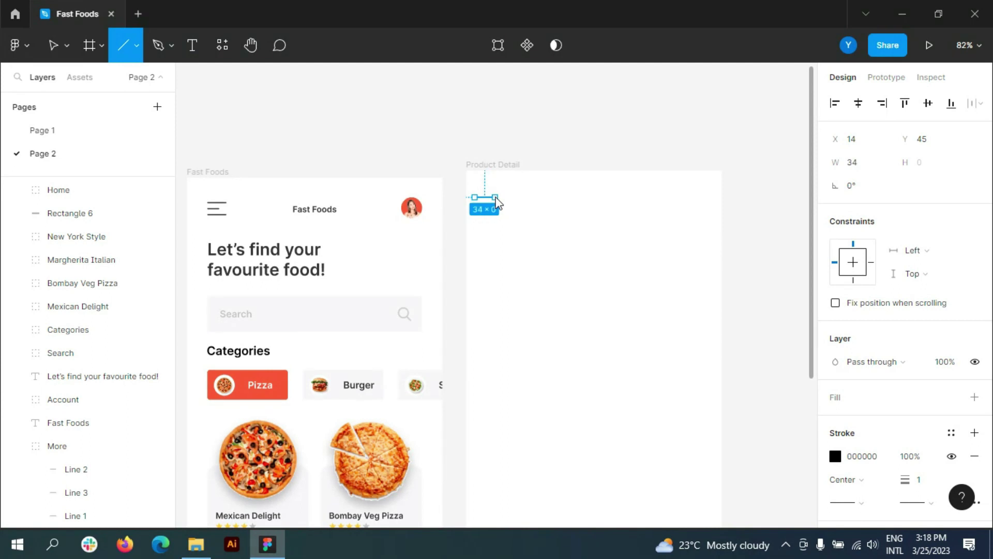
{"action": "left_click", "coordinate": [861, 163]}
{"action": "scroll", "coordinate": [485, 209], "scroll_direction": "up", "scroll_amount": 3}
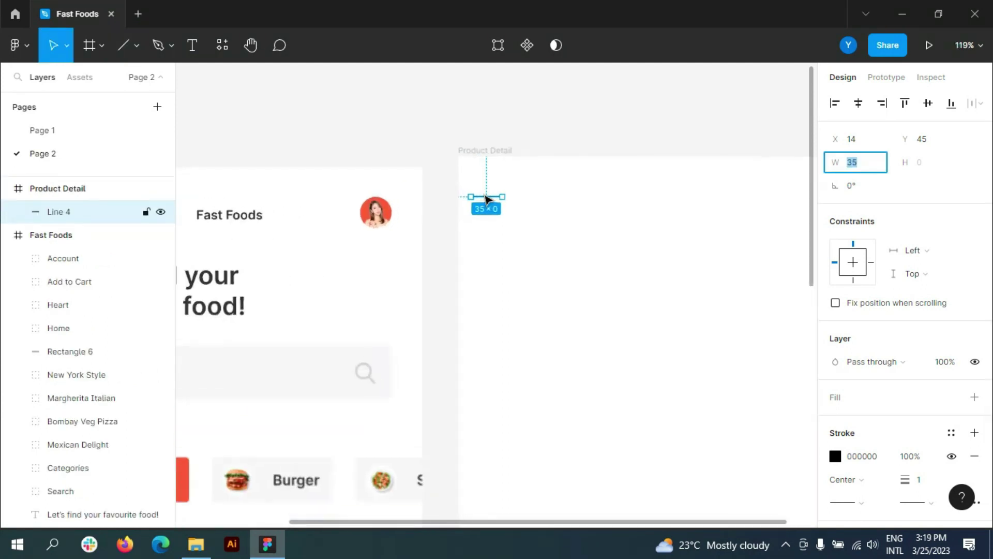
{"action": "scroll", "coordinate": [486, 205], "scroll_direction": "up", "scroll_amount": 5}
{"action": "left_click_drag", "start_coordinate": [489, 210], "coordinate": [506, 227]}
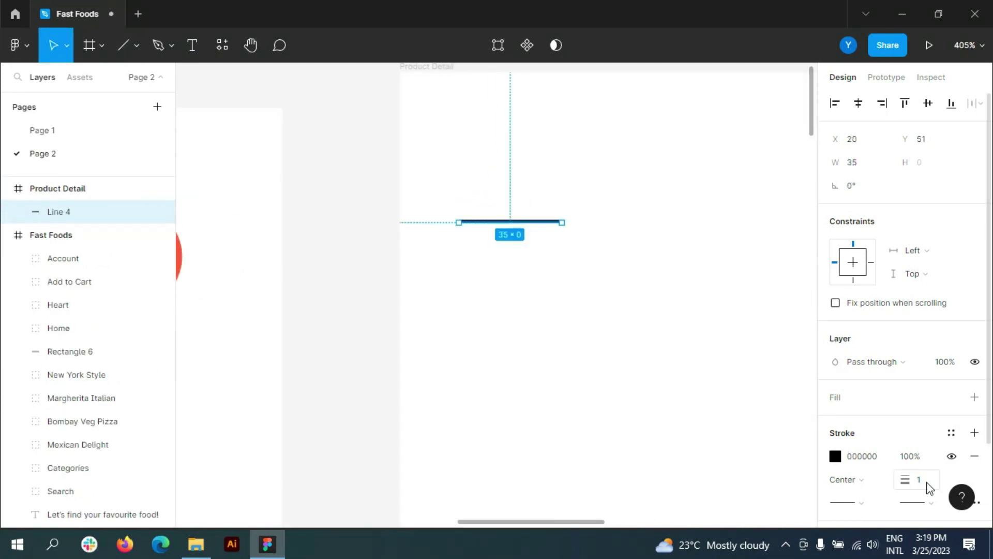
Turn the line into an arrow with stroke 333333 and snap it to the first grid column
{"action": "left_click", "coordinate": [917, 501]}
{"action": "left_click", "coordinate": [859, 502]}
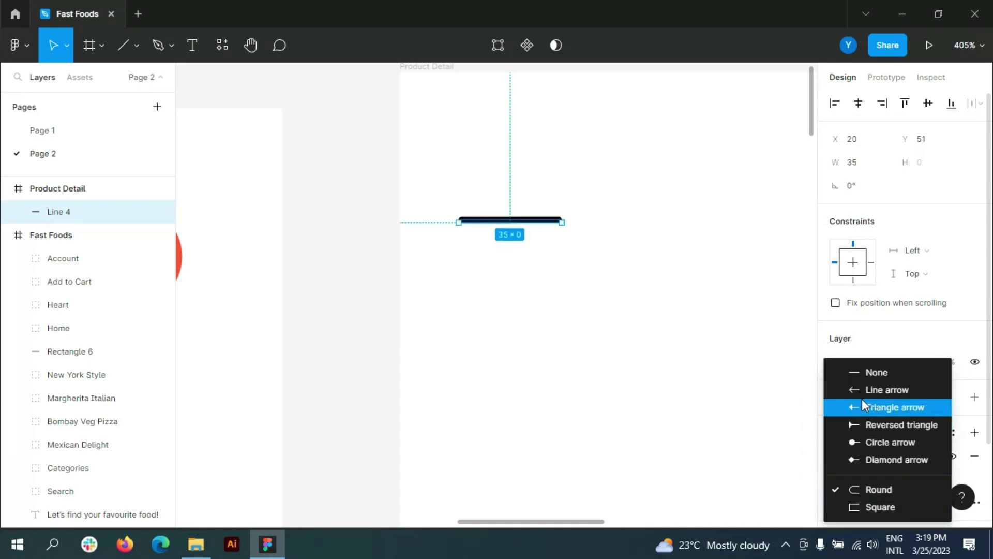
{"action": "left_click", "coordinate": [862, 389]}
{"action": "left_click", "coordinate": [874, 458]}
{"action": "type", "text": "3"}
{"action": "scroll", "coordinate": [381, 304], "scroll_direction": "down", "scroll_amount": 5}
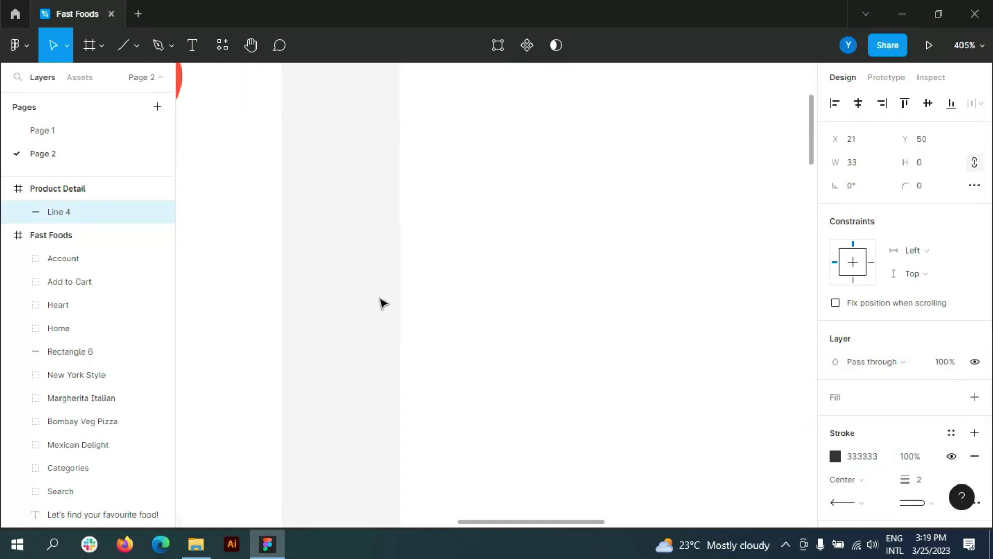
{"action": "left_click_drag", "start_coordinate": [443, 171], "coordinate": [462, 167]}
Compare the arrow with the menu icon's line styling and adjust the arrow's points
{"action": "scroll", "coordinate": [606, 243], "scroll_direction": "down", "scroll_amount": 3}
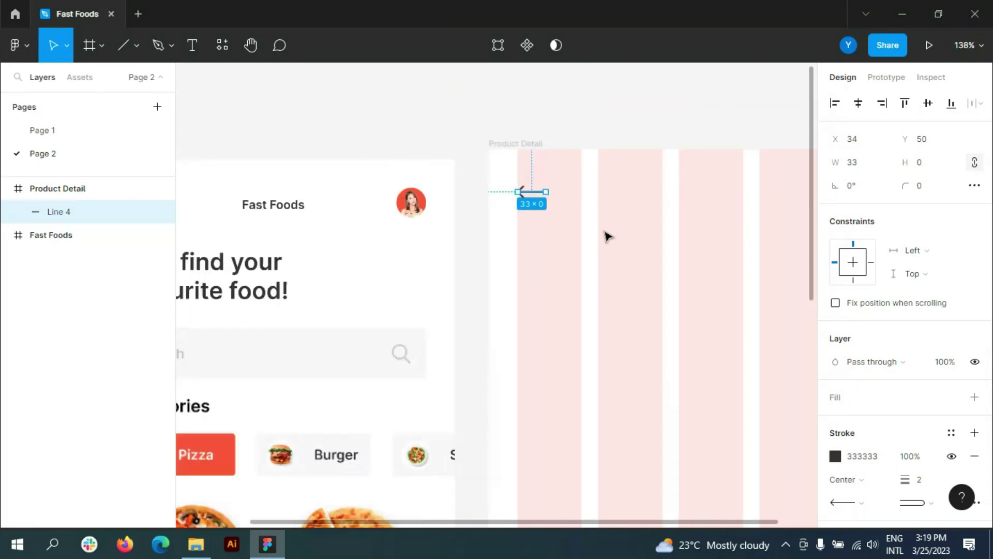
{"action": "scroll", "coordinate": [606, 242], "scroll_direction": "down", "scroll_amount": 2}
{"action": "left_click", "coordinate": [260, 202]}
{"action": "scroll", "coordinate": [706, 224], "scroll_direction": "up", "scroll_amount": 4}
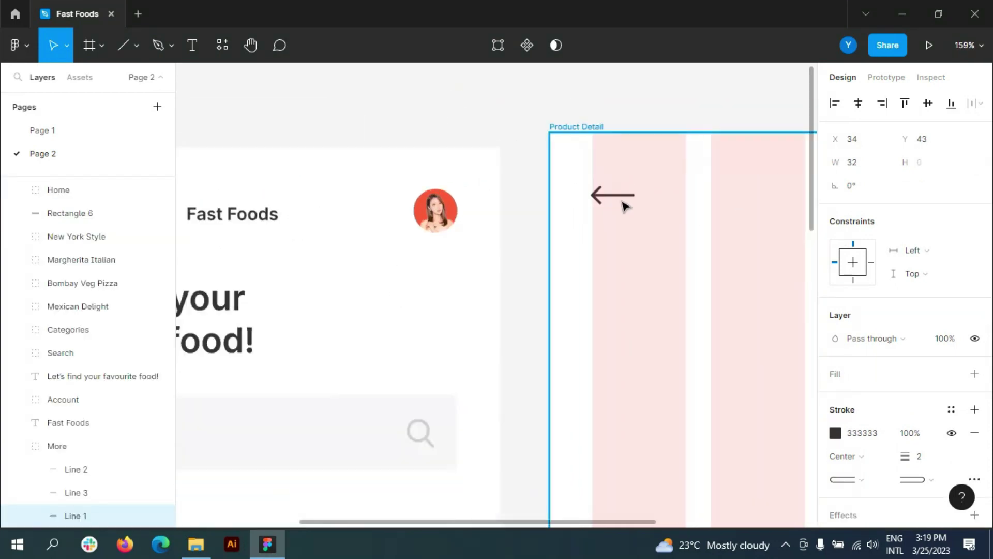
{"action": "left_click", "coordinate": [603, 204]}
{"action": "double_click", "coordinate": [600, 205]}
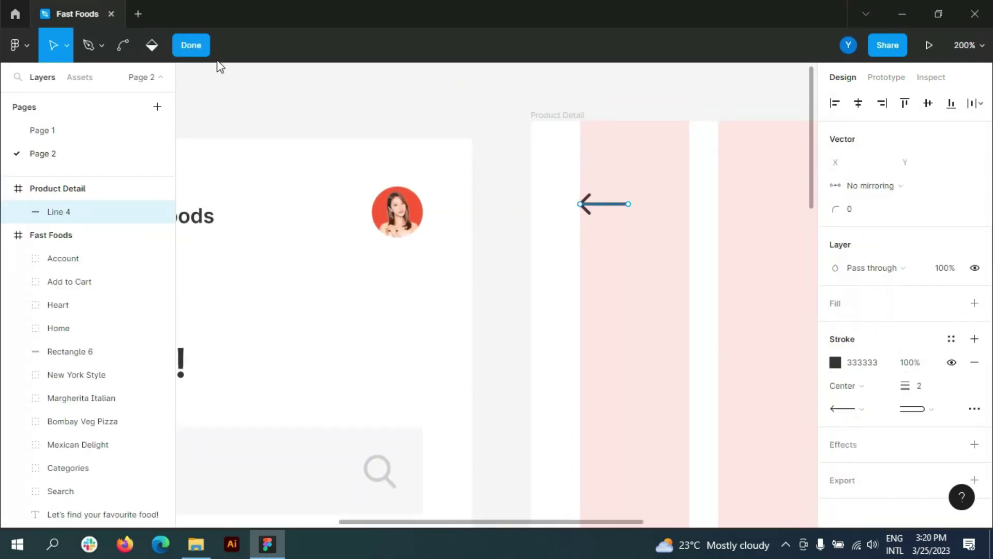
{"action": "key", "text": "Escape"}
{"action": "left_click", "coordinate": [860, 165]}
{"action": "left_click", "coordinate": [506, 203]}
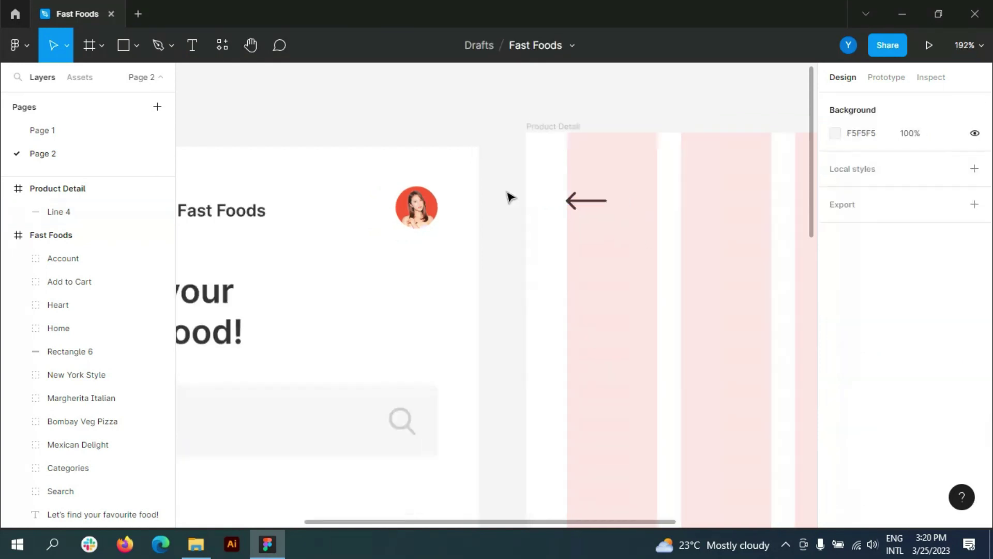
{"action": "scroll", "coordinate": [612, 202], "scroll_direction": "down", "scroll_amount": 4}
{"action": "scroll", "coordinate": [399, 133], "scroll_direction": "up", "scroll_amount": 3}
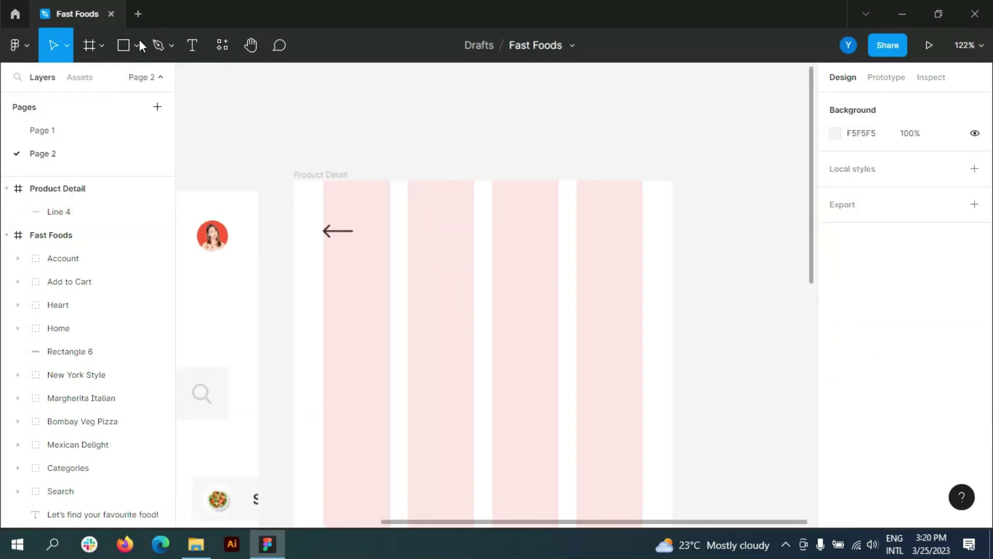
Draw a 35×35 circle near Product Detail's top-right corner
{"action": "left_click", "coordinate": [137, 44]}
{"action": "left_click", "coordinate": [95, 135]}
{"action": "left_click_drag", "start_coordinate": [602, 220], "coordinate": [643, 260]}
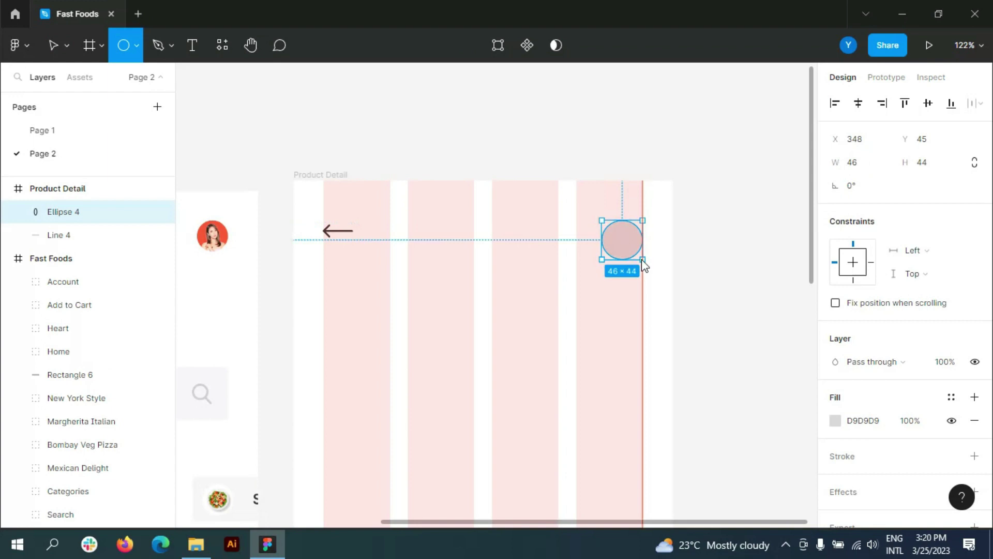
{"action": "left_click", "coordinate": [859, 162]}
{"action": "type", "text": "35"}
{"action": "key", "text": "Tab"}
{"action": "type", "text": "35"}
{"action": "key", "text": "Return"}
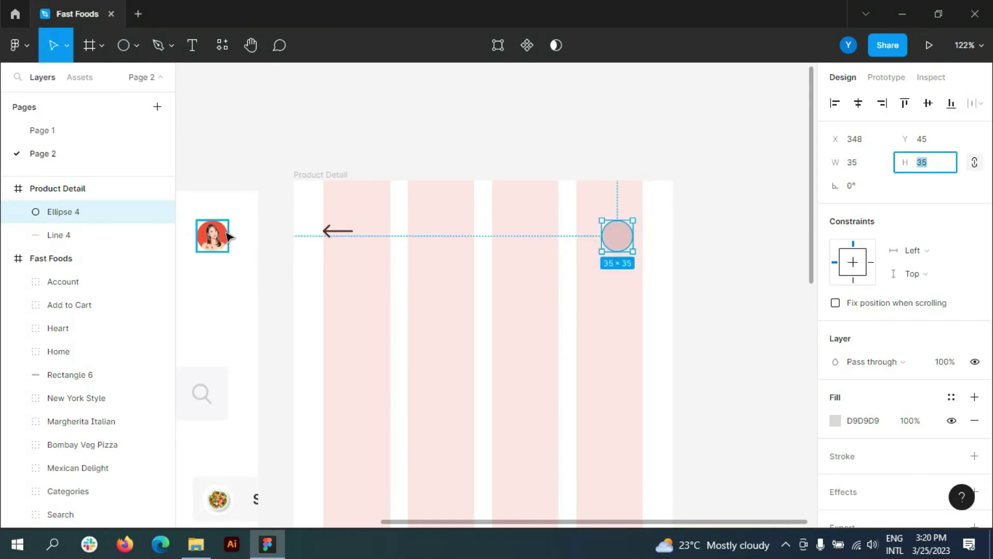
Fill the circle with the same red as the home-screen avatar
{"action": "double_click", "coordinate": [227, 236]}
{"action": "left_click", "coordinate": [72, 410]}
{"action": "left_click", "coordinate": [35, 341]}
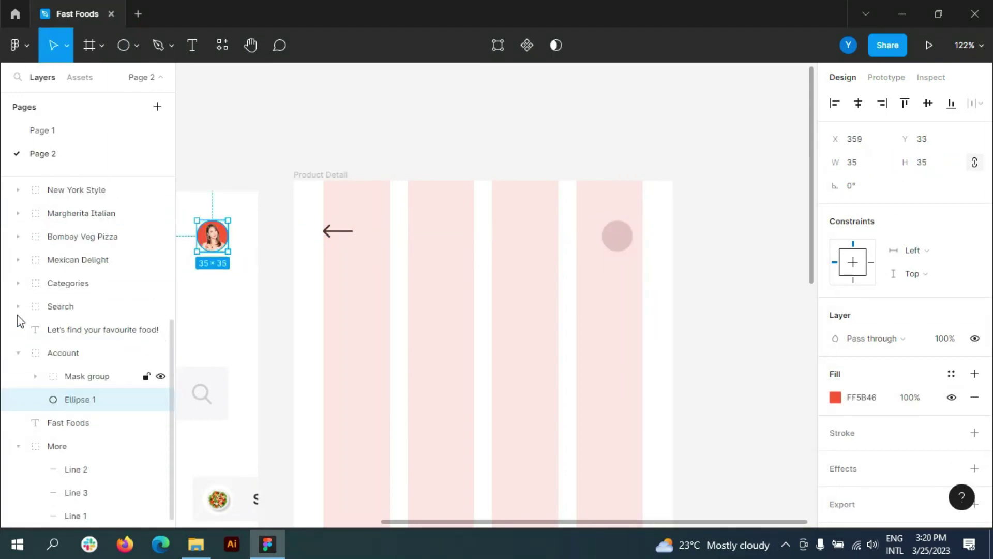
{"action": "scroll", "coordinate": [19, 214], "scroll_direction": "up", "scroll_amount": 3}
{"action": "left_click", "coordinate": [8, 258]}
{"action": "left_click_drag", "start_coordinate": [627, 239], "coordinate": [628, 231]}
{"action": "left_click", "coordinate": [835, 420]}
{"action": "left_click", "coordinate": [721, 455]}
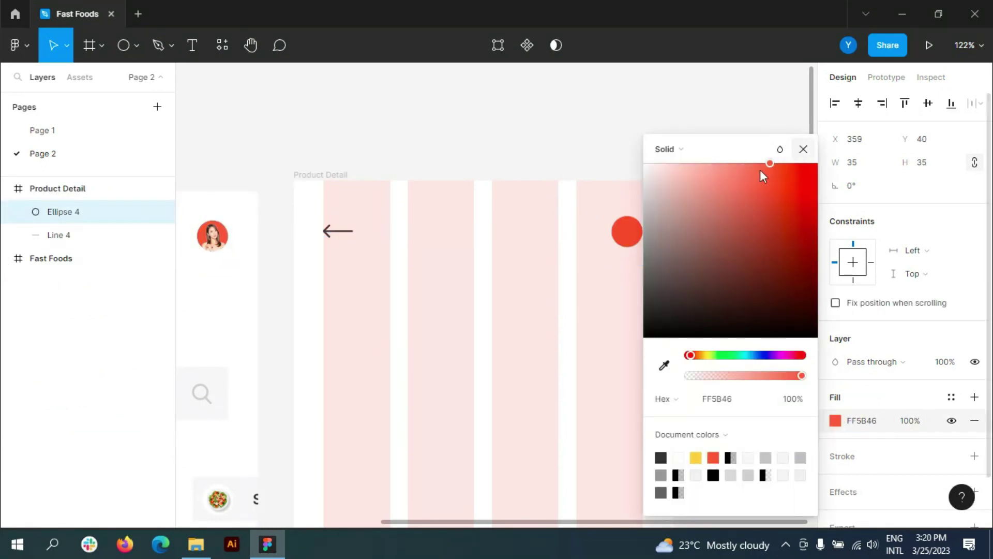
{"action": "left_click", "coordinate": [517, 129]}
Hide the Product Detail frame's layout grid
{"action": "left_click", "coordinate": [56, 194]}
{"action": "left_click", "coordinate": [953, 348]}
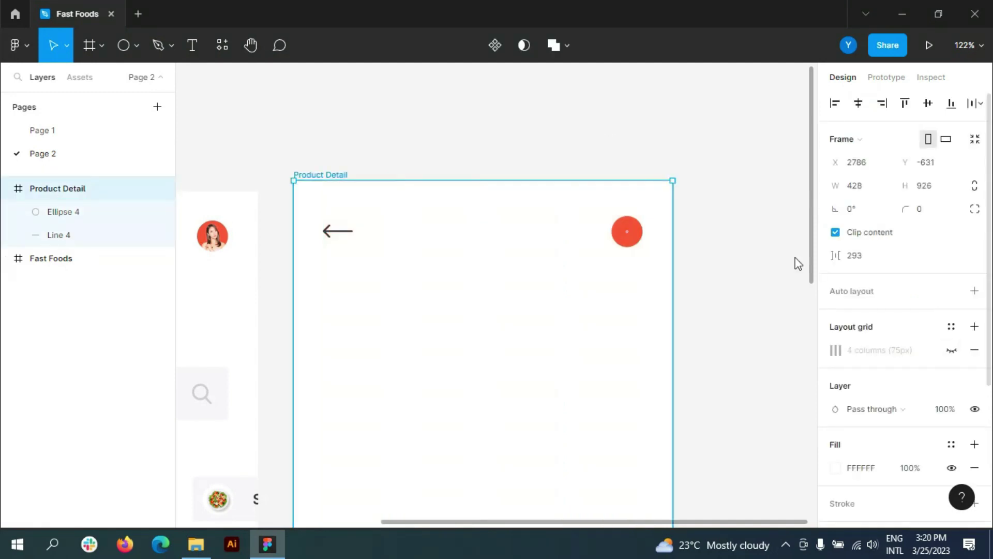
{"action": "left_click", "coordinate": [771, 200]}
Import the Heart icon onto the circle and resize it to 20×20
{"action": "key", "text": "alt+Tab"}
{"action": "mouse_move", "coordinate": [790, 108]}
{"action": "left_mouse_down"}
{"action": "mouse_move", "coordinate": [587, 275]}
{"action": "mouse_move", "coordinate": [628, 231]}
{"action": "left_mouse_up"}
{"action": "left_click", "coordinate": [941, 187]}
{"action": "type", "text": "20"}
{"action": "key", "text": "Return"}
{"action": "left_click", "coordinate": [858, 190]}
{"action": "type", "text": "20"}
{"action": "key", "text": "Return"}
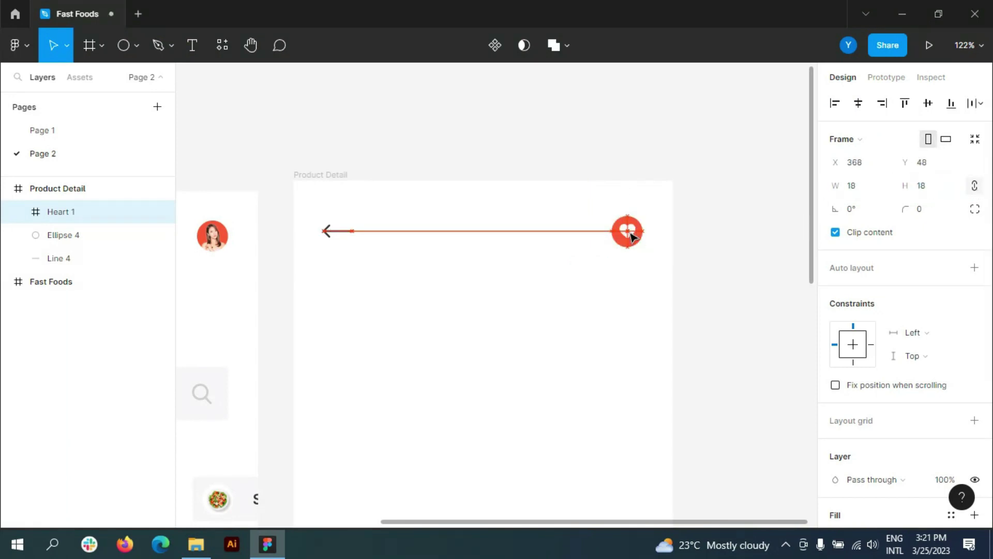
Group the heart and red circle together as Group 1
{"action": "left_click", "coordinate": [741, 229]}
{"action": "scroll", "coordinate": [740, 229], "scroll_direction": "up", "scroll_amount": 3}
{"action": "left_click", "coordinate": [54, 217]}
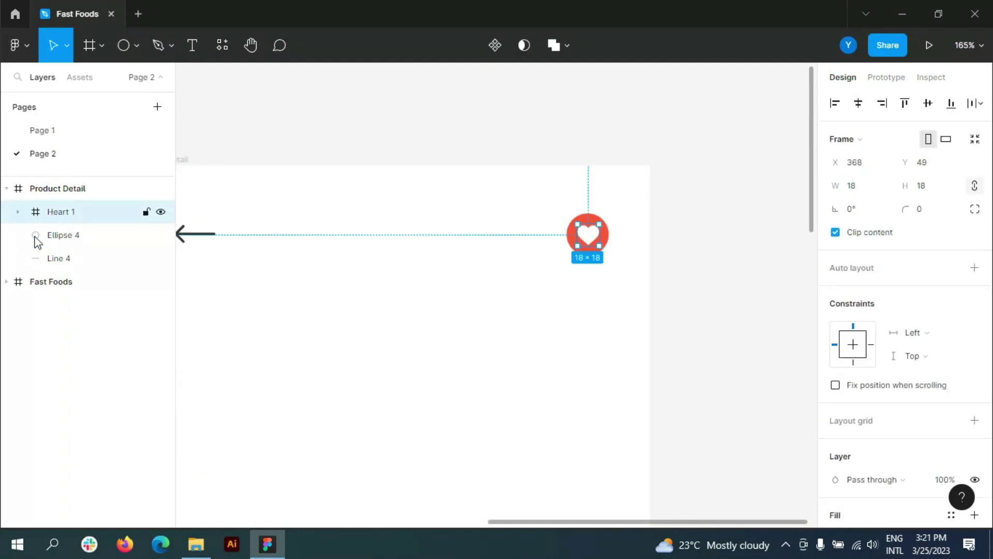
{"action": "left_click", "coordinate": [61, 240], "text": "shift"}
{"action": "key", "text": "ctrl+g"}
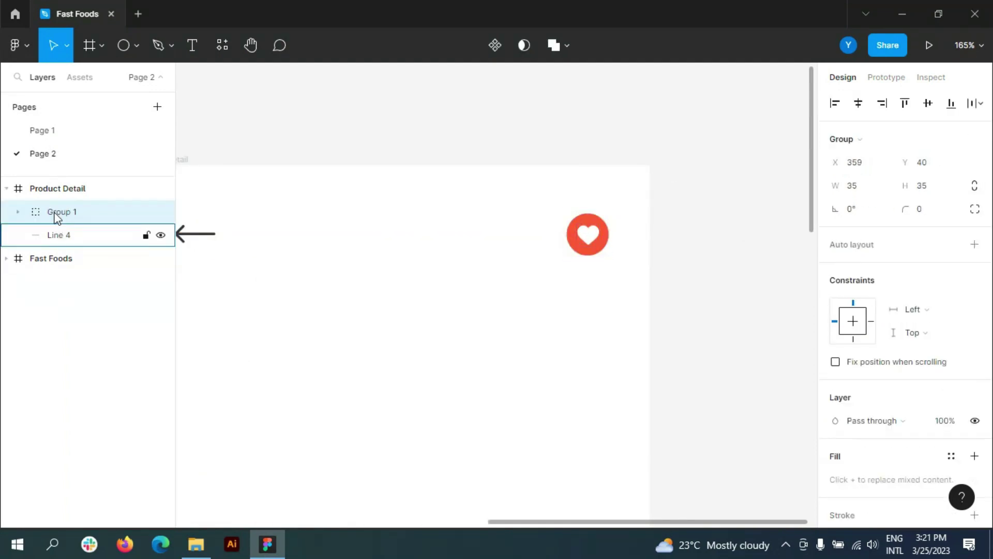
{"action": "scroll", "coordinate": [716, 222], "scroll_direction": "down", "scroll_amount": 5}
{"action": "scroll", "coordinate": [715, 223], "scroll_direction": "down", "scroll_amount": 2}
{"action": "left_click", "coordinate": [702, 248]}
Draw a 428×926 rectangle covering Product Detail and send it behind all layers
{"action": "scroll", "coordinate": [702, 248], "scroll_direction": "up", "scroll_amount": 2}
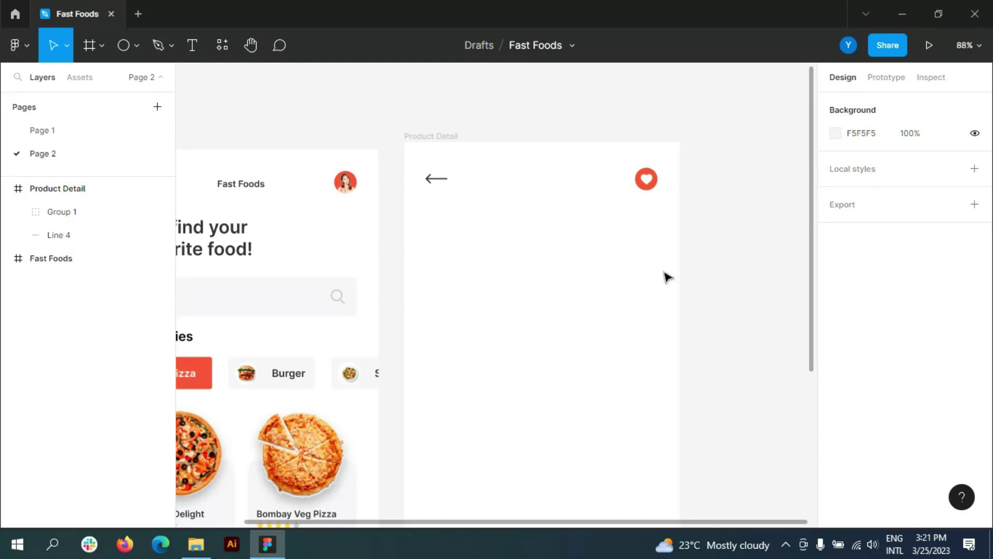
{"action": "scroll", "coordinate": [665, 277], "scroll_direction": "down", "scroll_amount": 1}
{"action": "left_click", "coordinate": [136, 45]}
{"action": "left_click", "coordinate": [82, 80]}
{"action": "mouse_move", "coordinate": [404, 131]}
{"action": "left_mouse_down"}
{"action": "mouse_move", "coordinate": [681, 439]}
{"action": "mouse_move", "coordinate": [683, 468]}
{"action": "left_mouse_up"}
{"action": "left_click_drag", "start_coordinate": [683, 264], "coordinate": [675, 264]}
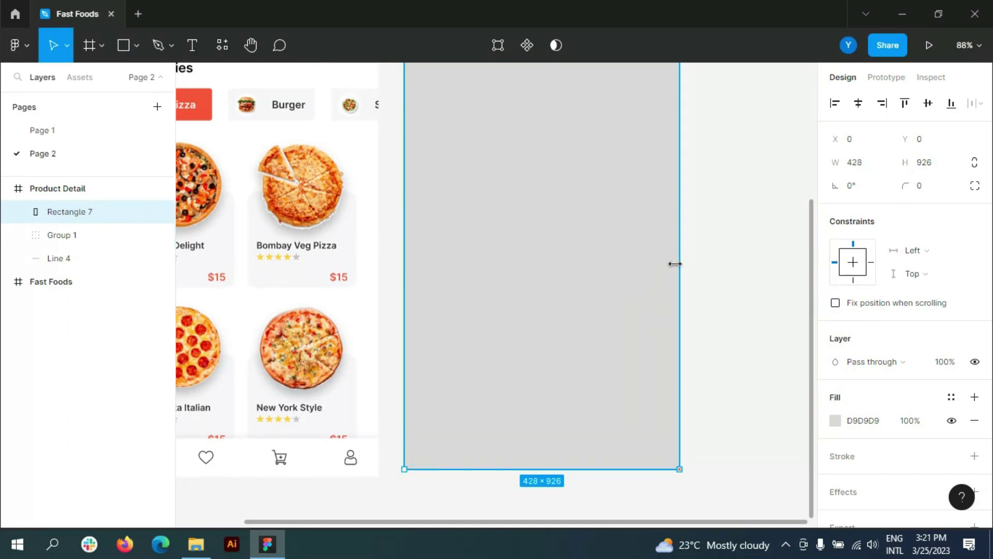
{"action": "scroll", "coordinate": [561, 246], "scroll_direction": "up", "scroll_amount": 3}
{"action": "scroll", "coordinate": [562, 246], "scroll_direction": "up", "scroll_amount": 3}
{"action": "left_click_drag", "start_coordinate": [77, 272], "coordinate": [78, 271]}
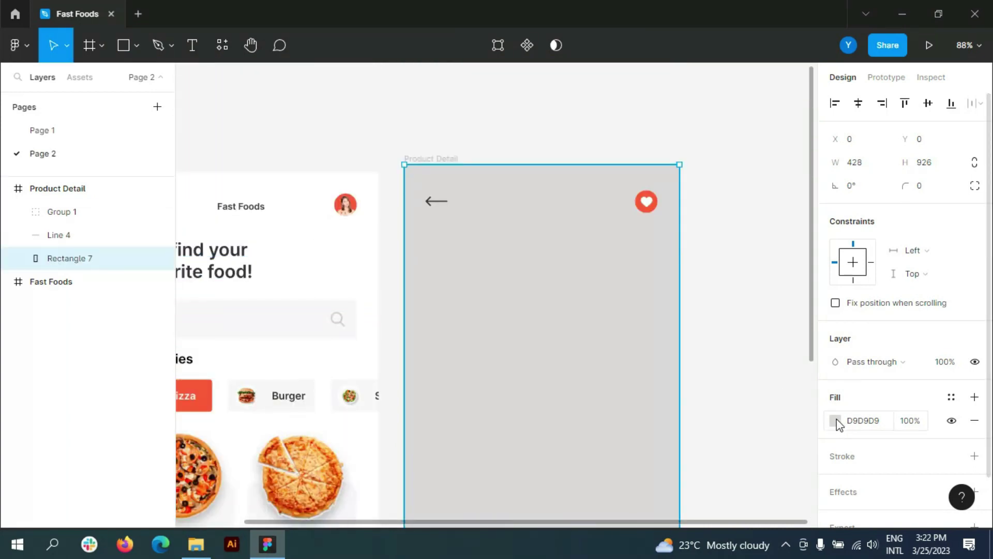
Eyedrop the search bar's light grey as the background rectangle's fill
{"action": "left_click", "coordinate": [835, 420]}
{"action": "left_click", "coordinate": [665, 365]}
{"action": "left_click", "coordinate": [275, 321]}
{"action": "left_click", "coordinate": [804, 149]}
{"action": "left_click", "coordinate": [709, 235]}
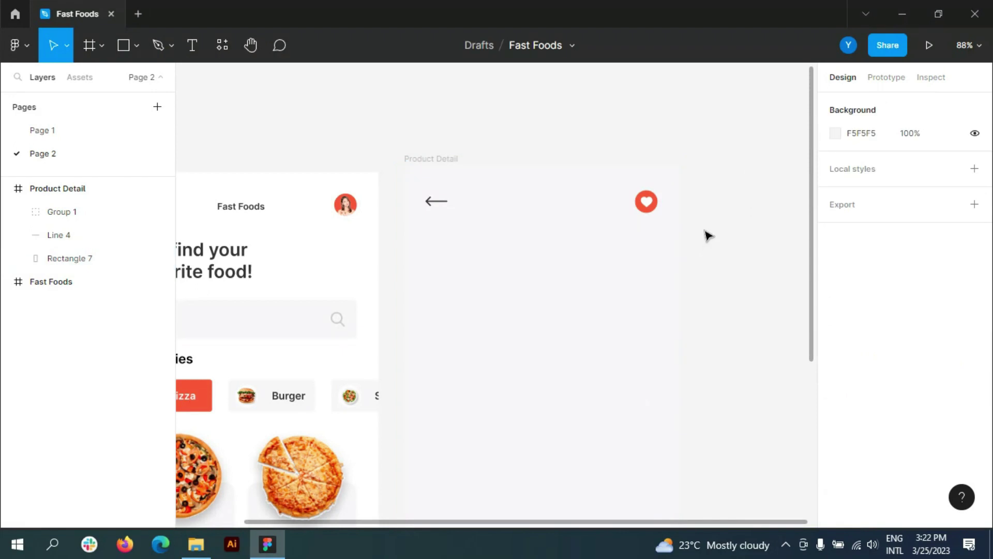
Import pizza-png-15 into Product Detail below the top icons
{"action": "left_click", "coordinate": [196, 545]}
{"action": "left_click_drag", "start_coordinate": [479, 204], "coordinate": [531, 324]}
{"action": "scroll", "coordinate": [742, 250], "scroll_direction": "down", "scroll_amount": 3}
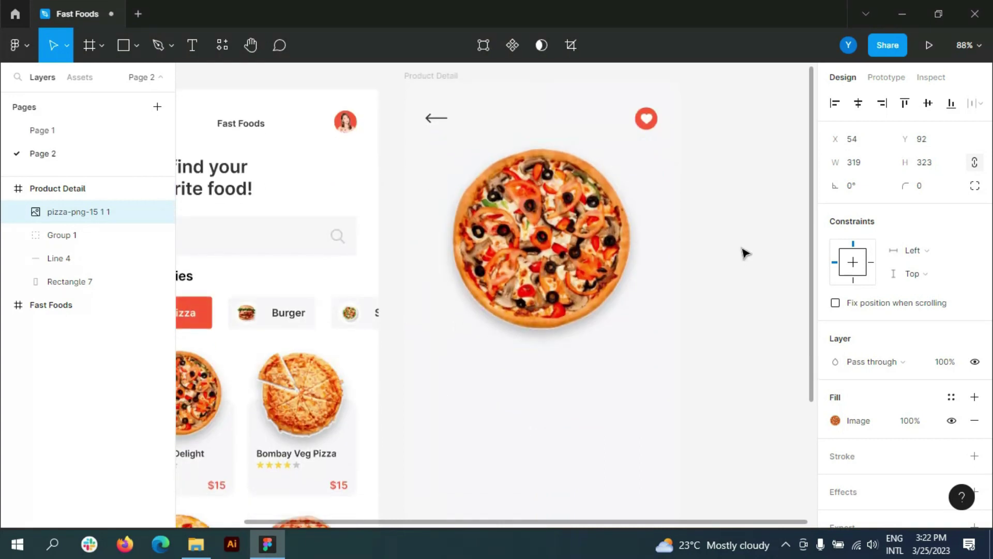
{"action": "left_click", "coordinate": [745, 253]}
{"action": "scroll", "coordinate": [745, 253], "scroll_direction": "down", "scroll_amount": 2, "text": "ctrl"}
{"action": "scroll", "coordinate": [732, 304], "scroll_direction": "down", "scroll_amount": 3}
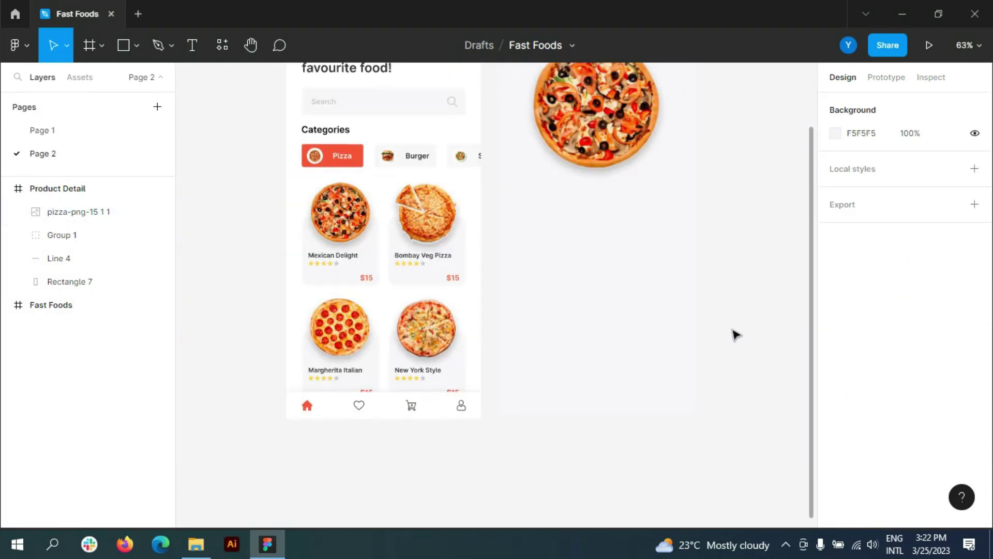
{"action": "scroll", "coordinate": [781, 332], "scroll_direction": "down", "scroll_amount": 2, "text": "ctrl"}
Draw a 428×475 rectangle over Product Detail's lower half, below the pizza
{"action": "scroll", "coordinate": [780, 317], "scroll_direction": "up", "scroll_amount": 1, "text": "ctrl"}
{"action": "key", "text": "r"}
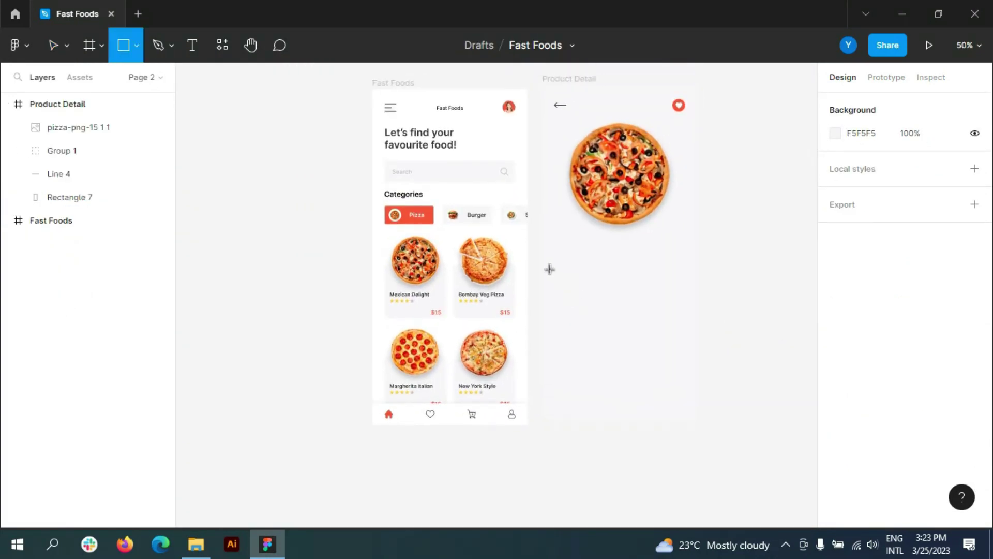
{"action": "left_click_drag", "start_coordinate": [542, 257], "coordinate": [699, 421]}
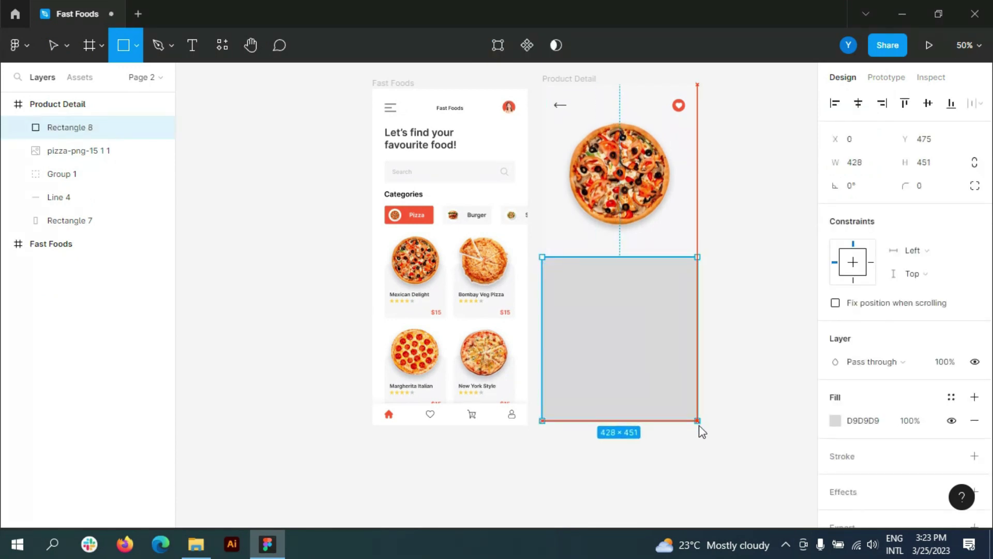
{"action": "left_click_drag", "start_coordinate": [542, 348], "coordinate": [544, 347]}
{"action": "left_click", "coordinate": [939, 168]}
{"action": "key", "text": "Up"}
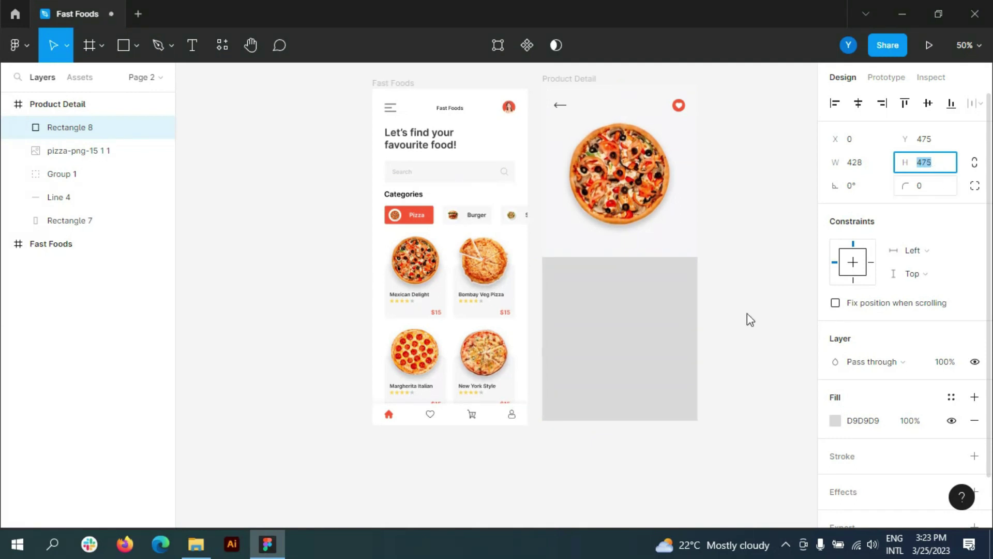
{"action": "key", "text": "Return"}
{"action": "left_click_drag", "start_coordinate": [637, 368], "coordinate": [636, 358]}
{"action": "left_click", "coordinate": [754, 279]}
Round the rectangle's top two corners to 20, leaving the bottom corners square
{"action": "left_click", "coordinate": [671, 286]}
{"action": "type", "text": "3"}
{"action": "key", "text": "Return"}
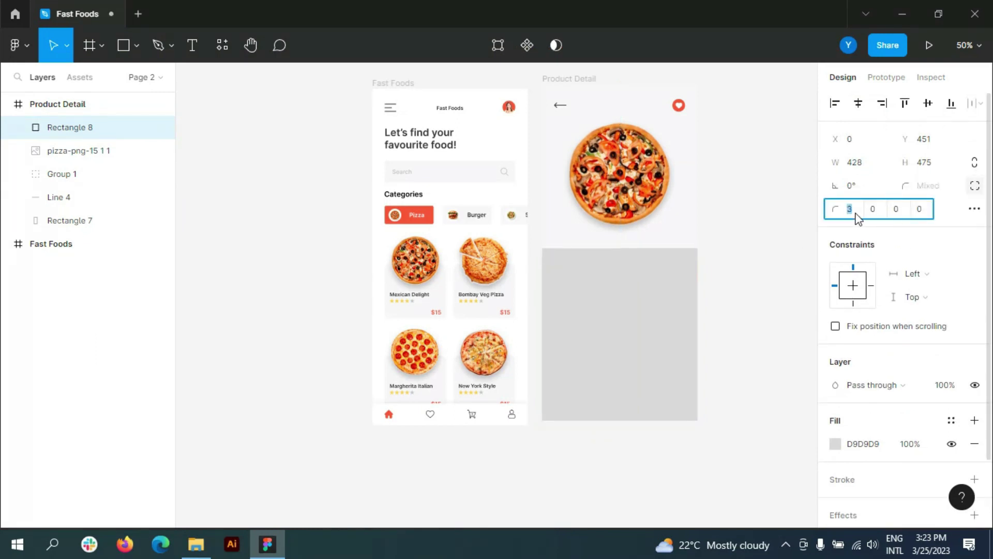
{"action": "key", "text": "Up"}
{"action": "key", "text": "Tab"}
{"action": "type", "text": "20"}
Change the card's fill to white FFFFFF
{"action": "left_click", "coordinate": [861, 444]}
{"action": "type", "text": "FFFFFF"}
{"action": "key", "text": "Return"}
{"action": "scroll", "coordinate": [765, 256], "scroll_direction": "up", "scroll_amount": 4}
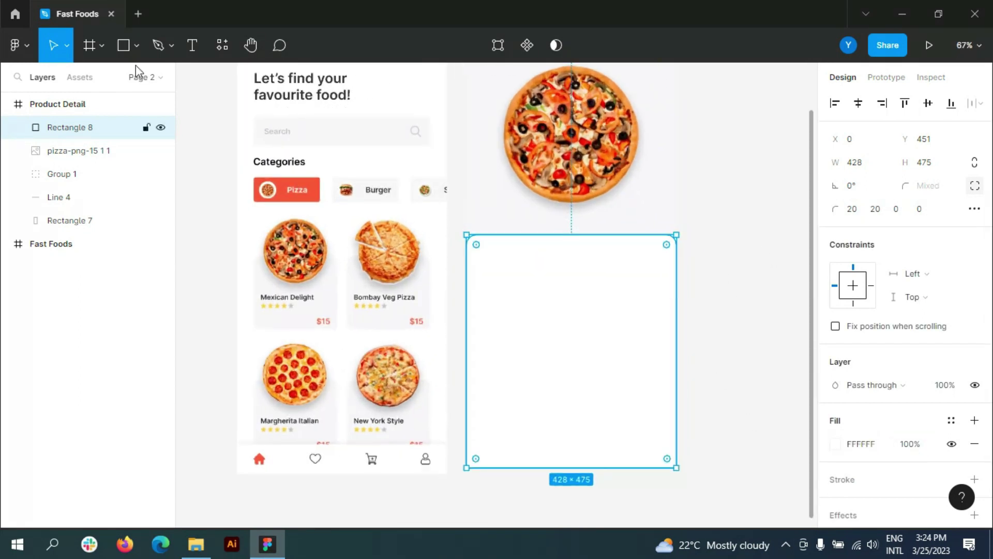
{"action": "left_click", "coordinate": [192, 45]}
Add a 'Mexican Delight' title in the white card, size 24, colour 333333
{"action": "scroll", "coordinate": [539, 252], "scroll_direction": "up", "scroll_amount": 2}
{"action": "left_click", "coordinate": [548, 255]}
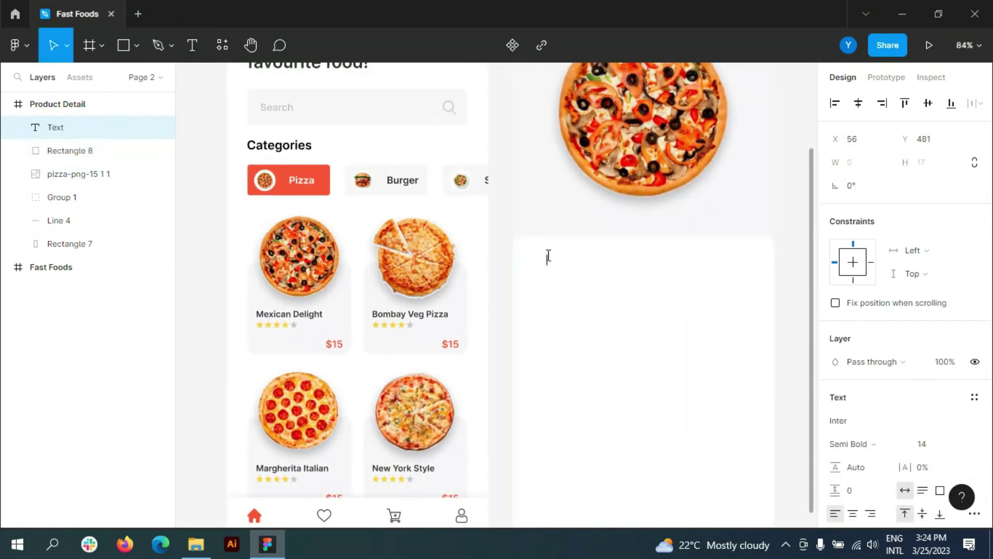
{"action": "type", "text": "Mexican"}
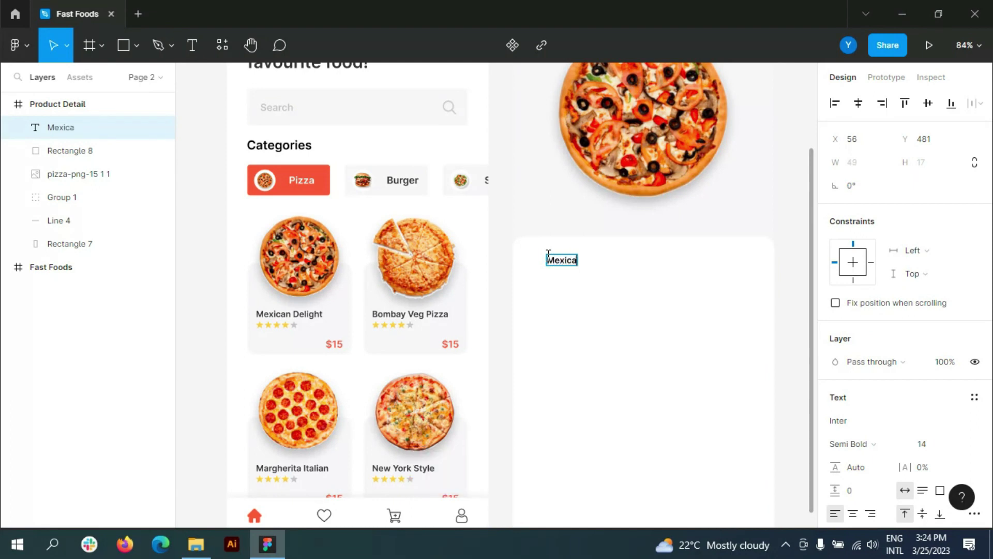
{"action": "type", "text": " Delight"}
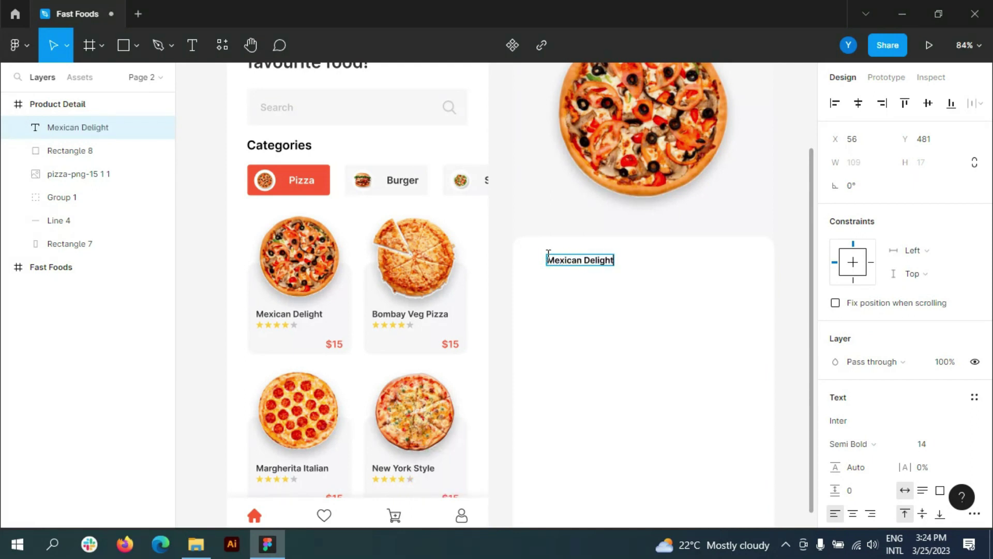
{"action": "scroll", "coordinate": [927, 383], "scroll_direction": "down", "scroll_amount": 3}
{"action": "left_click", "coordinate": [960, 371]}
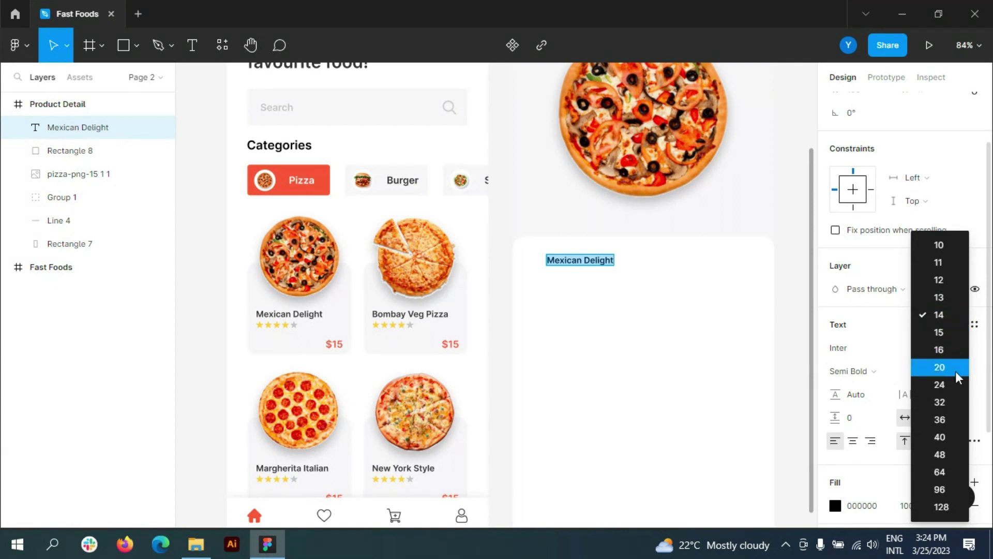
{"action": "left_click", "coordinate": [859, 504]}
{"action": "type", "text": "3333"}
{"action": "key", "text": "Return"}
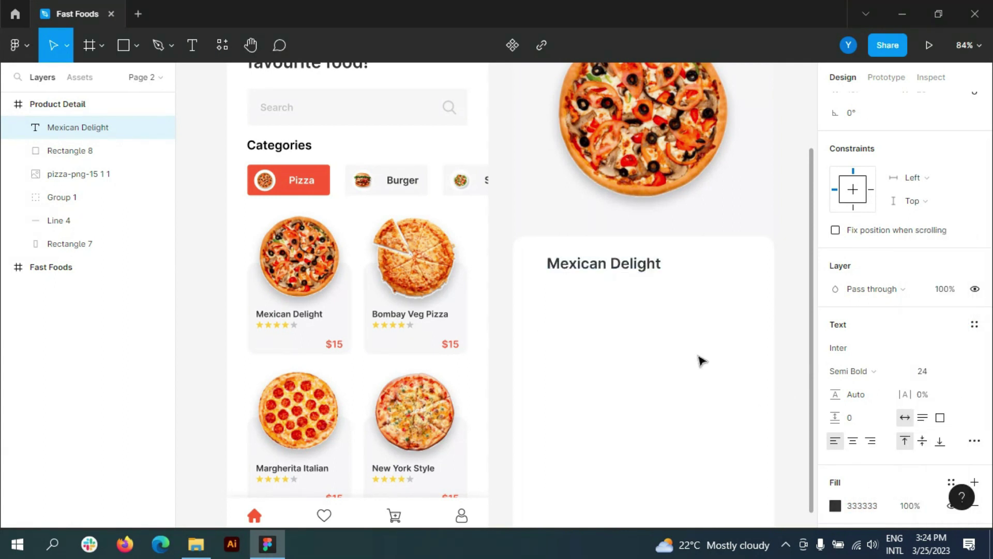
{"action": "key", "text": "Escape"}
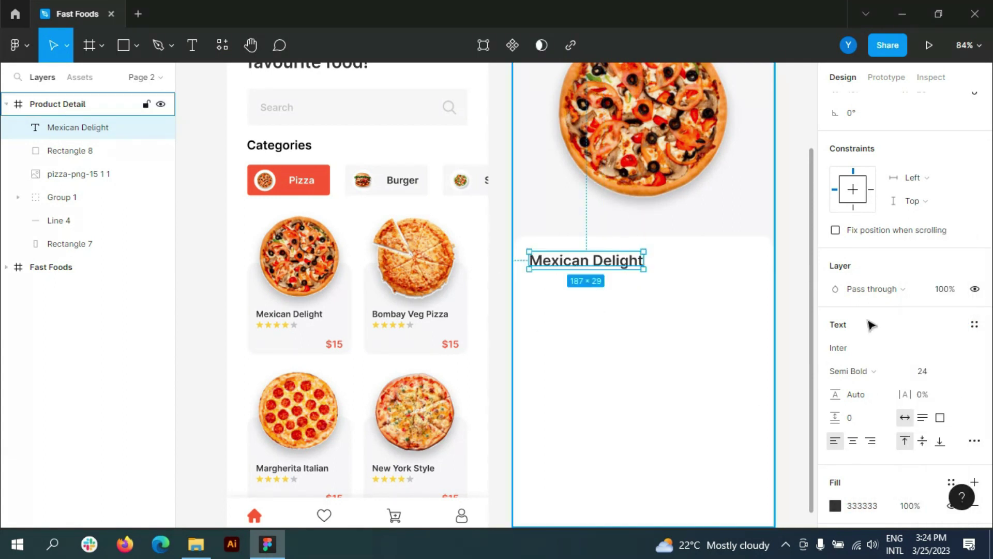
Add a 4-column layout grid to Product Detail and align the title to column one
{"action": "key", "text": "Escape"}
{"action": "left_click", "coordinate": [966, 222]}
{"action": "left_click", "coordinate": [552, 265]}
{"action": "left_click_drag", "start_coordinate": [552, 264], "coordinate": [556, 265]}
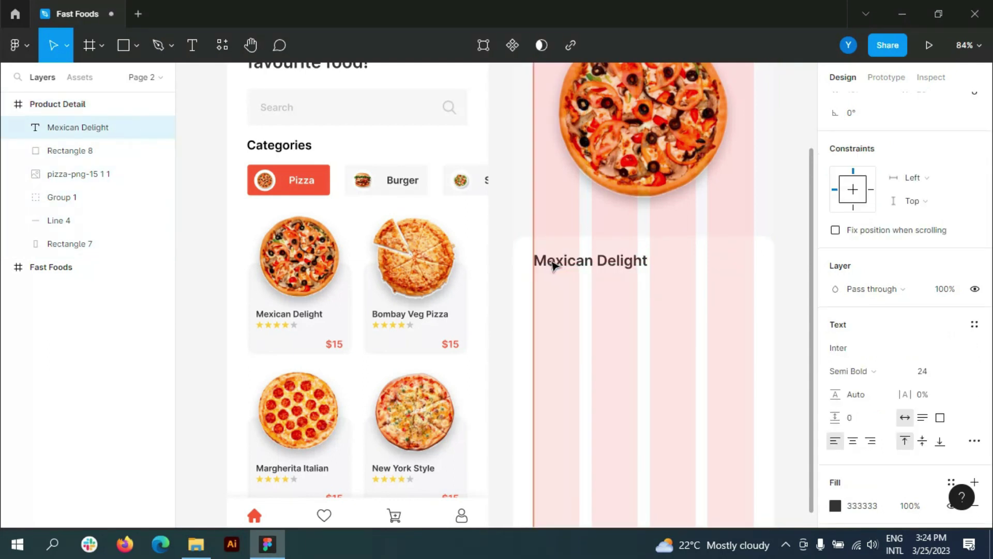
Add a red FF5B46 '$15' price at the right end of the title line
{"action": "key", "text": "Return"}
{"action": "left_click", "coordinate": [695, 254]}
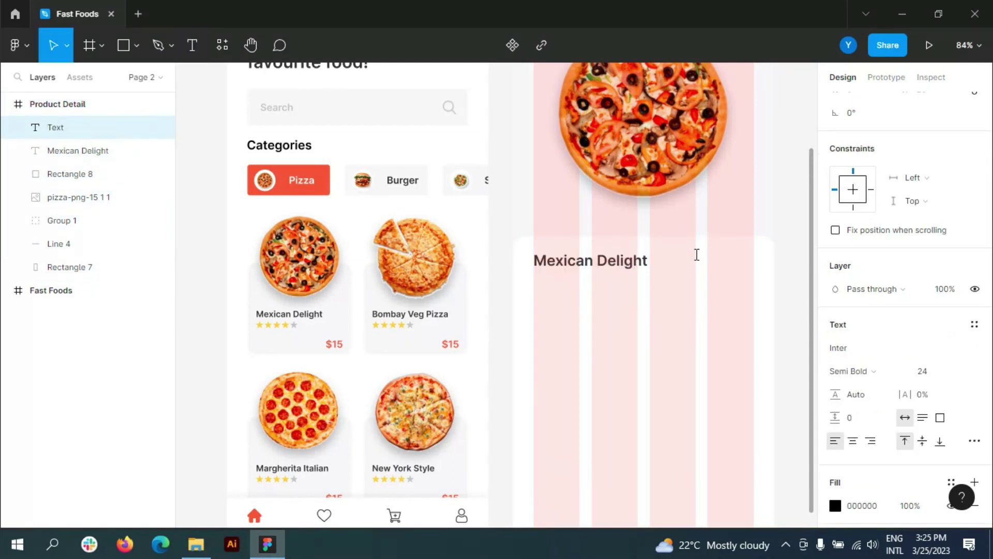
{"action": "type", "text": "$15"}
{"action": "key", "text": "ctrl+a"}
{"action": "left_click", "coordinate": [836, 505]}
{"action": "left_click", "coordinate": [699, 450]}
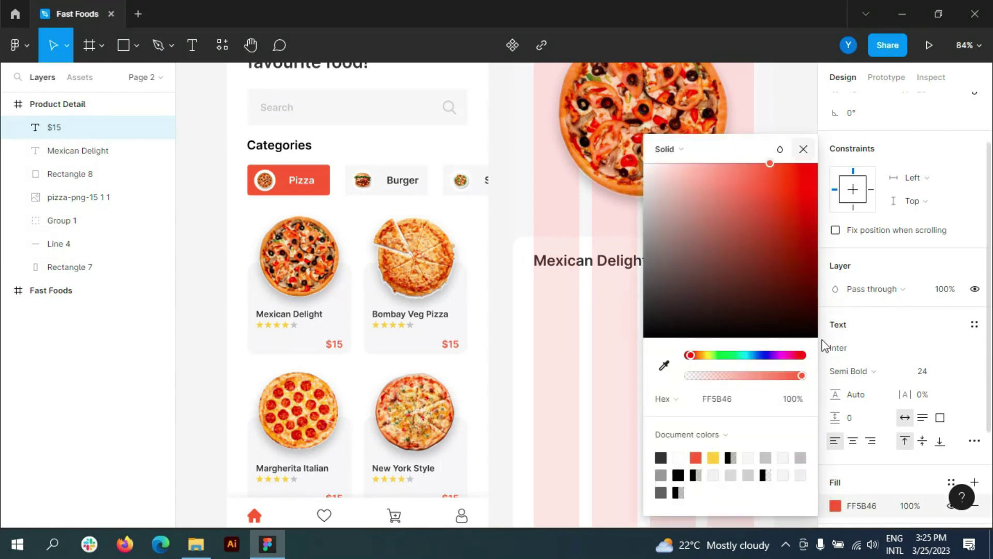
{"action": "key", "text": "Escape"}
{"action": "left_click_drag", "start_coordinate": [711, 263], "coordinate": [745, 262]}
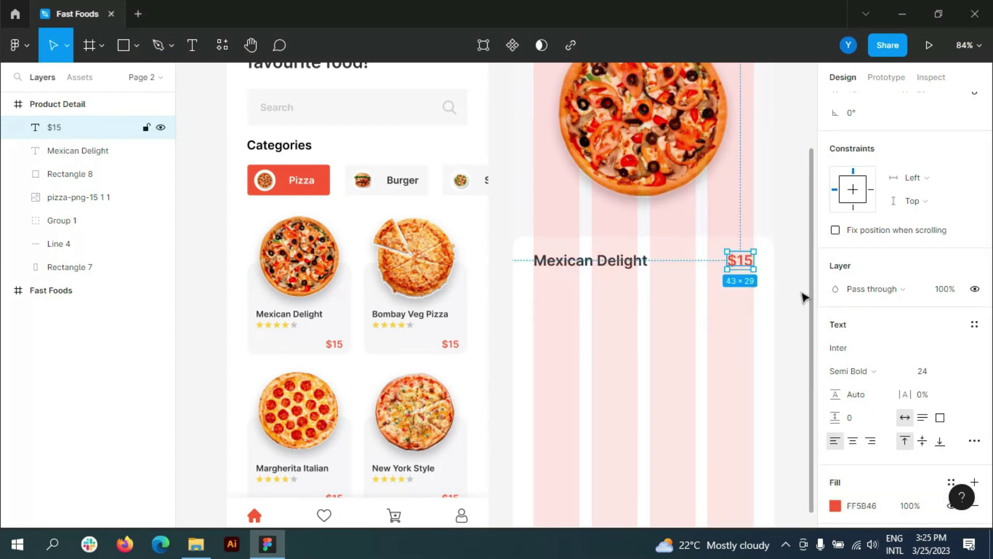
{"action": "left_click", "coordinate": [805, 292]}
{"action": "left_click", "coordinate": [61, 131]}
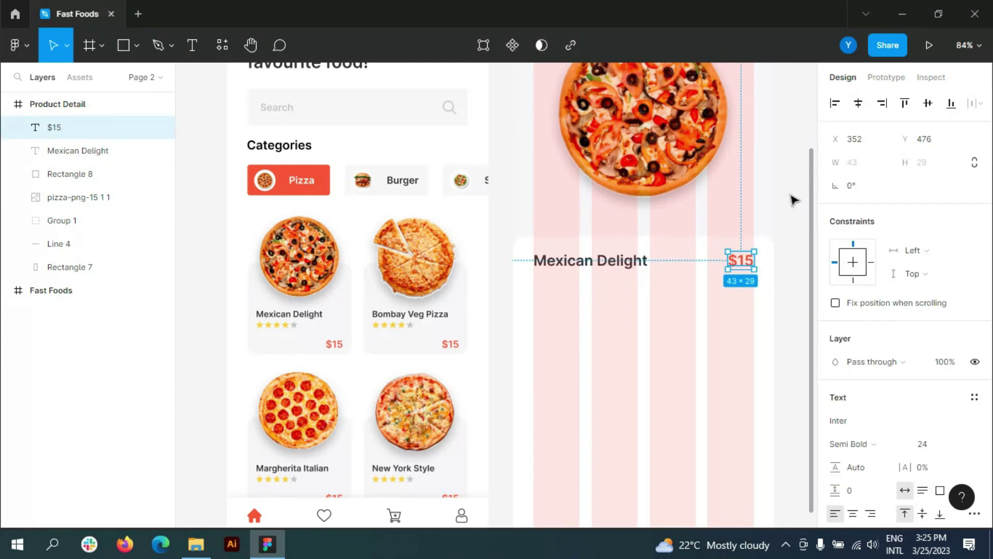
{"action": "left_click", "coordinate": [795, 200]}
{"action": "scroll", "coordinate": [725, 312], "scroll_direction": "down", "scroll_amount": 1}
{"action": "scroll", "coordinate": [726, 314], "scroll_direction": "down", "scroll_amount": 1}
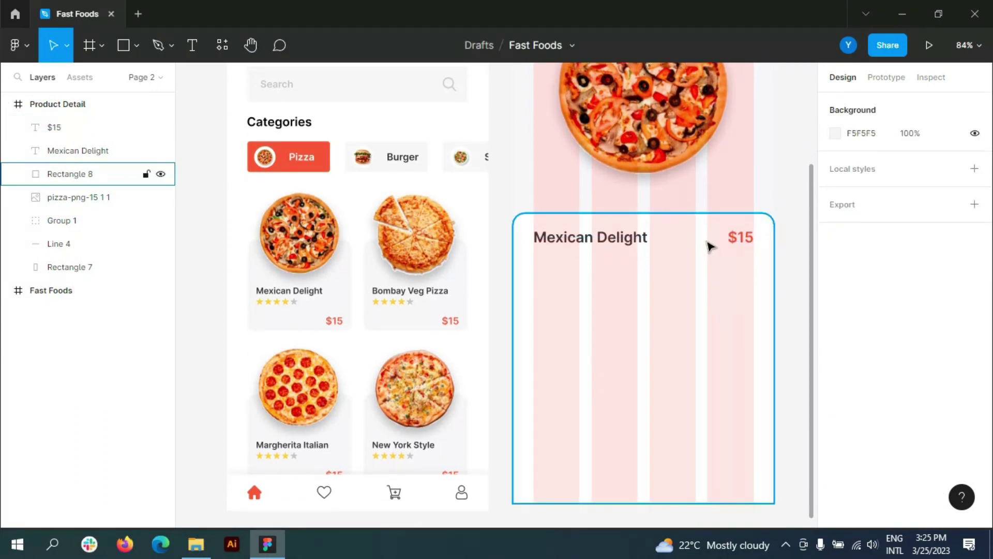
Draw a 100×50 rectangle below the Mexican Delight title
{"action": "left_click", "coordinate": [132, 47]}
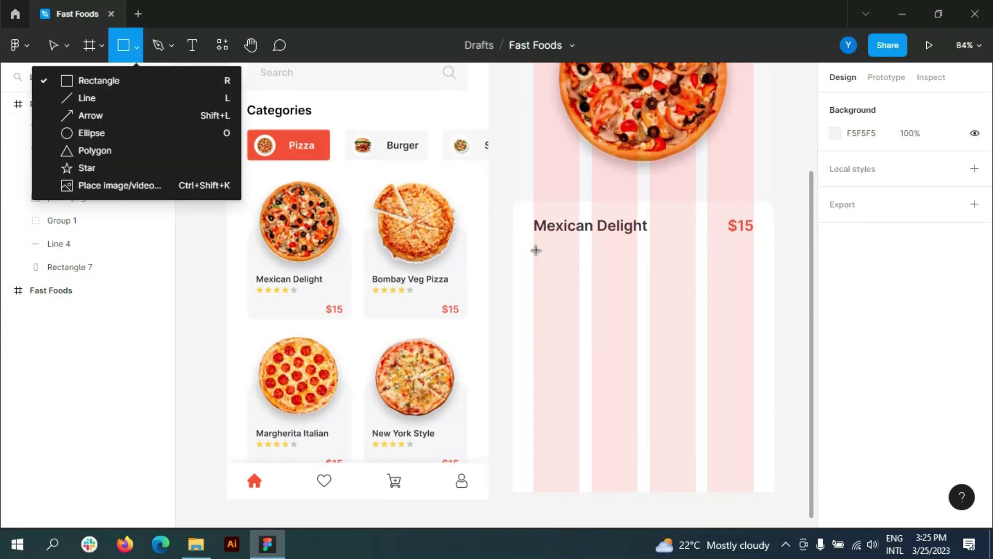
{"action": "left_click_drag", "start_coordinate": [534, 249], "coordinate": [624, 283]}
{"action": "left_click", "coordinate": [928, 164]}
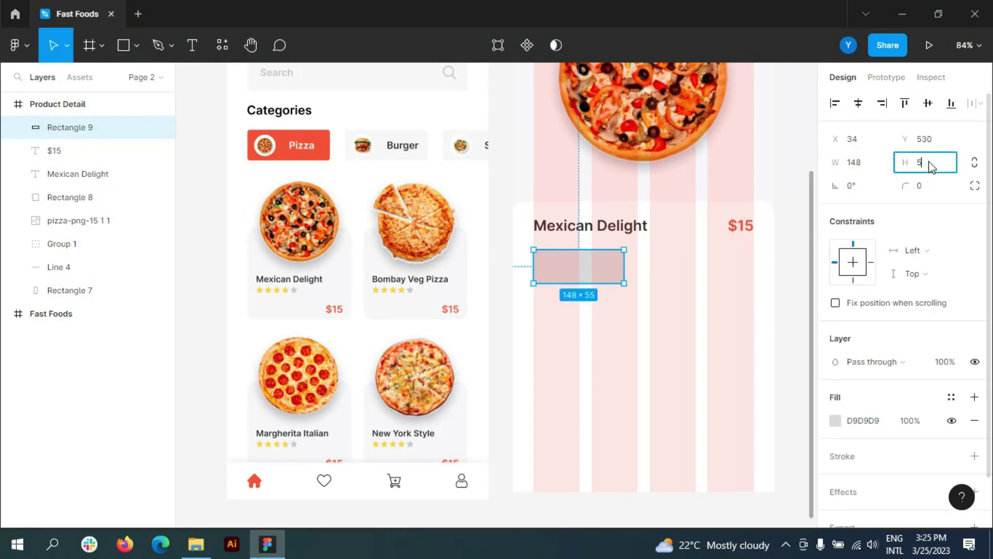
{"action": "type", "text": "0"}
{"action": "left_click", "coordinate": [860, 164]}
{"action": "type", "text": "0"}
{"action": "key", "text": "Return"}
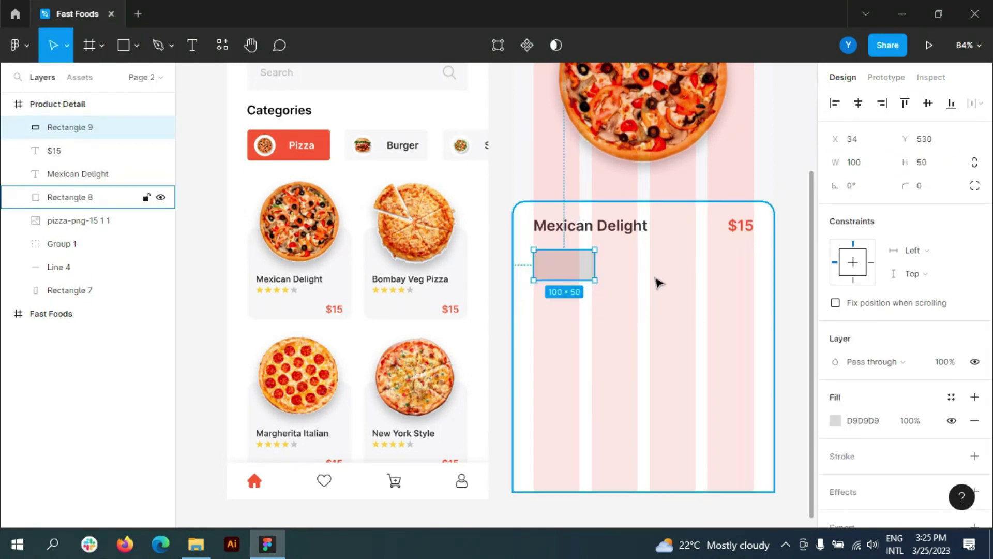
Give the rectangle corner radius 4 and red fill FF5B46
{"action": "scroll", "coordinate": [659, 281], "scroll_direction": "up", "scroll_amount": 2}
{"action": "left_click", "coordinate": [931, 192]}
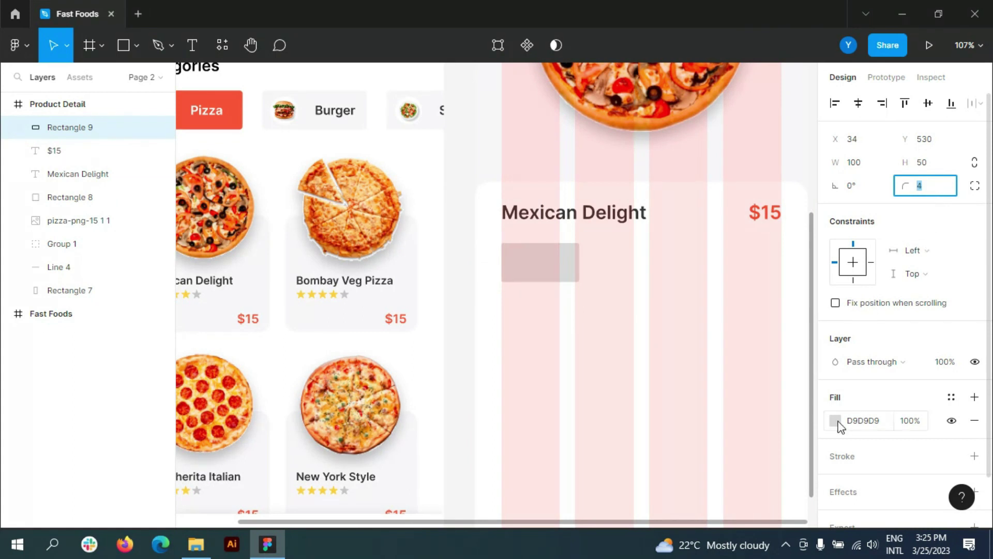
{"action": "left_click", "coordinate": [835, 420]}
{"action": "type", "text": "FF5B46"}
{"action": "key", "text": "Return"}
{"action": "key", "text": "Escape"}
{"action": "scroll", "coordinate": [579, 202], "scroll_direction": "up", "scroll_amount": 2}
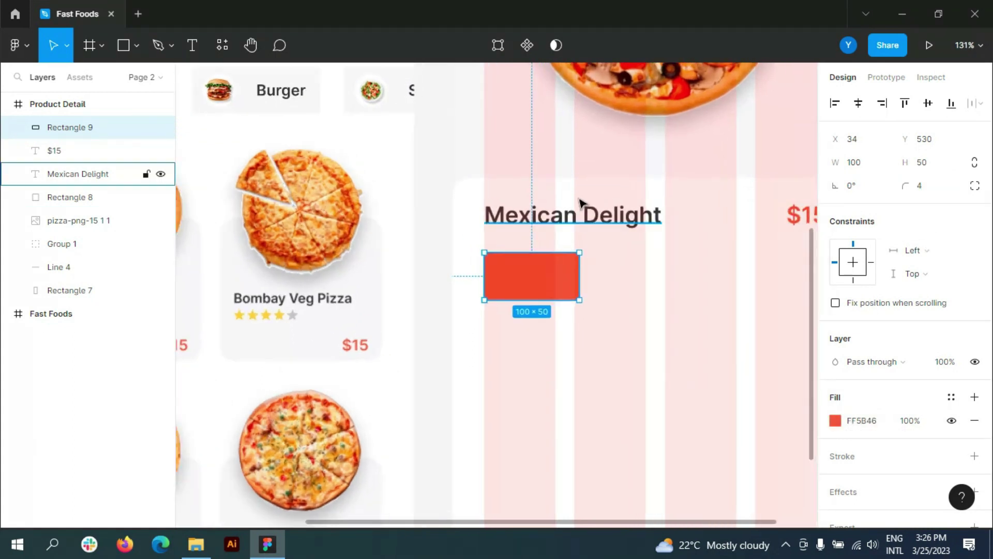
{"action": "scroll", "coordinate": [579, 201], "scroll_direction": "up", "scroll_amount": 2}
Add a size-8 'Protein' label inside the red badge, correcting its spelling
{"action": "key", "text": "t"}
{"action": "scroll", "coordinate": [496, 279], "scroll_direction": "up", "scroll_amount": 1}
{"action": "scroll", "coordinate": [492, 269], "scroll_direction": "up", "scroll_amount": 2}
{"action": "left_click", "coordinate": [492, 269]}
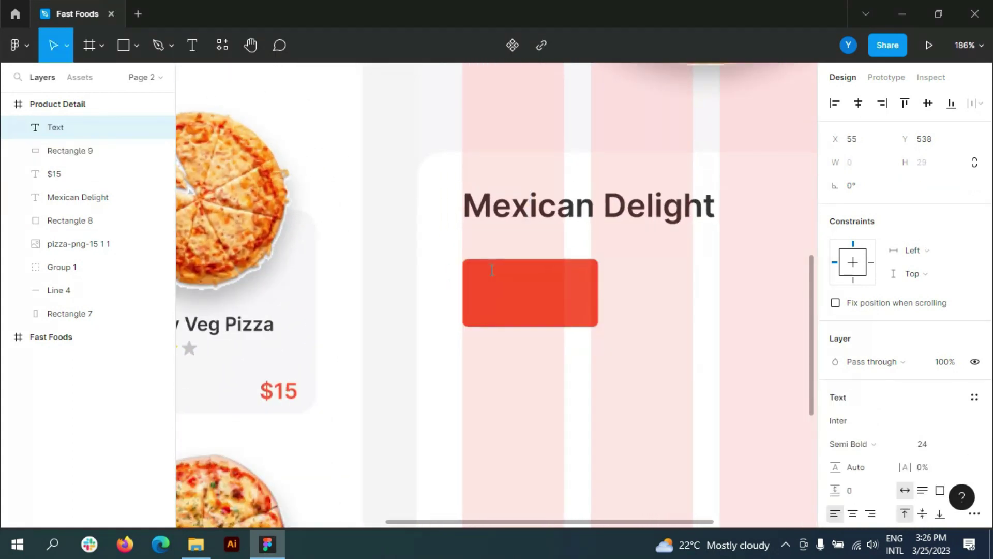
{"action": "type", "text": "Protian"}
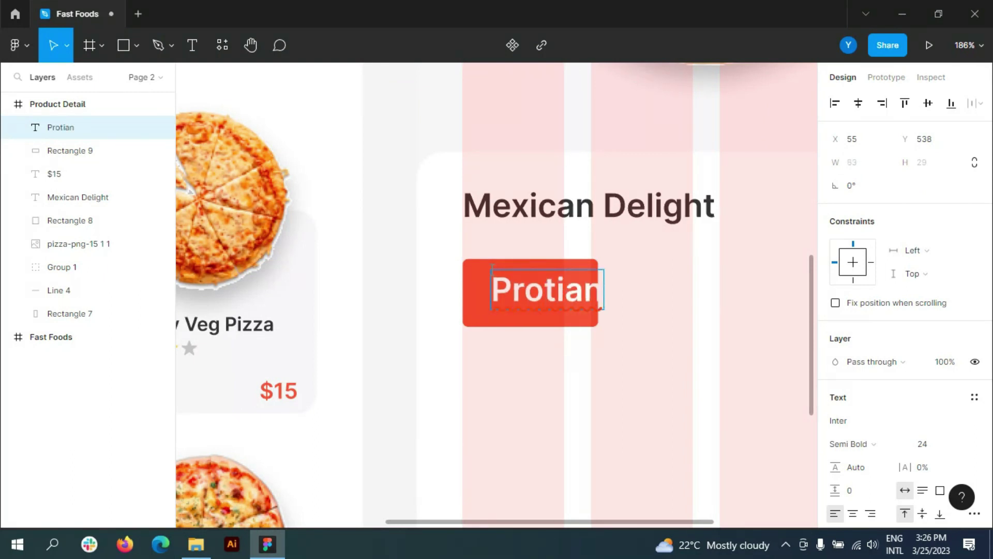
{"action": "left_click", "coordinate": [935, 443]}
{"action": "left_click", "coordinate": [945, 244]}
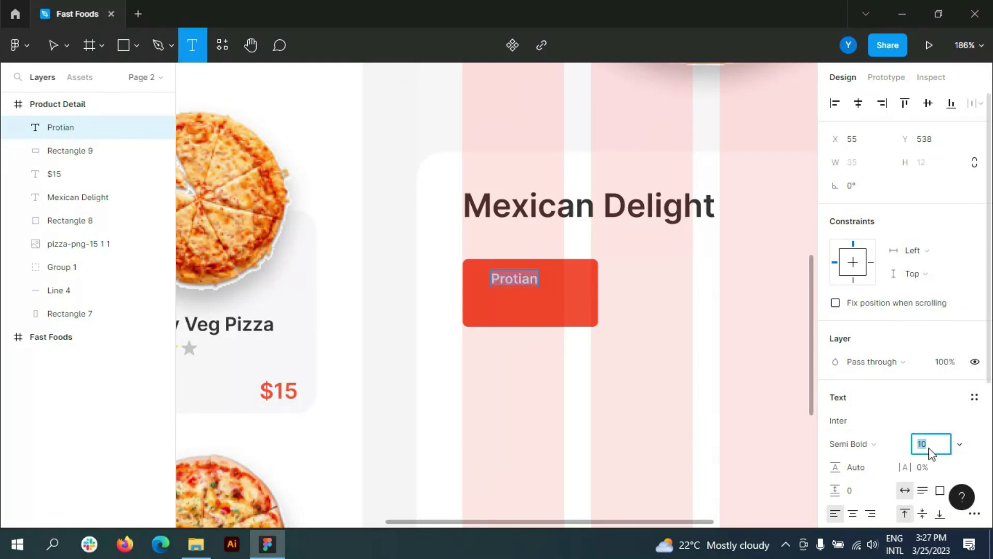
{"action": "type", "text": "8"}
{"action": "key", "text": "Escape"}
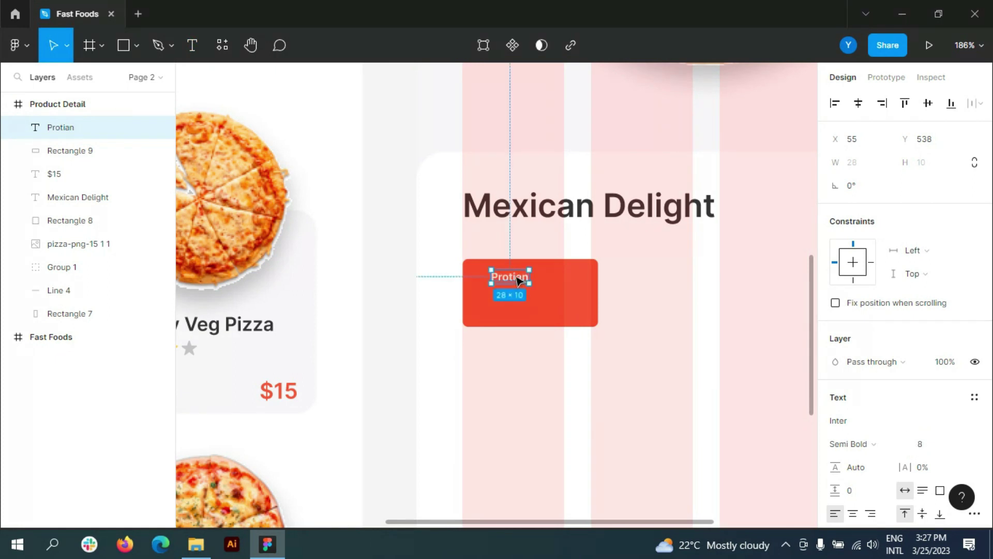
{"action": "scroll", "coordinate": [503, 298], "scroll_direction": "up", "scroll_amount": 2}
{"action": "double_click", "coordinate": [486, 294]}
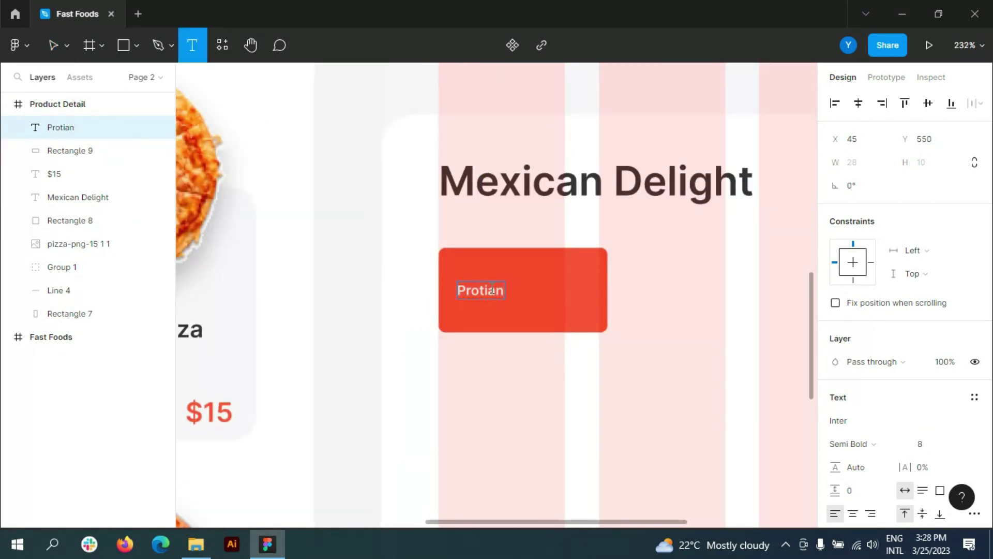
Add a '550g' weight label and drop the Eggs image onto the badge
{"action": "left_click", "coordinate": [572, 310]}
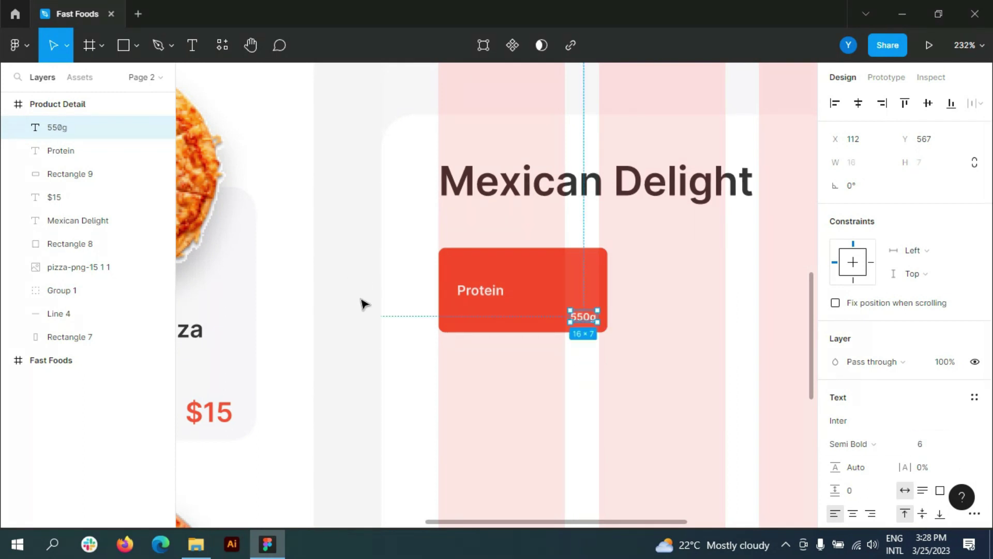
{"action": "left_click", "coordinate": [363, 303]}
{"action": "mouse_move", "coordinate": [267, 545]}
{"action": "left_click", "coordinate": [196, 544]}
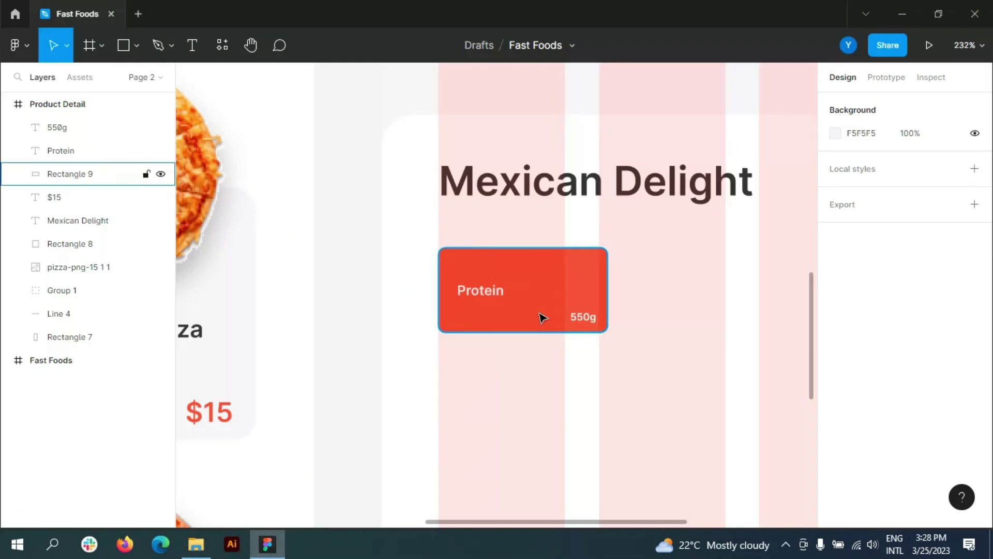
{"action": "left_click_drag", "start_coordinate": [272, 553], "coordinate": [553, 302]}
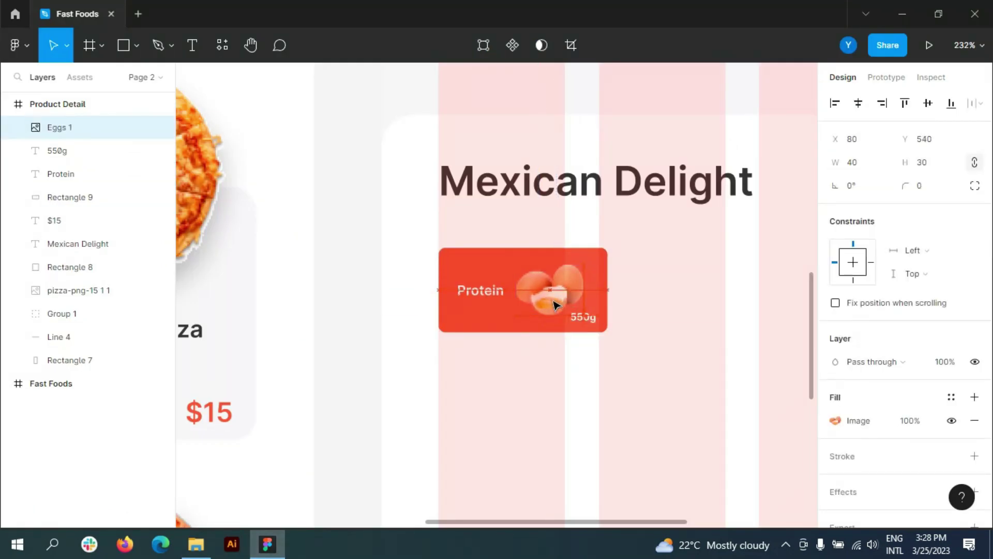
Select the red card's 550g, Protein, Eggs image and rectangle layers and group them
{"action": "left_click", "coordinate": [59, 150]}
{"action": "left_click", "coordinate": [66, 175]}
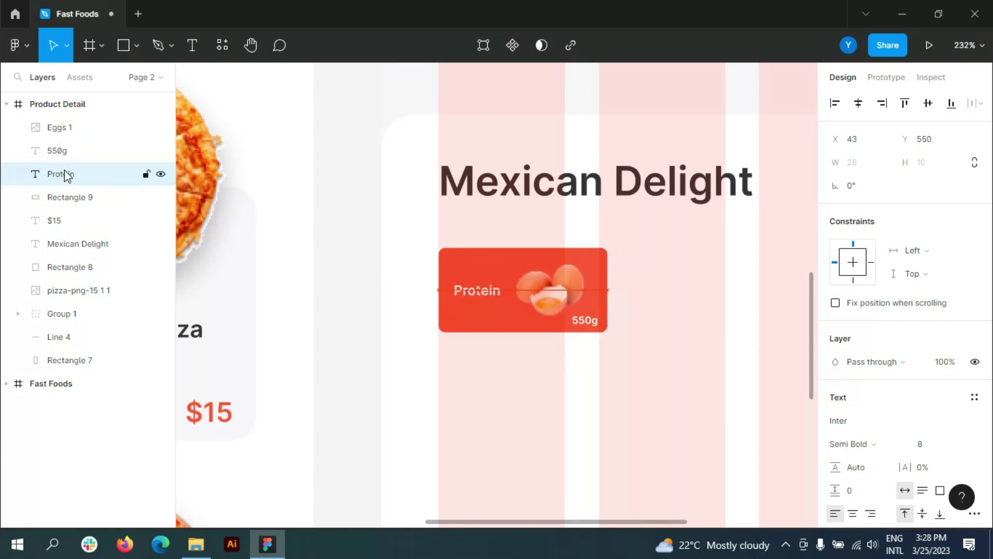
{"action": "left_click", "coordinate": [73, 132]}
{"action": "scroll", "coordinate": [401, 270], "scroll_direction": "down", "scroll_amount": 5, "text": "ctrl"}
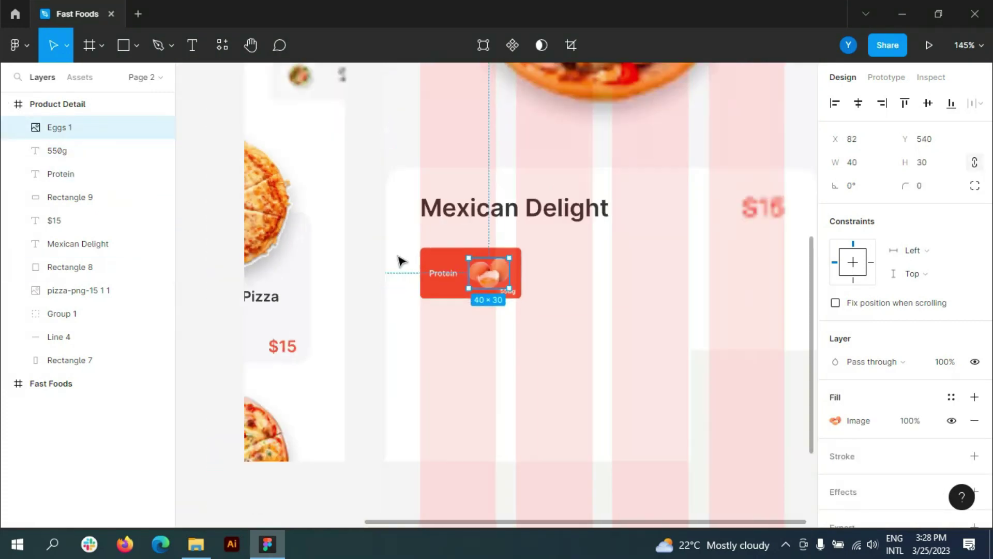
{"action": "key", "text": "Escape"}
{"action": "left_click", "coordinate": [951, 326]}
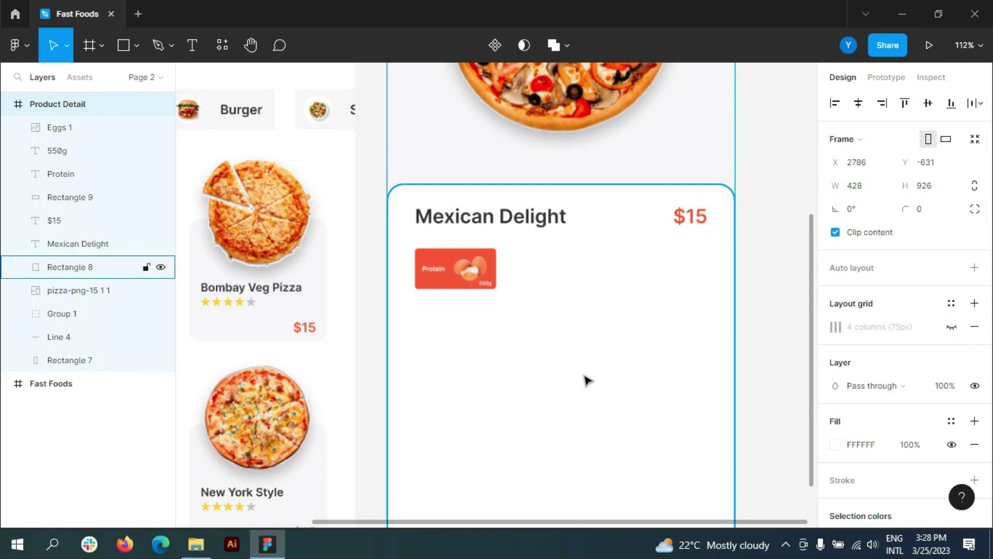
{"action": "key", "text": "shift+0"}
{"action": "left_click", "coordinate": [59, 127]}
{"action": "left_click", "coordinate": [60, 174], "text": "shift"}
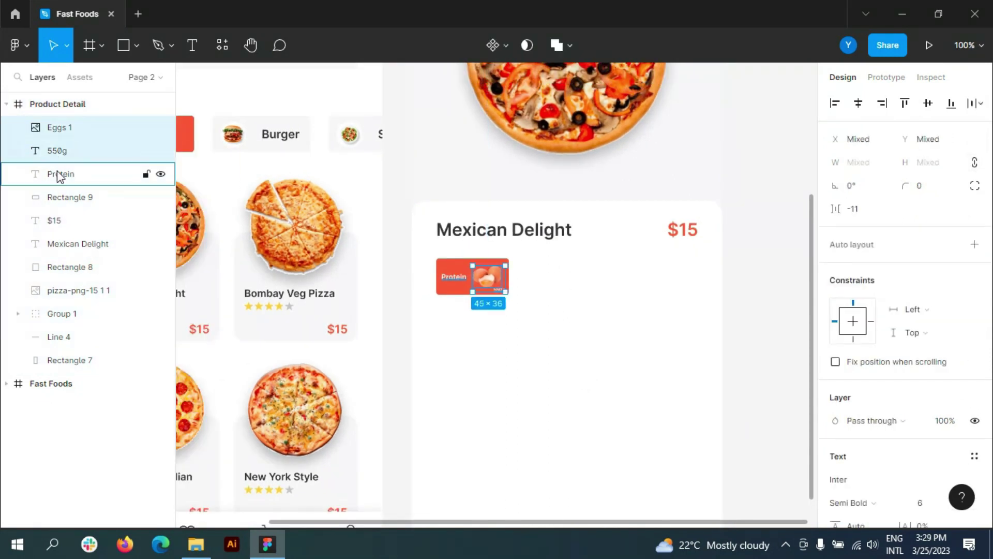
{"action": "left_click", "coordinate": [70, 197], "text": "shift"}
{"action": "key", "text": "ctrl+g"}
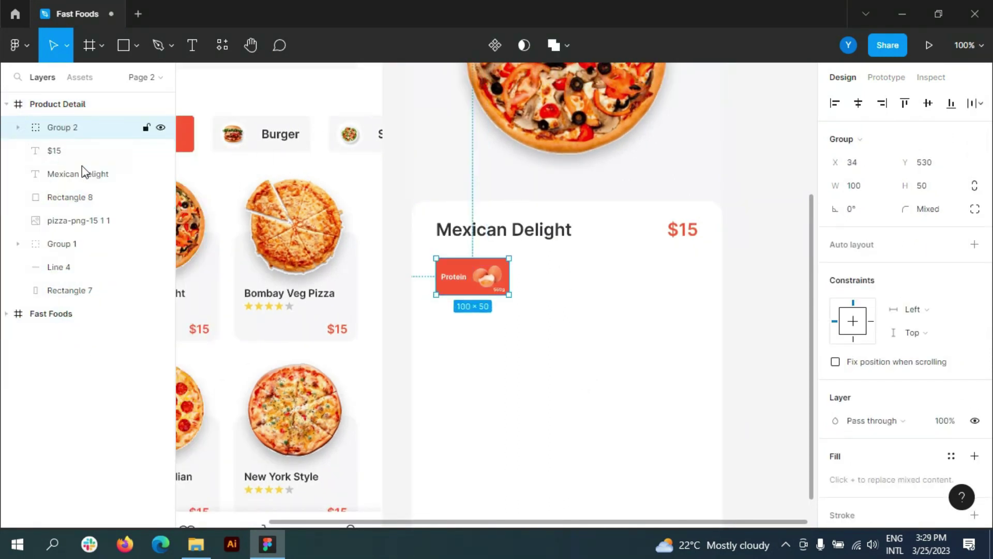
Name the group Protein and place a copy of it to the right
{"action": "double_click", "coordinate": [86, 198]}
{"action": "type", "text": "Protein"}
{"action": "double_click", "coordinate": [59, 129]}
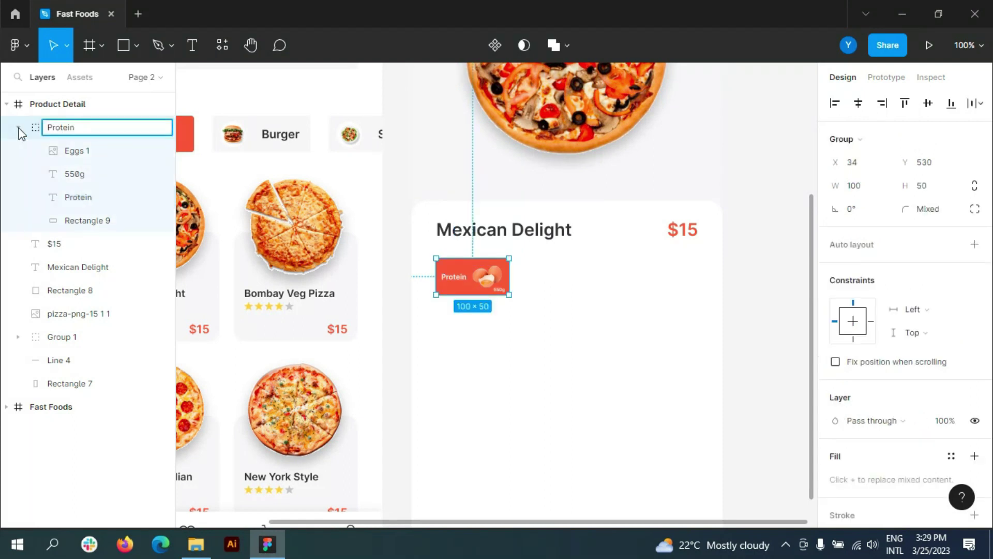
{"action": "left_click", "coordinate": [18, 127]}
{"action": "left_click_drag", "start_coordinate": [453, 276], "coordinate": [567, 278], "text": "alt"}
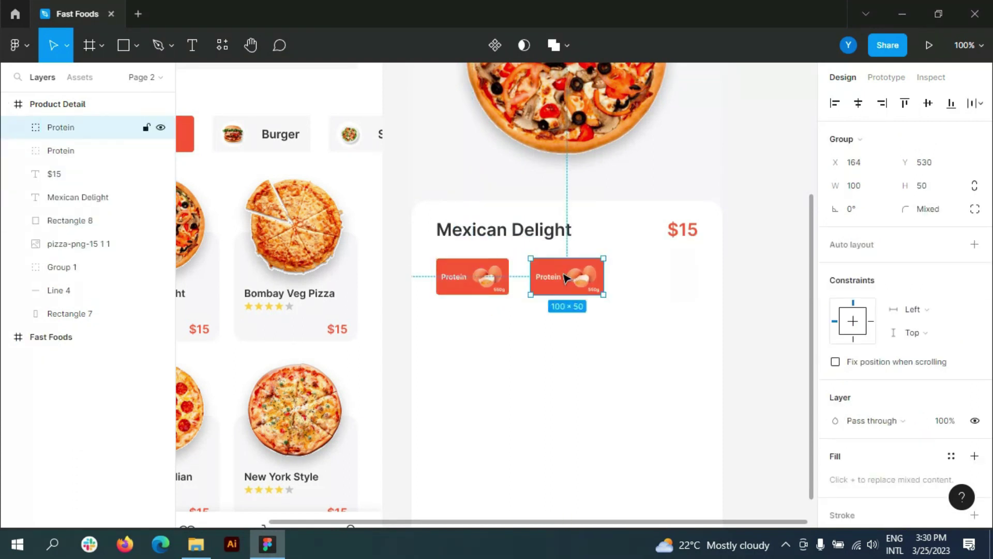
Make the copied card's label text dark grey 606060
{"action": "left_click", "coordinate": [194, 46]}
{"action": "left_click", "coordinate": [18, 127]}
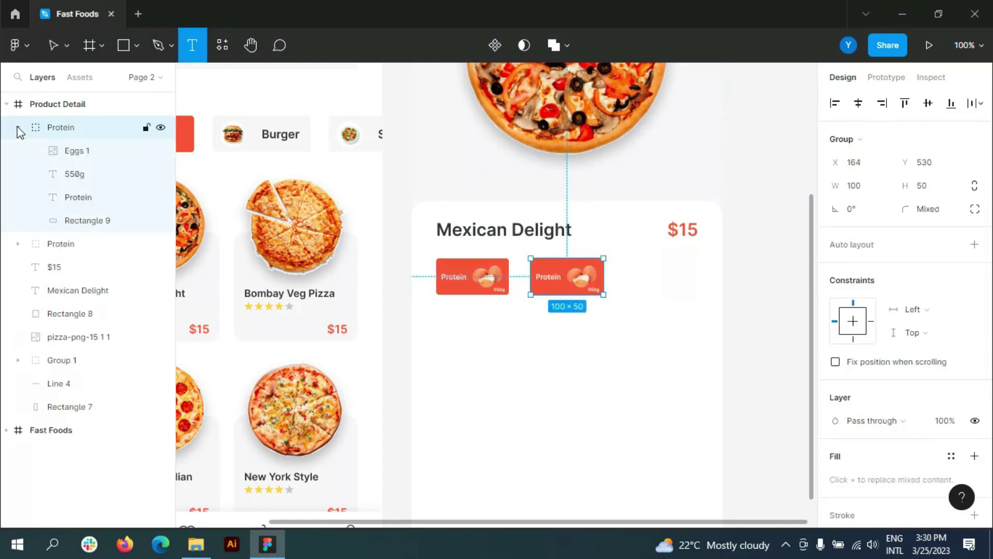
{"action": "left_click", "coordinate": [81, 221]}
{"action": "left_click", "coordinate": [76, 177]}
{"action": "scroll", "coordinate": [983, 448], "scroll_direction": "down", "scroll_amount": 2}
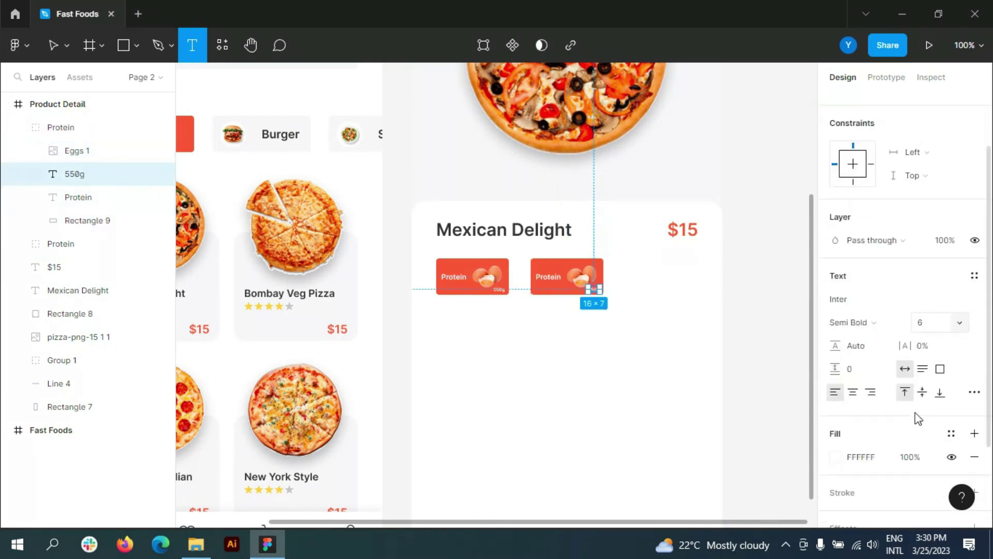
{"action": "scroll", "coordinate": [916, 417], "scroll_direction": "down", "scroll_amount": 1}
{"action": "left_click", "coordinate": [835, 409]}
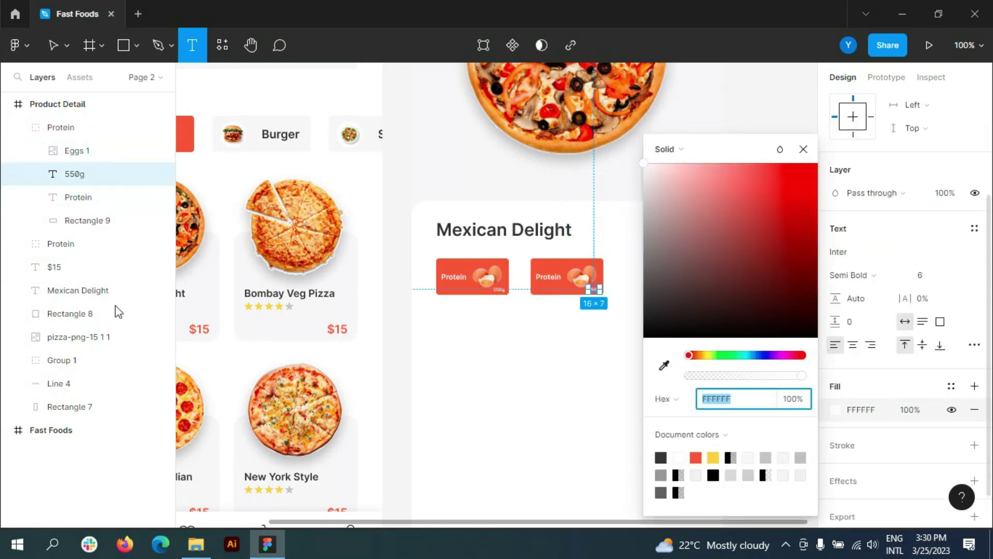
{"action": "left_click", "coordinate": [78, 197]}
{"action": "left_click", "coordinate": [835, 409]}
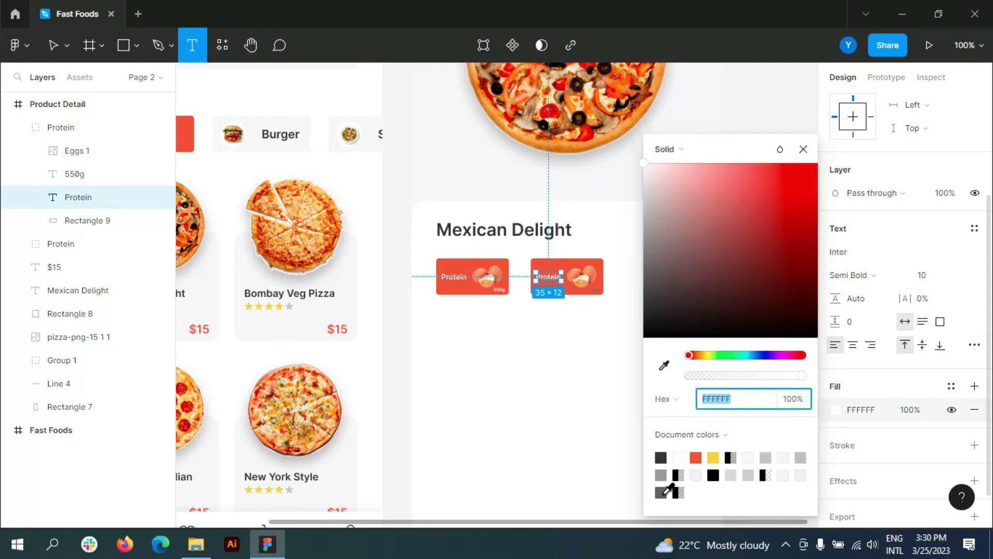
{"action": "left_click", "coordinate": [662, 492]}
Remove the card rectangle's red fill and give it a light grey CECECE outline
{"action": "left_click", "coordinate": [83, 221]}
{"action": "left_click", "coordinate": [975, 401]}
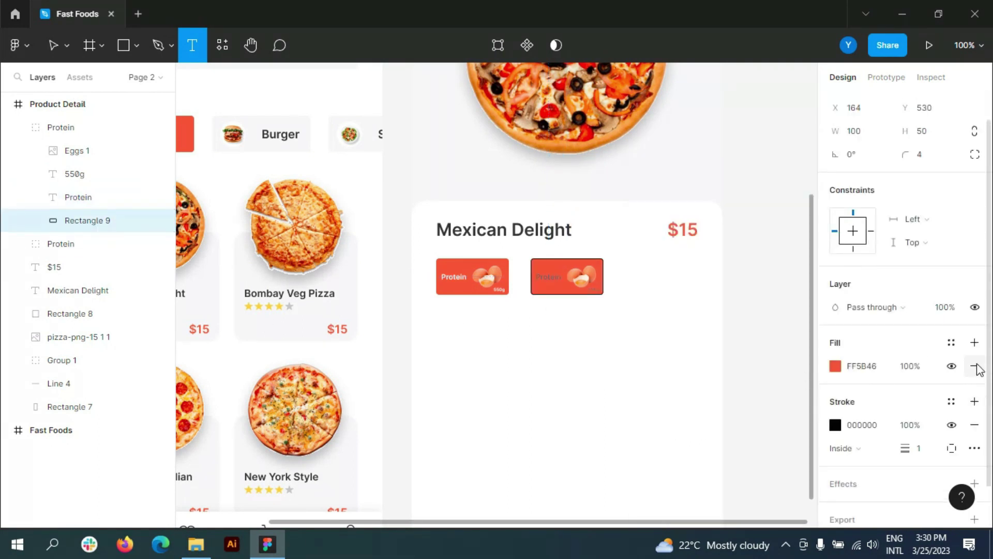
{"action": "left_click", "coordinate": [974, 367]}
{"action": "left_click", "coordinate": [835, 401]}
{"action": "left_click", "coordinate": [754, 474]}
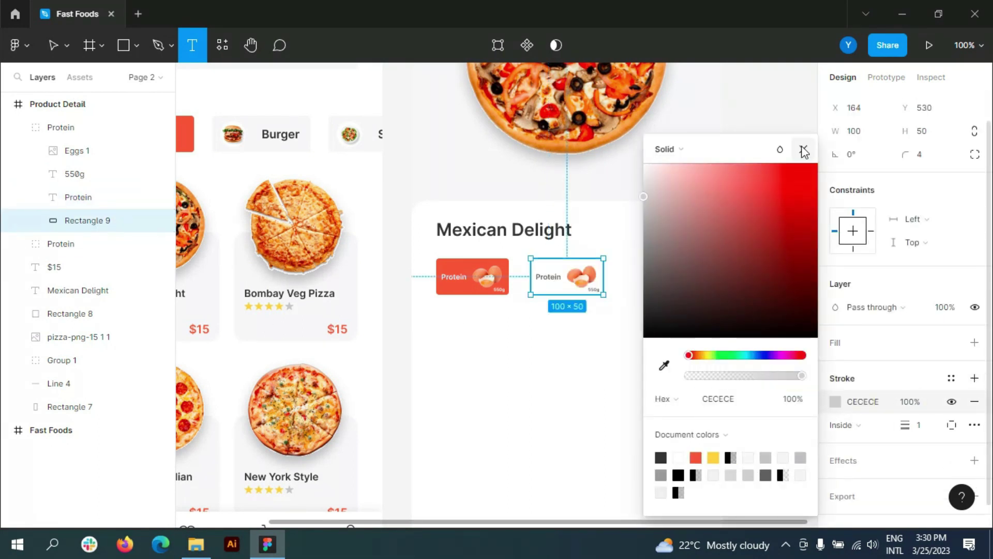
{"action": "left_click", "coordinate": [804, 149]}
Retype the copied card's label as Fat and rename its group Fat
{"action": "left_click", "coordinate": [567, 278]}
{"action": "scroll", "coordinate": [559, 279], "scroll_direction": "up", "scroll_amount": 5}
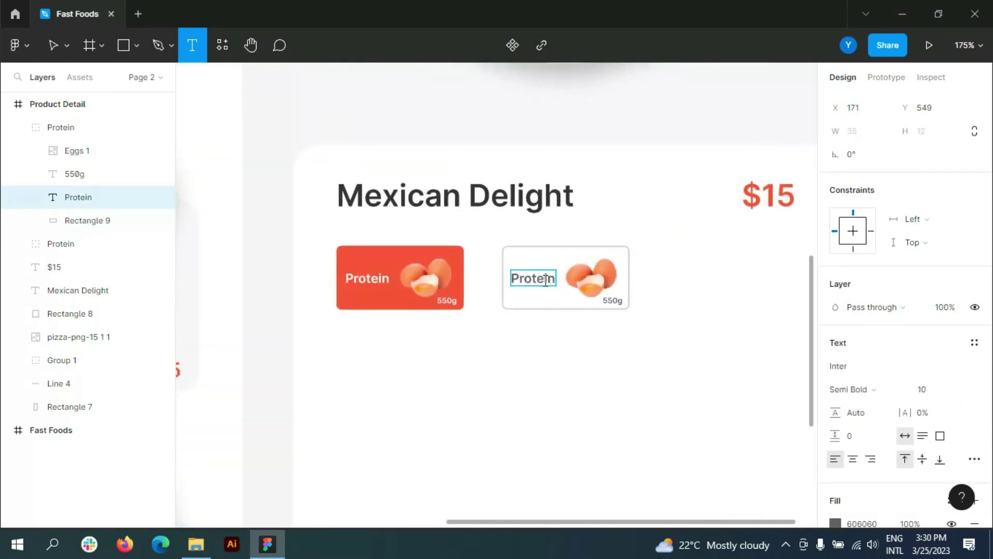
{"action": "scroll", "coordinate": [543, 279], "scroll_direction": "up", "scroll_amount": 1}
{"action": "key", "text": "Caps_Lock"}
{"action": "type", "text": "Fat"}
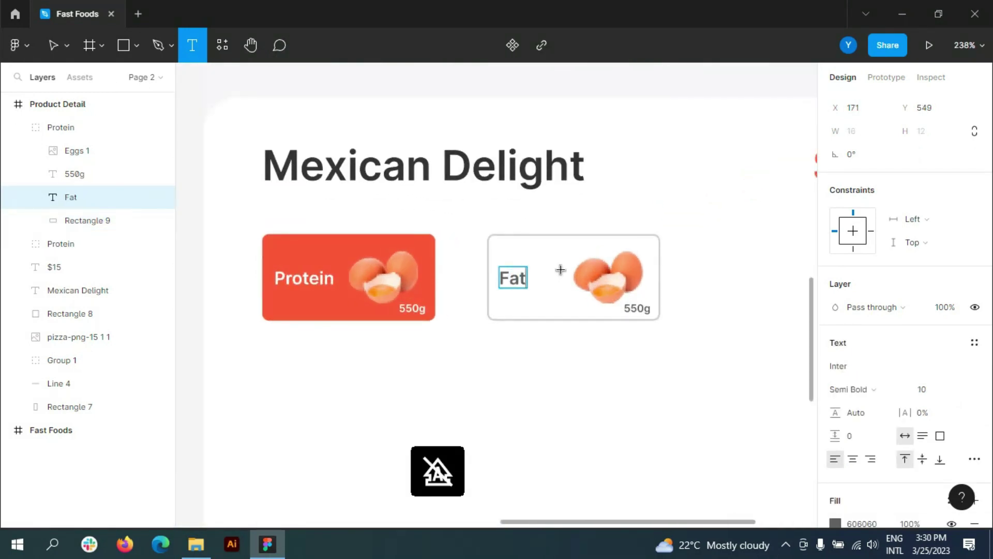
{"action": "scroll", "coordinate": [497, 320], "scroll_direction": "down", "scroll_amount": 1}
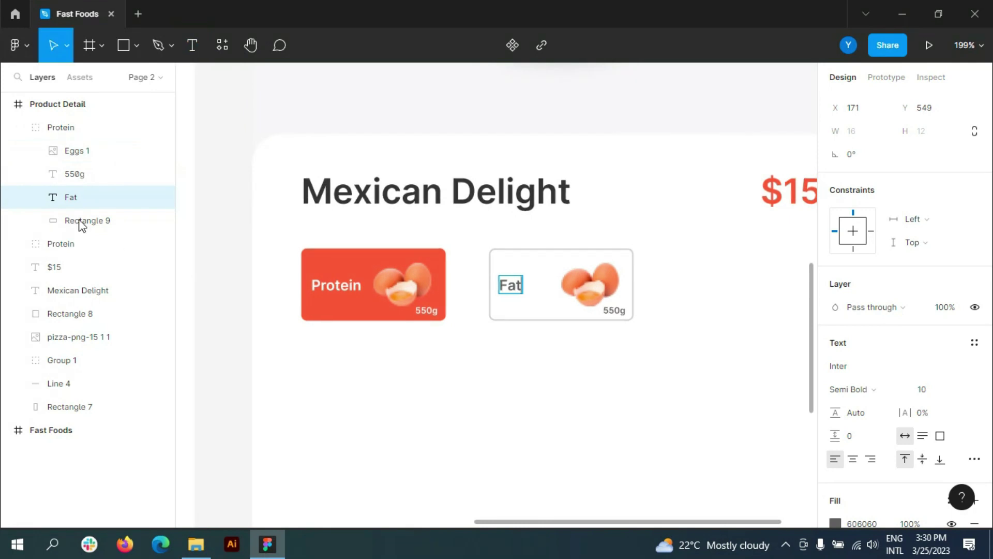
{"action": "left_click", "coordinate": [63, 136]}
{"action": "double_click", "coordinate": [64, 136]}
{"action": "type", "text": "Fat"}
{"action": "left_click", "coordinate": [223, 279]}
Replace the egg picture with a meat image inside the Fat card group
{"action": "key", "text": "alt+Tab"}
{"action": "mouse_move", "coordinate": [948, 126]}
{"action": "left_mouse_down"}
{"action": "mouse_move", "coordinate": [484, 385]}
{"action": "mouse_move", "coordinate": [599, 292]}
{"action": "left_mouse_up"}
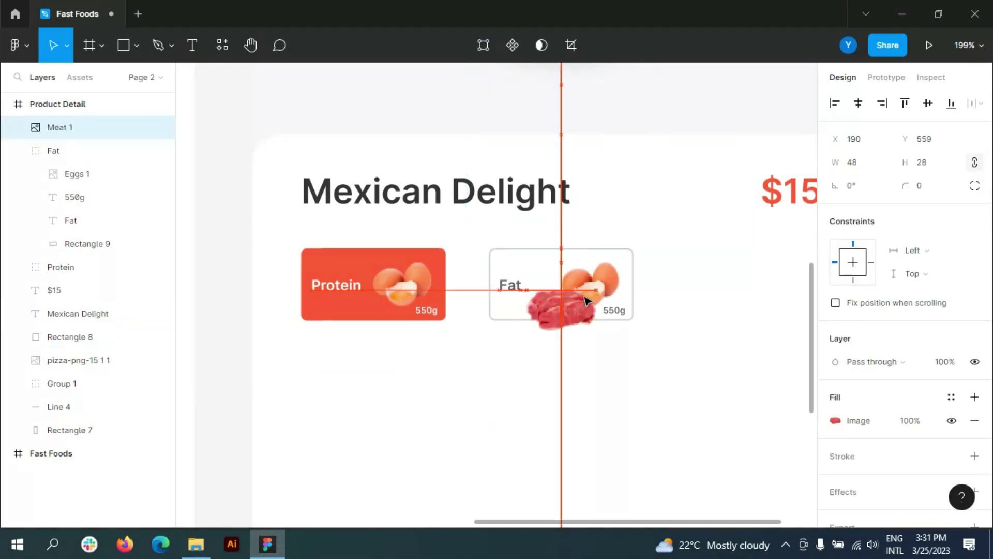
{"action": "left_click", "coordinate": [511, 292]}
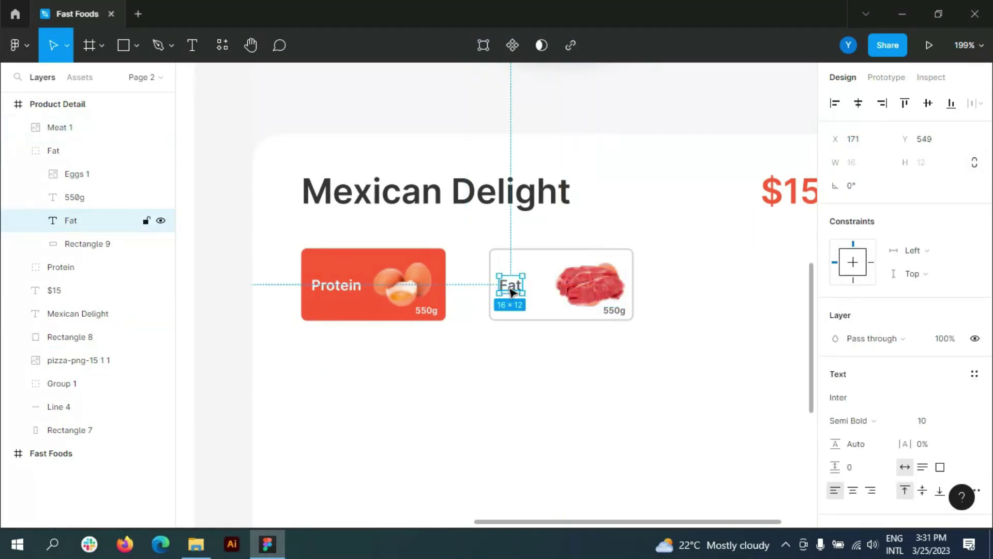
{"action": "left_click", "coordinate": [230, 342]}
{"action": "left_click_drag", "start_coordinate": [60, 127], "coordinate": [75, 176]}
{"action": "left_click", "coordinate": [76, 174]}
{"action": "key", "text": "Delete"}
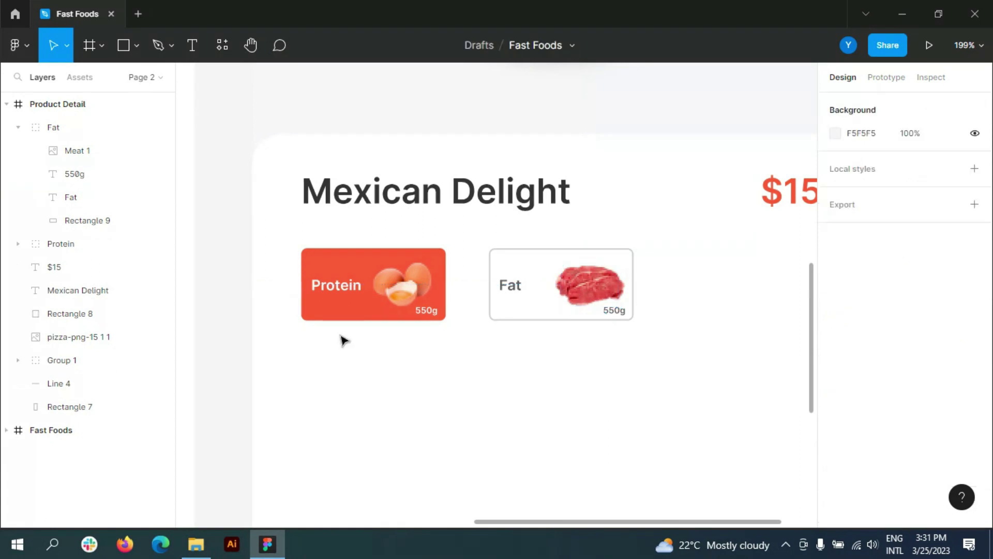
{"action": "scroll", "coordinate": [344, 340], "scroll_direction": "down", "scroll_amount": 3}
Duplicate the Fat card and place the copy to its right
{"action": "left_click", "coordinate": [17, 127]}
{"action": "left_click", "coordinate": [52, 127]}
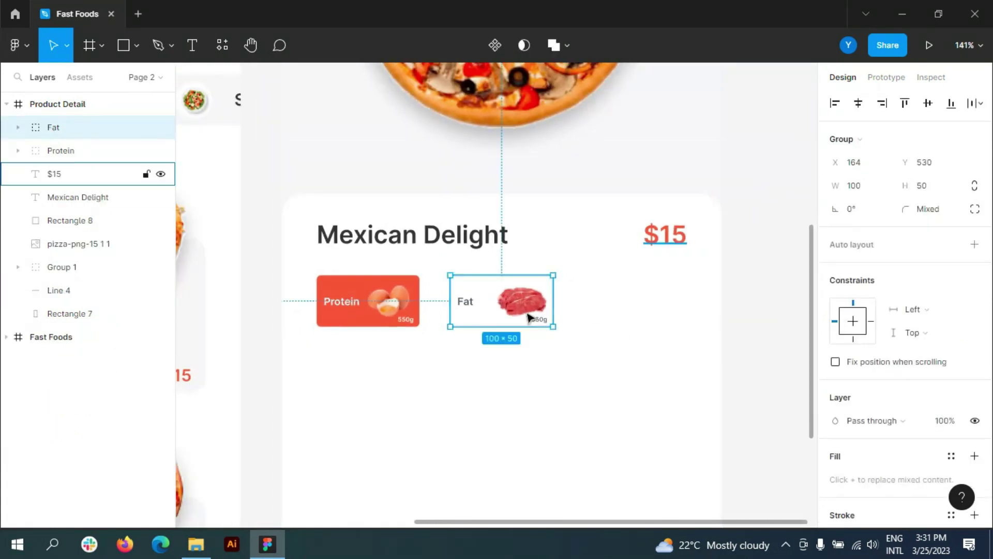
{"action": "key", "text": "ctrl+d"}
{"action": "left_click_drag", "start_coordinate": [496, 301], "coordinate": [630, 285]}
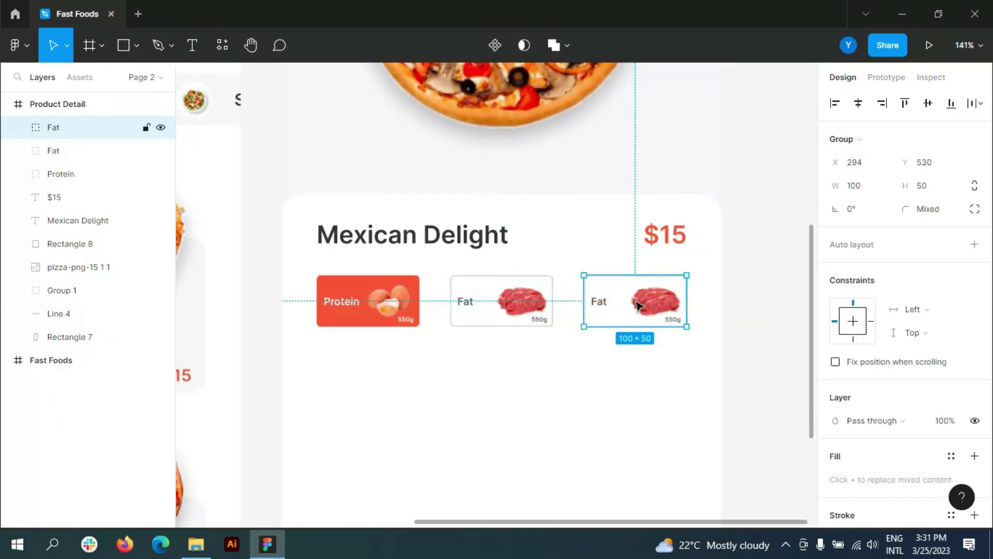
Change the copy's label to Carbo with 50g, and the Fat card's weight to 30g
{"action": "key", "text": "t"}
{"action": "double_click", "coordinate": [605, 299]}
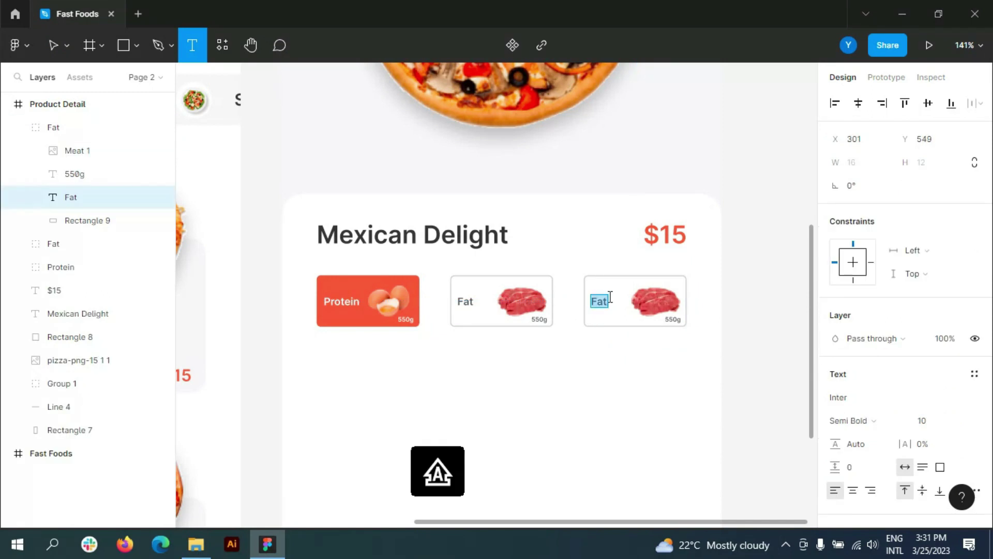
{"action": "type", "text": "Carbo"}
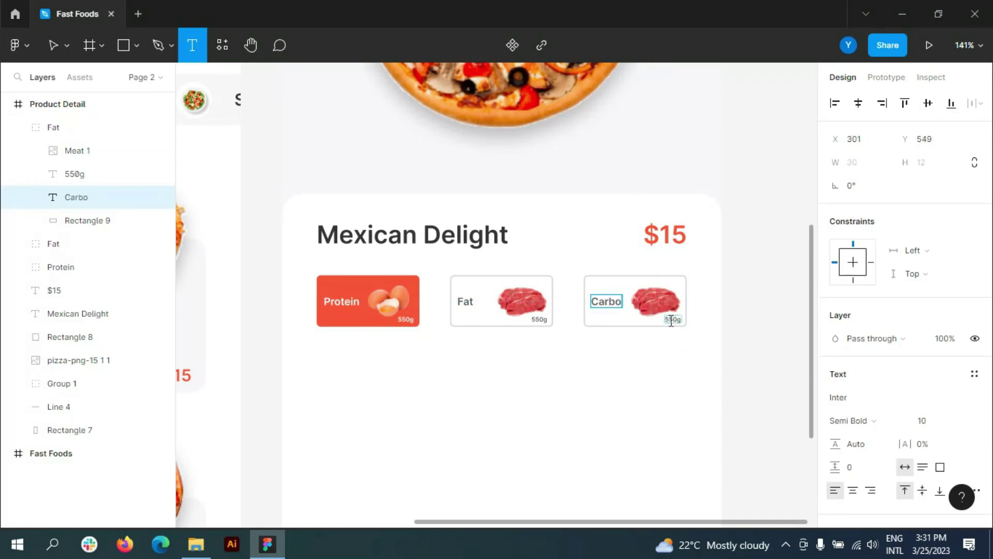
{"action": "double_click", "coordinate": [671, 320]}
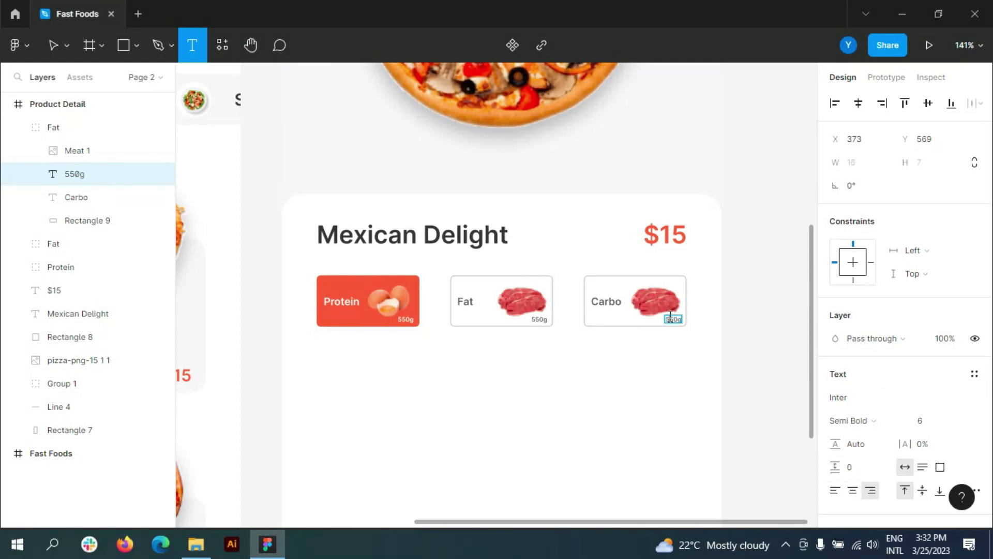
{"action": "left_click", "coordinate": [539, 319]}
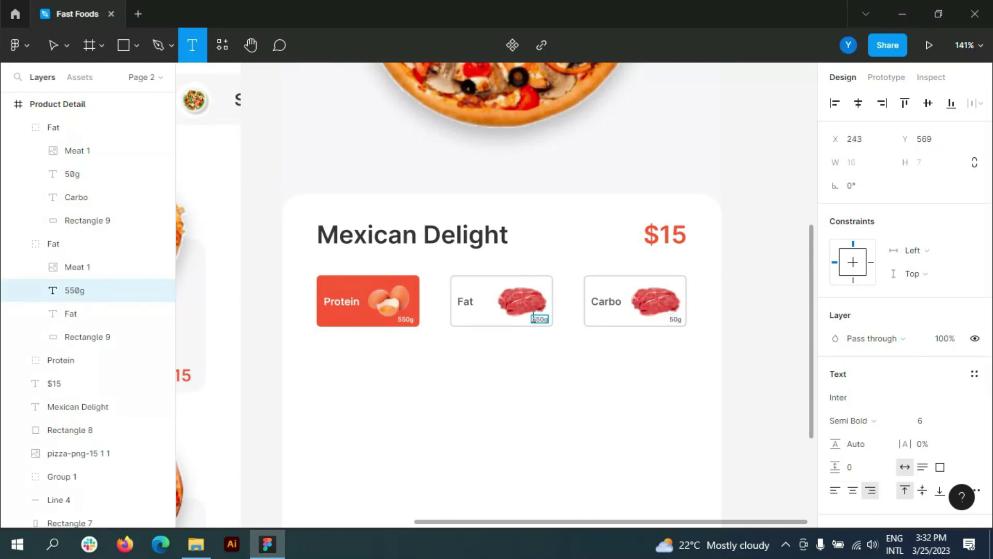
{"action": "left_click", "coordinate": [53, 45]}
Rename the third card's group Carbo
{"action": "left_click", "coordinate": [17, 244]}
{"action": "left_click", "coordinate": [76, 197]}
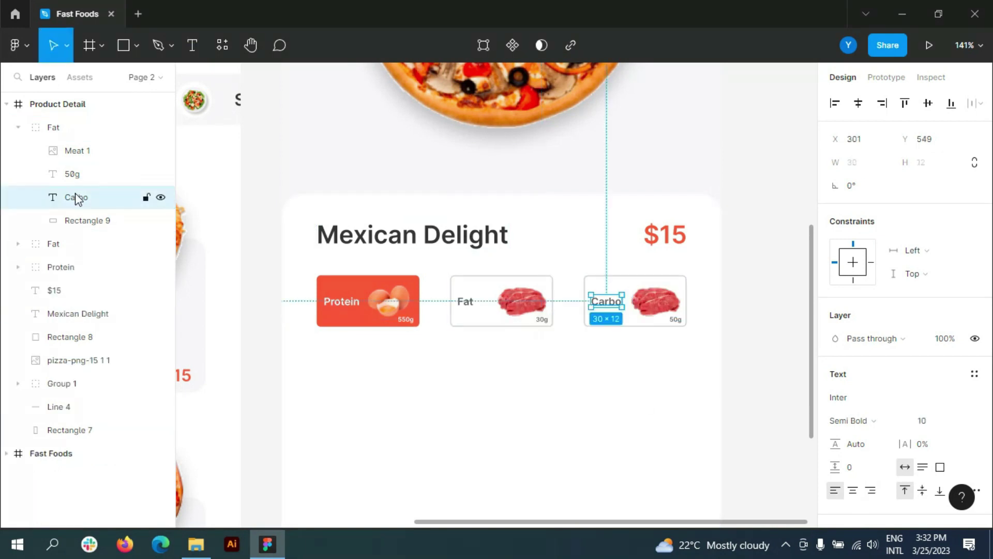
{"action": "left_click", "coordinate": [52, 128]}
{"action": "double_click", "coordinate": [55, 128]}
{"action": "type", "text": "Carbo"}
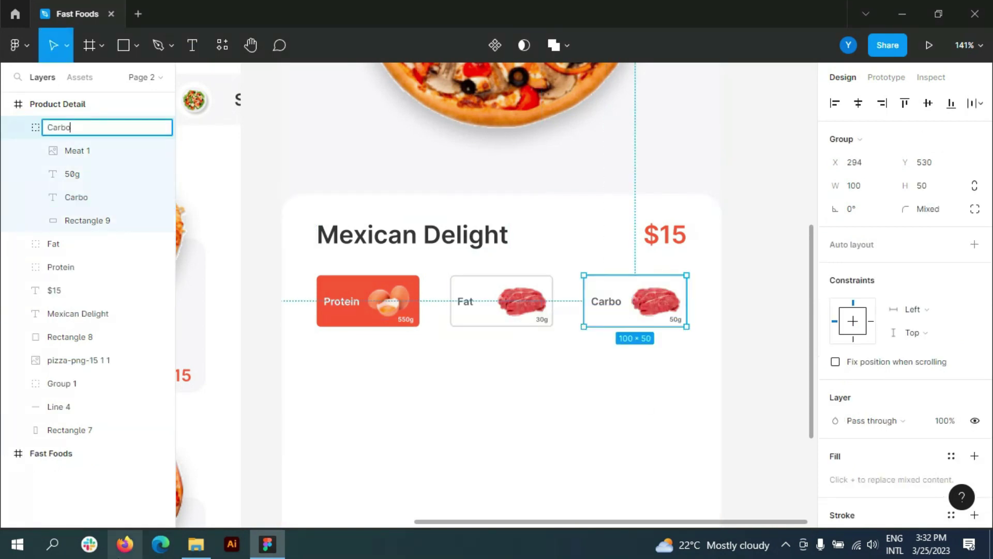
Swap the meat image in the Carbo card for a carbo food image
{"action": "left_click", "coordinate": [196, 543]}
{"action": "mouse_move", "coordinate": [315, 113]}
{"action": "left_mouse_down"}
{"action": "mouse_move", "coordinate": [269, 434]}
{"action": "mouse_move", "coordinate": [520, 376]}
{"action": "mouse_move", "coordinate": [660, 310]}
{"action": "left_mouse_up"}
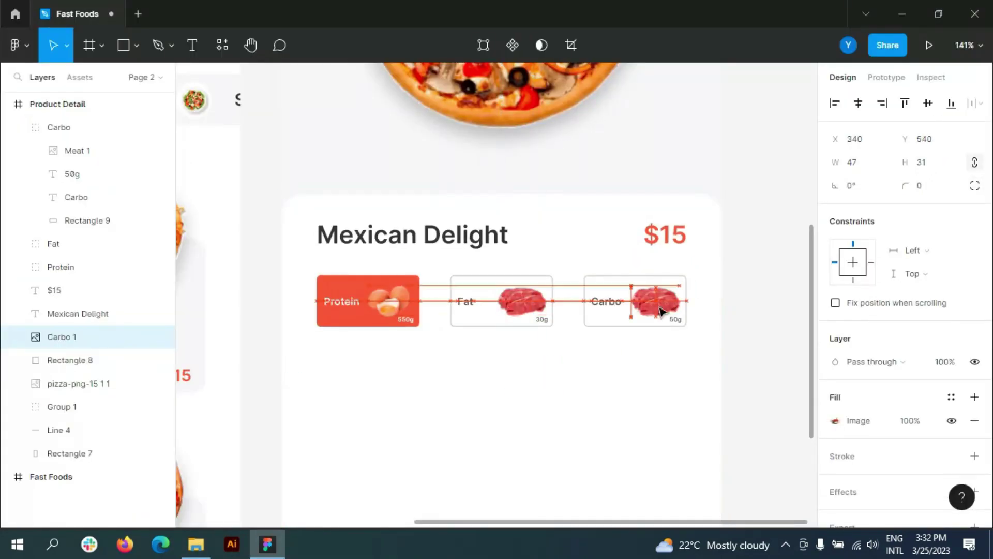
{"action": "left_click_drag", "start_coordinate": [77, 337], "coordinate": [82, 162]}
{"action": "left_click", "coordinate": [77, 151]}
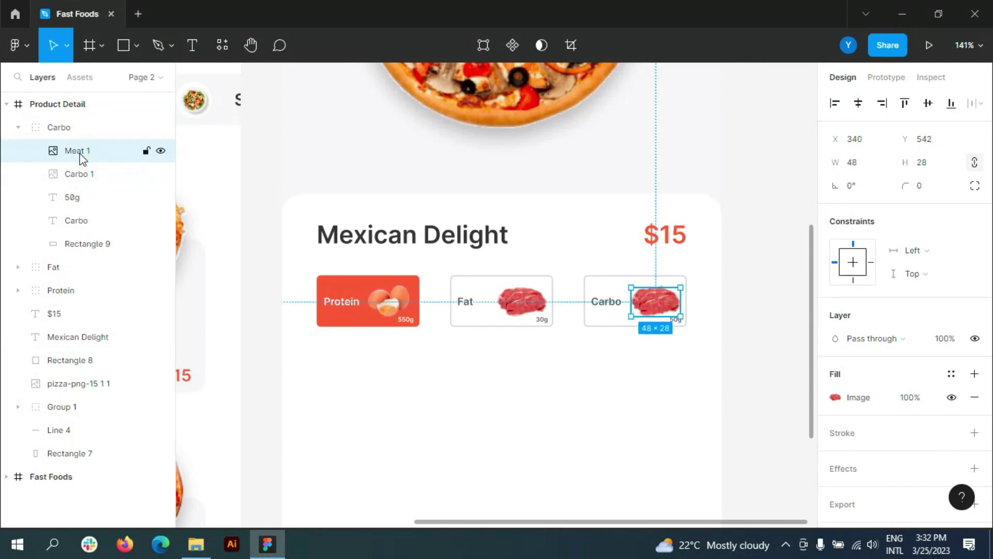
{"action": "key", "text": "Delete"}
{"action": "scroll", "coordinate": [599, 326], "scroll_direction": "down", "scroll_amount": 2}
{"action": "scroll", "coordinate": [477, 295], "scroll_direction": "down", "scroll_amount": 4}
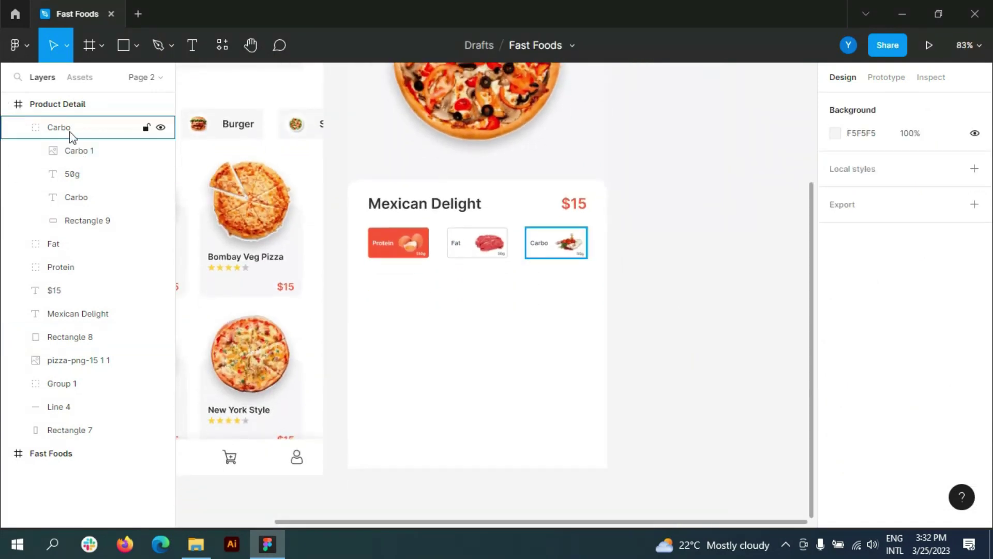
Add a DESCRIPTION text heading below the nutrient cards
{"action": "left_click", "coordinate": [24, 127]}
{"action": "left_click", "coordinate": [192, 45]}
{"action": "scroll", "coordinate": [427, 309], "scroll_direction": "up", "scroll_amount": 2}
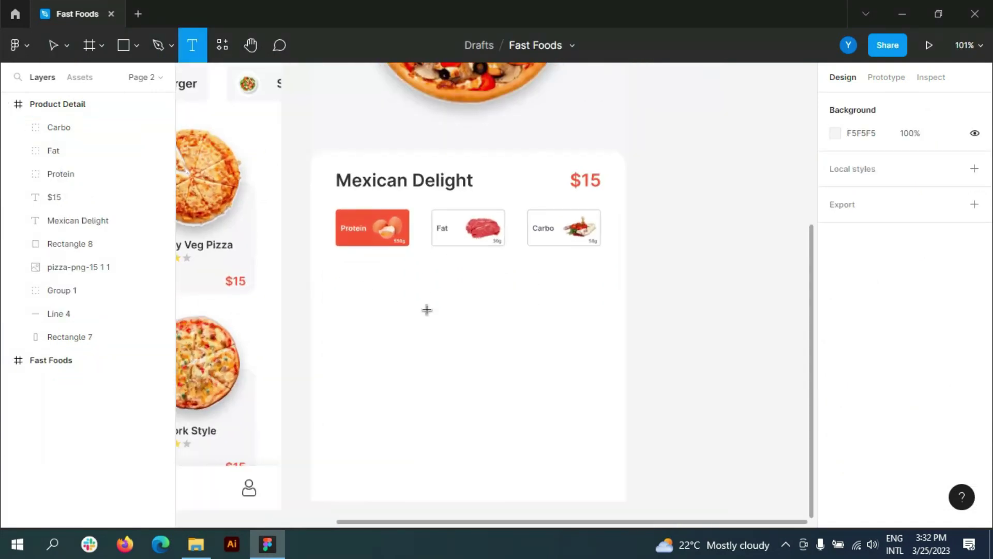
{"action": "left_click", "coordinate": [346, 274]}
{"action": "type", "text": "DES"}
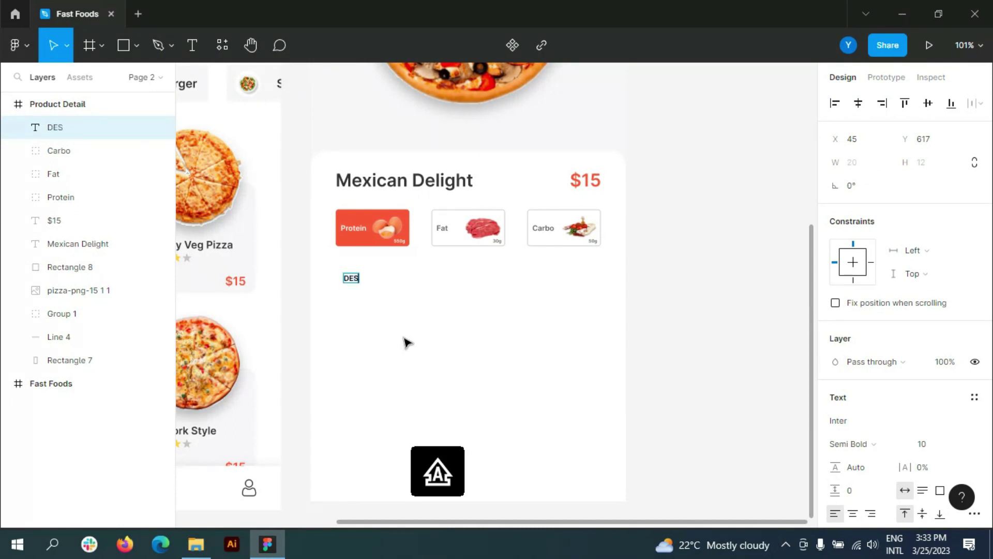
{"action": "type", "text": "CRIPTION"}
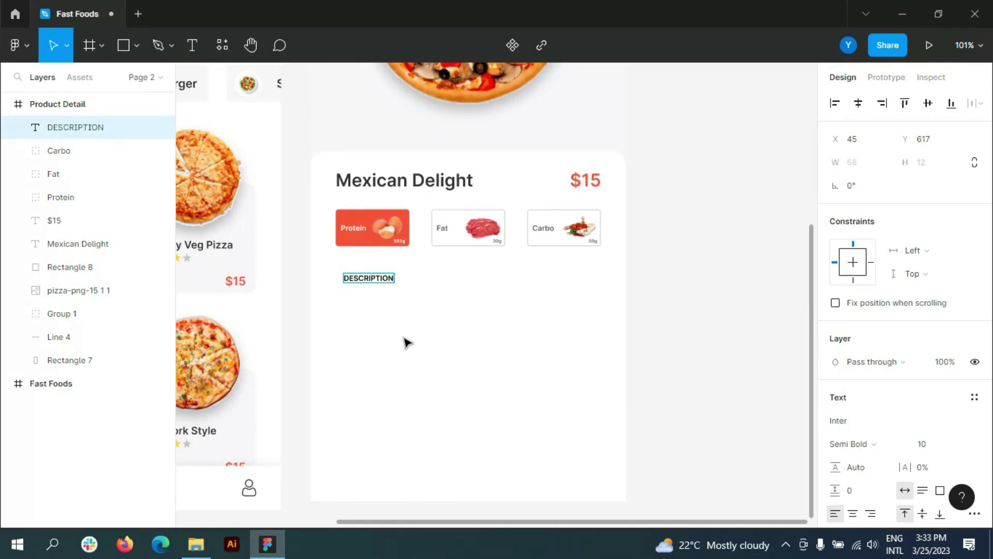
{"action": "key", "text": "Escape"}
Set DESCRIPTION to size 14 with 333333 fill and align it under the Protein card
{"action": "left_click", "coordinate": [962, 443]}
{"action": "left_click", "coordinate": [943, 315]}
{"action": "scroll", "coordinate": [867, 466], "scroll_direction": "down", "scroll_amount": 4}
{"action": "left_click", "coordinate": [857, 367]}
{"action": "key", "text": "Return"}
{"action": "left_click", "coordinate": [303, 279]}
{"action": "left_click_drag", "start_coordinate": [377, 282], "coordinate": [363, 282]}
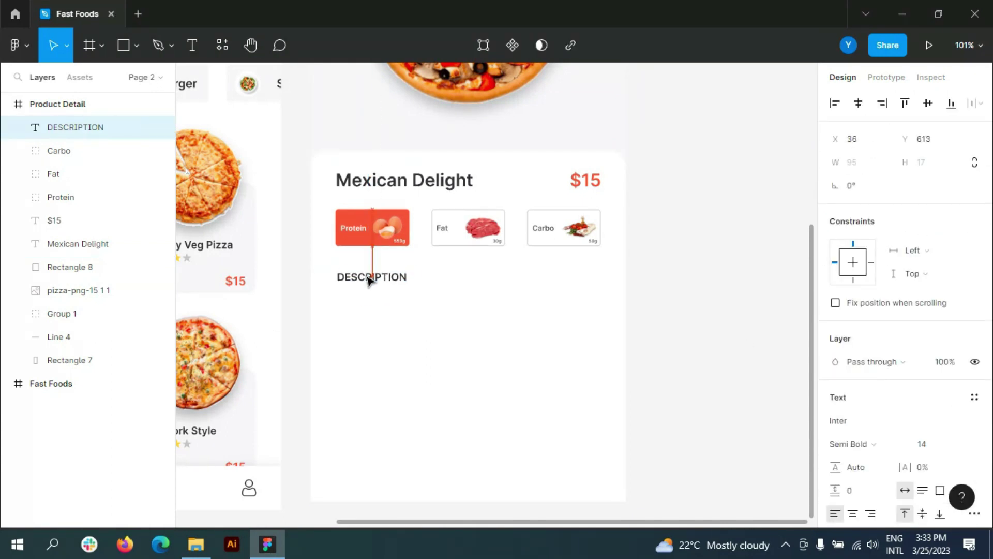
Paste the Mexican Pizza description under the heading and draw a small rectangle below it
{"action": "key", "text": "t"}
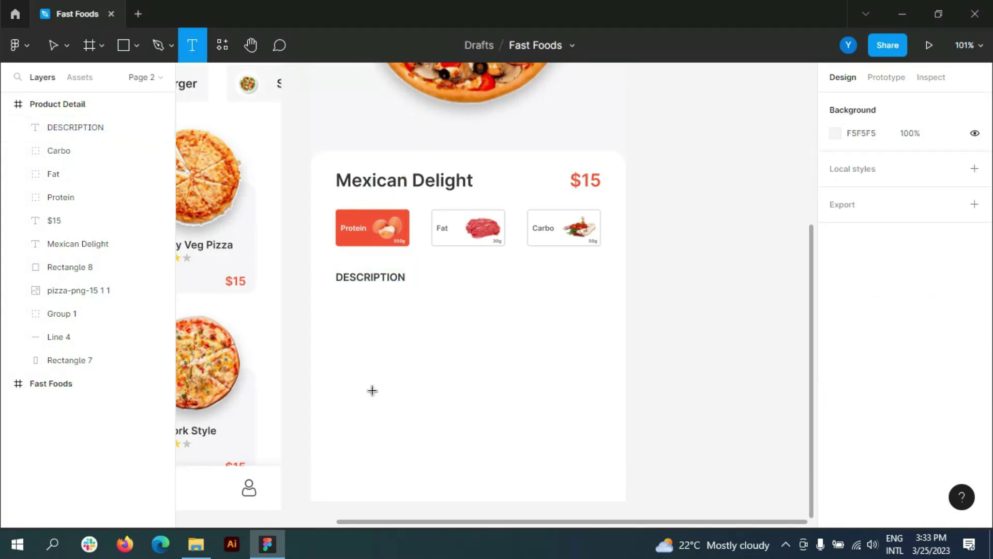
{"action": "left_click", "coordinate": [366, 336]}
{"action": "type", "text": "Mexican Pizzas are delicious corn tortillas topped with beans, beef and all the delicious taco toppings you can... Read More"}
{"action": "key", "text": "Escape"}
{"action": "left_click_drag", "start_coordinate": [406, 350], "coordinate": [368, 304]}
{"action": "left_click", "coordinate": [739, 213]}
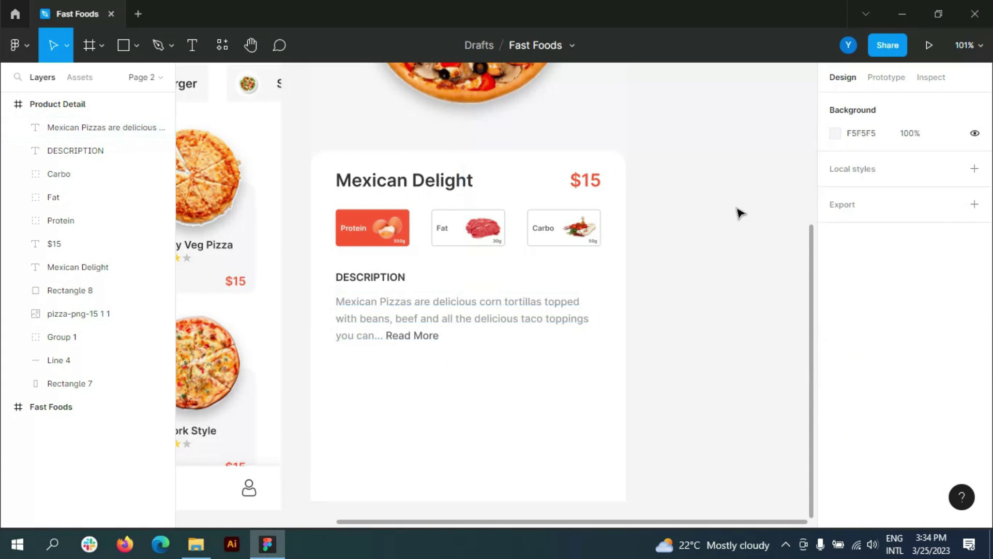
{"action": "scroll", "coordinate": [514, 368], "scroll_direction": "down", "scroll_amount": 3}
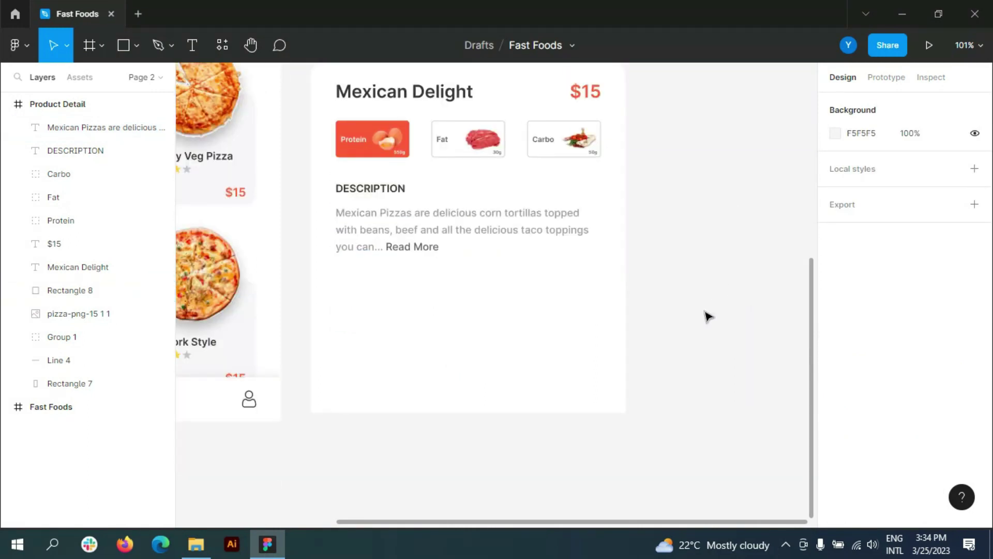
{"action": "scroll", "coordinate": [380, 305], "scroll_direction": "up", "scroll_amount": 5, "text": "ctrl"}
{"action": "key", "text": "r"}
{"action": "left_click_drag", "start_coordinate": [292, 248], "coordinate": [365, 338]}
Make the rectangle a 60×60 square with corner radius 4 and F0F1F3 fill
{"action": "left_click", "coordinate": [935, 164]}
{"action": "left_click", "coordinate": [863, 165]}
{"action": "type", "text": "6"}
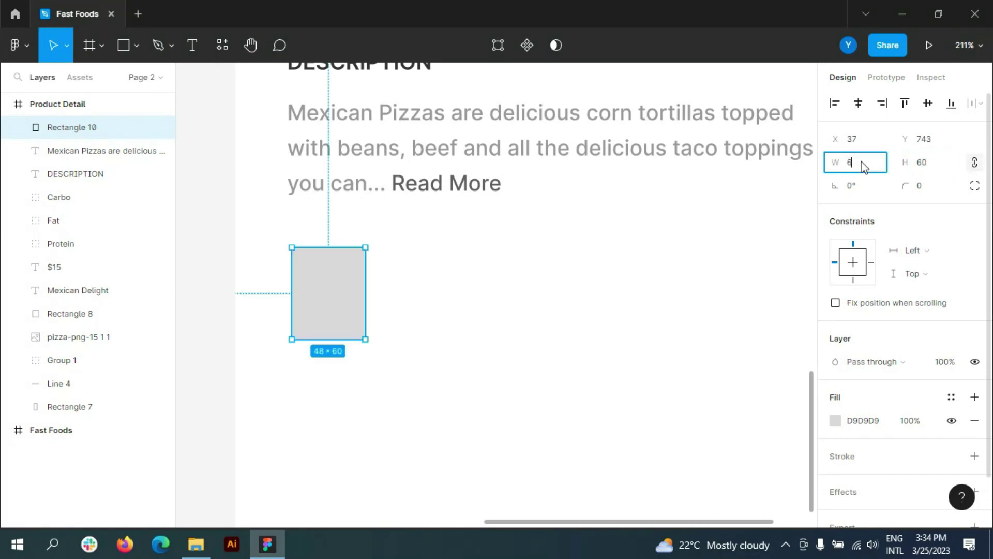
{"action": "key", "text": "Tab"}
{"action": "type", "text": "75"}
{"action": "left_click", "coordinate": [926, 185]}
{"action": "type", "text": "4"}
{"action": "key", "text": "Return"}
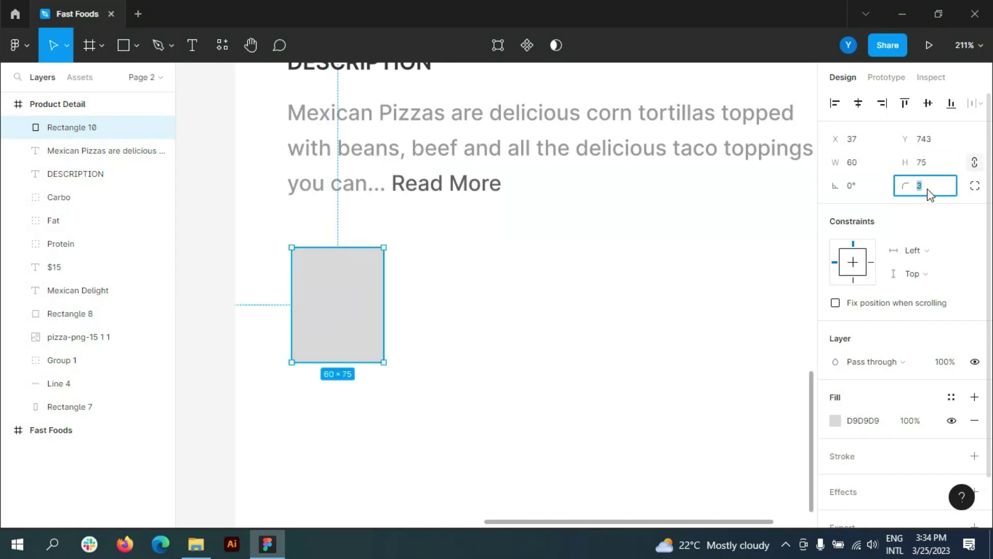
{"action": "left_click", "coordinate": [932, 165]}
{"action": "key", "text": "Return"}
{"action": "left_click", "coordinate": [343, 301]}
{"action": "scroll", "coordinate": [343, 301], "scroll_direction": "down", "scroll_amount": 2}
{"action": "key", "text": "ctrl+alt+v"}
Place the Tomato image on the square and group them as Tomato
{"action": "key", "text": "Escape"}
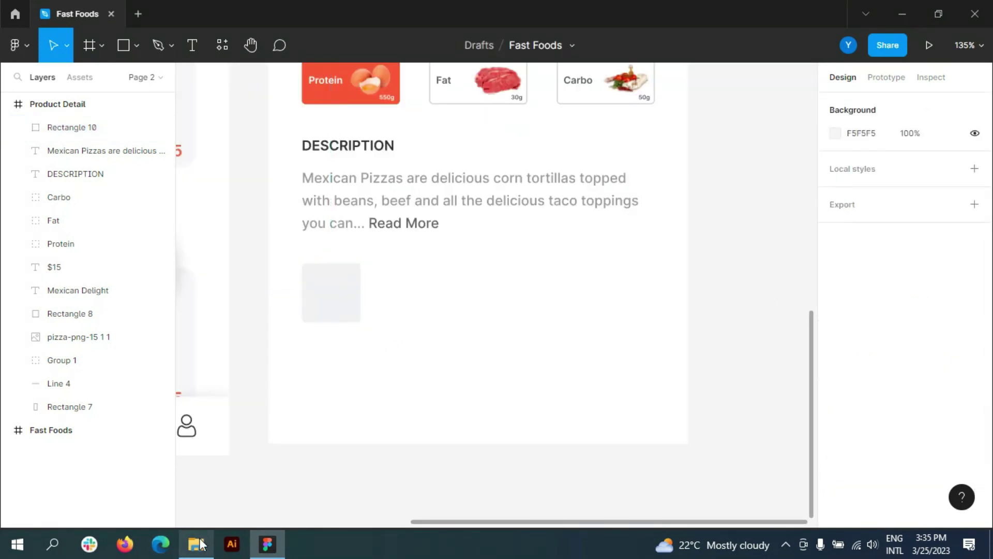
{"action": "left_click", "coordinate": [196, 543]}
{"action": "mouse_move", "coordinate": [631, 204]}
{"action": "left_mouse_down"}
{"action": "mouse_move", "coordinate": [275, 549]}
{"action": "mouse_move", "coordinate": [326, 291]}
{"action": "left_mouse_up"}
{"action": "left_click", "coordinate": [73, 150], "text": "shift"}
{"action": "key", "text": "ctrl+g"}
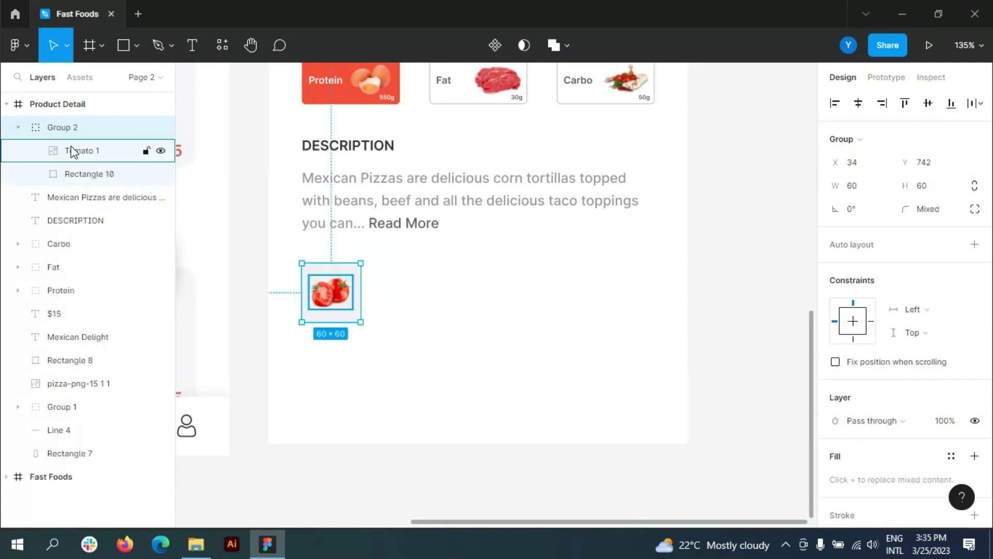
{"action": "left_click", "coordinate": [67, 149]}
{"action": "double_click", "coordinate": [68, 127]}
{"action": "type", "text": "Tomato"}
{"action": "key", "text": "Return"}
Copy the Tomato tile into a row of five and space them evenly
{"action": "left_click_drag", "start_coordinate": [331, 293], "coordinate": [624, 294]}
{"action": "left_click", "coordinate": [62, 220], "text": "shift"}
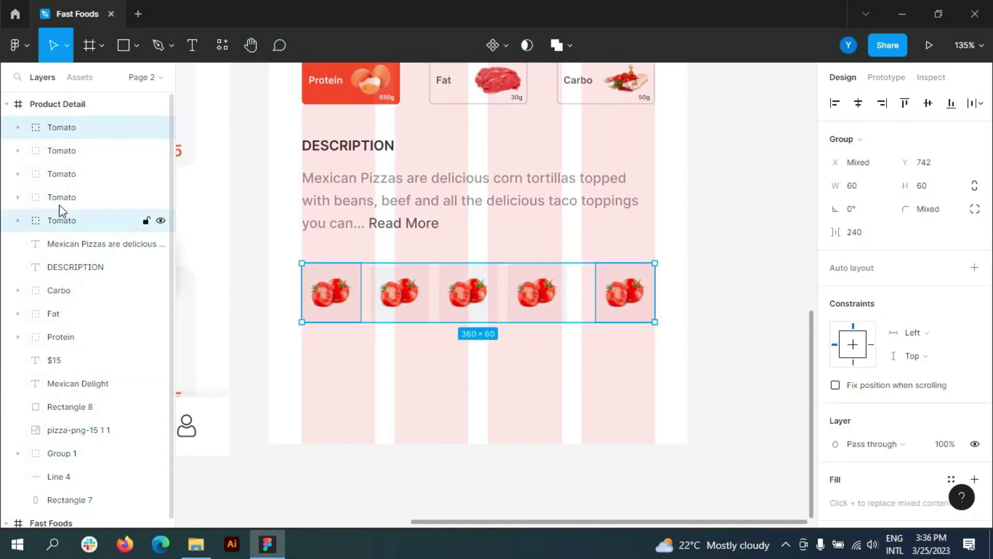
{"action": "left_click", "coordinate": [979, 103]}
{"action": "left_click", "coordinate": [911, 168]}
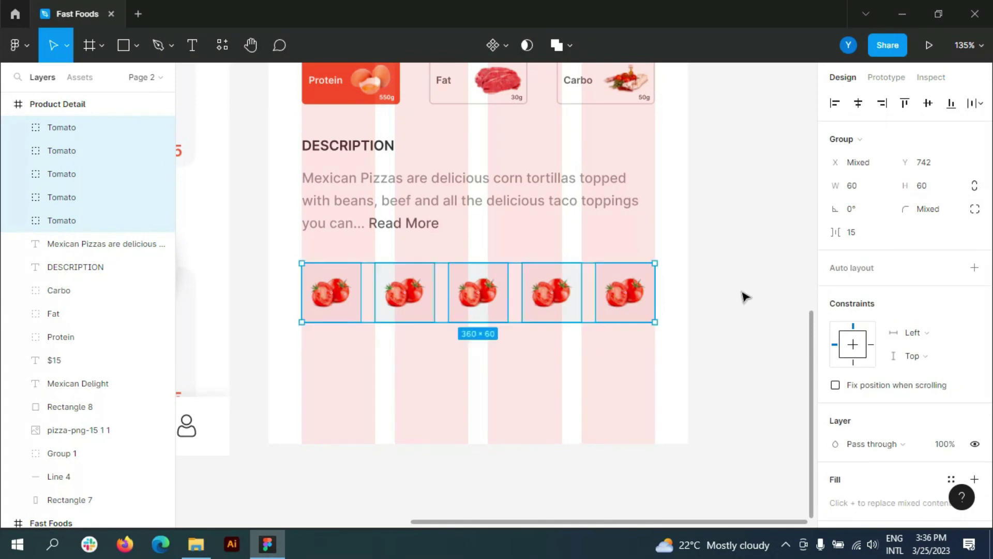
{"action": "left_click", "coordinate": [745, 294]}
{"action": "left_click", "coordinate": [84, 104]}
Place the green pepper image on the second tile
{"action": "left_click", "coordinate": [955, 322]}
{"action": "key", "text": "alt+Tab"}
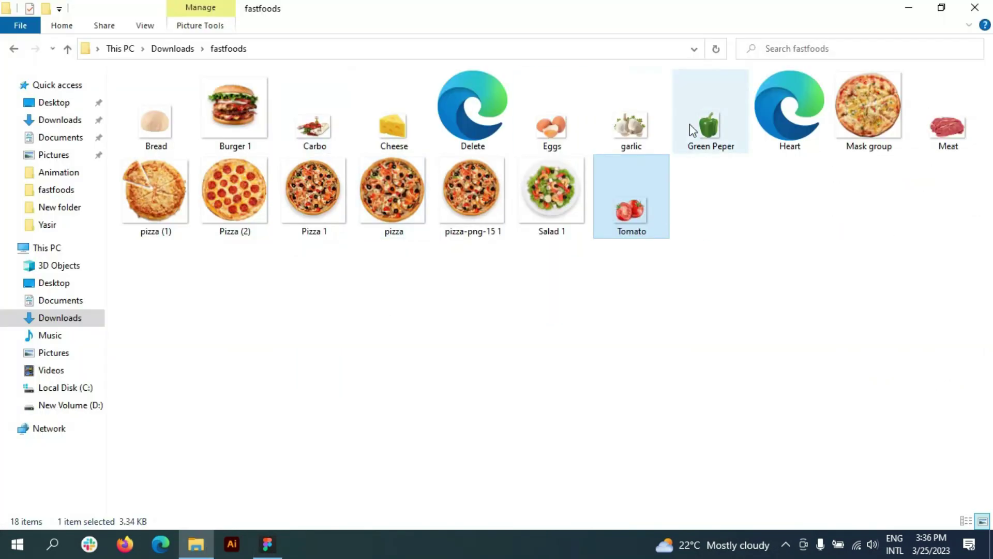
{"action": "mouse_move", "coordinate": [690, 124]}
{"action": "left_mouse_down"}
{"action": "mouse_move", "coordinate": [375, 393]}
{"action": "mouse_move", "coordinate": [404, 292]}
{"action": "left_mouse_up"}
Move the green pepper image into the second tile group and name it 'Green Peper'
{"action": "double_click", "coordinate": [66, 130]}
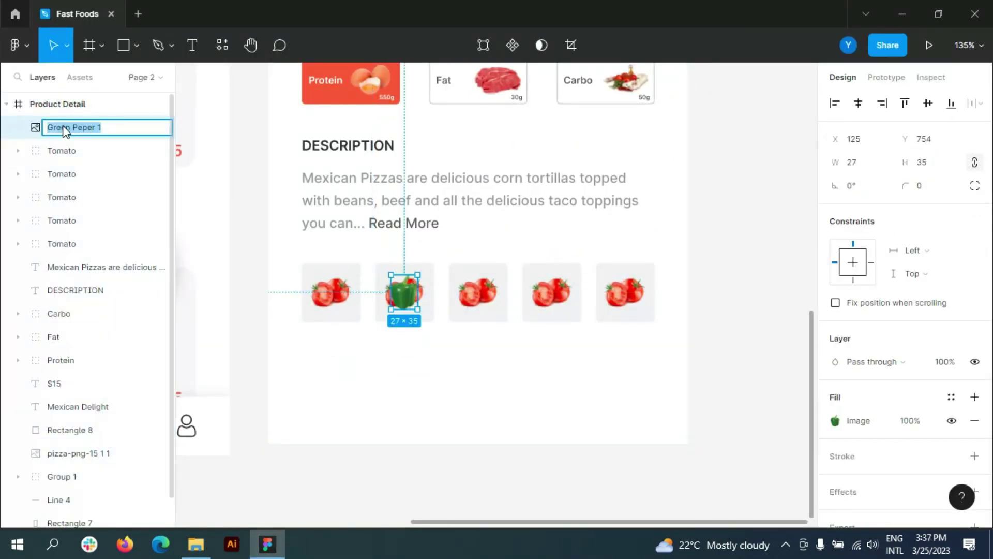
{"action": "left_click_drag", "start_coordinate": [78, 127], "coordinate": [63, 218]}
{"action": "double_click", "coordinate": [62, 196]}
{"action": "type", "text": "Green Peper"}
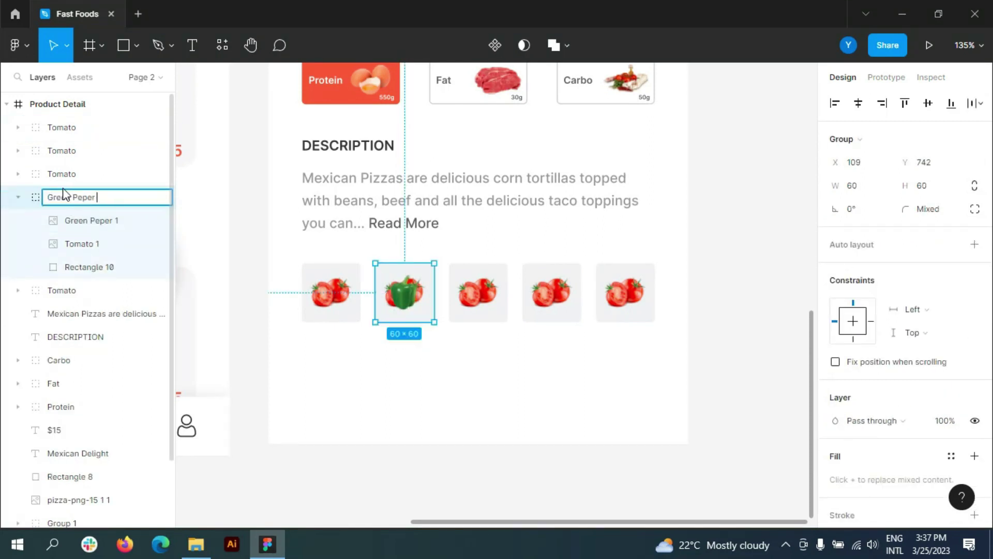
{"action": "key", "text": "Return"}
{"action": "left_click", "coordinate": [18, 197]}
Put the garlic image in the third tile, delete its tomato, and name the group 'garlic'
{"action": "left_click", "coordinate": [196, 543]}
{"action": "mouse_move", "coordinate": [630, 132]}
{"action": "left_mouse_down"}
{"action": "mouse_move", "coordinate": [671, 391]}
{"action": "mouse_move", "coordinate": [461, 382]}
{"action": "mouse_move", "coordinate": [481, 300]}
{"action": "left_mouse_up"}
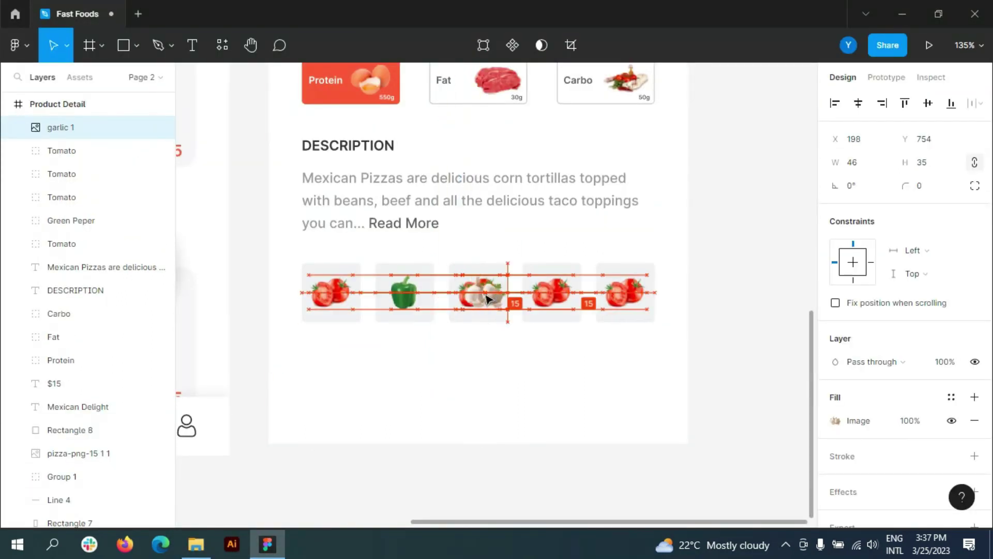
{"action": "double_click", "coordinate": [66, 197]}
{"action": "type", "text": "garlic 1"}
{"action": "key", "text": "BackSpace"}
{"action": "key", "text": "BackSpace"}
{"action": "key", "text": "Return"}
{"action": "left_click", "coordinate": [18, 197]}
{"action": "left_click_drag", "start_coordinate": [61, 127], "coordinate": [78, 199]}
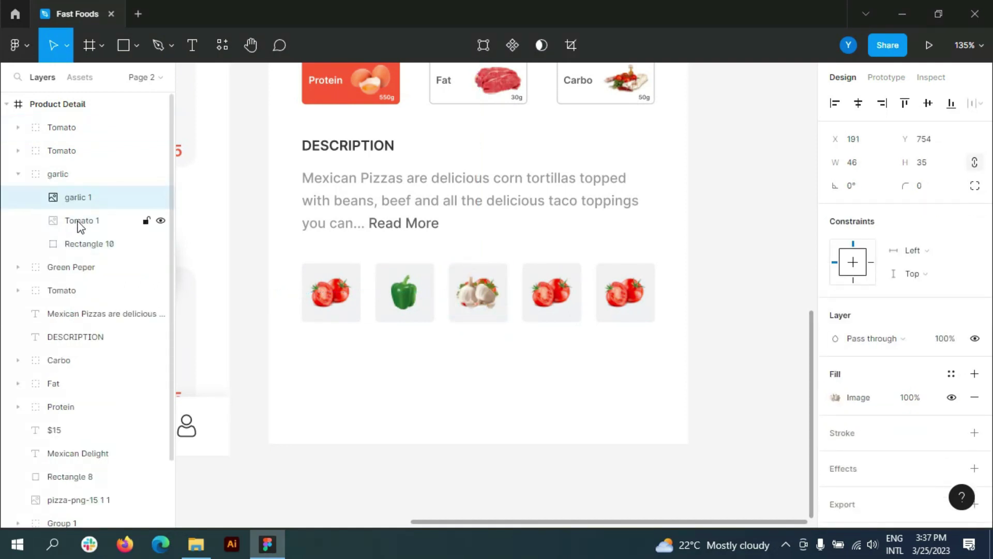
{"action": "left_click", "coordinate": [73, 220]}
{"action": "key", "text": "Delete"}
{"action": "left_click", "coordinate": [17, 174]}
Replace the fourth tile's tomato with the bread image and name the group 'Bread'
{"action": "left_click", "coordinate": [195, 544]}
{"action": "mouse_move", "coordinate": [155, 122]}
{"action": "left_mouse_down"}
{"action": "mouse_move", "coordinate": [440, 366]}
{"action": "mouse_move", "coordinate": [551, 296]}
{"action": "left_mouse_up"}
{"action": "left_click", "coordinate": [18, 174]}
{"action": "double_click", "coordinate": [62, 174]}
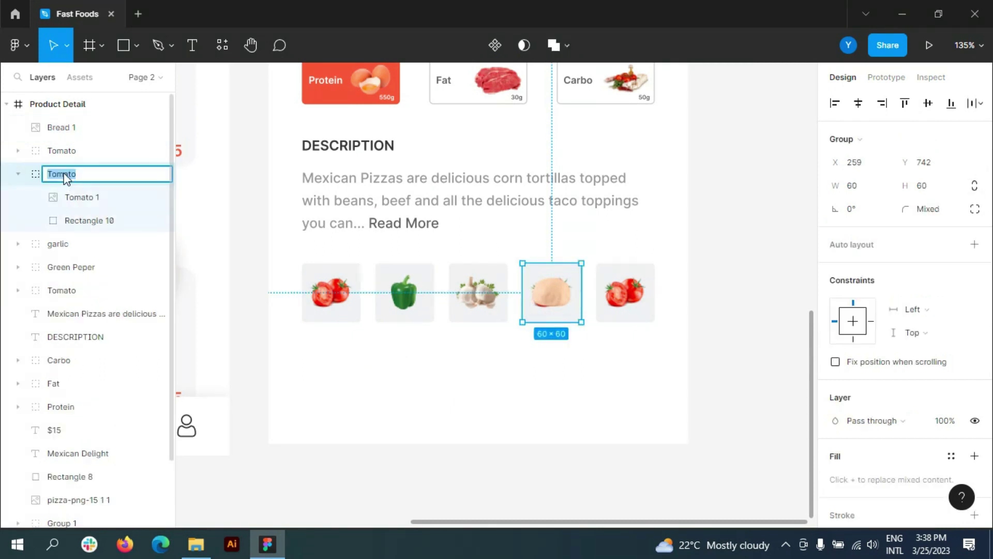
{"action": "key", "text": "Return"}
{"action": "left_click_drag", "start_coordinate": [61, 127], "coordinate": [78, 199]}
{"action": "left_click", "coordinate": [73, 197]}
{"action": "key", "text": "Delete"}
{"action": "left_click", "coordinate": [17, 151]}
Place the cheese image on the fifth tile and name its group 'Cheese'
{"action": "left_click", "coordinate": [195, 543]}
{"action": "mouse_move", "coordinate": [393, 127]}
{"action": "left_mouse_down"}
{"action": "mouse_move", "coordinate": [512, 411]}
{"action": "mouse_move", "coordinate": [627, 292]}
{"action": "left_mouse_up"}
{"action": "double_click", "coordinate": [64, 128]}
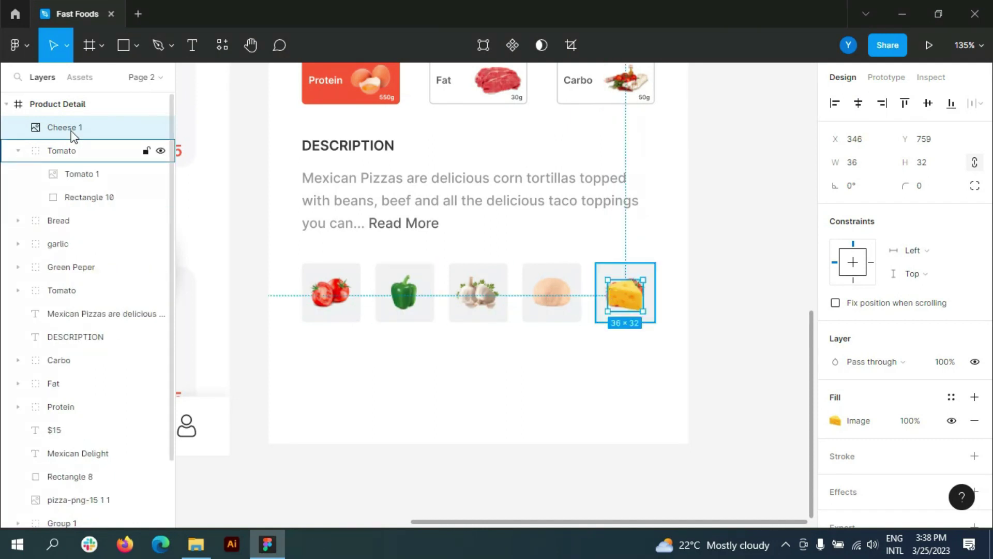
{"action": "double_click", "coordinate": [49, 152]}
{"action": "type", "text": "Cheese"}
{"action": "key", "text": "Return"}
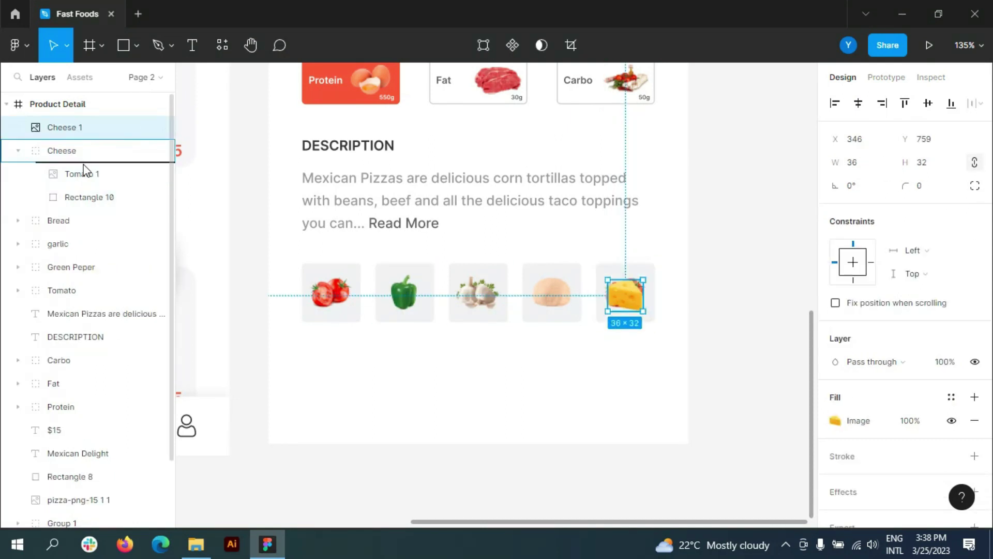
{"action": "scroll", "coordinate": [566, 362], "scroll_direction": "down", "scroll_amount": 5}
{"action": "scroll", "coordinate": [698, 396], "scroll_direction": "down", "scroll_amount": 1}
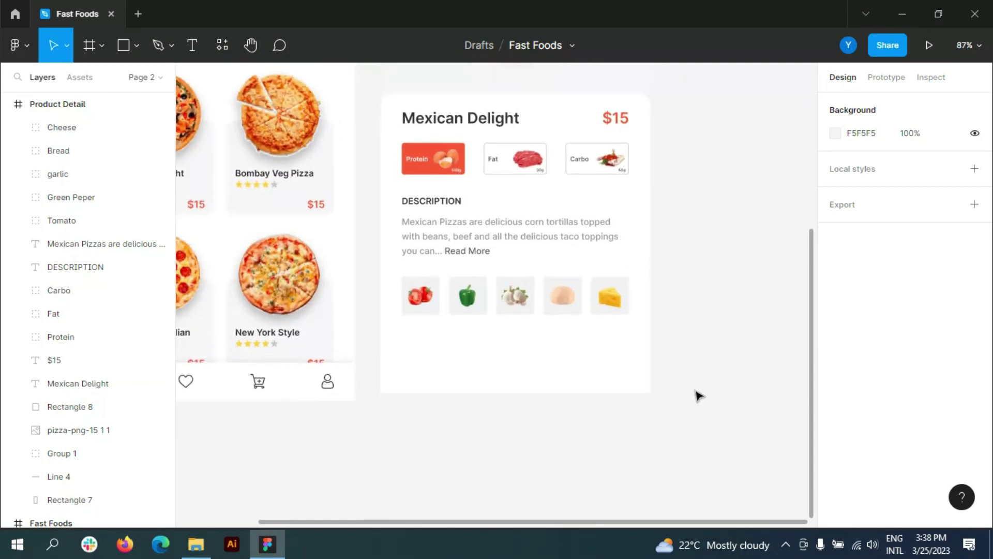
Draw a rectangle below the ingredient tiles, 138 wide, with red FF5B46 fill
{"action": "key", "text": "r"}
{"action": "scroll", "coordinate": [678, 355], "scroll_direction": "up", "scroll_amount": 3}
{"action": "left_click_drag", "start_coordinate": [498, 330], "coordinate": [614, 361]}
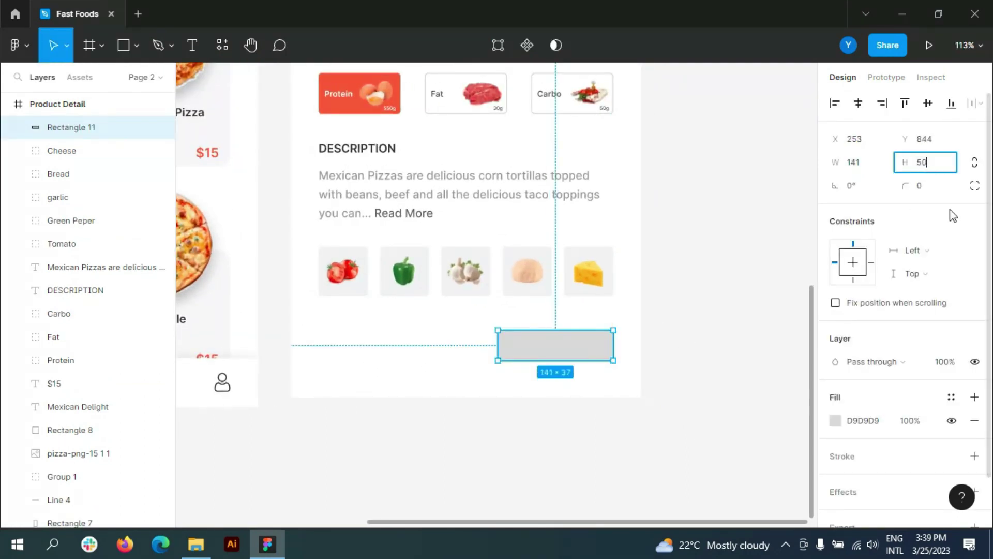
{"action": "left_click", "coordinate": [867, 166]}
{"action": "type", "text": "138"}
{"action": "key", "text": "Return"}
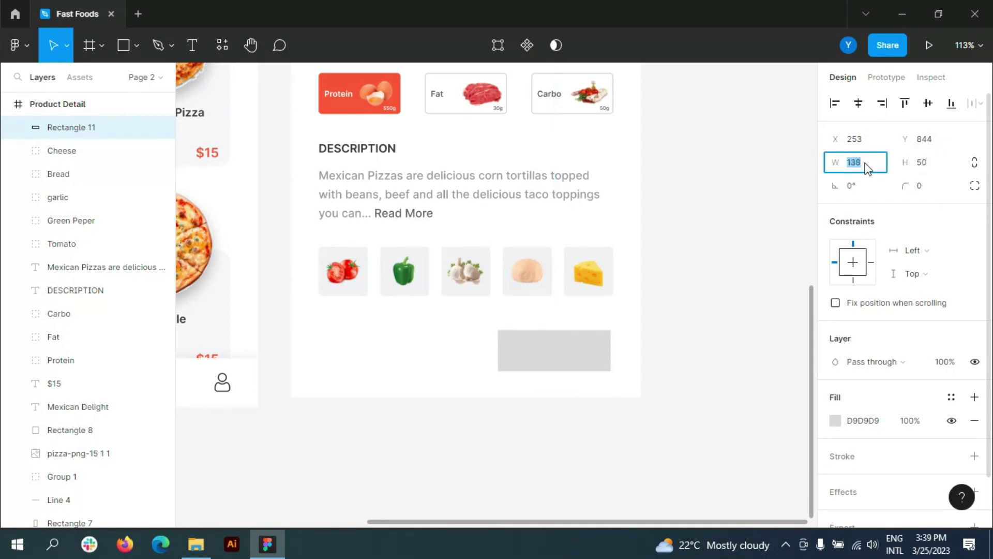
{"action": "left_click", "coordinate": [835, 420]}
{"action": "left_click", "coordinate": [693, 452]}
{"action": "left_click", "coordinate": [803, 148]}
Add centred 'Add to Cart' text on the button in white, 16 Semi Bold
{"action": "left_click", "coordinate": [192, 46]}
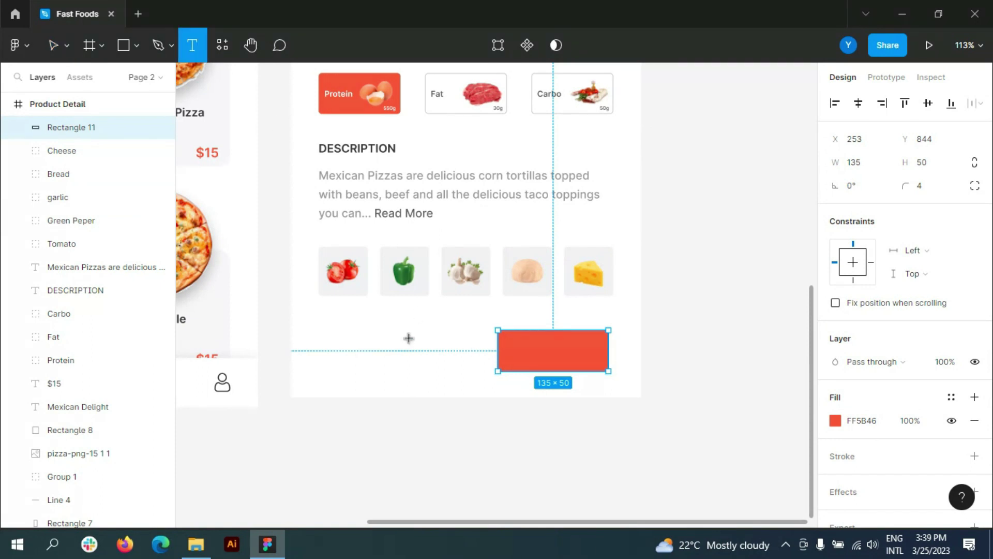
{"action": "left_click", "coordinate": [409, 337]}
{"action": "type", "text": "Add"}
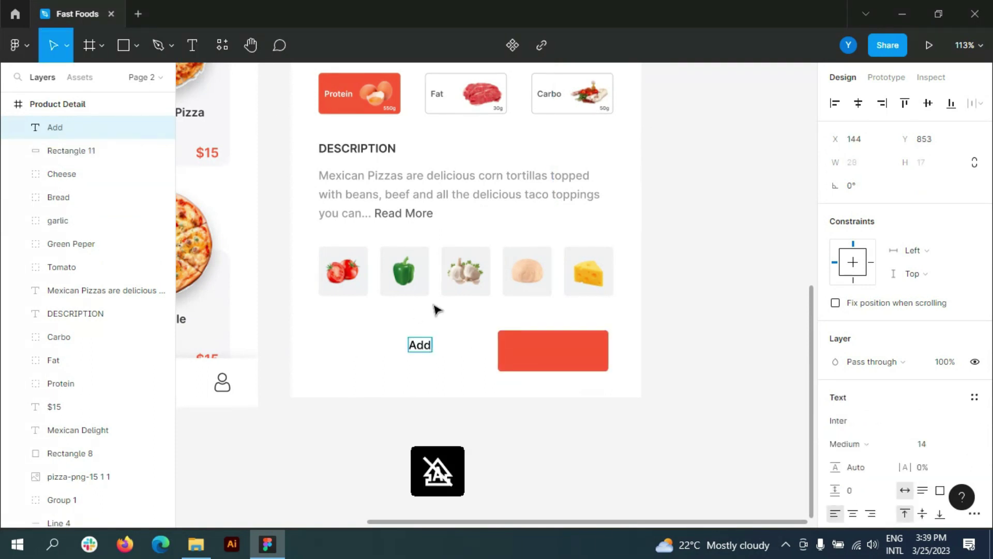
{"action": "type", "text": "to Car"}
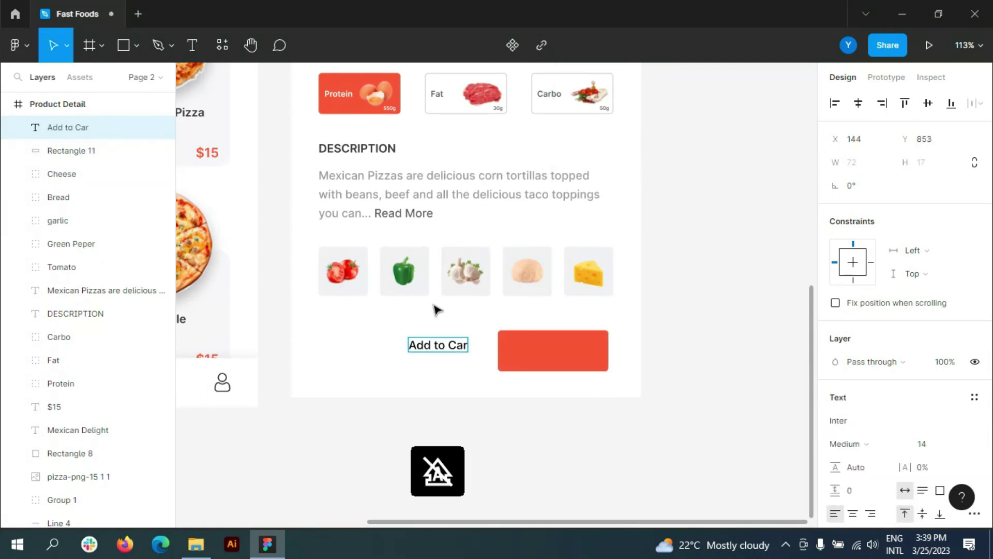
{"action": "type", "text": "t"}
{"action": "key", "text": "Escape"}
{"action": "left_click_drag", "start_coordinate": [440, 345], "coordinate": [559, 356]}
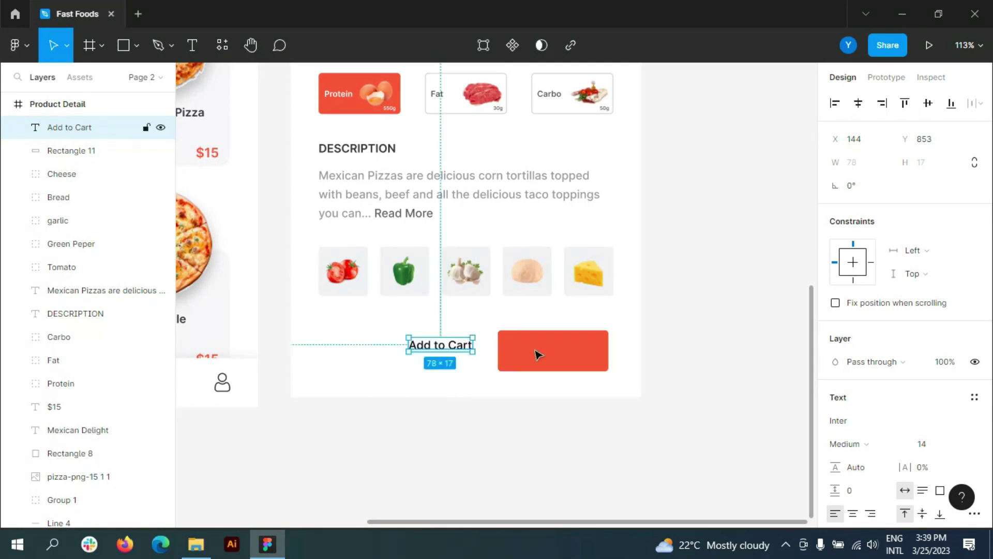
{"action": "left_click", "coordinate": [960, 443]}
{"action": "left_click", "coordinate": [948, 331]}
{"action": "scroll", "coordinate": [907, 408], "scroll_direction": "down", "scroll_amount": 4}
{"action": "left_click", "coordinate": [860, 366]}
{"action": "key", "text": "Return"}
{"action": "left_click", "coordinate": [880, 232]}
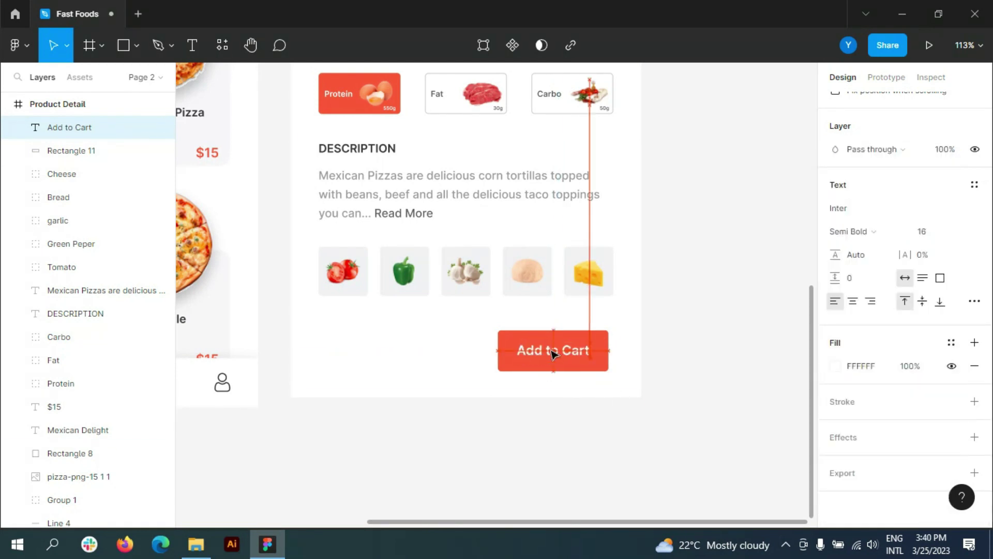
{"action": "key", "text": "Escape"}
Group the red rectangle with its text and name the group 'Add to Cart'
{"action": "left_click", "coordinate": [46, 152]}
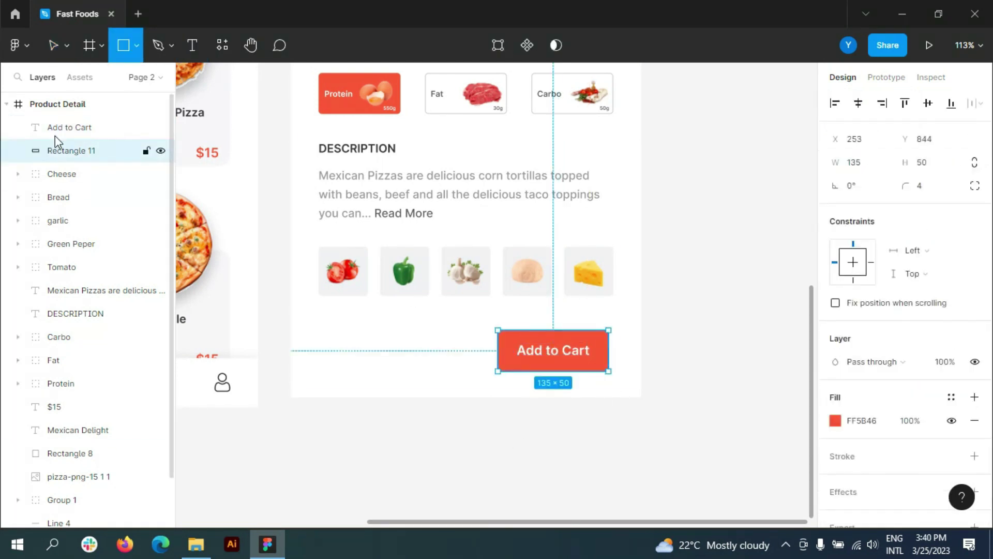
{"action": "left_click", "coordinate": [61, 130], "text": "shift"}
{"action": "key", "text": "ctrl+g"}
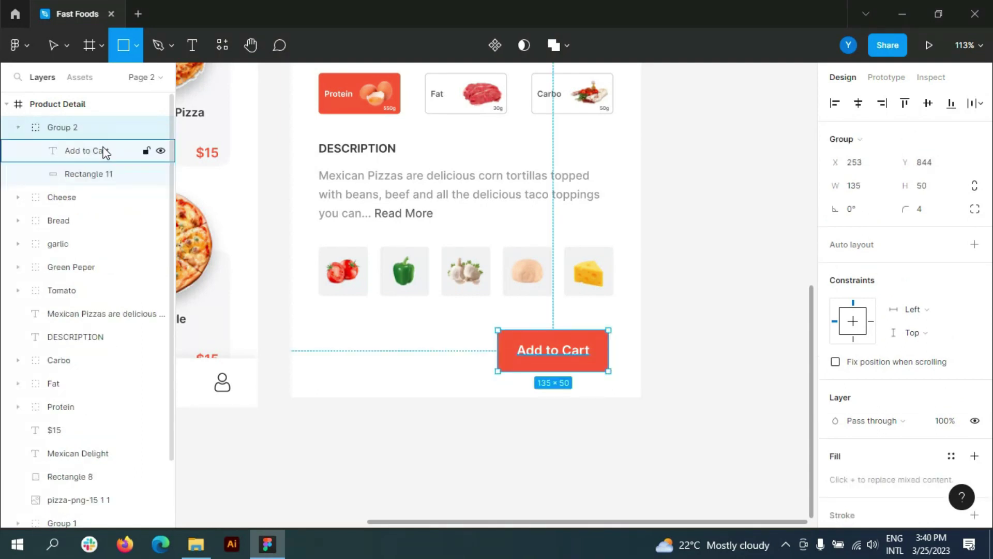
{"action": "double_click", "coordinate": [104, 150]}
{"action": "double_click", "coordinate": [63, 131]}
{"action": "type", "text": "Add to Cart"}
{"action": "key", "text": "Return"}
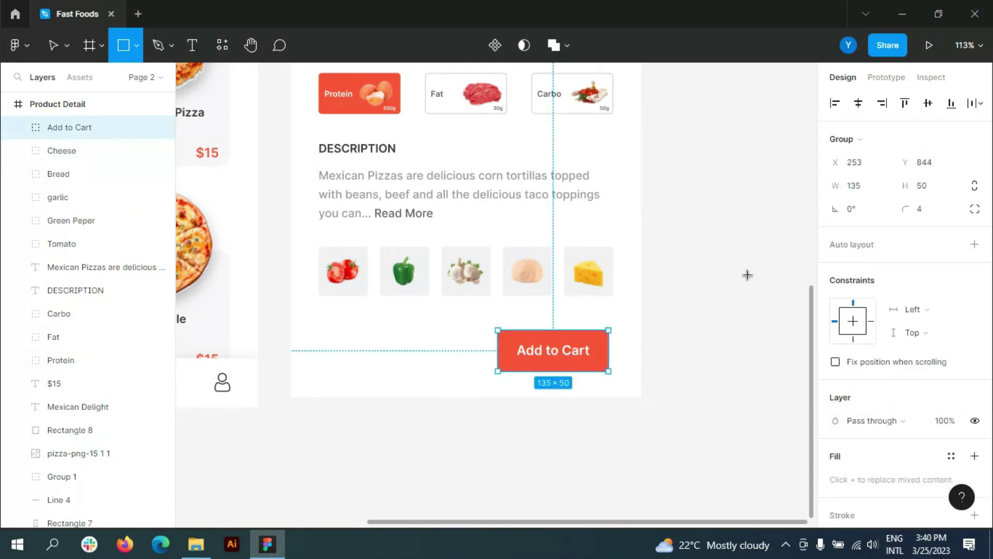
{"action": "key", "text": "v"}
{"action": "left_click", "coordinate": [745, 268]}
Draw a small square with corner radius 4 at the card's left edge
{"action": "left_click", "coordinate": [136, 45]}
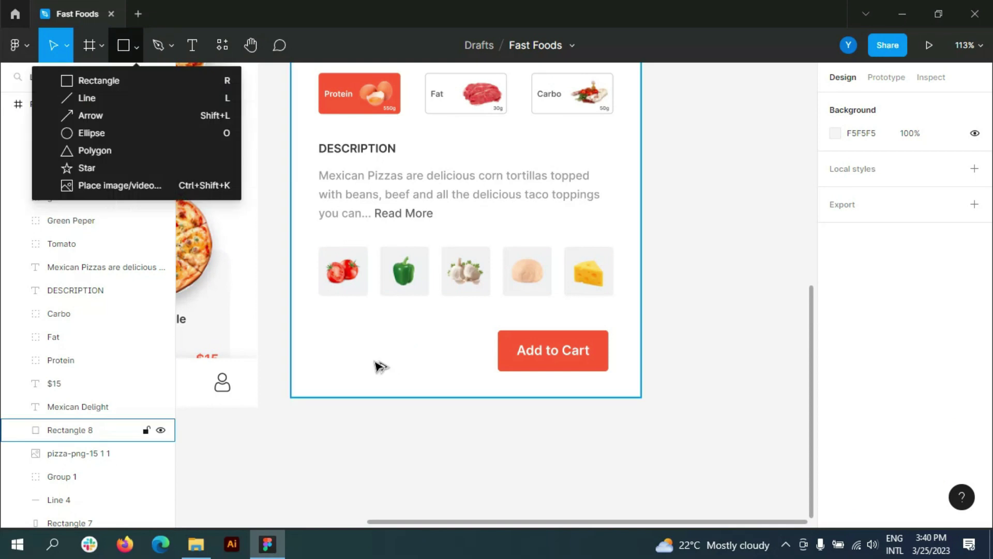
{"action": "scroll", "coordinate": [373, 365], "scroll_direction": "up", "scroll_amount": 2}
{"action": "scroll", "coordinate": [394, 393], "scroll_direction": "up", "scroll_amount": 4}
{"action": "key", "text": "r"}
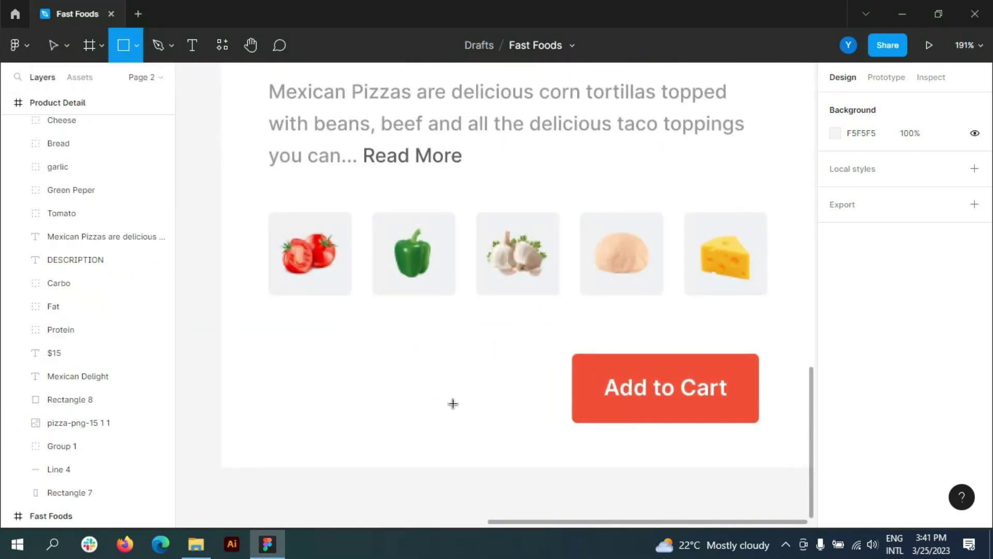
{"action": "left_click_drag", "start_coordinate": [422, 372], "coordinate": [455, 406]}
{"action": "left_click", "coordinate": [933, 164]}
{"action": "key", "text": "Up"}
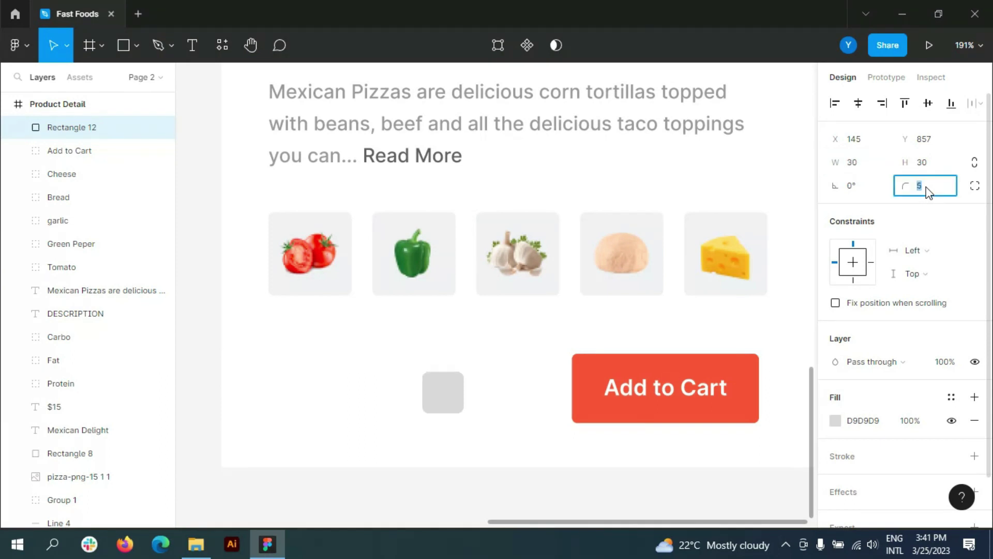
{"action": "key", "text": "Down"}
{"action": "mouse_move", "coordinate": [437, 391]}
{"action": "left_mouse_down"}
{"action": "mouse_move", "coordinate": [295, 382]}
{"action": "mouse_move", "coordinate": [291, 392]}
{"action": "left_mouse_up"}
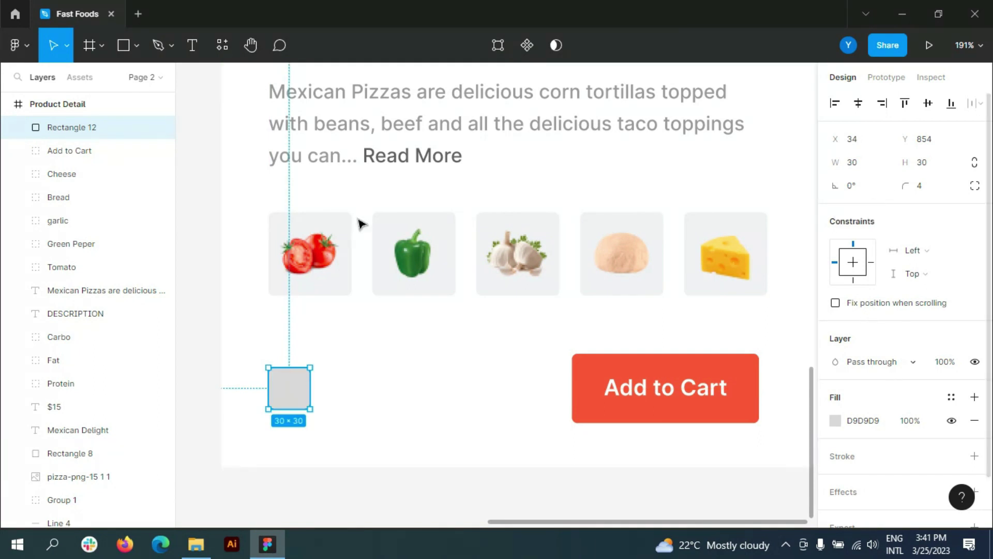
Draw a centred horizontal line in the square: stroke 2, round caps, colour 333333
{"action": "left_click", "coordinate": [137, 45]}
{"action": "left_click", "coordinate": [106, 98]}
{"action": "scroll", "coordinate": [280, 385], "scroll_direction": "up", "scroll_amount": 3}
{"action": "scroll", "coordinate": [294, 376], "scroll_direction": "up", "scroll_amount": 3}
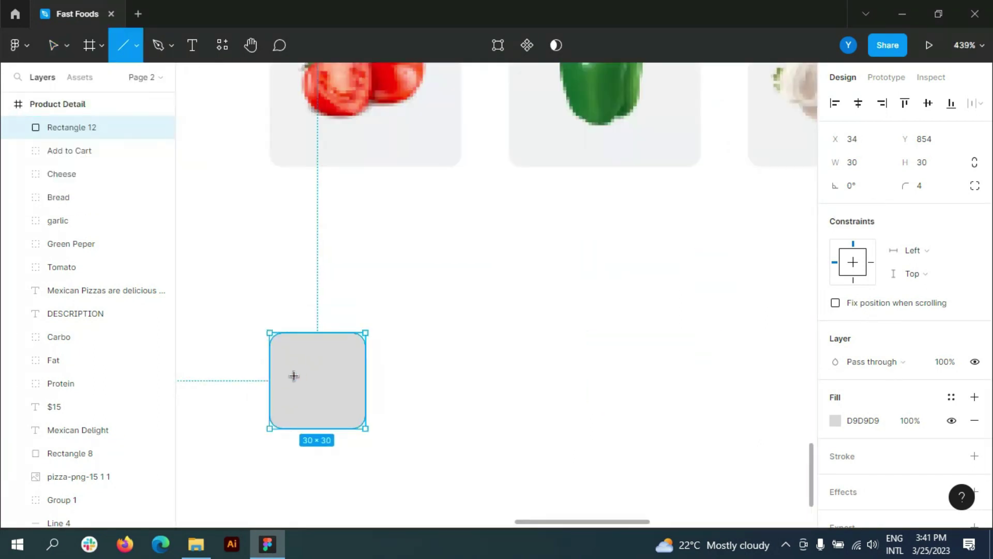
{"action": "left_click_drag", "start_coordinate": [295, 371], "coordinate": [350, 371]}
{"action": "left_click", "coordinate": [929, 412]}
{"action": "type", "text": "2"}
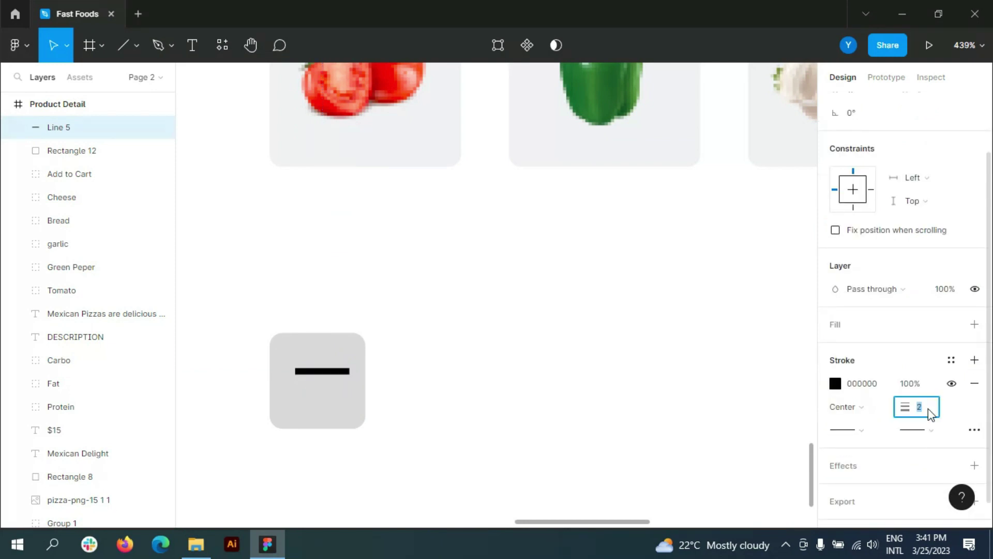
{"action": "left_click", "coordinate": [933, 434]}
{"action": "left_click", "coordinate": [879, 488]}
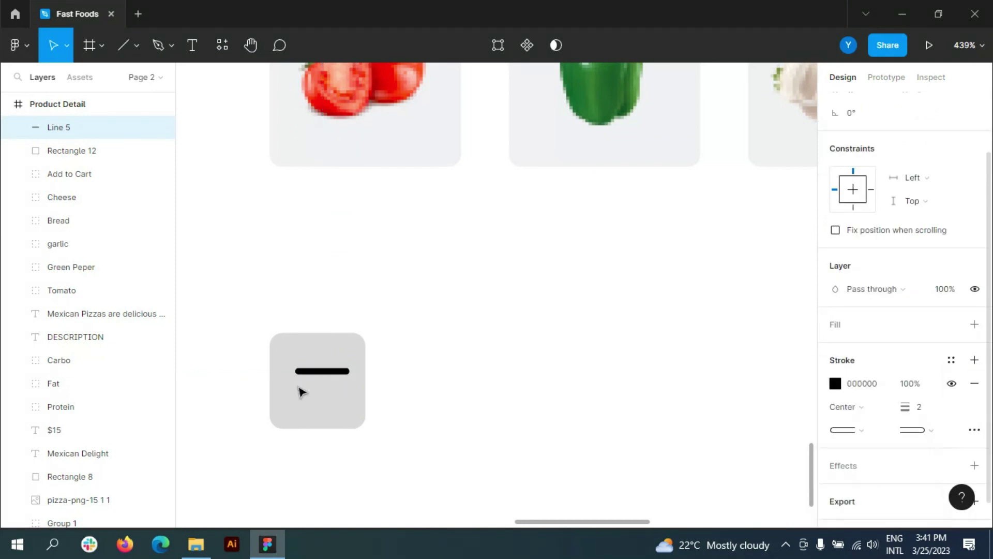
{"action": "left_click_drag", "start_coordinate": [317, 385], "coordinate": [317, 388]}
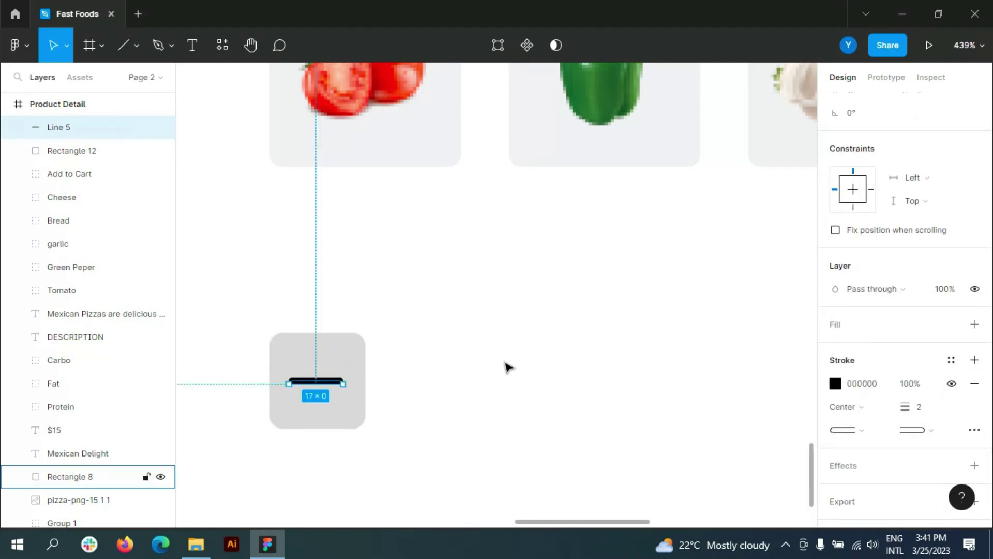
{"action": "type", "text": "3"}
{"action": "type", "text": "333333"}
{"action": "key", "text": "Return"}
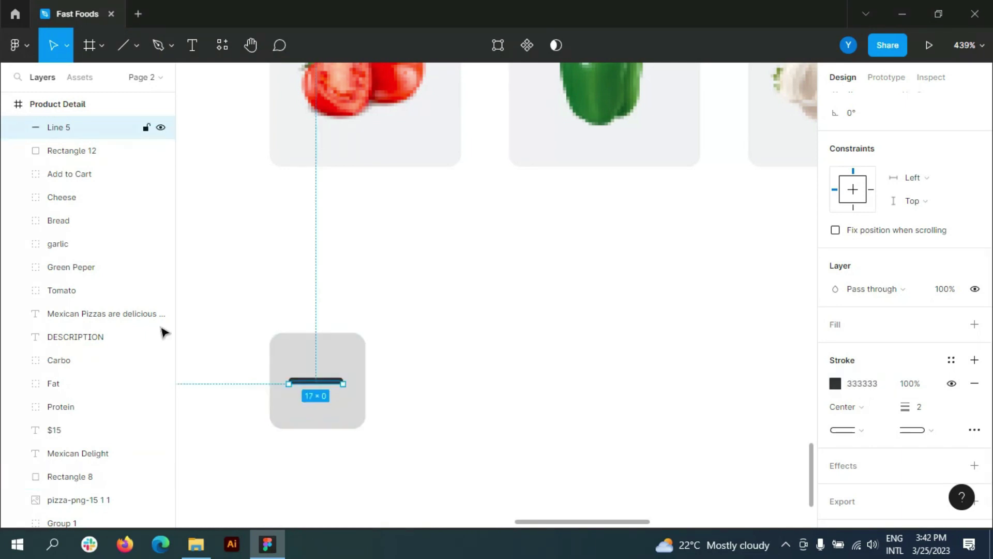
Group the minus button, duplicate it to the right, and fill the copy's square FF5B46
{"action": "left_click", "coordinate": [73, 151], "text": "shift"}
{"action": "key", "text": "ctrl+g"}
{"action": "key", "text": "ctrl+d"}
{"action": "left_click_drag", "start_coordinate": [308, 363], "coordinate": [612, 362]}
{"action": "double_click", "coordinate": [653, 366]}
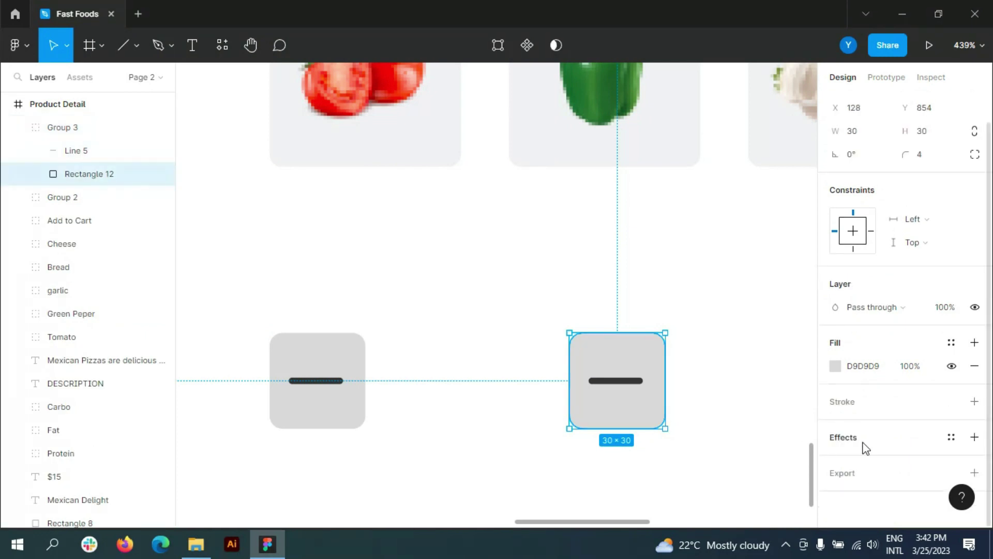
{"action": "left_click", "coordinate": [834, 366]}
{"action": "type", "text": "FF5B46"}
{"action": "key", "text": "Return"}
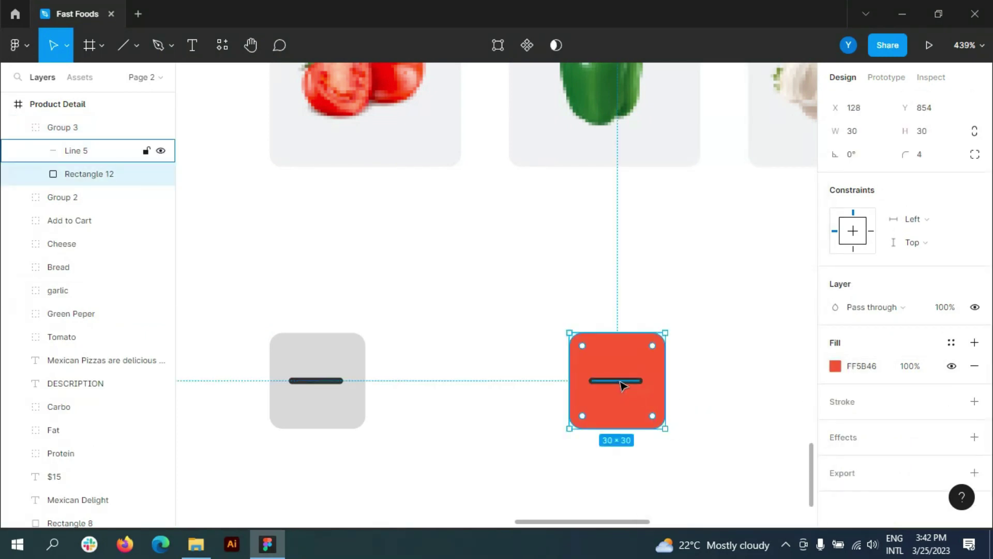
Make the copy's lines white and add a line rotated 90° to form a plus
{"action": "left_click", "coordinate": [73, 150]}
{"action": "left_click", "coordinate": [861, 402]}
{"action": "type", "text": "f"}
{"action": "key", "text": "Return"}
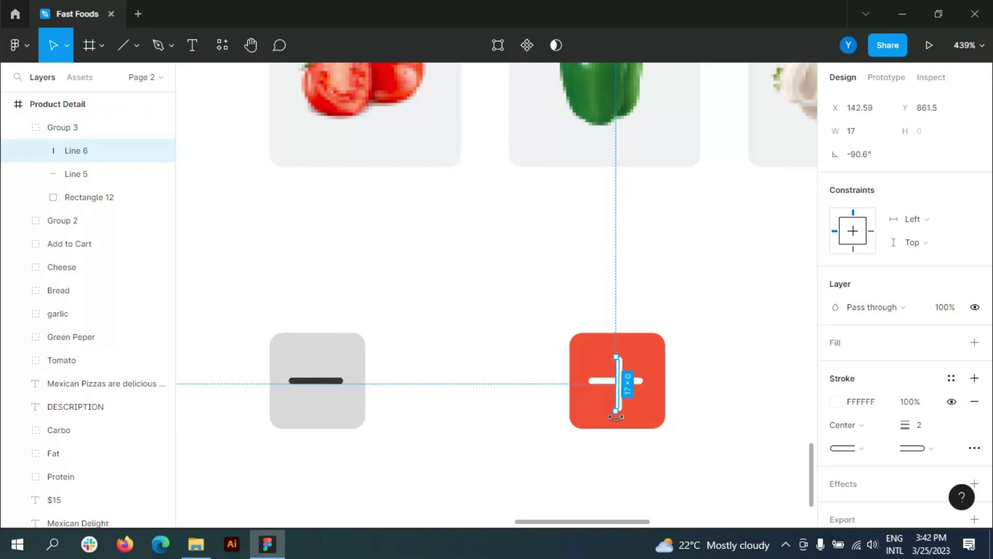
{"action": "left_click", "coordinate": [861, 154]}
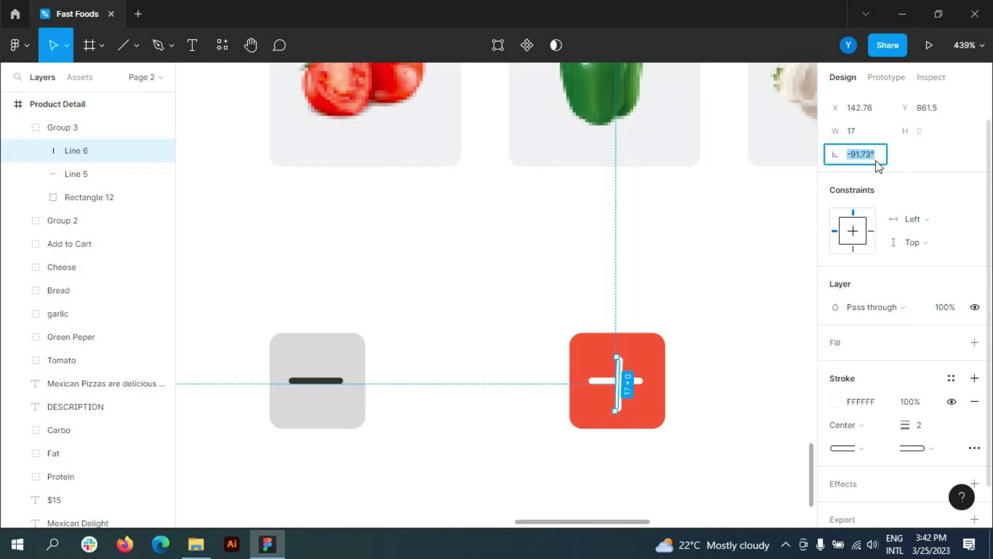
{"action": "key", "text": "Return"}
{"action": "scroll", "coordinate": [613, 369], "scroll_direction": "up", "scroll_amount": 2}
{"action": "scroll", "coordinate": [613, 369], "scroll_direction": "up", "scroll_amount": 1}
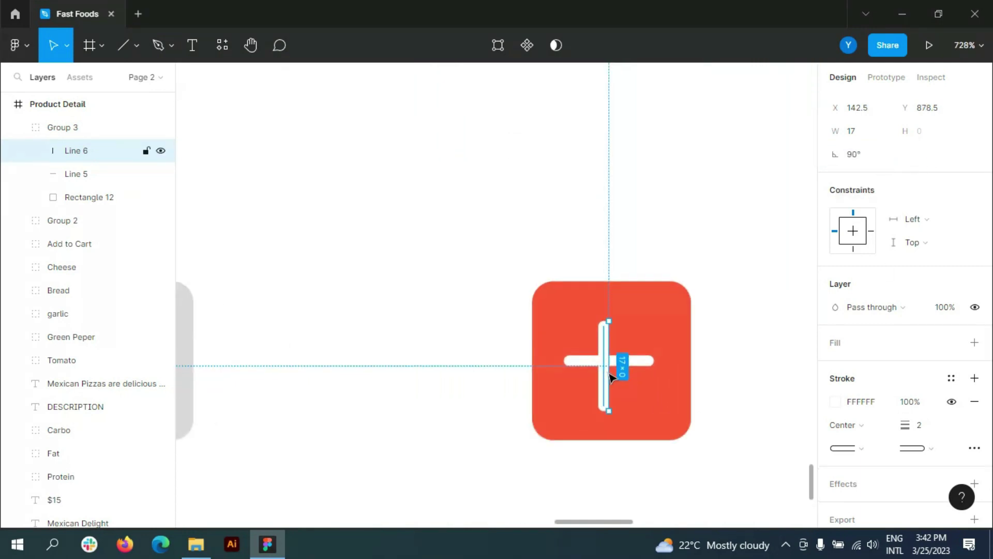
{"action": "left_click_drag", "start_coordinate": [618, 369], "coordinate": [642, 377]}
{"action": "scroll", "coordinate": [642, 377], "scroll_direction": "down", "scroll_amount": 3}
{"action": "scroll", "coordinate": [680, 339], "scroll_direction": "down", "scroll_amount": 3}
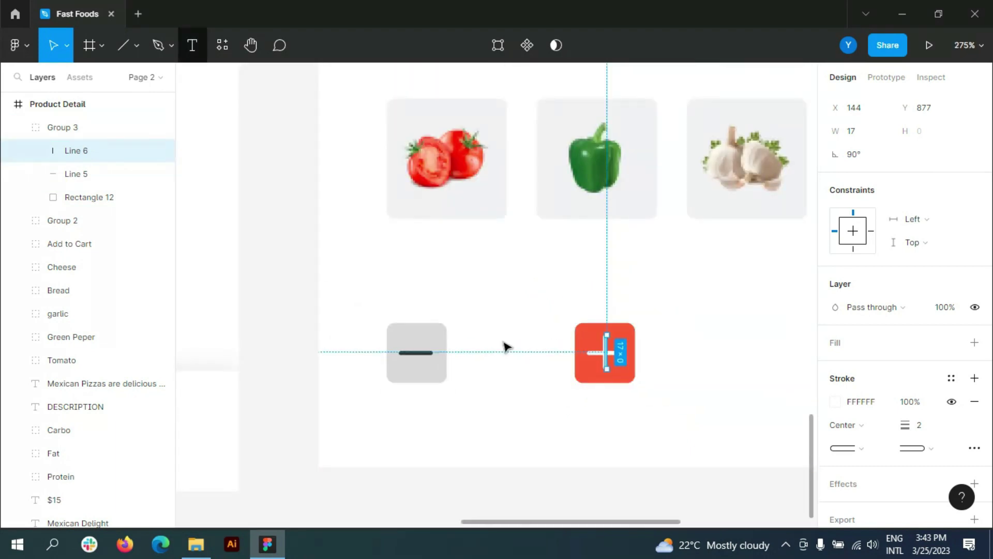
Add a quantity label '1' in 333333 between the minus and plus buttons
{"action": "left_click", "coordinate": [507, 346]}
{"action": "type", "text": "1"}
{"action": "left_click", "coordinate": [854, 520]}
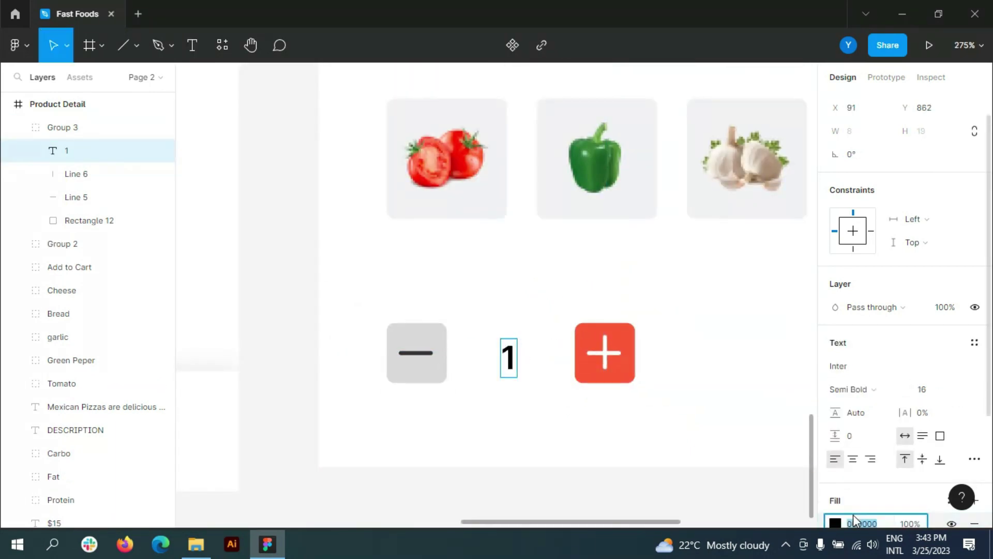
{"action": "type", "text": "333333"}
{"action": "key", "text": "Return"}
{"action": "left_click", "coordinate": [857, 520]}
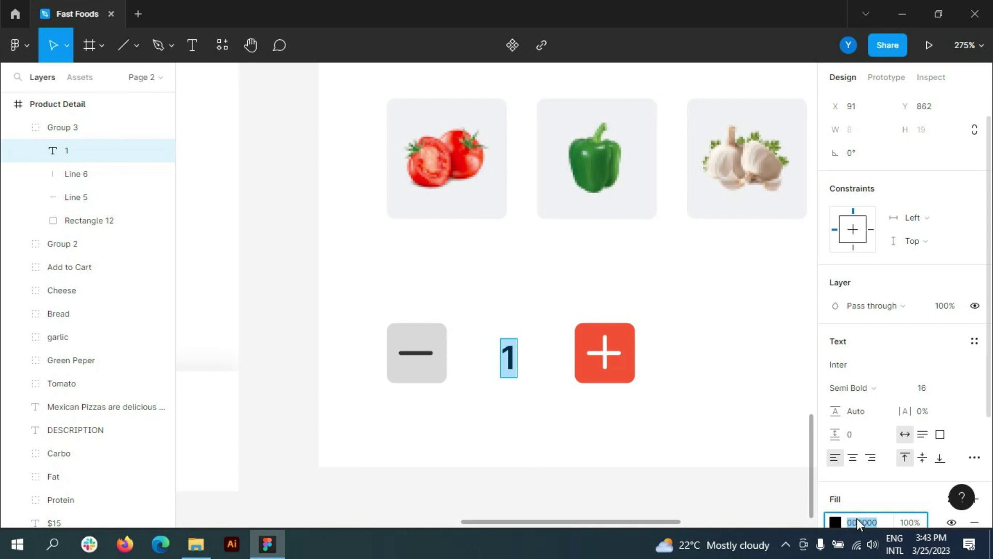
{"action": "scroll", "coordinate": [346, 360], "scroll_direction": "down", "scroll_amount": 5}
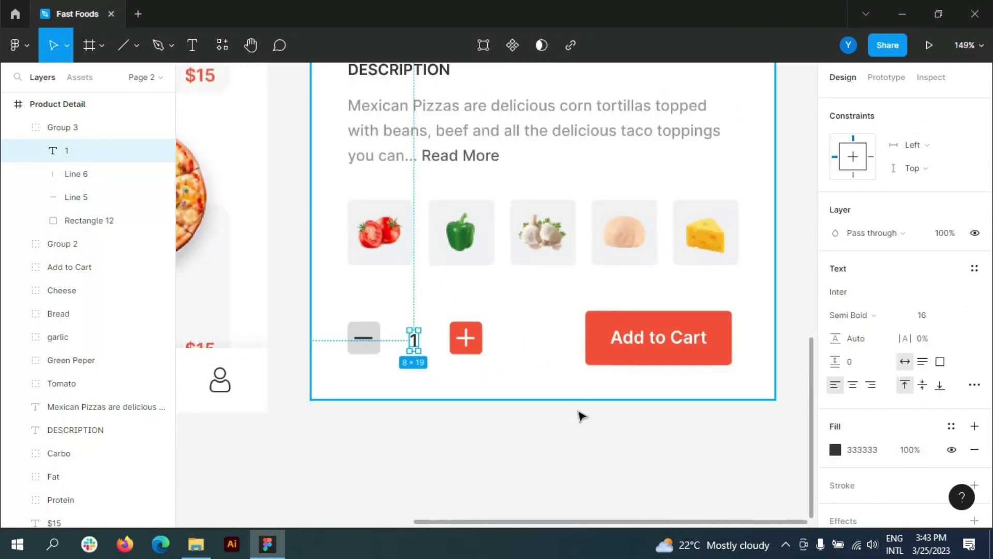
Select the five ingredient tiles (Cheese, Bread, garlic, Green Peper, Tomato) and nudge them down
{"action": "left_click", "coordinate": [19, 128]}
{"action": "left_click", "coordinate": [60, 128]}
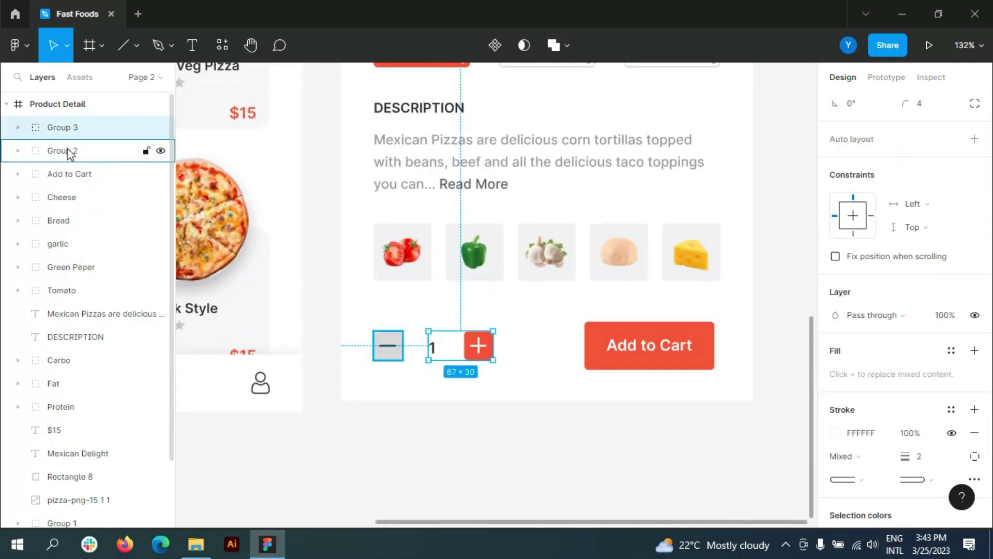
{"action": "left_click", "coordinate": [67, 150], "text": "shift"}
{"action": "left_click", "coordinate": [77, 176], "text": "shift"}
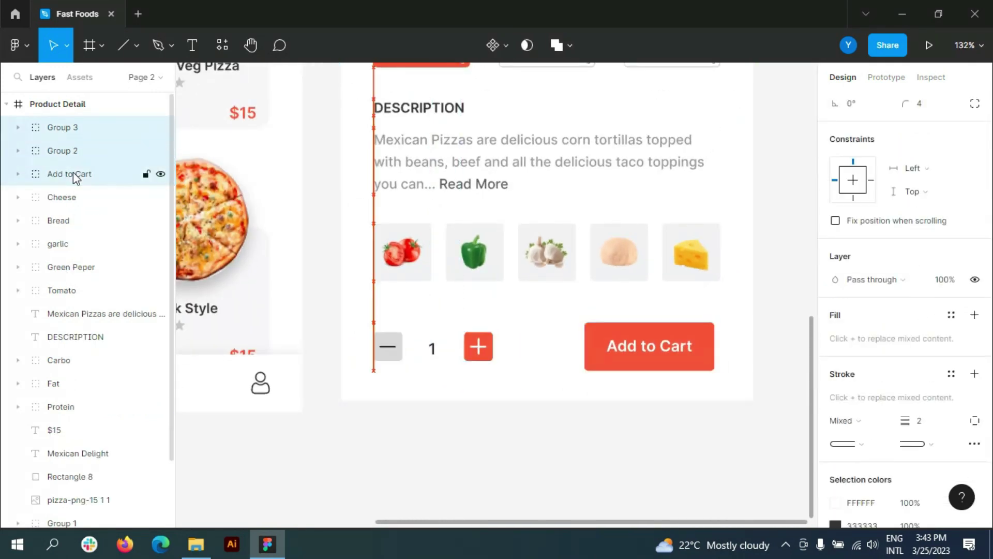
{"action": "left_click", "coordinate": [52, 198]}
{"action": "left_click", "coordinate": [67, 221], "text": "shift"}
{"action": "left_click", "coordinate": [73, 244], "text": "shift"}
{"action": "left_click", "coordinate": [77, 266], "text": "shift"}
{"action": "left_click", "coordinate": [76, 288], "text": "shift"}
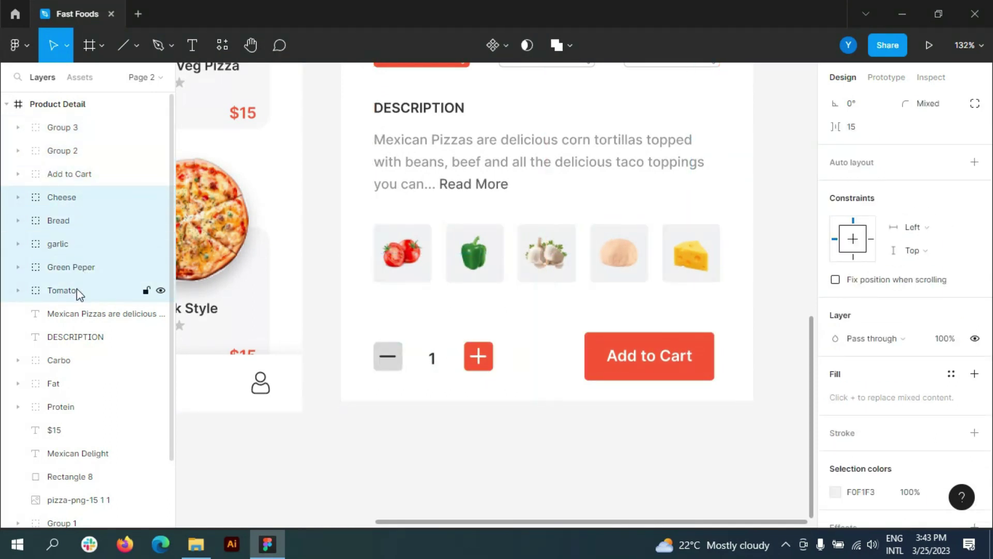
{"action": "key", "text": "shift+Down"}
Nudge the description text, DESCRIPTION heading and Carbo, Fat, Protein cards down
{"action": "key", "text": "shift+Down"}
{"action": "left_click", "coordinate": [76, 312]}
{"action": "key", "text": "shift+Down"}
{"action": "key", "text": "shift+Down"}
{"action": "key", "text": "shift+Down"}
{"action": "left_click", "coordinate": [77, 337]}
{"action": "key", "text": "shift+Down"}
{"action": "key", "text": "shift+Down"}
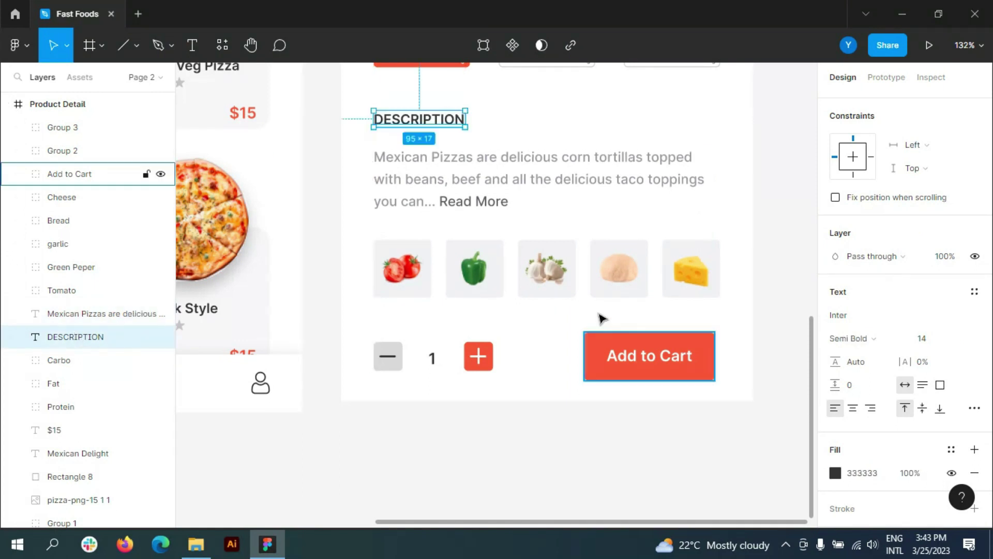
{"action": "scroll", "coordinate": [599, 317], "scroll_direction": "up", "scroll_amount": 3}
{"action": "left_click", "coordinate": [88, 362]}
{"action": "left_click", "coordinate": [73, 407], "text": "shift"}
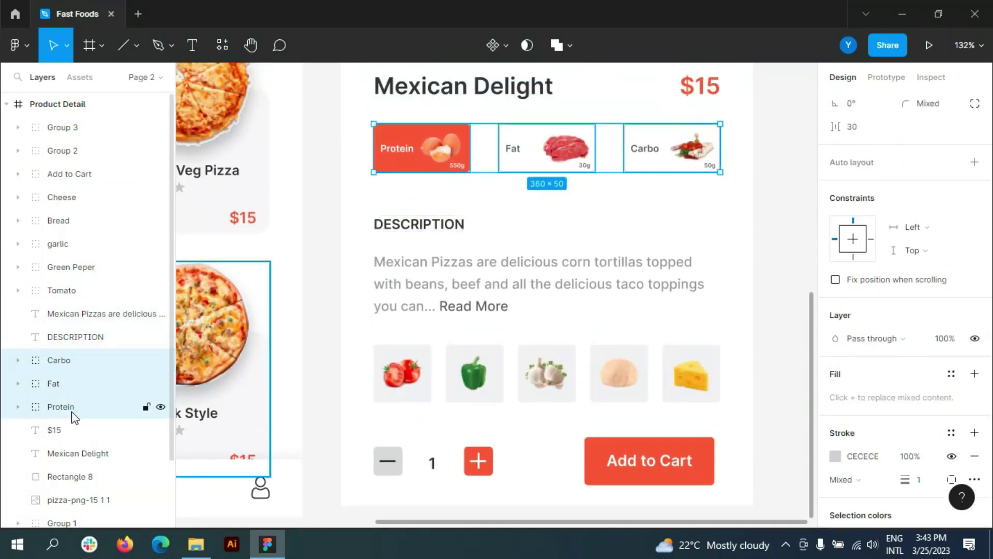
{"action": "key", "text": "shift+Down"}
{"action": "key", "text": "shift+Down"}
{"action": "key", "text": "shift+Down"}
Nudge the Mexican Delight title and $15 price down, then deselect
{"action": "scroll", "coordinate": [395, 324], "scroll_direction": "up", "scroll_amount": 2}
{"action": "scroll", "coordinate": [83, 336], "scroll_direction": "down", "scroll_amount": 3}
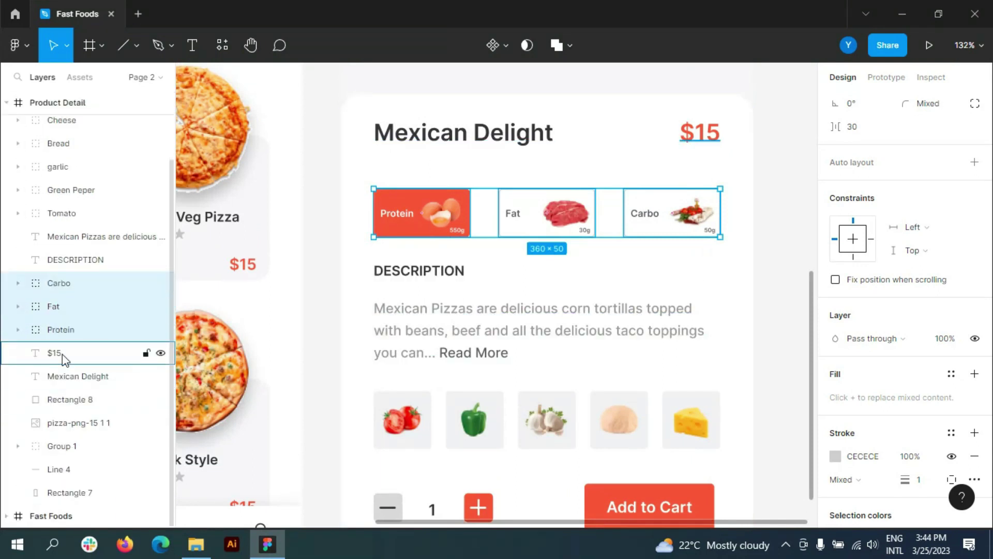
{"action": "left_click", "coordinate": [53, 352]}
{"action": "left_click", "coordinate": [72, 376], "text": "shift"}
{"action": "key", "text": "Down"}
{"action": "key", "text": "Down"}
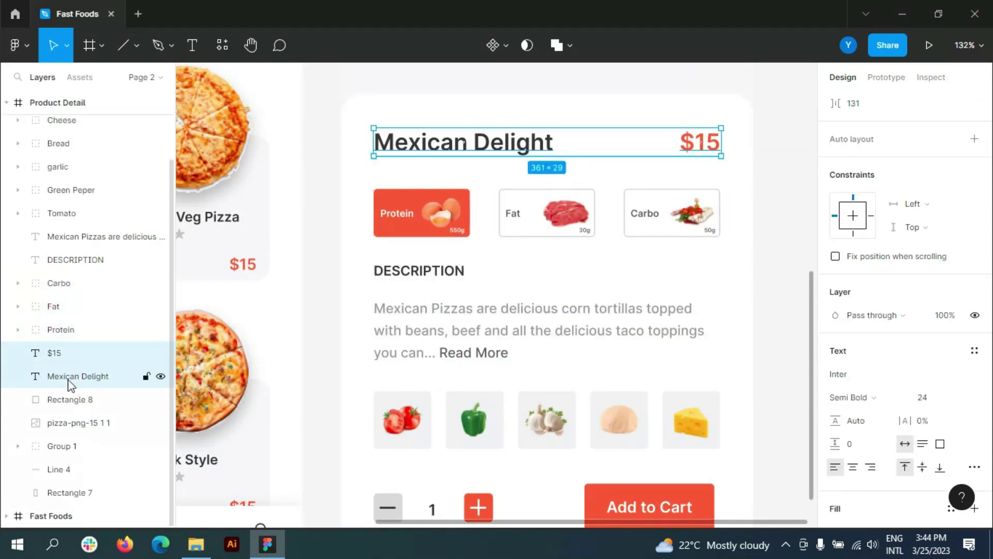
{"action": "scroll", "coordinate": [705, 339], "scroll_direction": "down", "scroll_amount": 2}
{"action": "scroll", "coordinate": [704, 339], "scroll_direction": "down", "scroll_amount": 3}
{"action": "left_click", "coordinate": [638, 399]}
Locate the new iPhone 14 Plus frame beside Product Detail and begin renaming it Cart
{"action": "scroll", "coordinate": [643, 366], "scroll_direction": "down", "scroll_amount": 2}
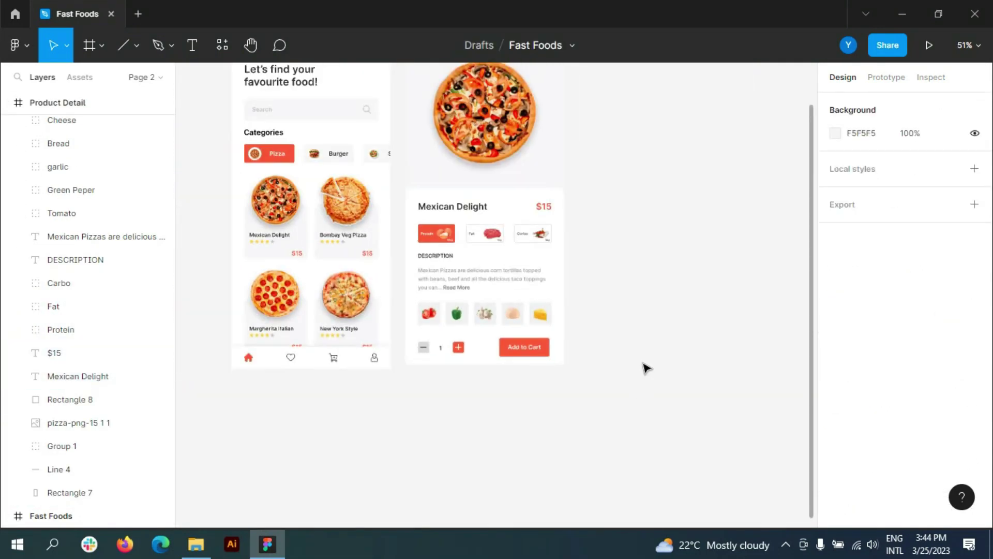
{"action": "scroll", "coordinate": [644, 370], "scroll_direction": "down", "scroll_amount": 1}
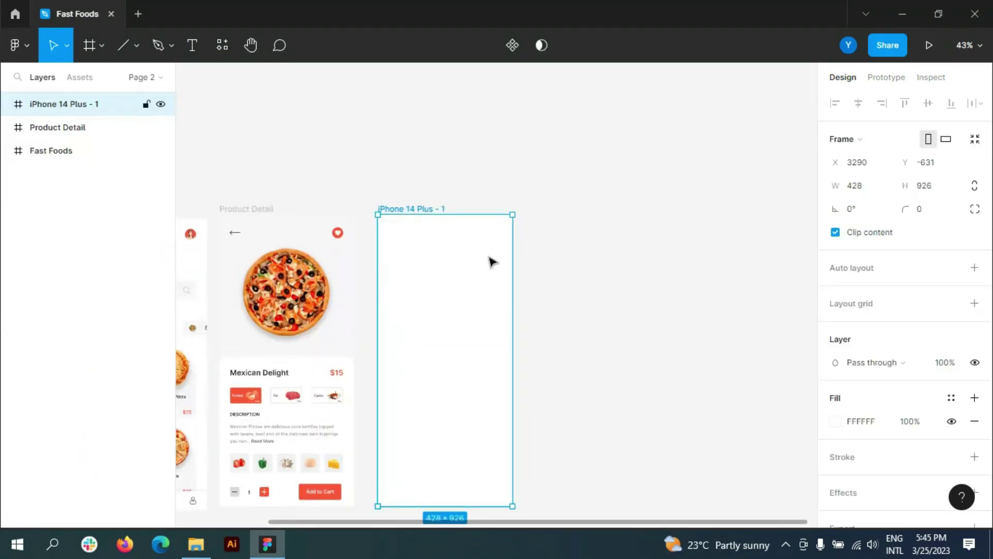
{"action": "scroll", "coordinate": [491, 263], "scroll_direction": "up", "scroll_amount": 1}
{"action": "double_click", "coordinate": [59, 104]}
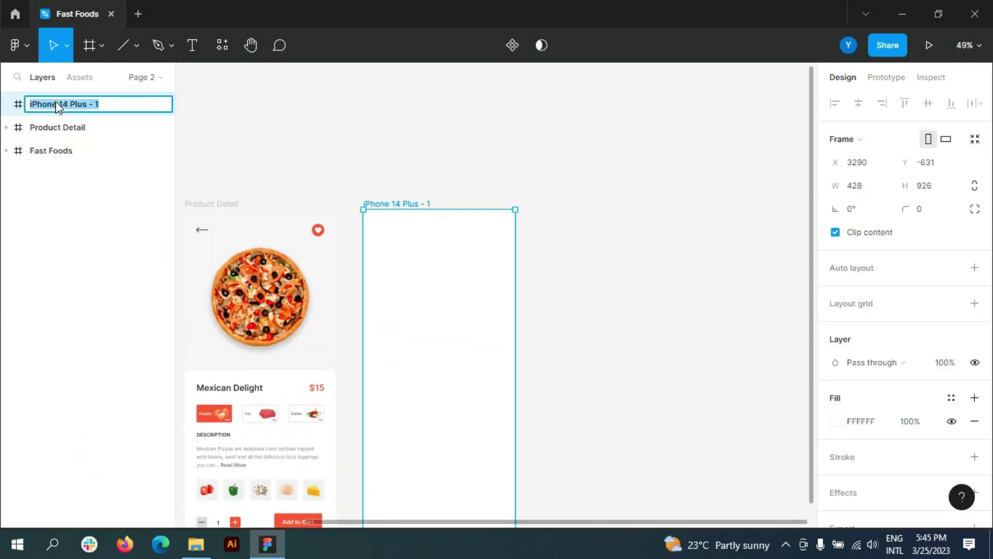
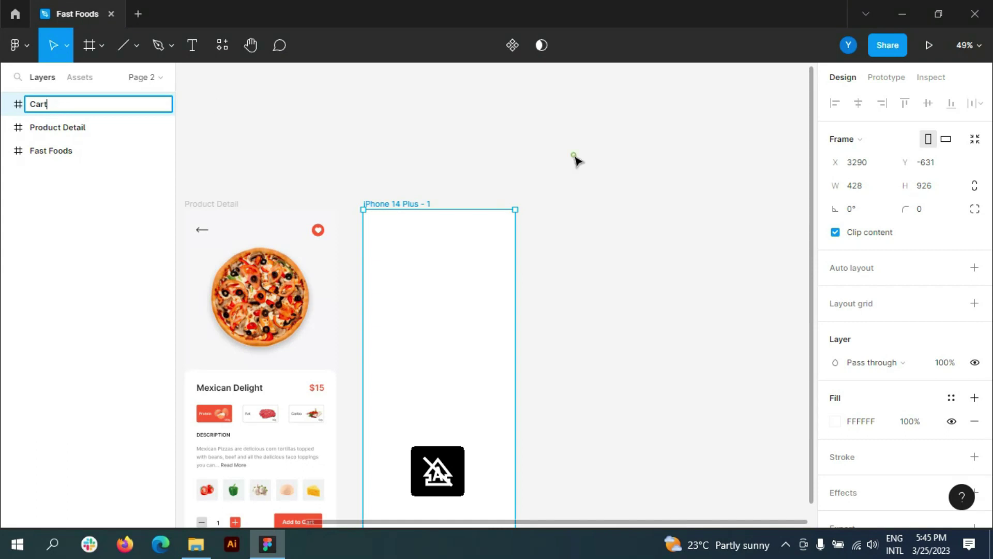
Name the frame Cart and Alt-drag a copy of the back arrow from Product Detail into it
{"action": "left_click", "coordinate": [533, 219]}
{"action": "scroll", "coordinate": [536, 219], "scroll_direction": "down", "scroll_amount": 1}
{"action": "scroll", "coordinate": [415, 162], "scroll_direction": "up", "scroll_amount": 1}
{"action": "scroll", "coordinate": [350, 149], "scroll_direction": "down", "scroll_amount": 3}
{"action": "scroll", "coordinate": [217, 187], "scroll_direction": "up", "scroll_amount": 2}
{"action": "left_click_drag", "start_coordinate": [217, 187], "coordinate": [383, 187]}
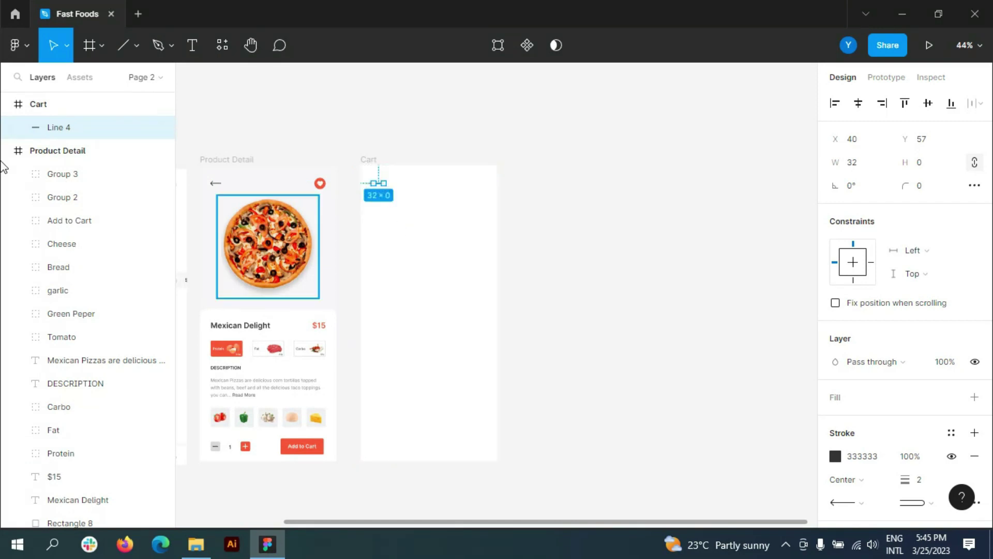
{"action": "left_click", "coordinate": [38, 104]}
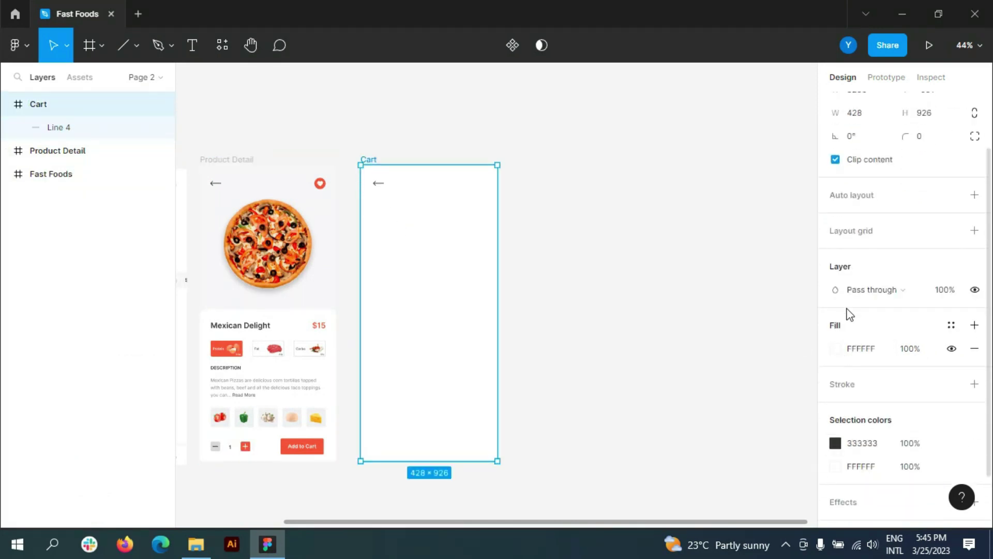
{"action": "scroll", "coordinate": [397, 184], "scroll_direction": "up", "scroll_amount": 3}
{"action": "scroll", "coordinate": [359, 244], "scroll_direction": "up", "scroll_amount": 2}
{"action": "left_click", "coordinate": [357, 243]}
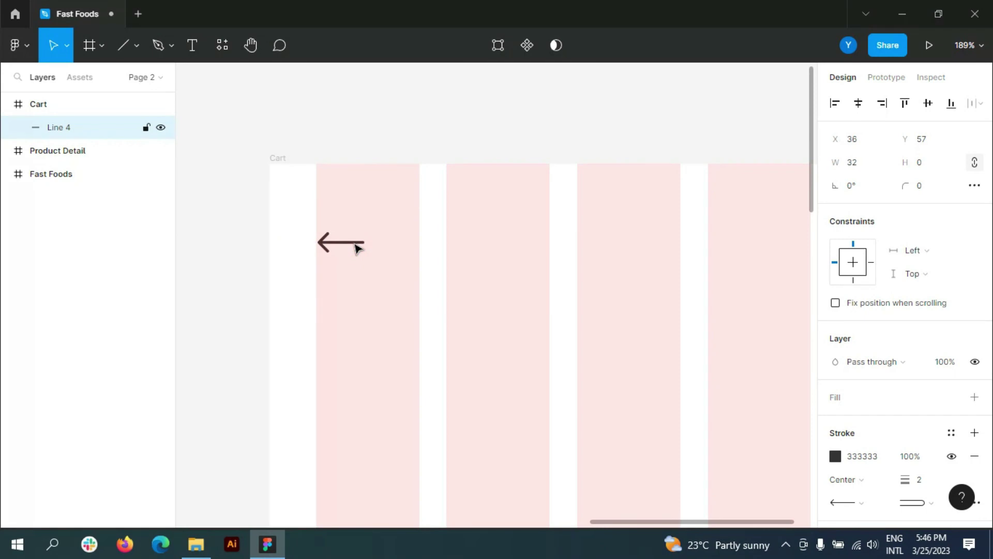
Place the trash icon image at the right of the Cart header
{"action": "left_click", "coordinate": [194, 554]}
{"action": "left_click_drag", "start_coordinate": [472, 107], "coordinate": [760, 249]}
{"action": "scroll", "coordinate": [657, 243], "scroll_direction": "down", "scroll_amount": 5}
{"action": "left_click_drag", "start_coordinate": [565, 236], "coordinate": [581, 239]}
{"action": "scroll", "coordinate": [604, 239], "scroll_direction": "up", "scroll_amount": 5}
{"action": "key", "text": "Right"}
{"action": "key", "text": "Right"}
{"action": "key", "text": "Right"}
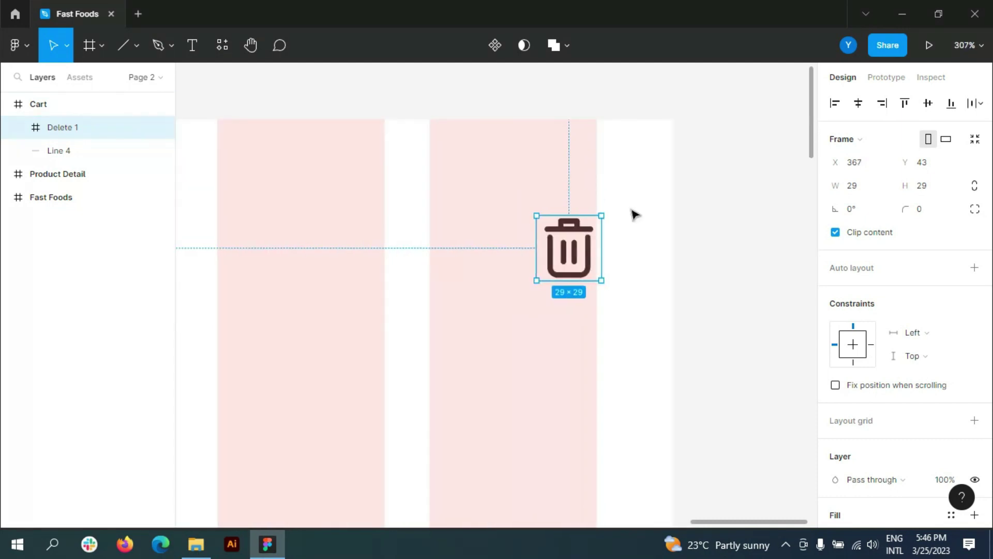
{"action": "scroll", "coordinate": [679, 205], "scroll_direction": "down", "scroll_amount": 3}
Add a 'Cart' title centred between the back arrow and trash icon
{"action": "left_click", "coordinate": [192, 45]}
{"action": "left_click", "coordinate": [395, 207]}
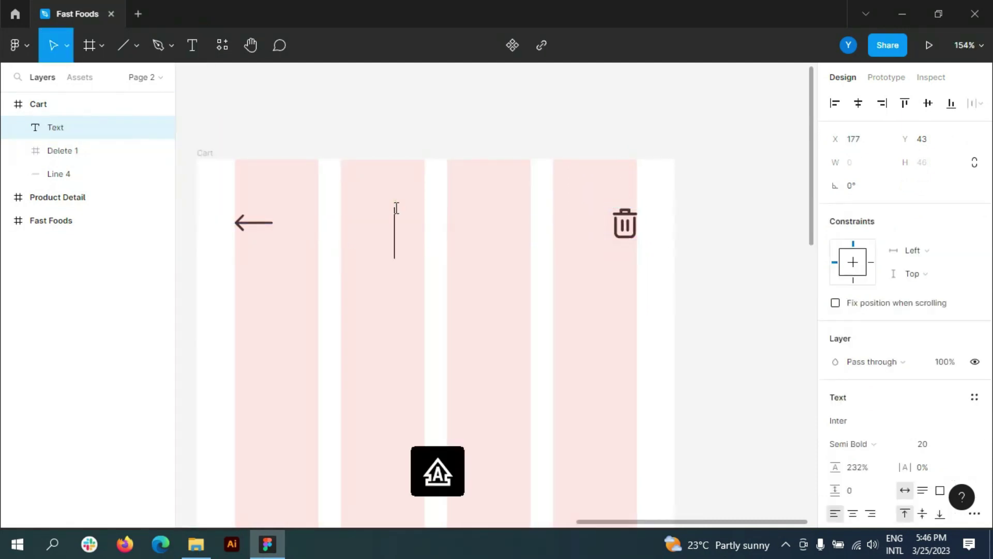
{"action": "type", "text": "Cart"}
{"action": "left_click_drag", "start_coordinate": [417, 242], "coordinate": [433, 232]}
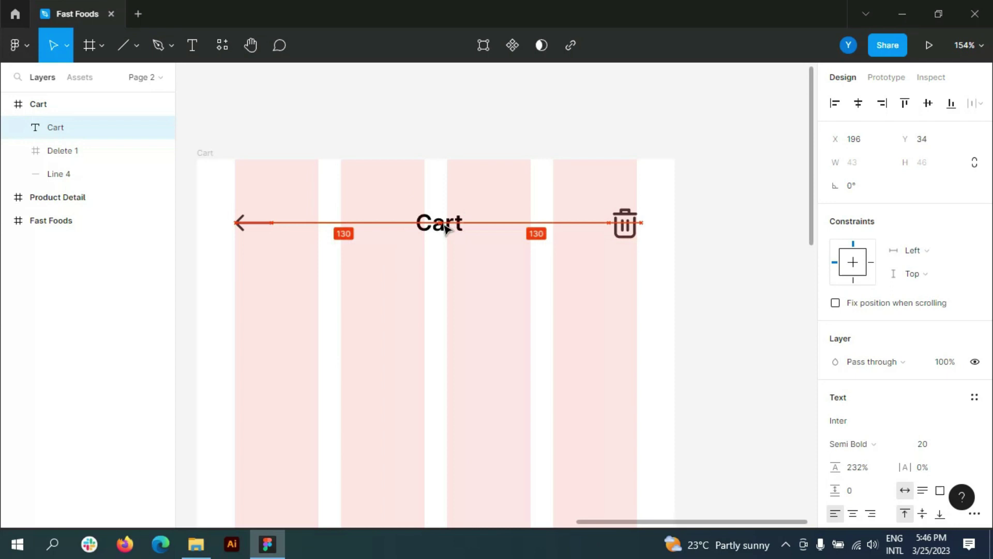
{"action": "scroll", "coordinate": [569, 262], "scroll_direction": "down", "scroll_amount": 3}
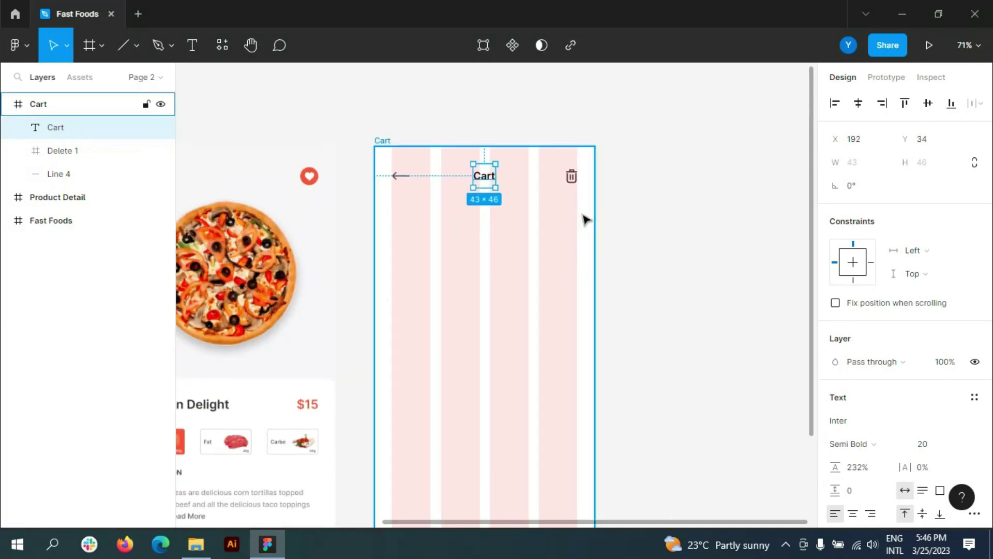
{"action": "left_click", "coordinate": [136, 48]}
Draw a rectangle under the header with height 125 and corner radius 15
{"action": "left_click", "coordinate": [99, 80]}
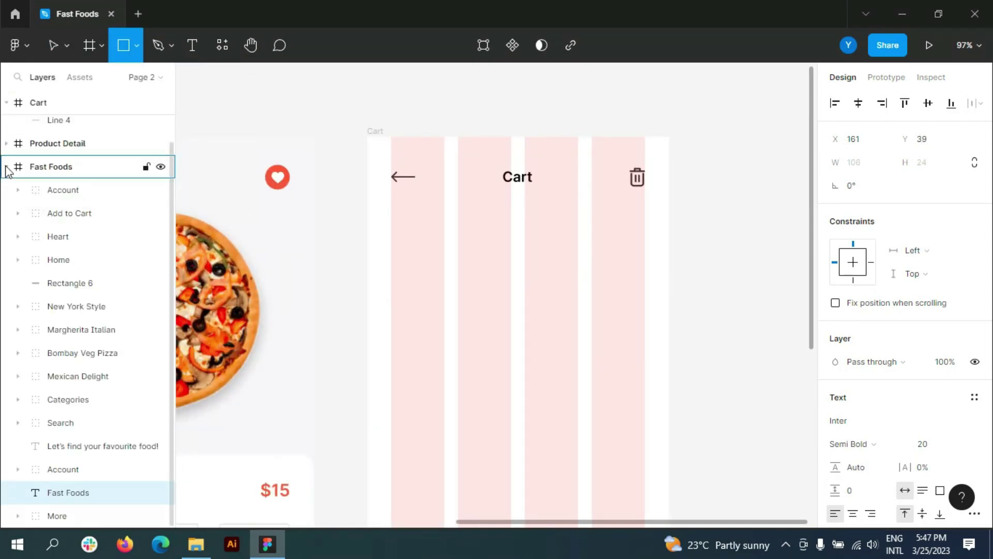
{"action": "mouse_move", "coordinate": [393, 217]}
{"action": "left_mouse_down"}
{"action": "mouse_move", "coordinate": [603, 270]}
{"action": "mouse_move", "coordinate": [647, 261]}
{"action": "left_mouse_up"}
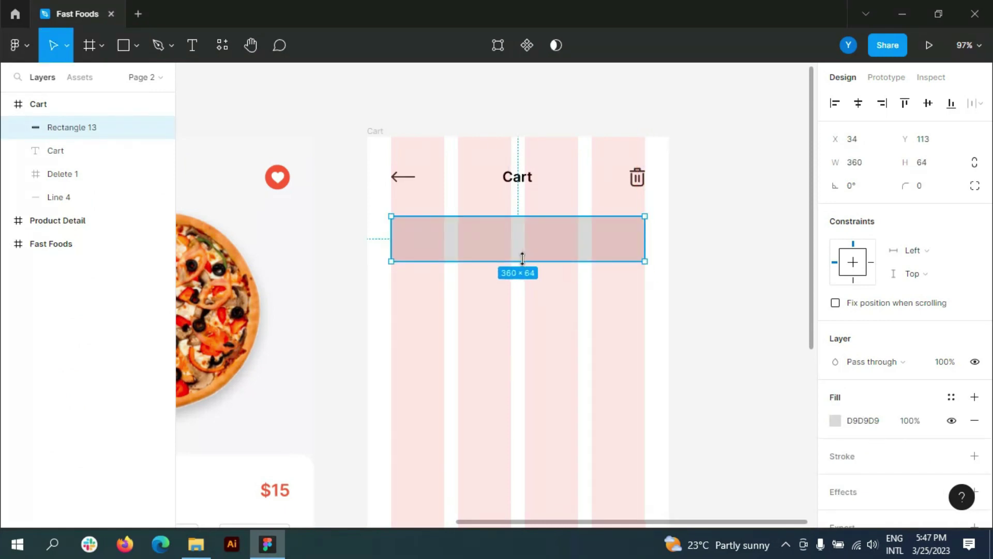
{"action": "left_click", "coordinate": [933, 166]}
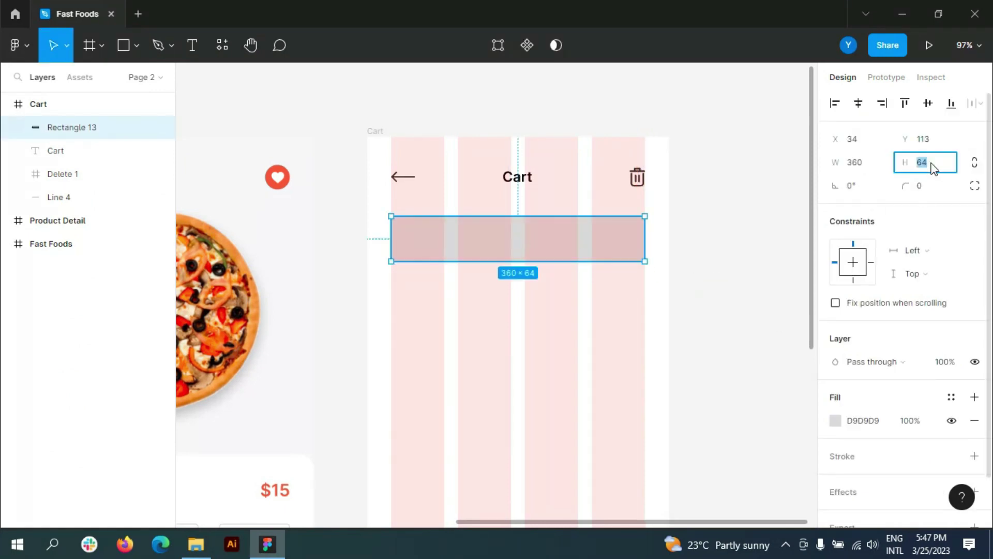
{"action": "type", "text": "125"}
{"action": "left_click", "coordinate": [933, 186]}
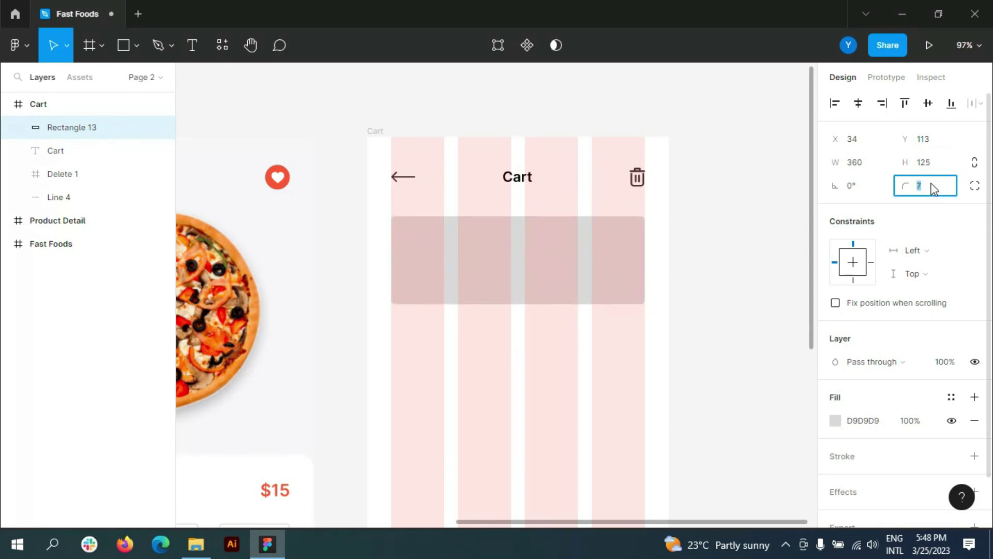
{"action": "type", "text": "15"}
{"action": "key", "text": "Return"}
{"action": "left_click", "coordinate": [700, 175]}
{"action": "left_click_drag", "start_coordinate": [514, 259], "coordinate": [516, 261]}
Fill the card with an eyedropped light grey and bring the pizza image onto it
{"action": "left_click", "coordinate": [835, 420]}
{"action": "left_click", "coordinate": [666, 364]}
{"action": "left_click", "coordinate": [302, 245]}
{"action": "key", "text": "Escape"}
{"action": "left_click", "coordinate": [950, 327]}
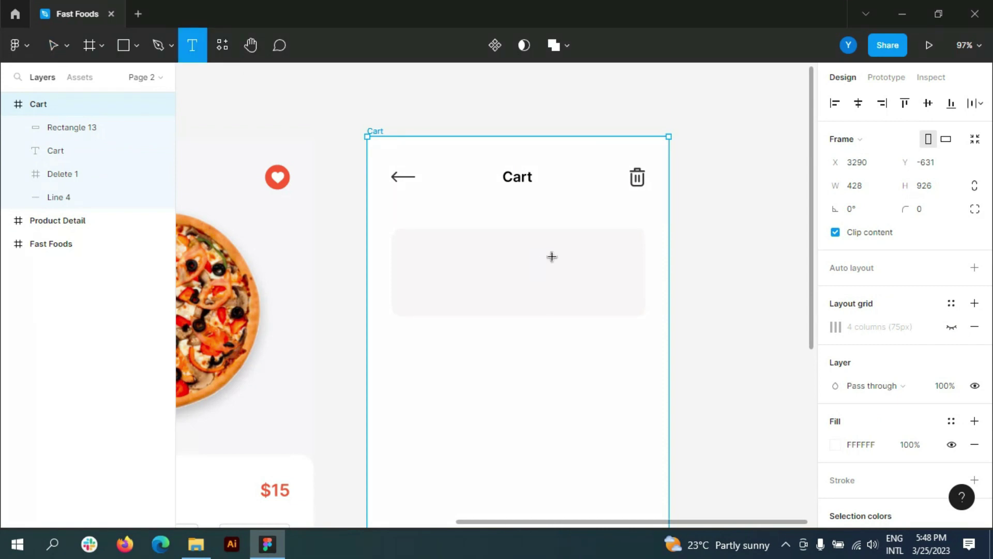
{"action": "key", "text": "alt+Tab"}
{"action": "mouse_move", "coordinate": [314, 206]}
{"action": "left_mouse_down"}
{"action": "mouse_move", "coordinate": [472, 322]}
{"action": "mouse_move", "coordinate": [433, 271]}
{"action": "left_mouse_up"}
Place the pizza at the card's left and type 'Mexican Delight' beside it
{"action": "left_click", "coordinate": [193, 45]}
{"action": "scroll", "coordinate": [512, 247], "scroll_direction": "down", "scroll_amount": 3}
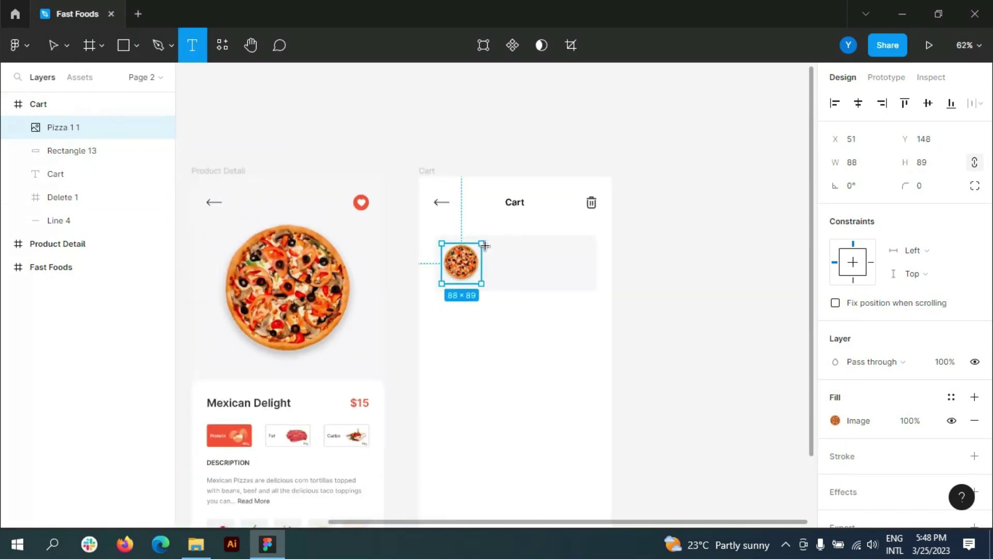
{"action": "left_click", "coordinate": [495, 250]}
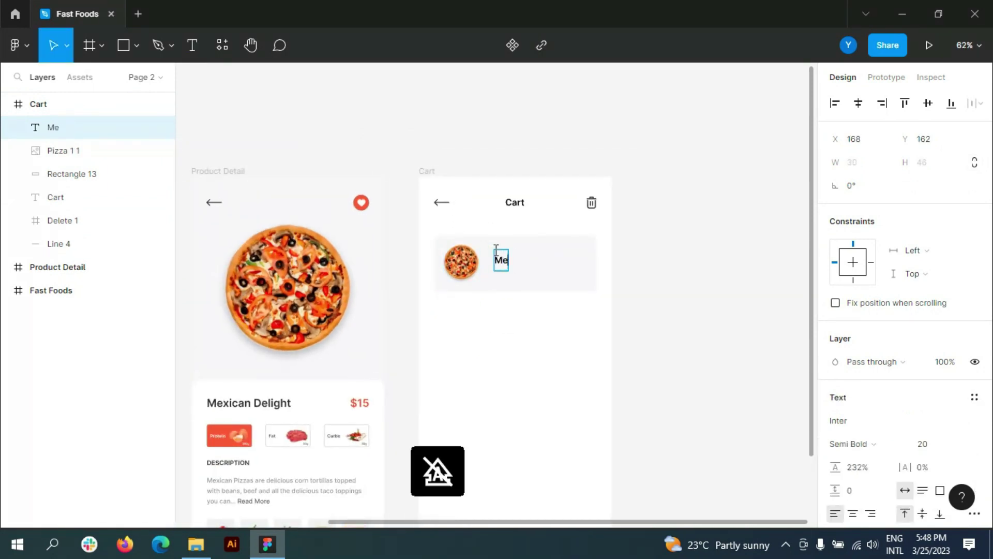
{"action": "type", "text": "xican De"}
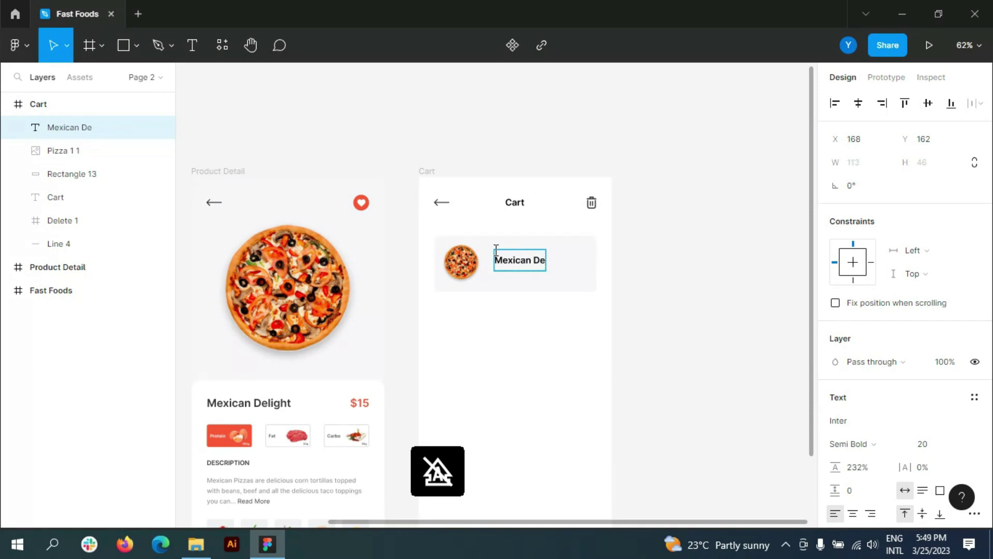
{"action": "type", "text": "li"}
{"action": "scroll", "coordinate": [554, 275], "scroll_direction": "up", "scroll_amount": 3, "text": "ctrl"}
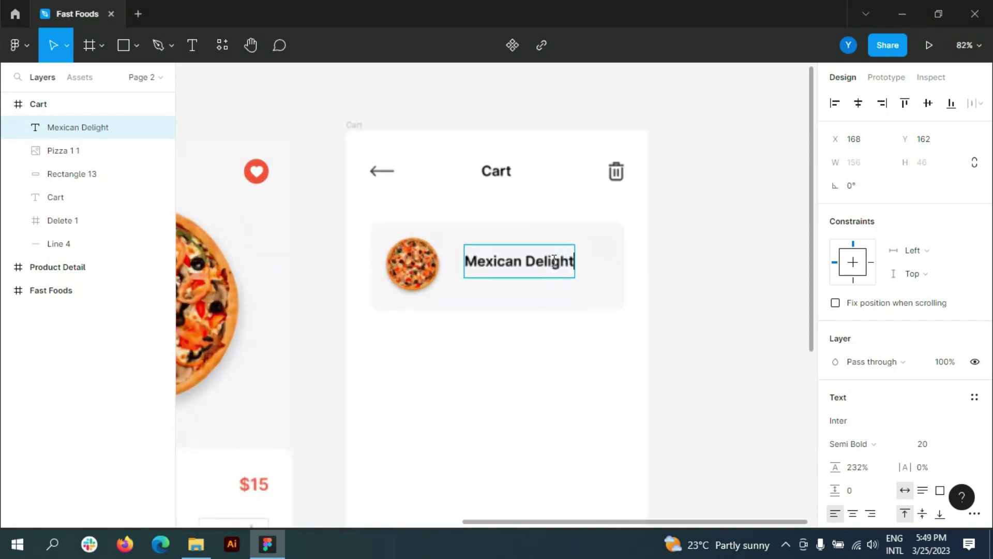
{"action": "scroll", "coordinate": [554, 275], "scroll_direction": "up", "scroll_amount": 2, "text": "ctrl"}
{"action": "double_click", "coordinate": [469, 126]}
{"action": "scroll", "coordinate": [900, 401], "scroll_direction": "down", "scroll_amount": 5}
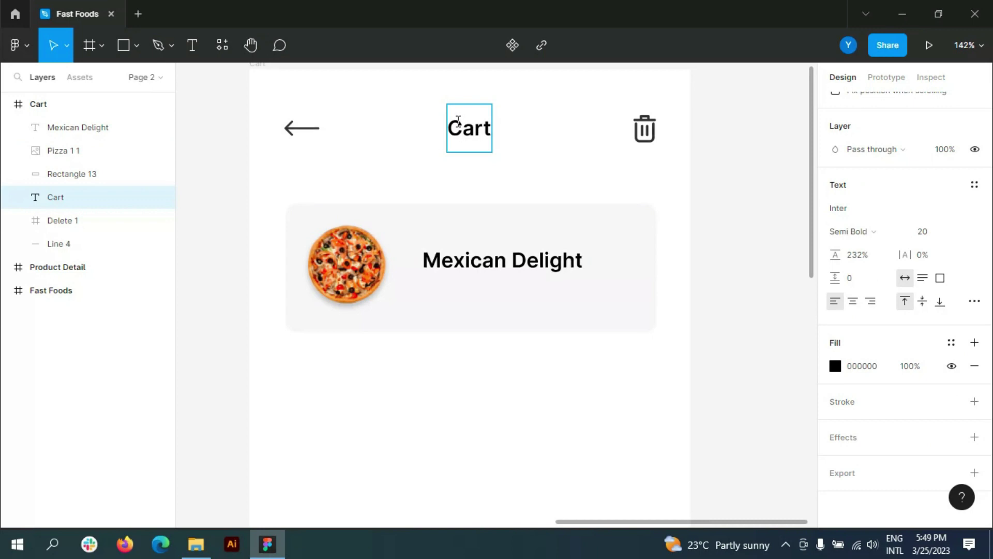
{"action": "key", "text": "ctrl+a"}
Style 'Mexican Delight' dark grey 333333 at size 16, positioned beside the pizza
{"action": "left_click", "coordinate": [510, 261]}
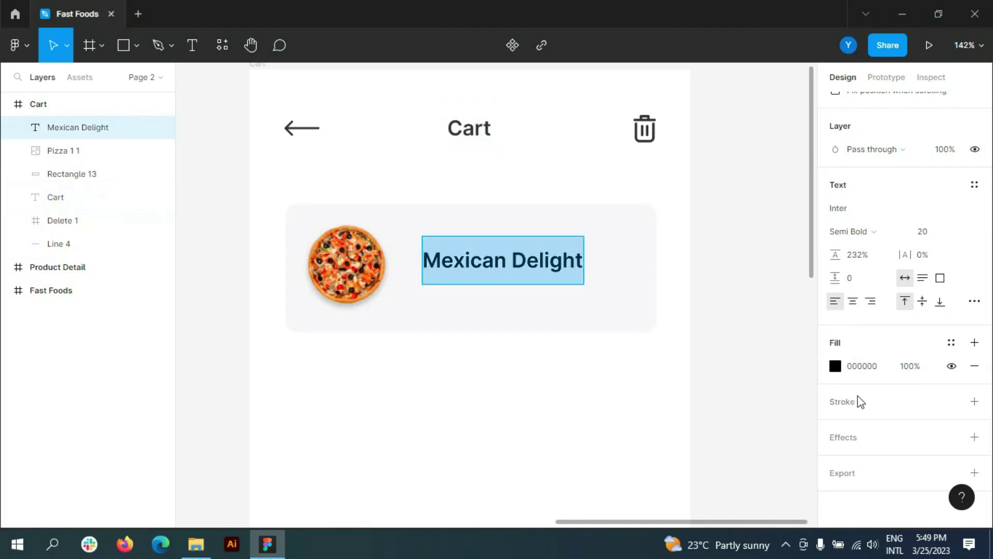
{"action": "type", "text": "333333"}
{"action": "key", "text": "Return"}
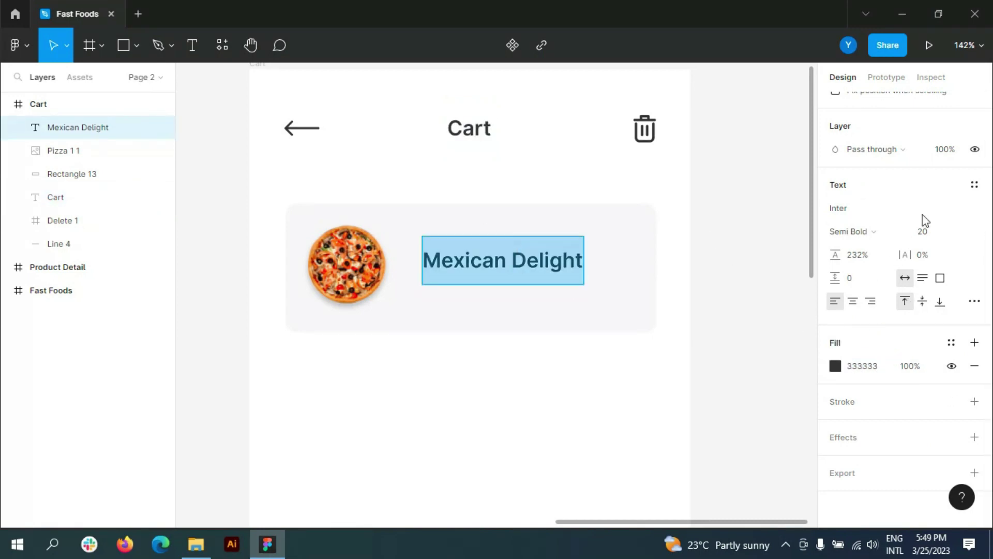
{"action": "left_click", "coordinate": [960, 232]}
{"action": "left_click", "coordinate": [949, 177]}
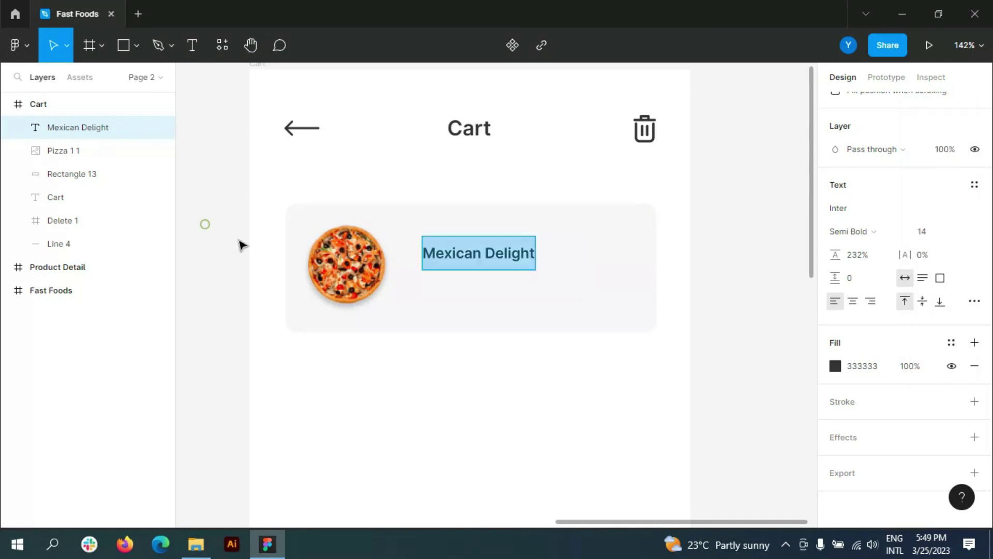
{"action": "left_click_drag", "start_coordinate": [470, 258], "coordinate": [458, 248]}
{"action": "left_click", "coordinate": [960, 233]}
{"action": "left_click", "coordinate": [949, 248]}
Add a size 10 'Pizza Foods' label just under Mexican Delight
{"action": "left_click", "coordinate": [193, 45]}
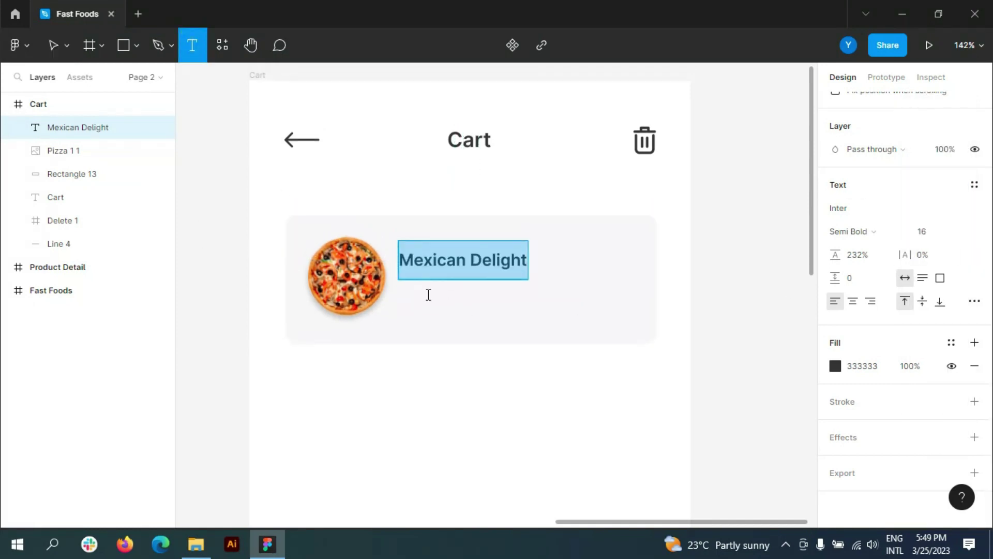
{"action": "scroll", "coordinate": [427, 293], "scroll_direction": "up", "scroll_amount": 5}
{"action": "left_click", "coordinate": [421, 291]}
{"action": "type", "text": "Pizza Foods"}
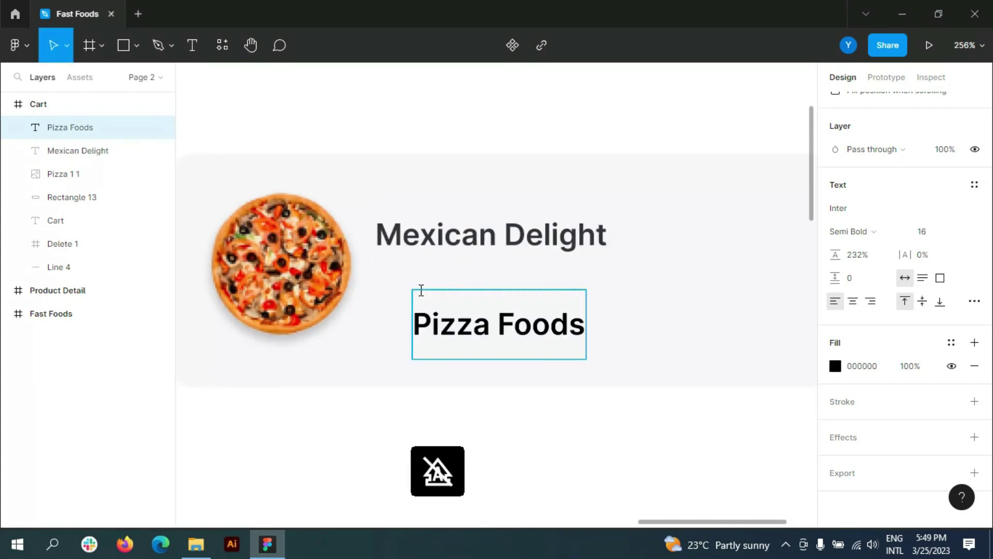
{"action": "key", "text": "ctrl+a"}
{"action": "left_click", "coordinate": [960, 232]}
{"action": "left_click", "coordinate": [952, 163]}
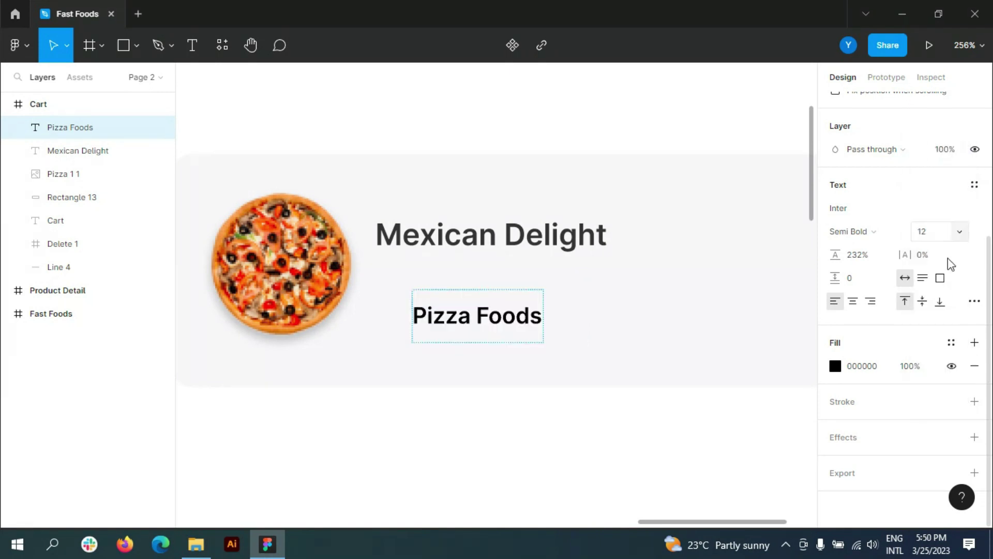
{"action": "left_click", "coordinate": [960, 232]}
{"action": "left_click", "coordinate": [942, 198]}
{"action": "key", "text": "Escape"}
{"action": "left_click_drag", "start_coordinate": [461, 310], "coordinate": [425, 269]}
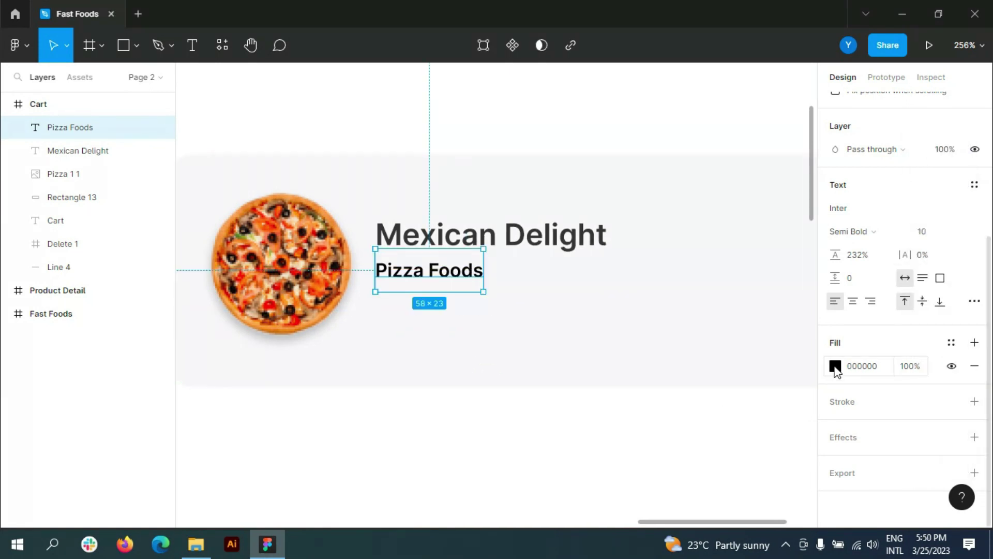
Colour the 'Pizza Foods' label grey
{"action": "left_click", "coordinate": [836, 366]}
{"action": "left_click", "coordinate": [766, 457]}
{"action": "left_click", "coordinate": [661, 474]}
{"action": "left_click", "coordinate": [437, 472]}
{"action": "left_click", "coordinate": [404, 443]}
{"action": "scroll", "coordinate": [404, 443], "scroll_direction": "down", "scroll_amount": 3}
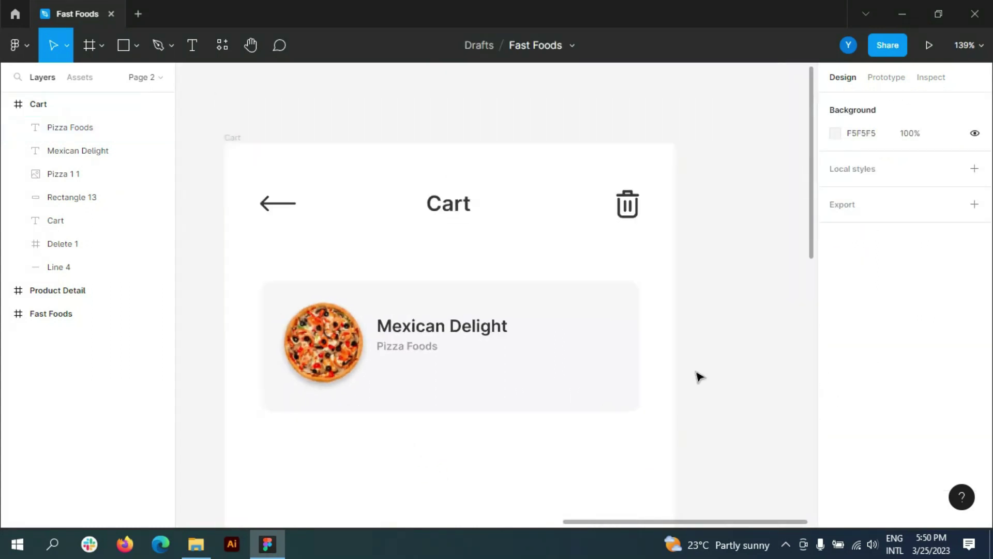
{"action": "scroll", "coordinate": [699, 376], "scroll_direction": "up", "scroll_amount": 2}
{"action": "left_click", "coordinate": [193, 46]}
Add a red 18 pt '$15' price at the card's right, aligned with Mexican Delight
{"action": "left_click", "coordinate": [554, 378]}
{"action": "type", "text": "$15"}
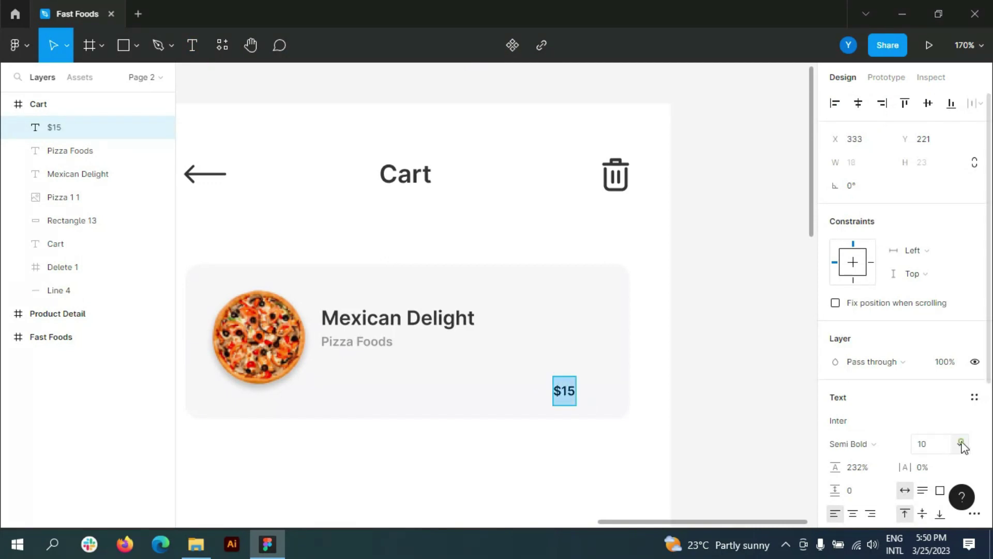
{"action": "left_click", "coordinate": [960, 444]}
{"action": "left_click", "coordinate": [940, 370]}
{"action": "key", "text": "Escape"}
{"action": "left_click_drag", "start_coordinate": [575, 406], "coordinate": [589, 398]}
{"action": "scroll", "coordinate": [837, 436], "scroll_direction": "down", "scroll_amount": 3}
{"action": "left_click", "coordinate": [836, 436]}
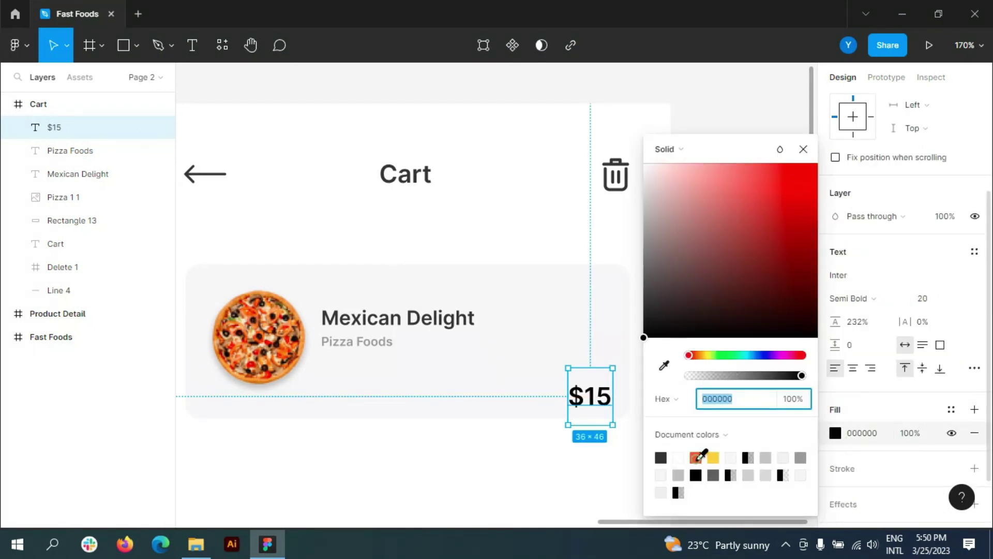
{"action": "left_click", "coordinate": [705, 454]}
{"action": "left_click", "coordinate": [727, 221]}
{"action": "left_click_drag", "start_coordinate": [590, 396], "coordinate": [602, 322]}
{"action": "type", "text": "18"}
{"action": "key", "text": "Return"}
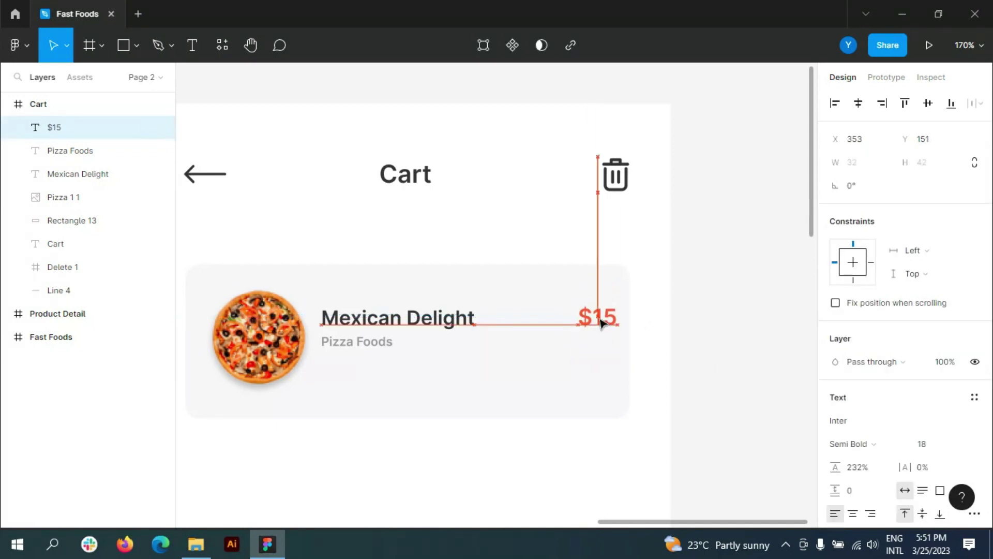
Draw a 25×25 grey circle below the Pizza Foods label
{"action": "left_click", "coordinate": [138, 42]}
{"action": "left_click", "coordinate": [91, 130]}
{"action": "mouse_move", "coordinate": [323, 377]}
{"action": "left_mouse_down"}
{"action": "mouse_move", "coordinate": [349, 408]}
{"action": "mouse_move", "coordinate": [337, 384]}
{"action": "left_mouse_up"}
{"action": "left_click", "coordinate": [936, 170]}
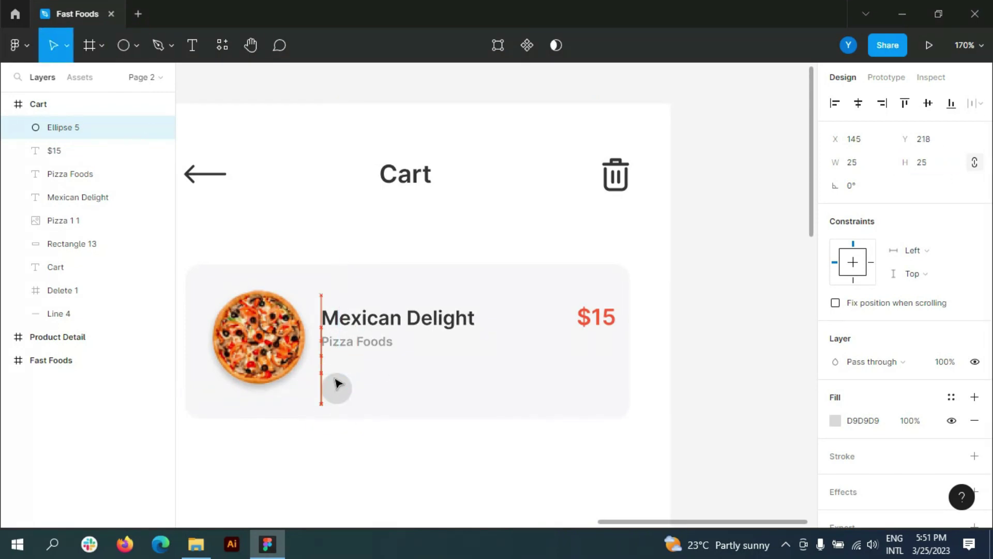
Draw a horizontal minus line across the circle with stroke 2 and round caps
{"action": "scroll", "coordinate": [350, 380], "scroll_direction": "up", "scroll_amount": 5, "text": "ctrl"}
{"action": "left_click", "coordinate": [137, 46]}
{"action": "left_click", "coordinate": [88, 98]}
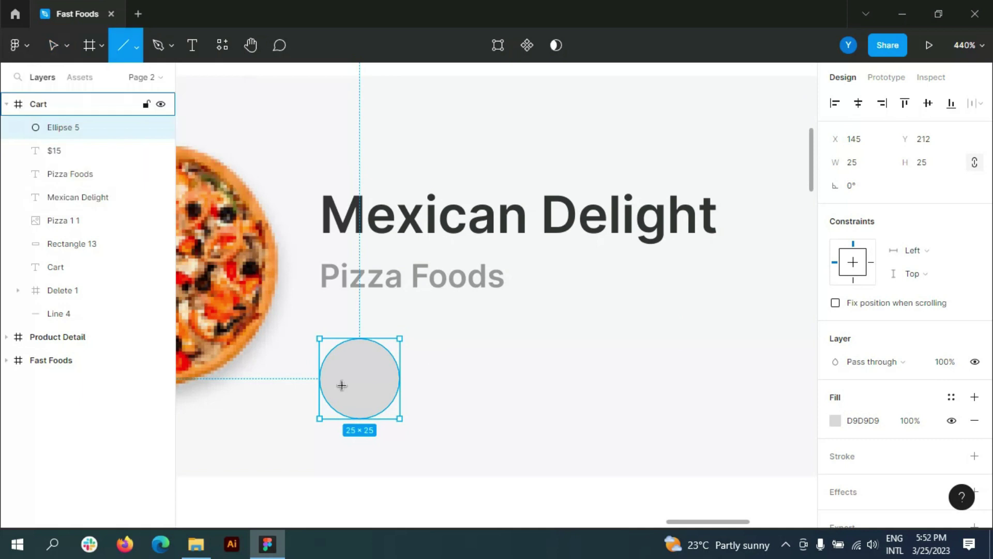
{"action": "left_click_drag", "start_coordinate": [339, 380], "coordinate": [380, 376]}
{"action": "scroll", "coordinate": [363, 377], "scroll_direction": "up", "scroll_amount": 4, "text": "ctrl"}
{"action": "left_click", "coordinate": [921, 482]}
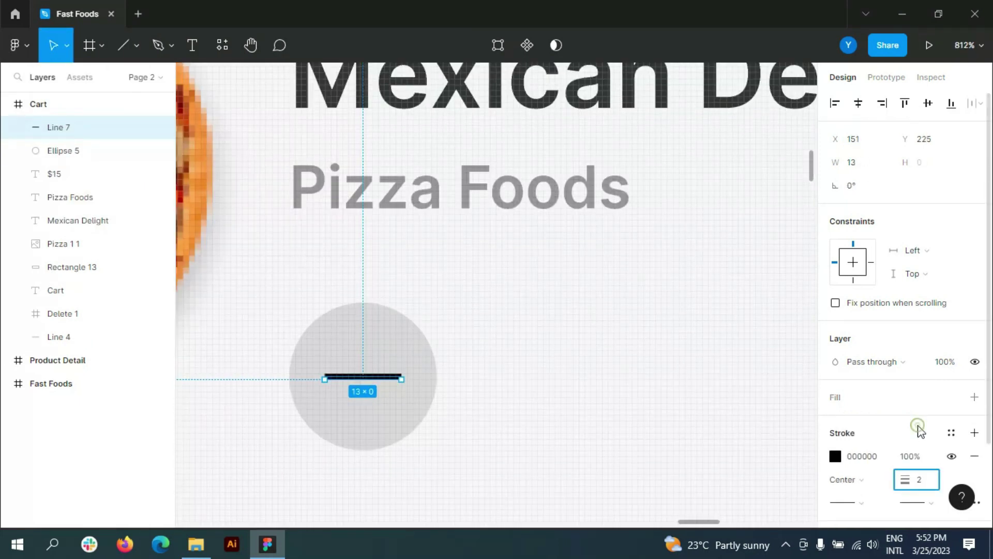
{"action": "scroll", "coordinate": [918, 429], "scroll_direction": "down", "scroll_amount": 2}
{"action": "left_click", "coordinate": [916, 402]}
{"action": "left_click", "coordinate": [874, 486]}
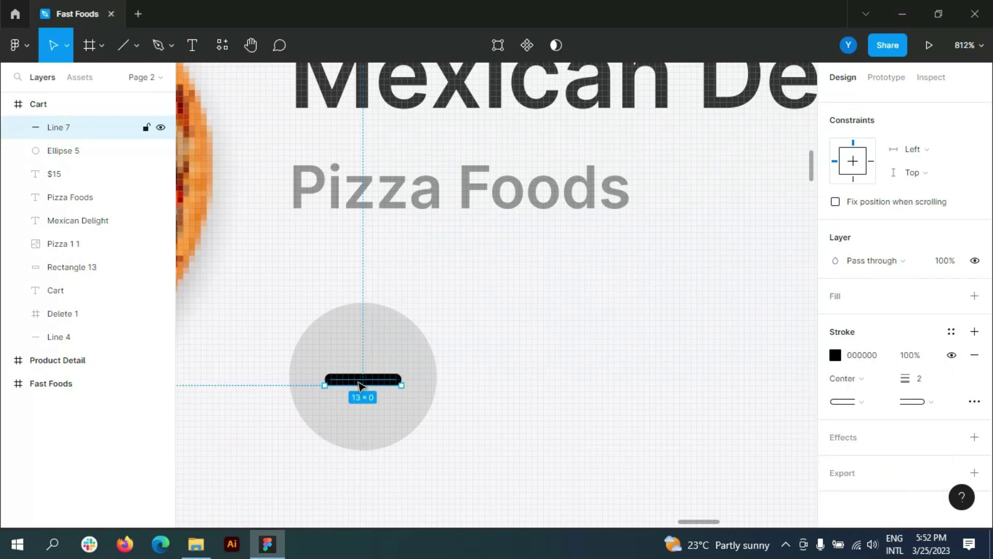
Group the circle and minus line, then Alt-drag a copy to the right
{"action": "left_click", "coordinate": [390, 412]}
{"action": "scroll", "coordinate": [363, 393], "scroll_direction": "down", "scroll_amount": 2, "text": "ctrl"}
{"action": "left_click", "coordinate": [336, 371]}
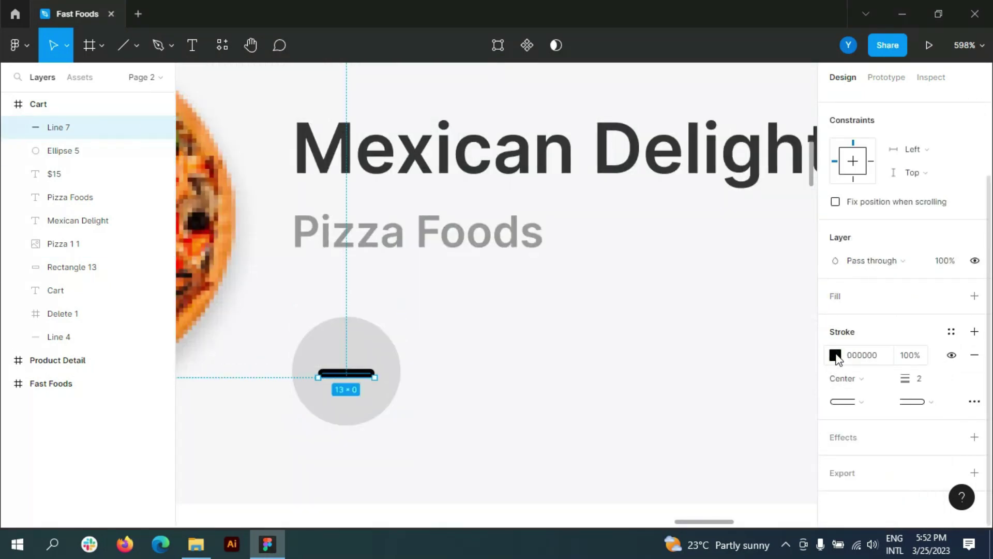
{"action": "left_click", "coordinate": [837, 357]}
{"action": "left_click", "coordinate": [665, 451]}
{"action": "key", "text": "ctrl+g"}
{"action": "left_click_drag", "start_coordinate": [474, 188], "coordinate": [522, 188]}
Make the copied button's circle red and its line white FFFFFF
{"action": "left_click", "coordinate": [18, 127]}
{"action": "left_click", "coordinate": [77, 173]}
{"action": "left_click", "coordinate": [836, 367]}
{"action": "left_click", "coordinate": [695, 453]}
{"action": "key", "text": "Escape"}
{"action": "left_click", "coordinate": [153, 148]}
{"action": "left_click", "coordinate": [862, 401]}
{"action": "type", "text": "FFFFFF"}
{"action": "key", "text": "Return"}
Duplicate the white line and rotate it upright to form a plus sign
{"action": "scroll", "coordinate": [520, 176], "scroll_direction": "up", "scroll_amount": 5}
{"action": "scroll", "coordinate": [520, 175], "scroll_direction": "up", "scroll_amount": 2}
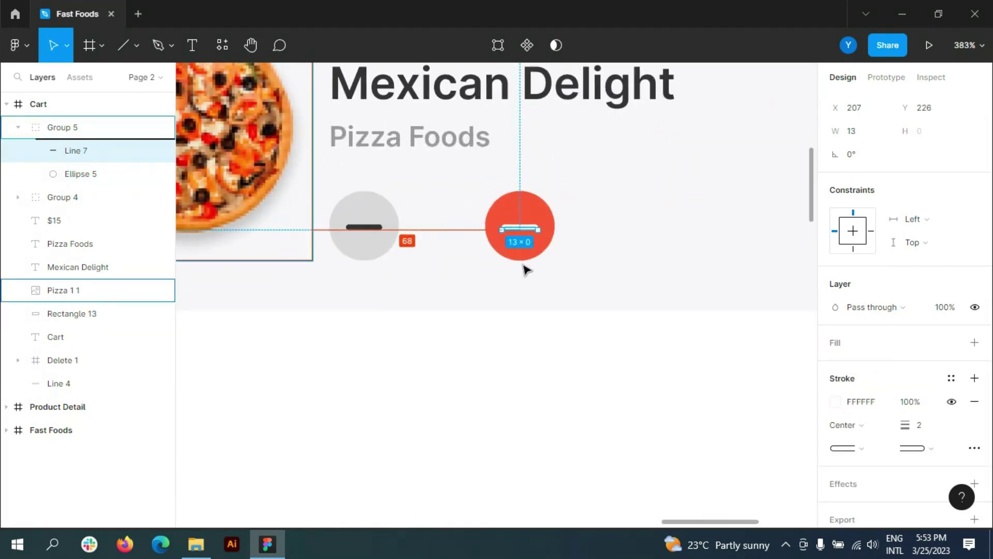
{"action": "key", "text": "ctrl+d"}
{"action": "left_click_drag", "start_coordinate": [517, 273], "coordinate": [521, 278]}
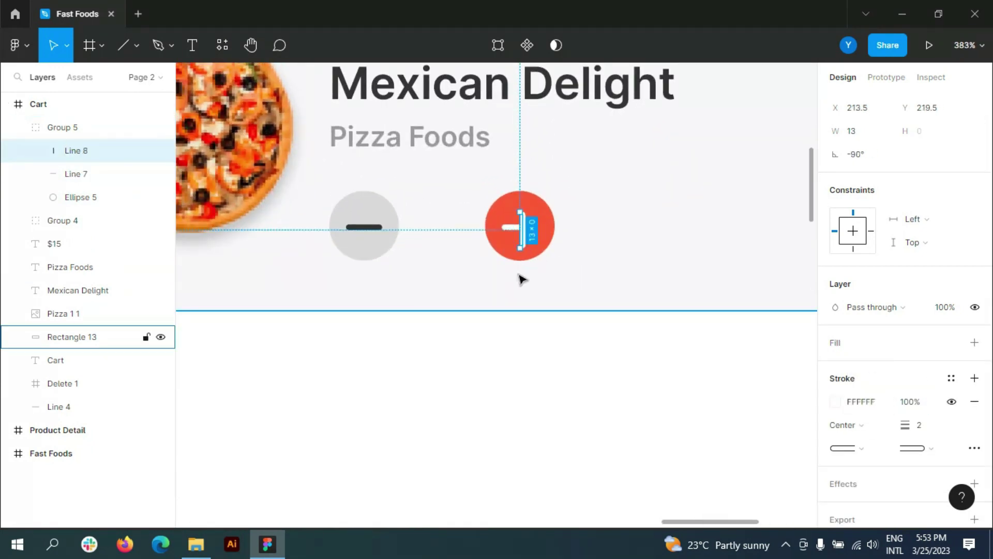
{"action": "scroll", "coordinate": [523, 248], "scroll_direction": "up", "scroll_amount": 3}
{"action": "scroll", "coordinate": [525, 248], "scroll_direction": "up", "scroll_amount": 2}
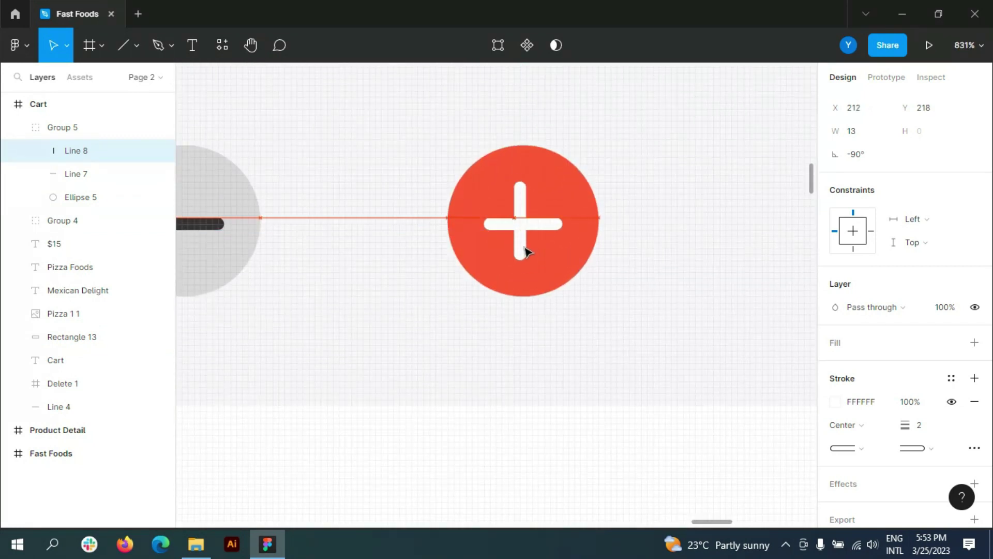
{"action": "scroll", "coordinate": [548, 290], "scroll_direction": "down", "scroll_amount": 3}
{"action": "scroll", "coordinate": [538, 383], "scroll_direction": "down", "scroll_amount": 3}
{"action": "left_click", "coordinate": [505, 430]}
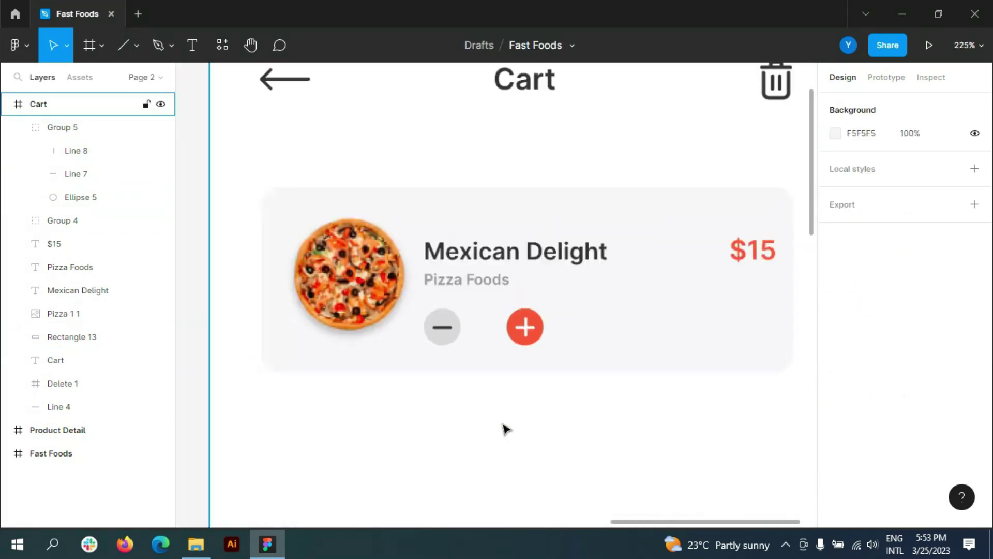
{"action": "scroll", "coordinate": [569, 419], "scroll_direction": "down", "scroll_amount": 2}
{"action": "scroll", "coordinate": [583, 416], "scroll_direction": "down", "scroll_amount": 1}
{"action": "scroll", "coordinate": [584, 399], "scroll_direction": "up", "scroll_amount": 3}
Add a dark grey 333333 quantity '1' centred between the minus and plus buttons
{"action": "key", "text": "t"}
{"action": "left_click", "coordinate": [468, 340]}
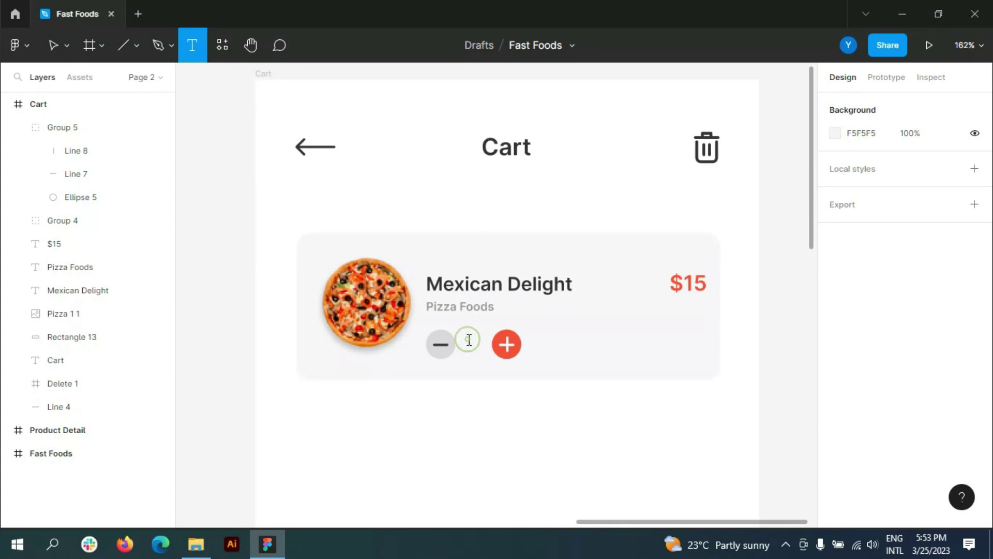
{"action": "type", "text": "1"}
{"action": "key", "text": "Escape"}
{"action": "scroll", "coordinate": [858, 405], "scroll_direction": "down", "scroll_amount": 5}
{"action": "key", "text": "Return"}
{"action": "left_click_drag", "start_coordinate": [473, 369], "coordinate": [475, 345]}
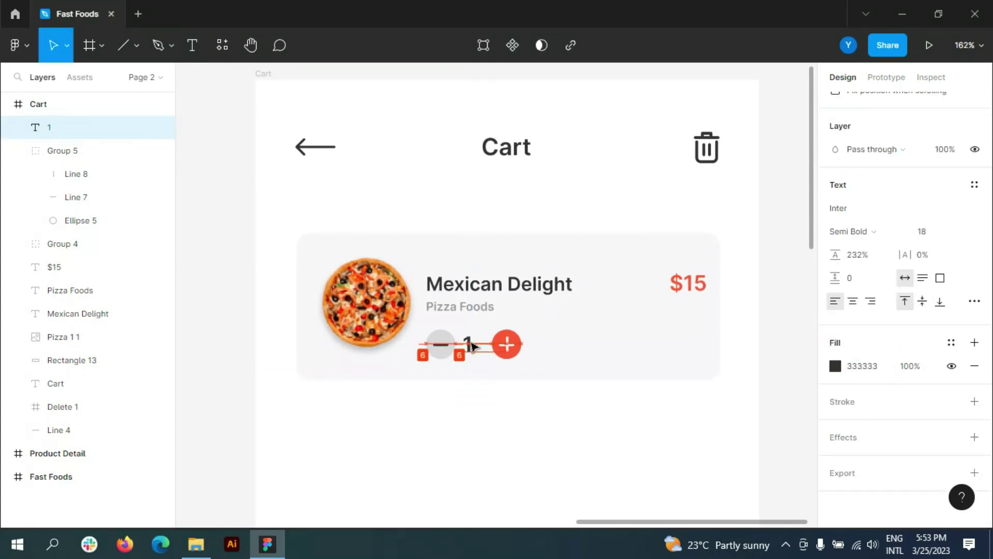
{"action": "left_click", "coordinate": [455, 440]}
{"action": "scroll", "coordinate": [654, 333], "scroll_direction": "down", "scroll_amount": 5}
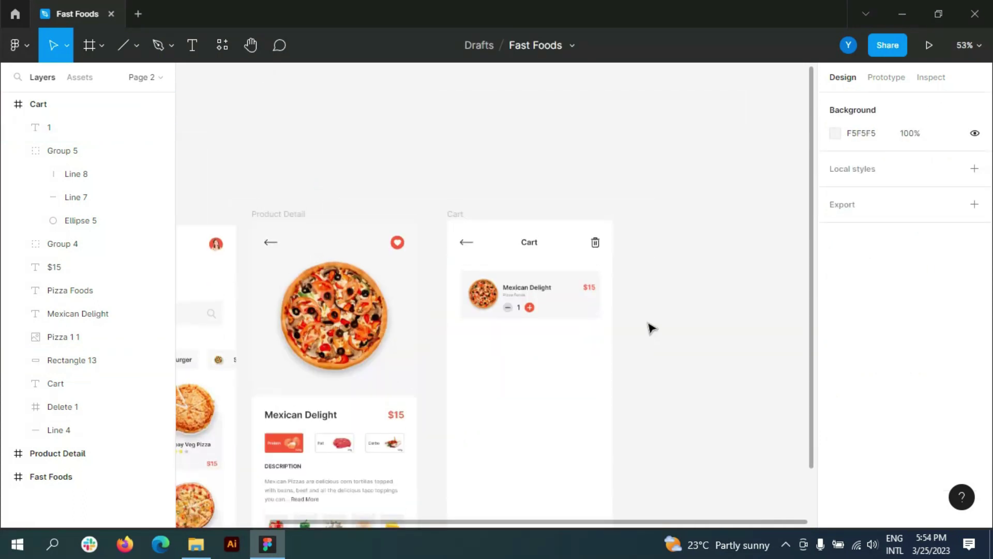
{"action": "scroll", "coordinate": [651, 329], "scroll_direction": "up", "scroll_amount": 1}
Group all of the first card's layers and name the group Product 1
{"action": "left_click", "coordinate": [18, 151]}
{"action": "left_click", "coordinate": [72, 290]}
{"action": "left_click", "coordinate": [60, 129], "text": "shift"}
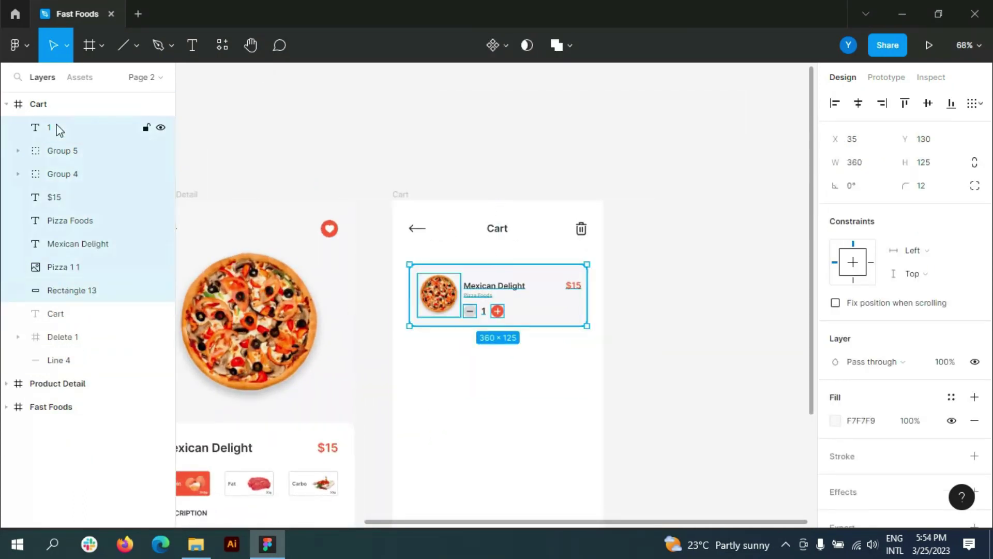
{"action": "key", "text": "ctrl+g"}
{"action": "double_click", "coordinate": [94, 125]}
{"action": "type", "text": "Produc"}
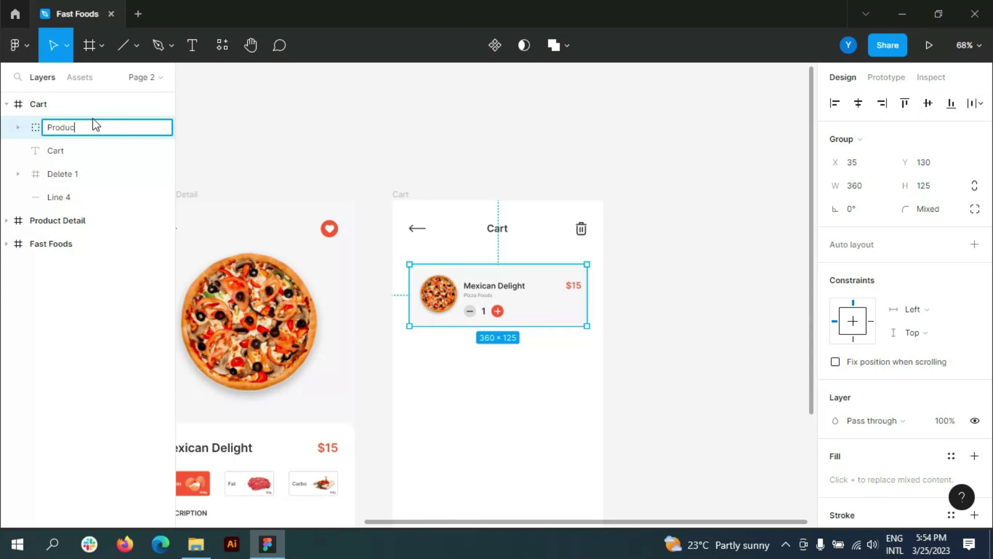
{"action": "key", "text": "Return"}
Duplicate the card below and replace its pizza image with the Burger 1 image
{"action": "left_click_drag", "start_coordinate": [525, 295], "coordinate": [525, 367]}
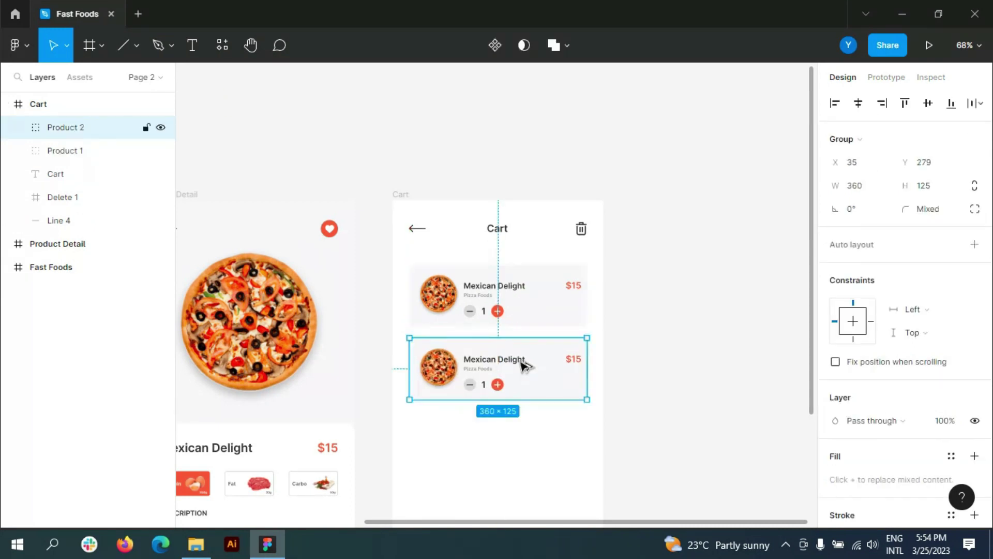
{"action": "left_click", "coordinate": [671, 279]}
{"action": "key", "text": "alt+Tab"}
{"action": "left_click_drag", "start_coordinate": [234, 108], "coordinate": [440, 375]}
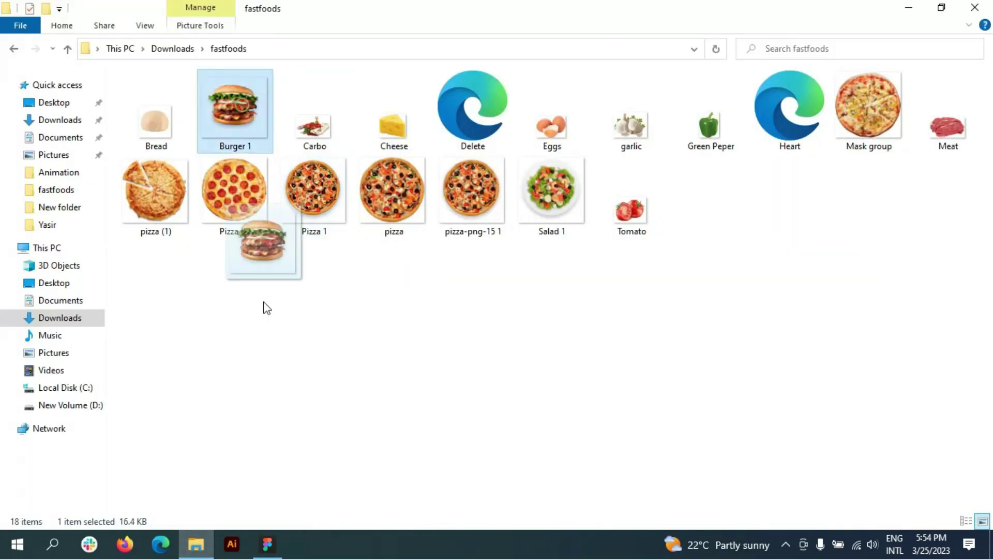
{"action": "scroll", "coordinate": [438, 376], "scroll_direction": "up", "scroll_amount": 3}
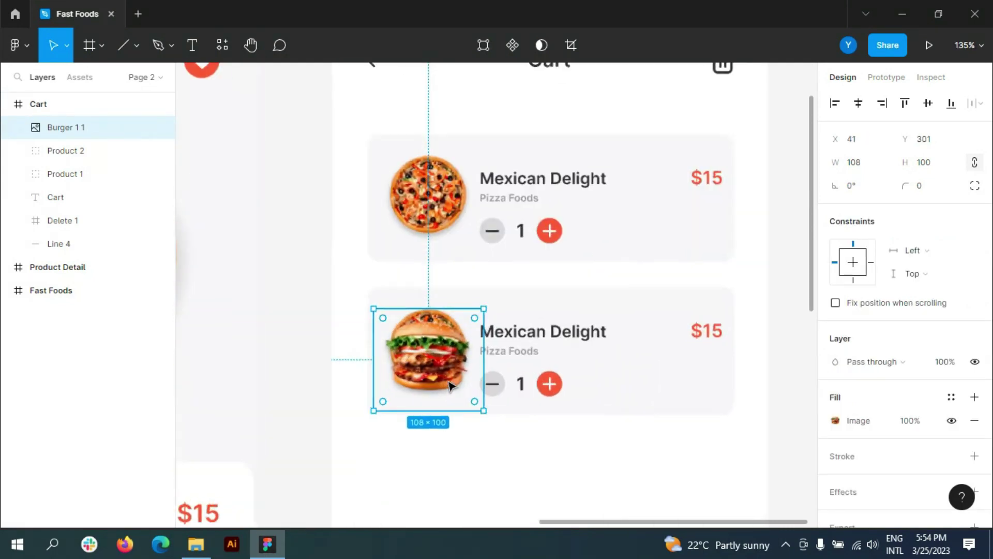
{"action": "scroll", "coordinate": [439, 376], "scroll_direction": "up", "scroll_amount": 2}
{"action": "scroll", "coordinate": [438, 376], "scroll_direction": "down", "scroll_amount": 2}
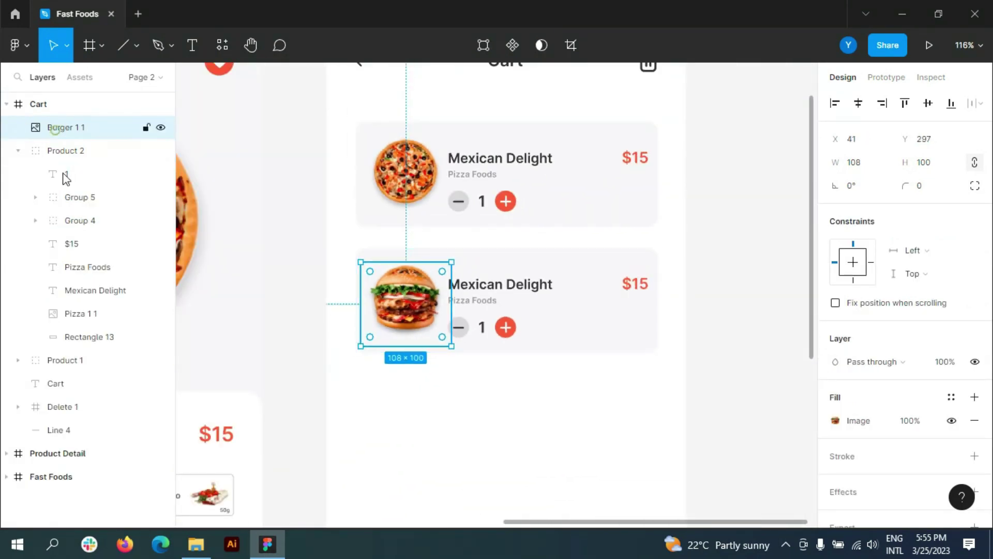
{"action": "left_click_drag", "start_coordinate": [21, 135], "coordinate": [64, 178]}
{"action": "left_click", "coordinate": [89, 312]}
{"action": "key", "text": "Delete"}
Retitle the second card Chicken Burger with the subtitle Burger Foods
{"action": "key", "text": "t"}
{"action": "scroll", "coordinate": [533, 295], "scroll_direction": "up", "scroll_amount": 3}
{"action": "left_click_drag", "start_coordinate": [413, 280], "coordinate": [561, 282]}
{"action": "type", "text": "c"}
{"action": "type", "text": "Che"}
{"action": "type", "text": " B"}
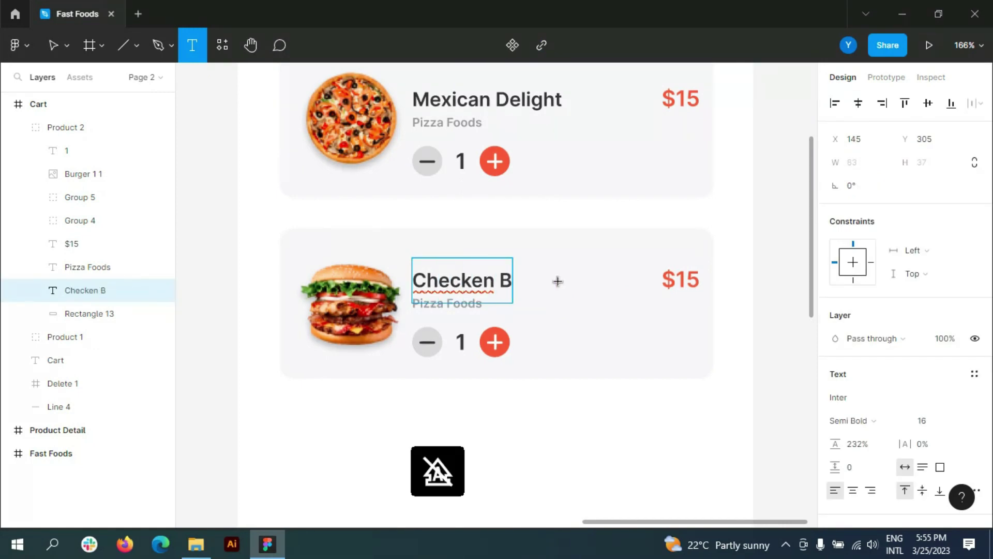
{"action": "type", "text": "er"}
{"action": "type", "text": "i"}
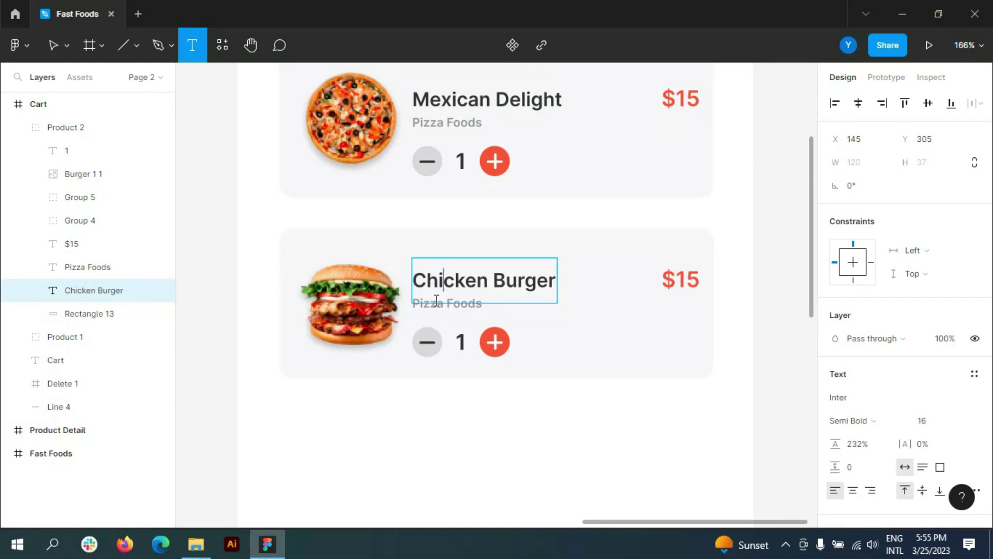
{"action": "double_click", "coordinate": [414, 303]}
{"action": "type", "text": "rger"}
{"action": "key", "text": "Escape"}
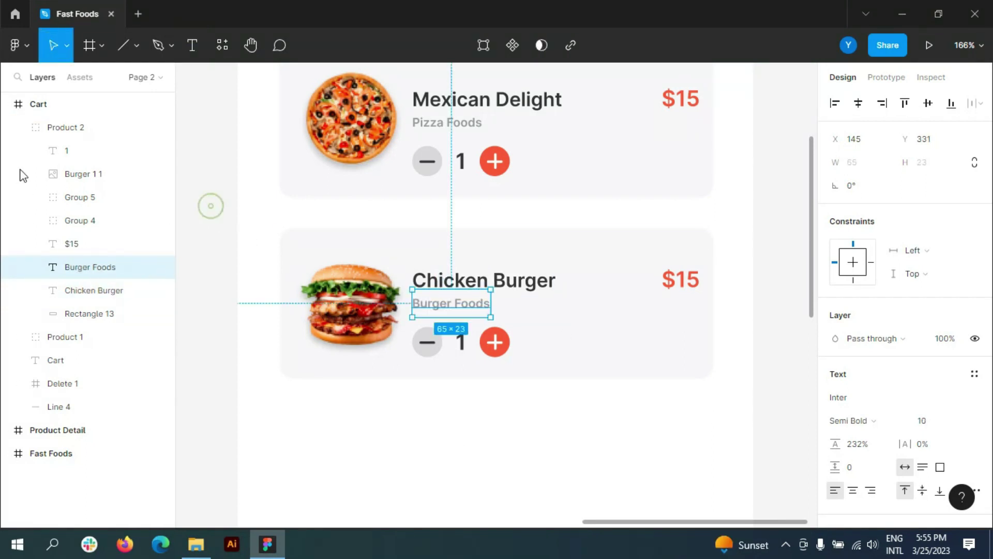
{"action": "key", "text": "Escape"}
Duplicate the burger card below and bring in the Salad 1 image
{"action": "scroll", "coordinate": [216, 209], "scroll_direction": "down", "scroll_amount": 4}
{"action": "left_click_drag", "start_coordinate": [460, 266], "coordinate": [461, 381]}
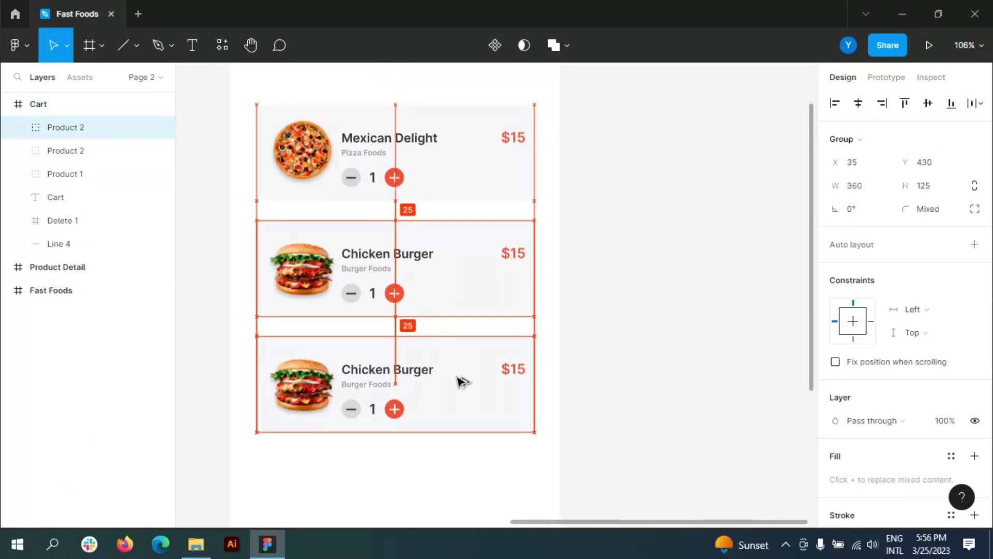
{"action": "key", "text": "alt+Tab"}
{"action": "left_click_drag", "start_coordinate": [552, 197], "coordinate": [272, 505]}
Swap the third card's burger image for the salad image
{"action": "key", "text": "ctrl+v"}
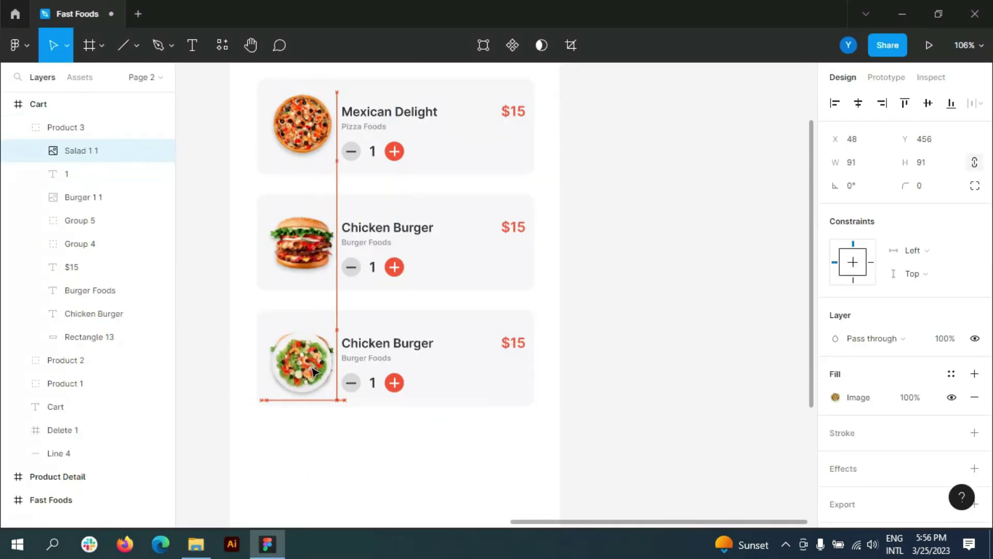
{"action": "left_click_drag", "start_coordinate": [87, 265], "coordinate": [86, 259]}
{"action": "left_click", "coordinate": [86, 174]}
{"action": "key", "text": "Delete"}
Change the third card's title to Italian Salad
{"action": "key", "text": "t"}
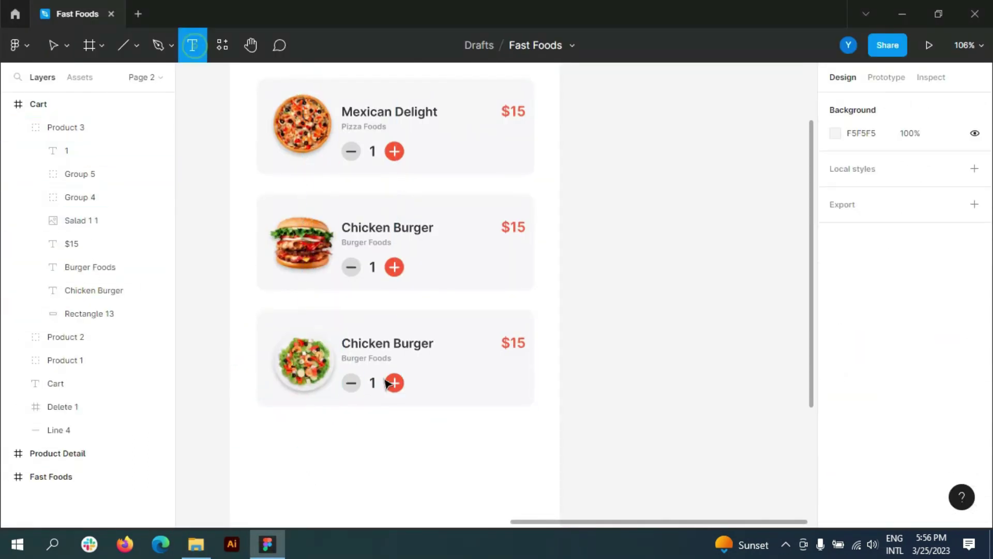
{"action": "scroll", "coordinate": [383, 362], "scroll_direction": "up", "scroll_amount": 5}
{"action": "left_click_drag", "start_coordinate": [307, 326], "coordinate": [563, 325]}
{"action": "key", "text": "ctrl+a"}
{"action": "key", "text": "BackSpace"}
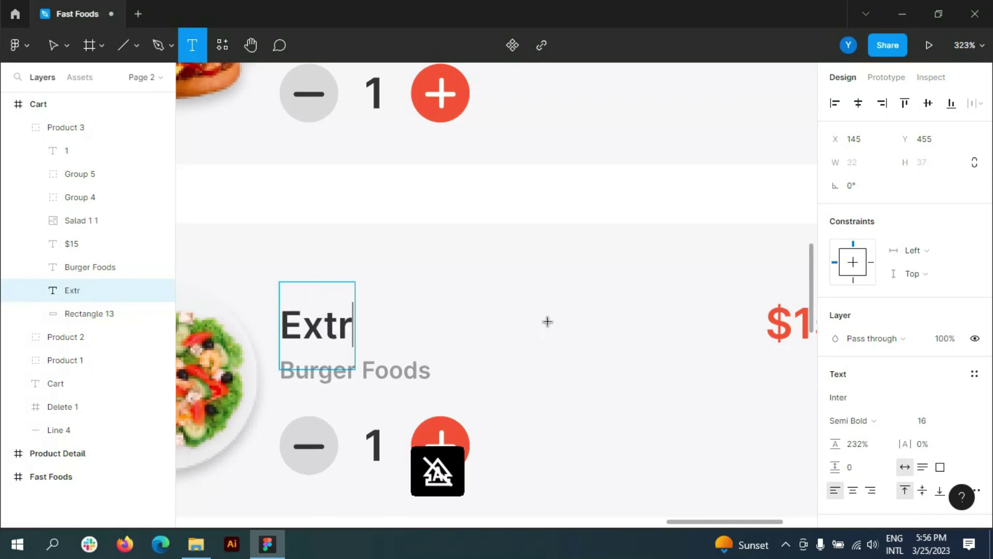
{"action": "type", "text": "a"}
{"action": "key", "text": "Escape"}
{"action": "double_click", "coordinate": [374, 324]}
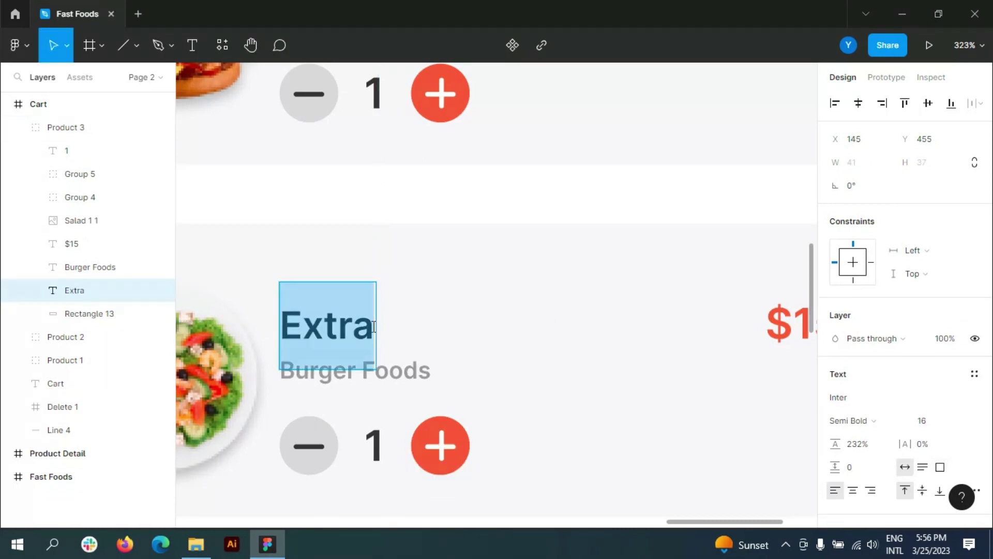
{"action": "key", "text": "BackSpace"}
{"action": "type", "text": "ITALIO"}
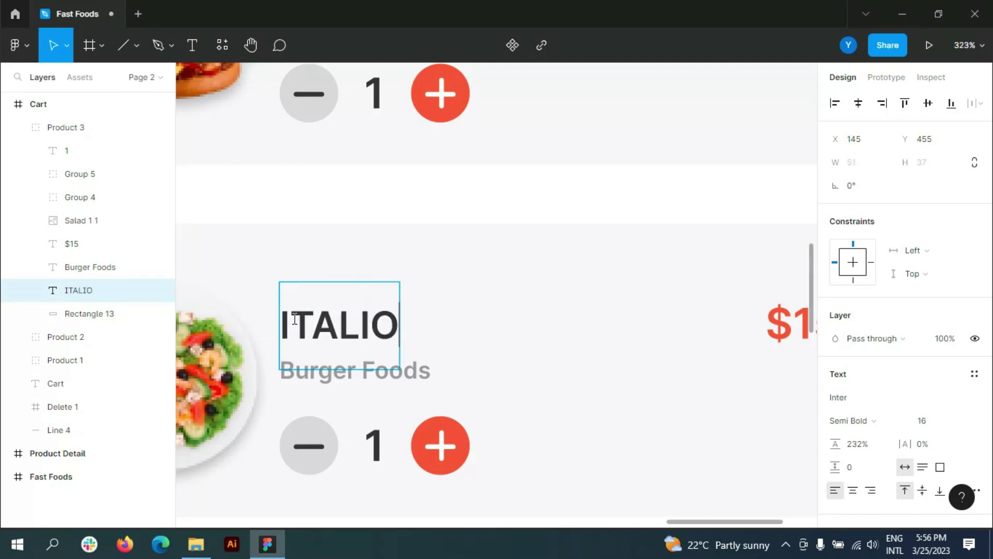
{"action": "type", "text": "N"}
{"action": "key", "text": "ctrl+a"}
{"action": "key", "text": "BackSpace"}
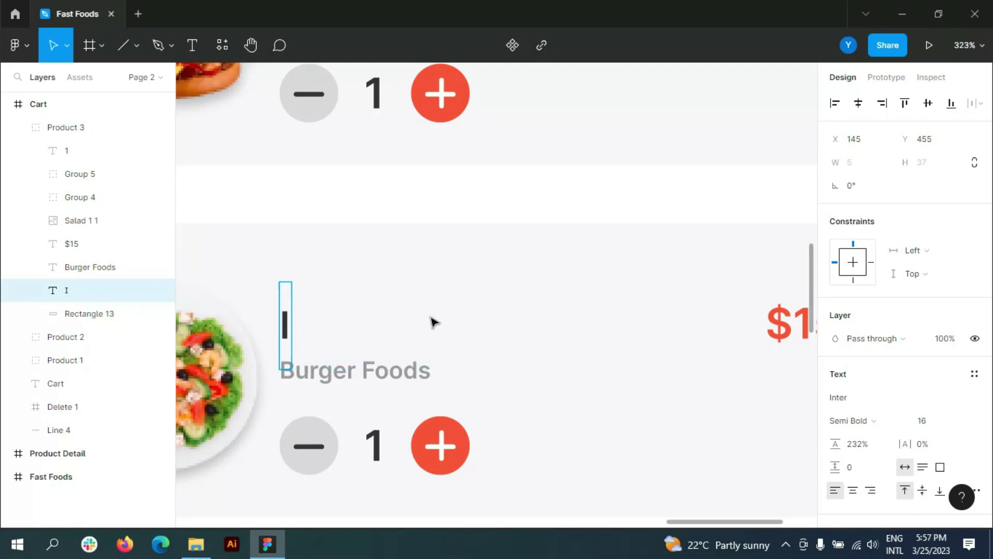
{"action": "type", "text": "It"}
{"action": "type", "text": "on"}
{"action": "key", "text": "Left"}
{"action": "key", "text": "BackSpace"}
{"action": "type", "text": "a"}
{"action": "key", "text": "Caps_Lock"}
{"action": "type", "text": "SA"}
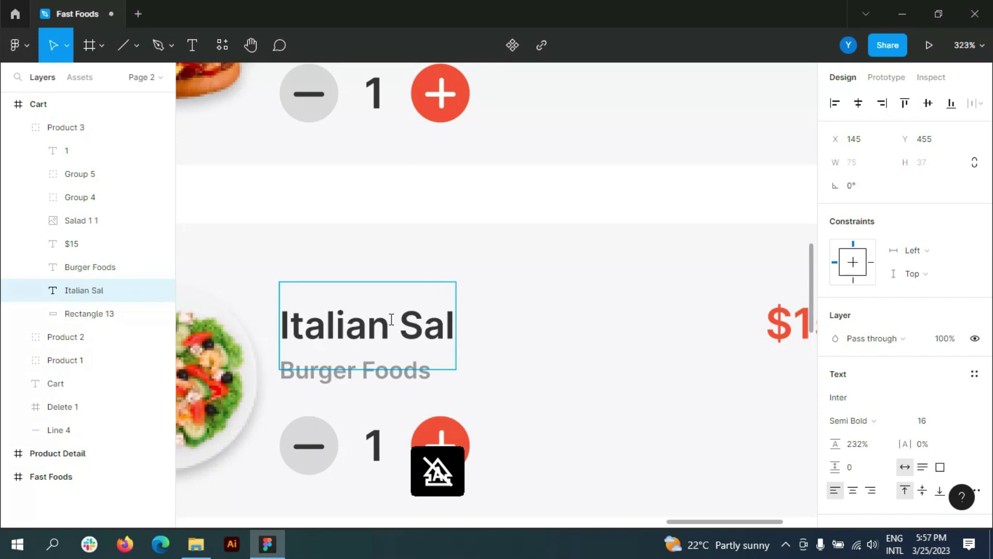
{"action": "type", "text": "ad"}
Replace Burger with Extra in the subtitle, then zoom out to the Cart frame
{"action": "double_click", "coordinate": [341, 370]}
{"action": "left_click_drag", "start_coordinate": [341, 370], "coordinate": [277, 370]}
{"action": "type", "text": "Extra"}
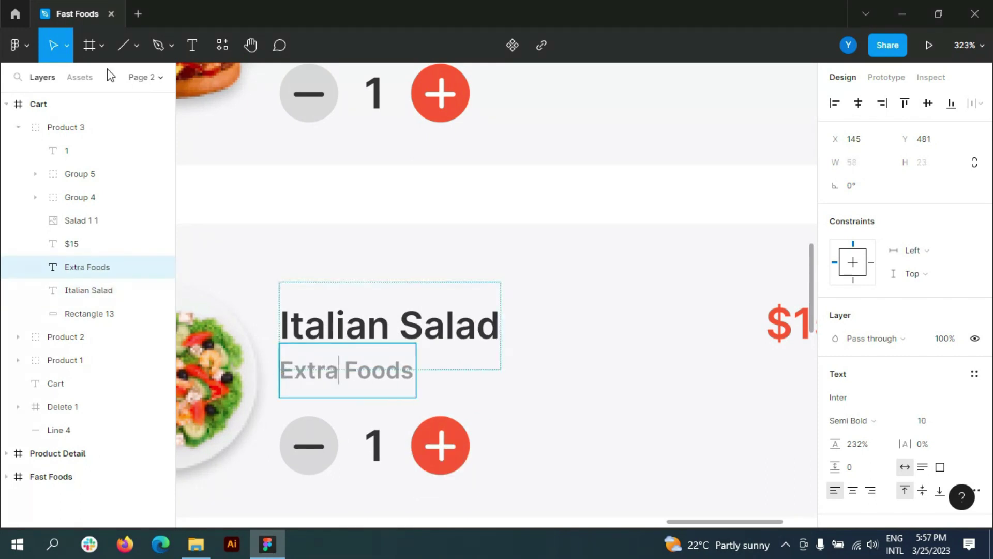
{"action": "key", "text": "Escape"}
{"action": "scroll", "coordinate": [574, 321], "scroll_direction": "down", "scroll_amount": 5}
{"action": "key", "text": "Escape"}
{"action": "scroll", "coordinate": [738, 321], "scroll_direction": "up", "scroll_amount": 2}
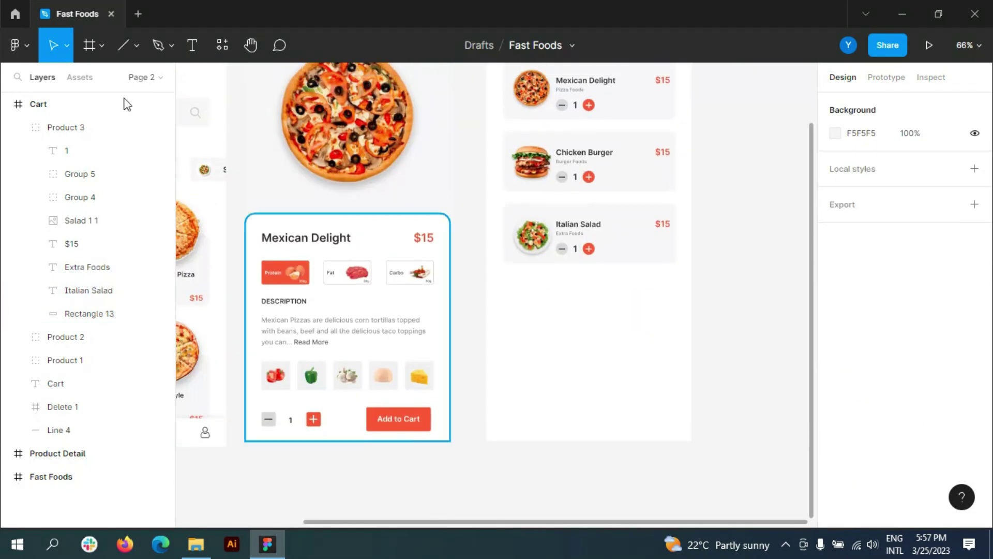
{"action": "left_click", "coordinate": [126, 104]}
Draw a panel rectangle below the cards with corner radii 20, 20, 0, 0
{"action": "left_click", "coordinate": [137, 45]}
{"action": "left_click", "coordinate": [84, 80]}
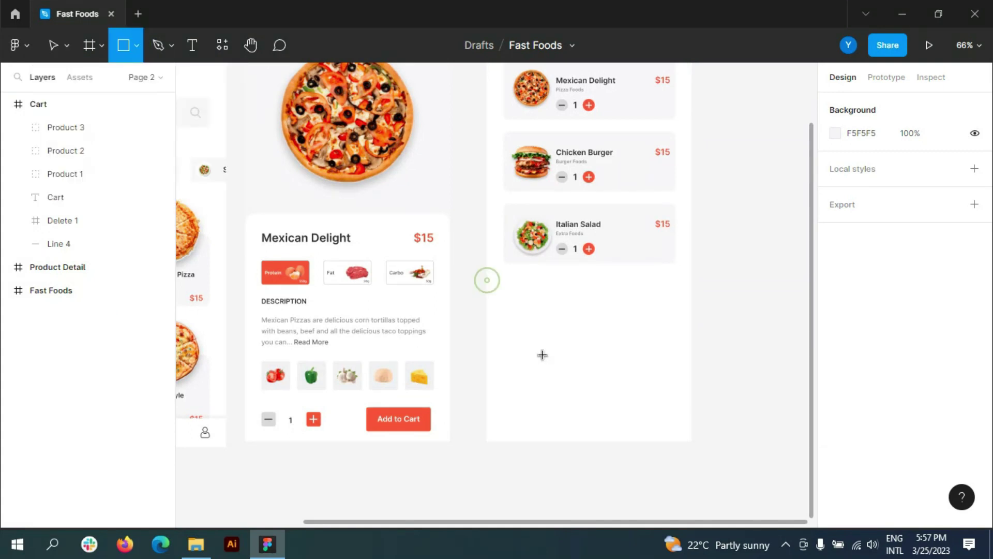
{"action": "left_click_drag", "start_coordinate": [486, 280], "coordinate": [691, 441]}
{"action": "left_click_drag", "start_coordinate": [588, 280], "coordinate": [588, 254]}
{"action": "left_click", "coordinate": [974, 186]}
{"action": "type", "text": "20"}
{"action": "key", "text": "Tab"}
{"action": "type", "text": "20"}
{"action": "key", "text": "Return"}
Fill the panel white and add a drop shadow with -4 offset and 5% opacity
{"action": "left_click", "coordinate": [863, 443]}
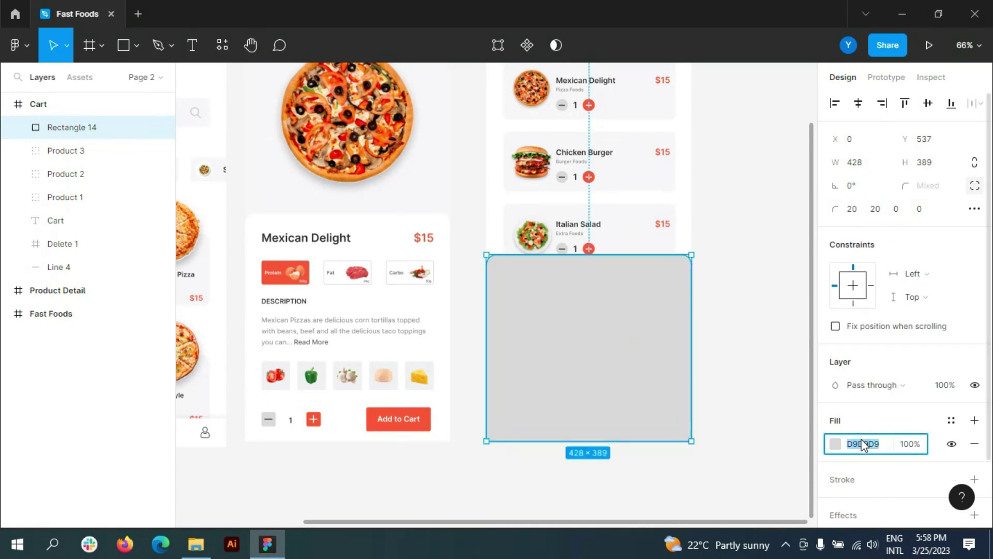
{"action": "type", "text": "f"}
{"action": "key", "text": "Return"}
{"action": "scroll", "coordinate": [929, 431], "scroll_direction": "down", "scroll_amount": 2}
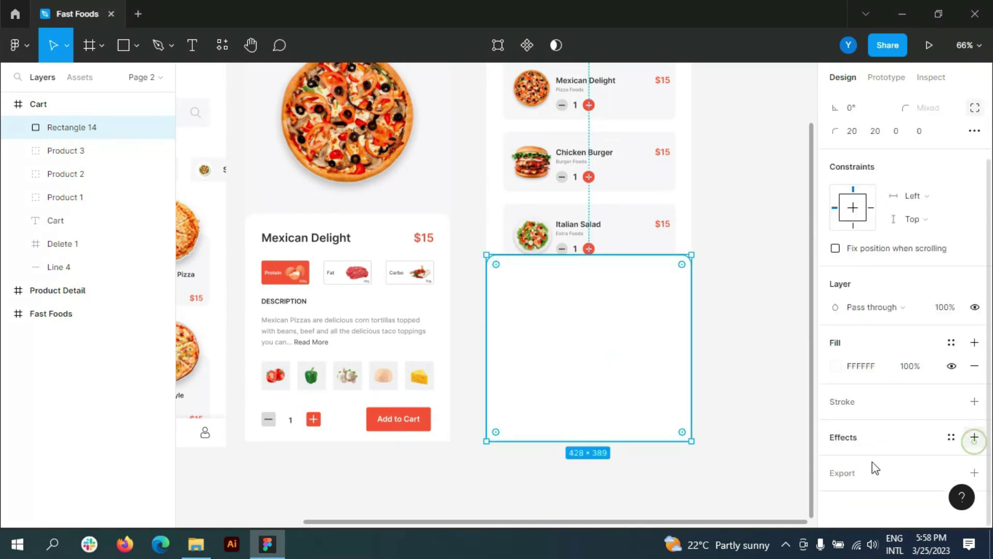
{"action": "left_click", "coordinate": [835, 460]}
{"action": "left_click", "coordinate": [689, 477]}
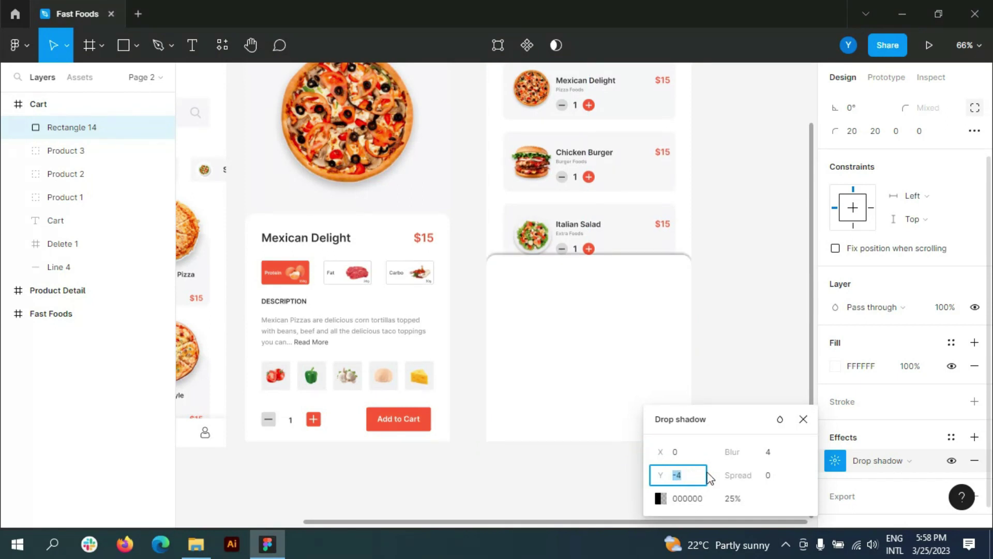
{"action": "left_click", "coordinate": [740, 499]}
{"action": "left_click", "coordinate": [771, 452]}
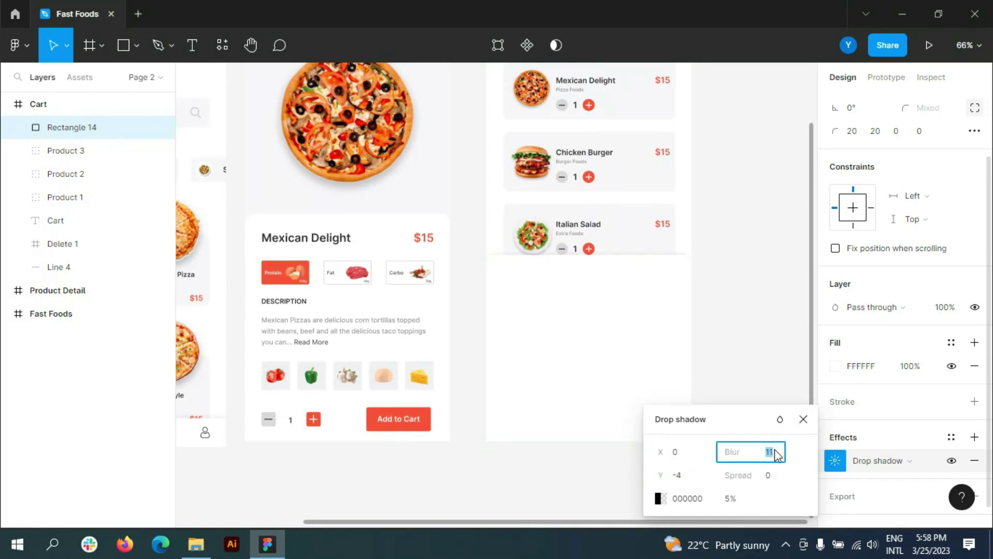
{"action": "left_click", "coordinate": [751, 346]}
{"action": "left_click", "coordinate": [754, 321]}
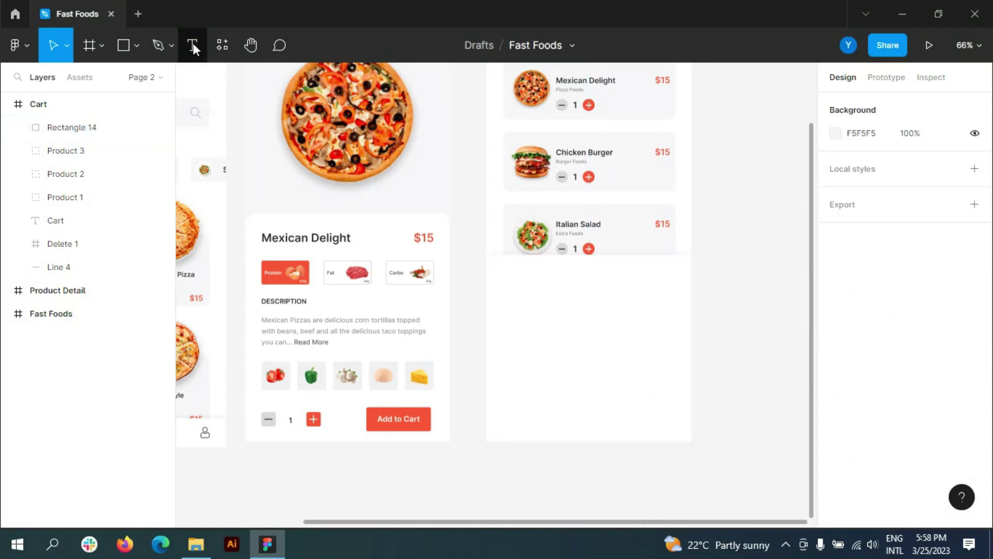
Add a Selected Food heading in 24 Semi Bold
{"action": "left_click", "coordinate": [194, 46]}
{"action": "left_click", "coordinate": [525, 273]}
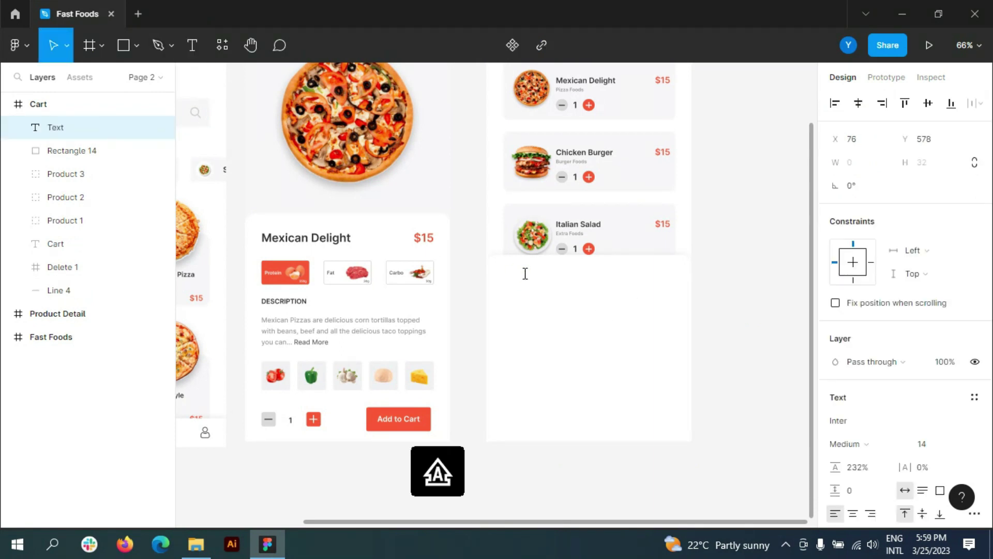
{"action": "type", "text": "Selected"}
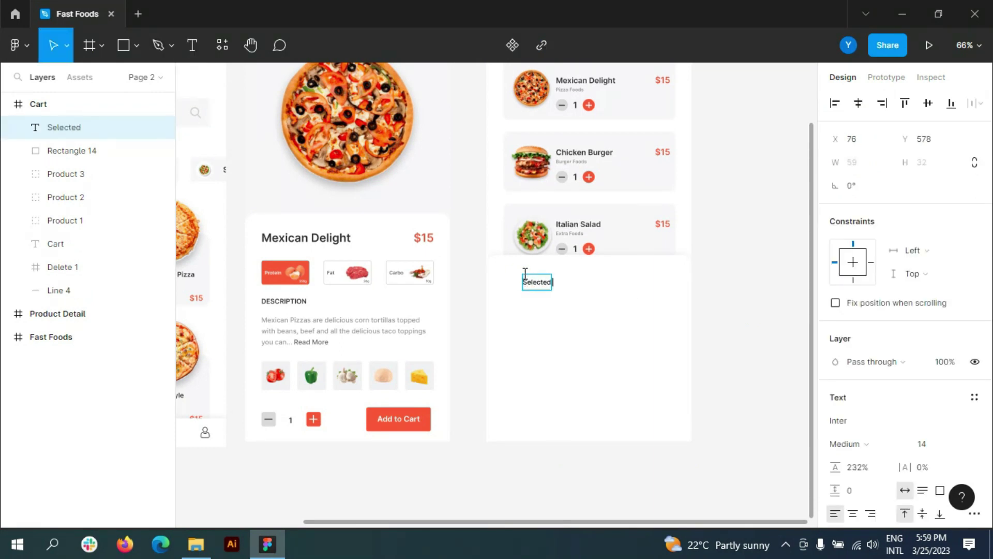
{"action": "key", "text": "Caps_Lock"}
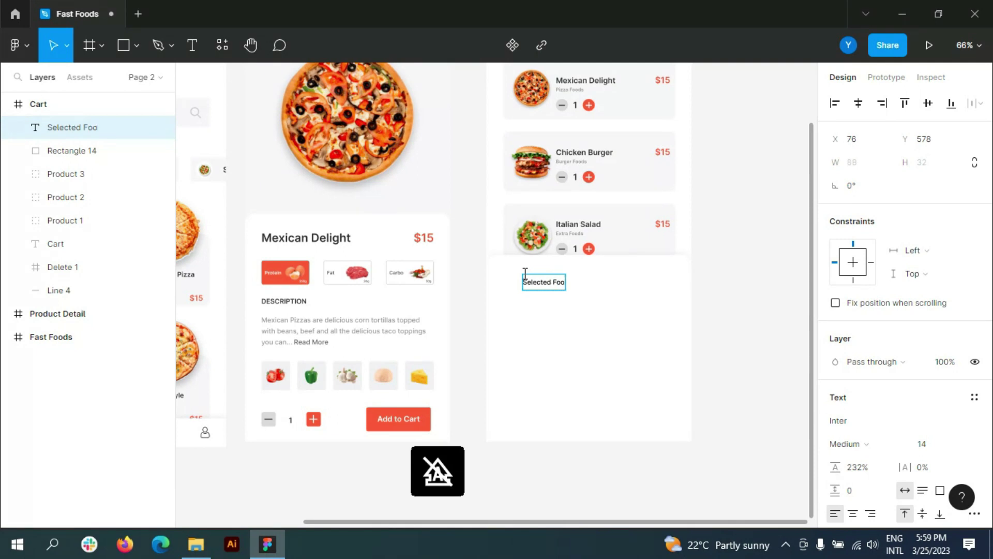
{"action": "type", "text": "ds"}
{"action": "left_click", "coordinate": [954, 443]}
{"action": "left_click", "coordinate": [946, 382]}
{"action": "left_click", "coordinate": [863, 443]}
{"action": "left_click", "coordinate": [895, 256]}
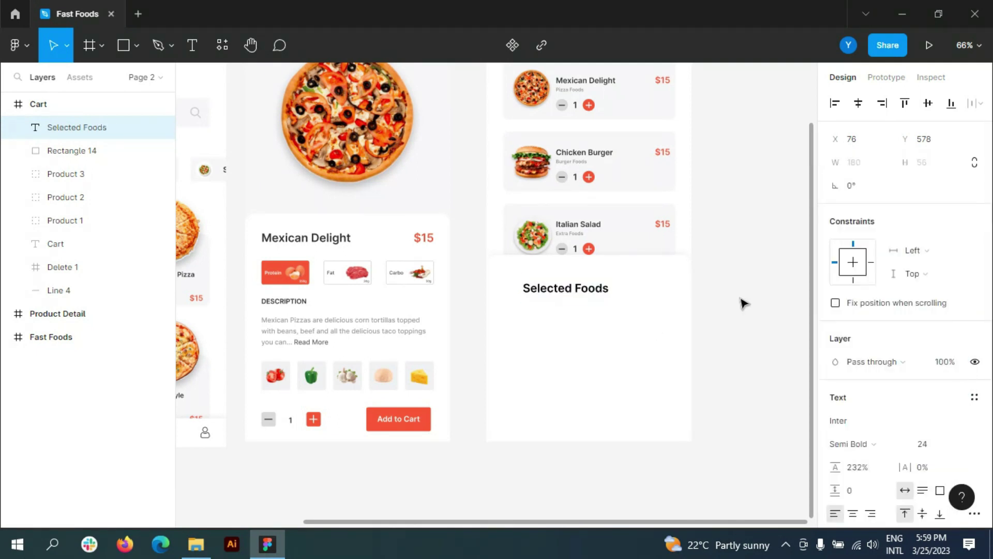
Move the heading to the panel's top-left and colour it 333333
{"action": "scroll", "coordinate": [667, 282], "scroll_direction": "up", "scroll_amount": 3}
{"action": "key", "text": "t"}
{"action": "left_click", "coordinate": [531, 357]}
{"action": "key", "text": "Escape"}
{"action": "left_click_drag", "start_coordinate": [495, 302], "coordinate": [462, 288]}
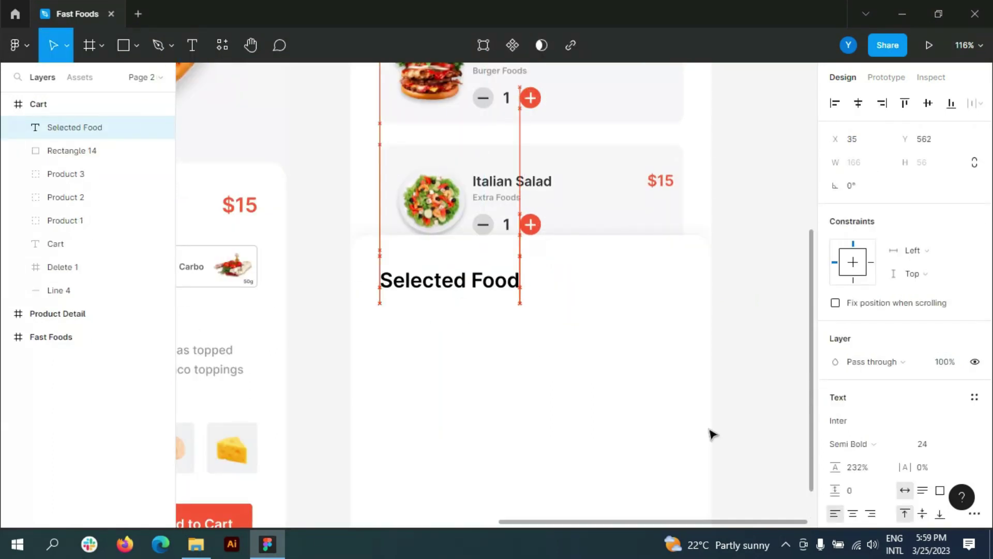
{"action": "scroll", "coordinate": [880, 414], "scroll_direction": "down", "scroll_amount": 3}
{"action": "left_click", "coordinate": [859, 433]}
{"action": "type", "text": "333333"}
{"action": "scroll", "coordinate": [466, 269], "scroll_direction": "down", "scroll_amount": 2}
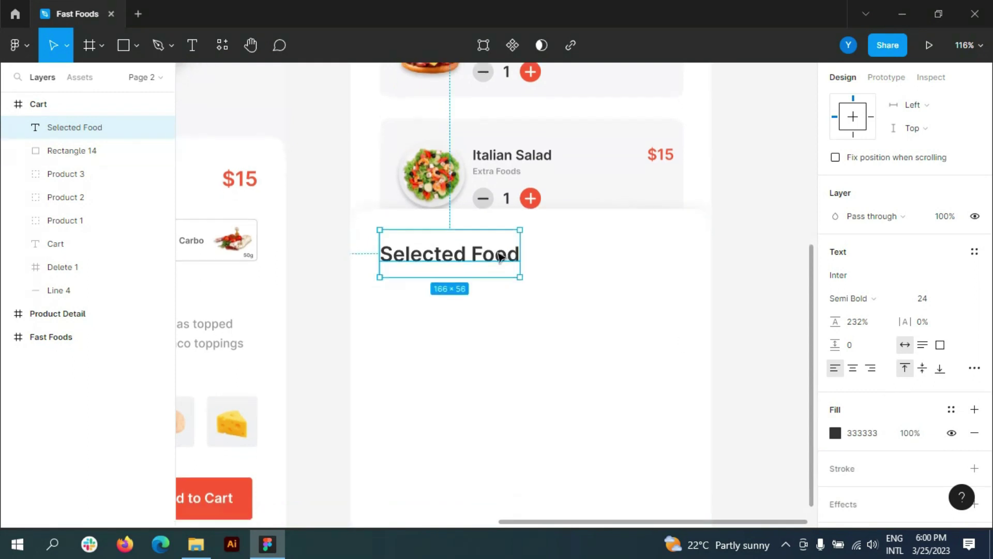
Paste the item list Mexican Delight, Chicken Burger, Italian Salad under the heading
{"action": "left_click", "coordinate": [192, 45]}
{"action": "left_click", "coordinate": [401, 284]}
{"action": "type", "text": "Mexican Delight Chicken Burger Italian Salad"}
{"action": "key", "text": "Escape"}
{"action": "left_click_drag", "start_coordinate": [458, 328], "coordinate": [438, 332]}
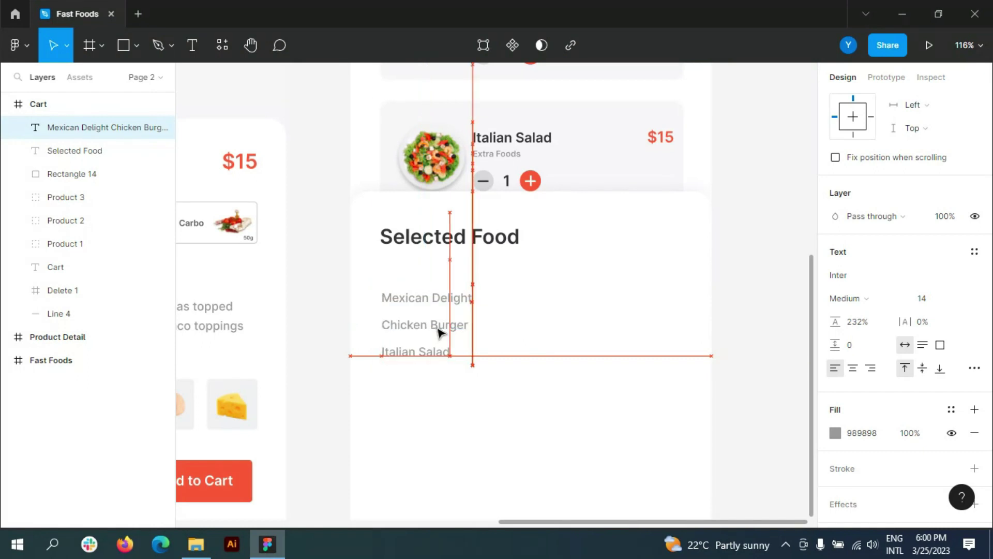
{"action": "left_click", "coordinate": [321, 153]}
{"action": "scroll", "coordinate": [372, 262], "scroll_direction": "down", "scroll_amount": 1}
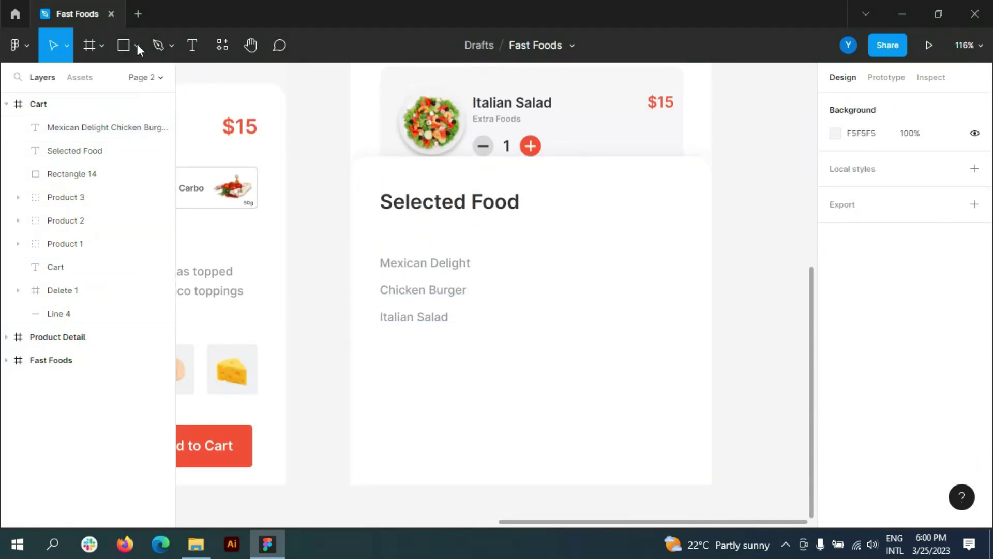
Draw a horizontal divider line below the item names
{"action": "left_click", "coordinate": [137, 44]}
{"action": "left_click", "coordinate": [96, 97]}
{"action": "left_click_drag", "start_coordinate": [379, 354], "coordinate": [692, 368]}
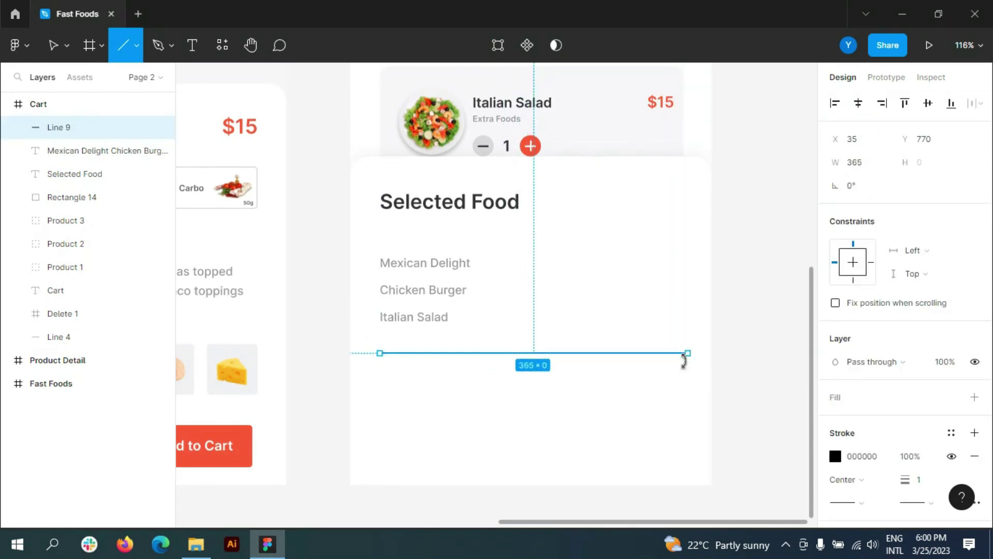
{"action": "left_click_drag", "start_coordinate": [380, 353], "coordinate": [388, 353]}
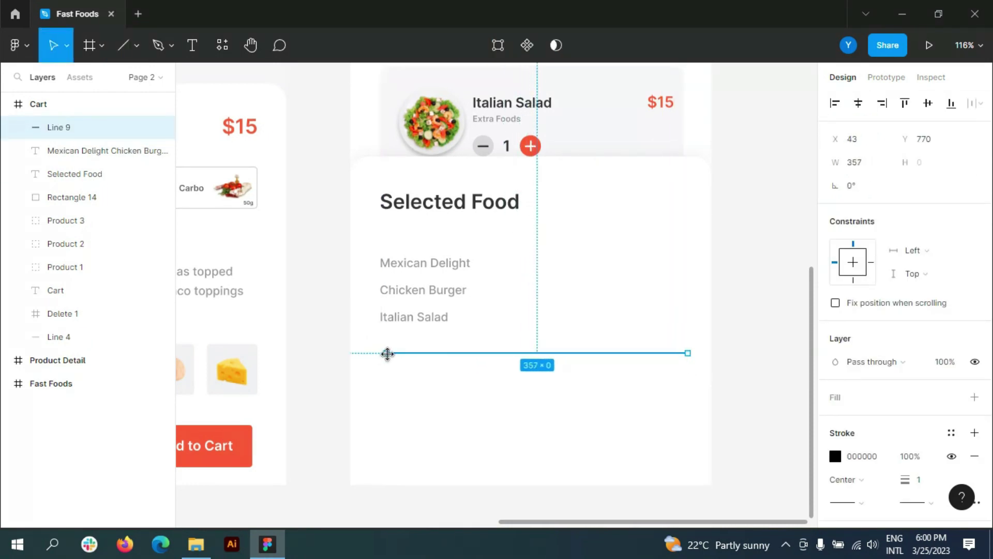
Show the Cart frame's column grid and stretch the divider across the columns
{"action": "left_click", "coordinate": [46, 107]}
{"action": "left_click", "coordinate": [951, 326]}
{"action": "scroll", "coordinate": [599, 362], "scroll_direction": "up", "scroll_amount": 2}
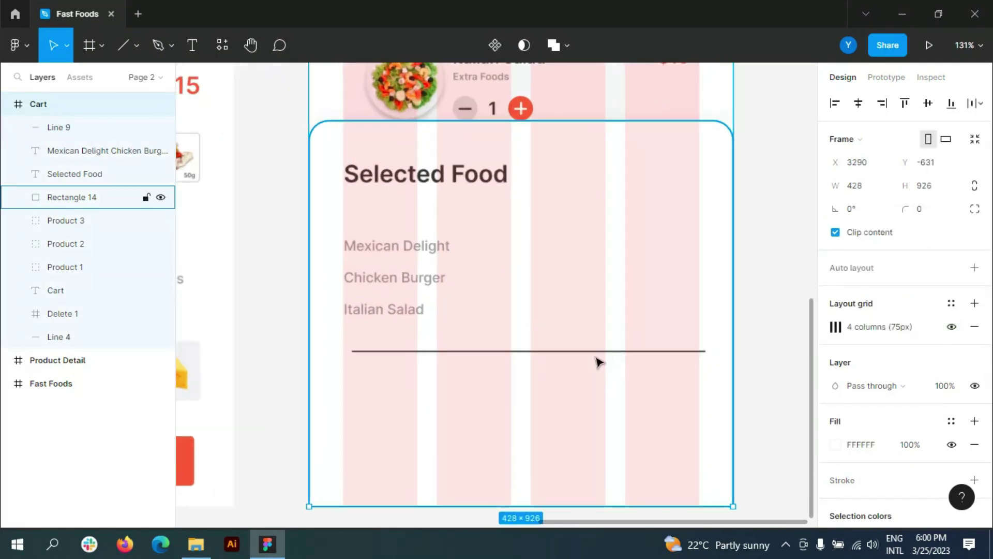
{"action": "left_click", "coordinate": [599, 355]}
{"action": "left_click_drag", "start_coordinate": [599, 354], "coordinate": [597, 351]}
{"action": "left_click_drag", "start_coordinate": [697, 347], "coordinate": [700, 347]}
Give the divider a 2 stroke, round caps and light grey D9D9D9 colour
{"action": "left_click", "coordinate": [925, 481]}
{"action": "left_click", "coordinate": [932, 503]}
{"action": "left_click", "coordinate": [869, 487]}
{"action": "left_click", "coordinate": [869, 458]}
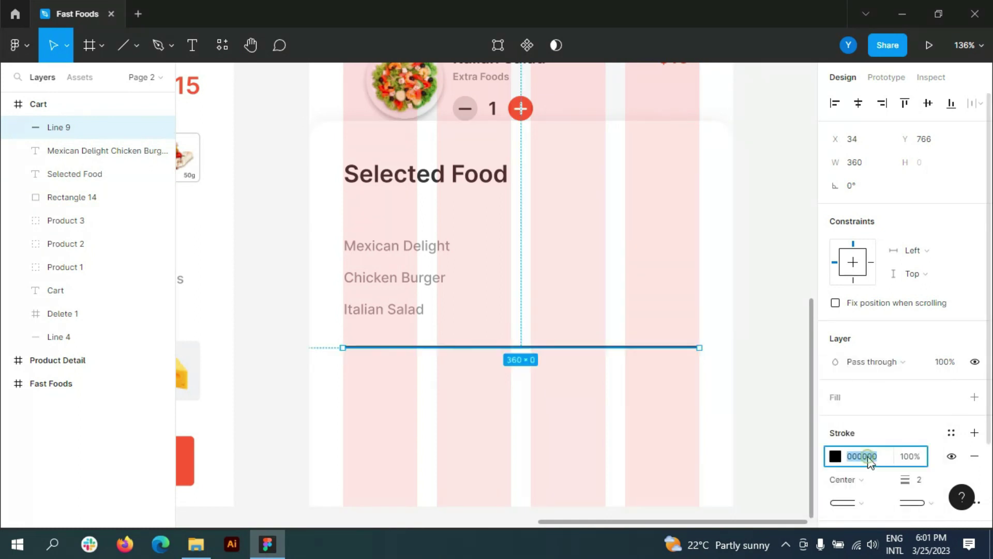
{"action": "type", "text": "33"}
{"action": "key", "text": "Return"}
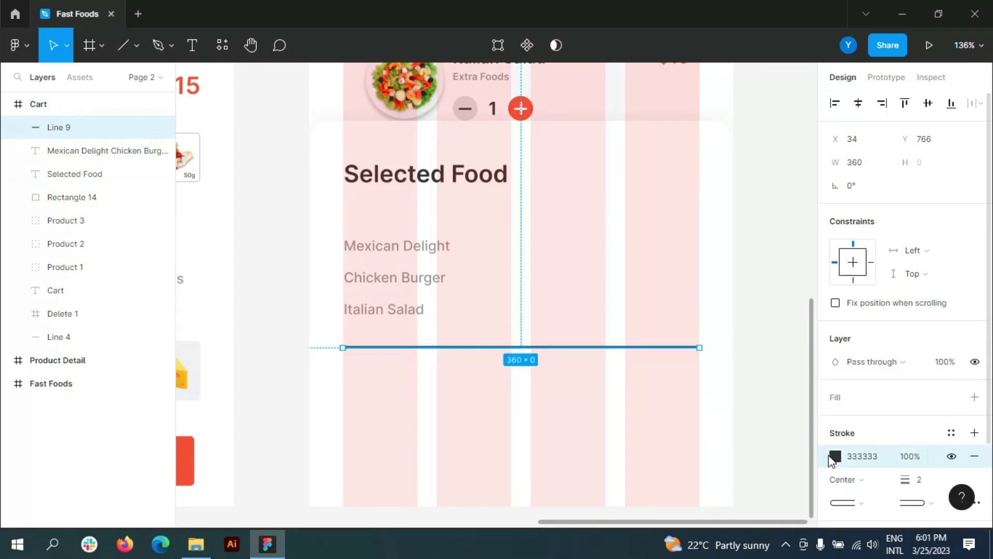
{"action": "left_click", "coordinate": [834, 456]}
{"action": "left_click", "coordinate": [664, 365]}
{"action": "left_click", "coordinate": [456, 101]}
{"action": "left_click", "coordinate": [926, 413]}
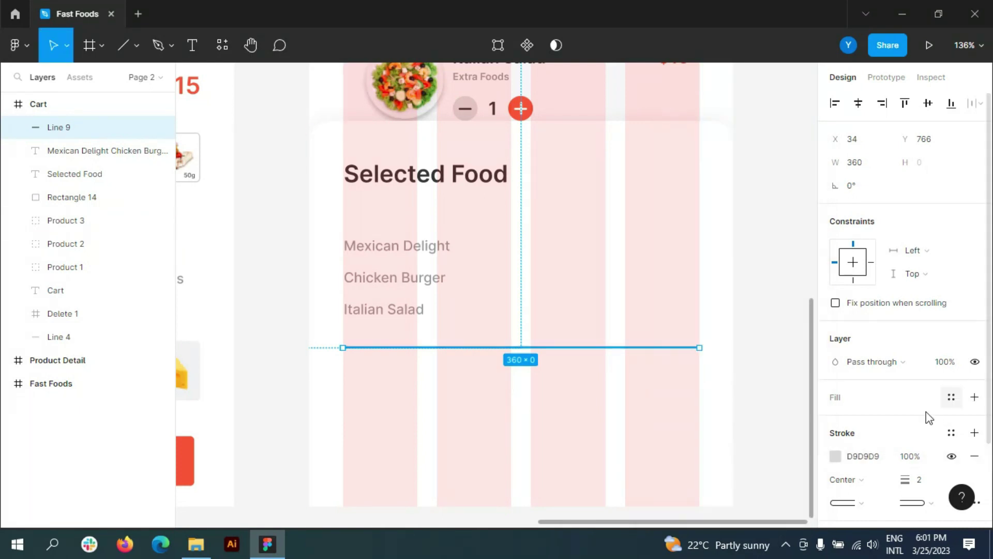
Make the divider dashed with a dash length of 12
{"action": "scroll", "coordinate": [927, 409], "scroll_direction": "down", "scroll_amount": 3}
{"action": "left_click", "coordinate": [975, 402]}
{"action": "left_click", "coordinate": [804, 442]}
{"action": "left_click", "coordinate": [783, 456]}
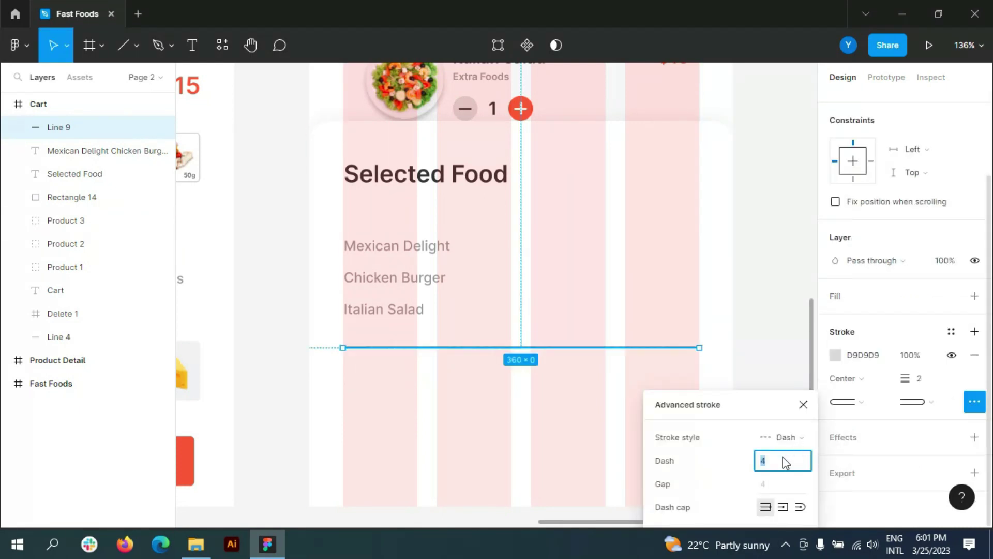
{"action": "key", "text": "Tab"}
{"action": "left_click", "coordinate": [772, 420]}
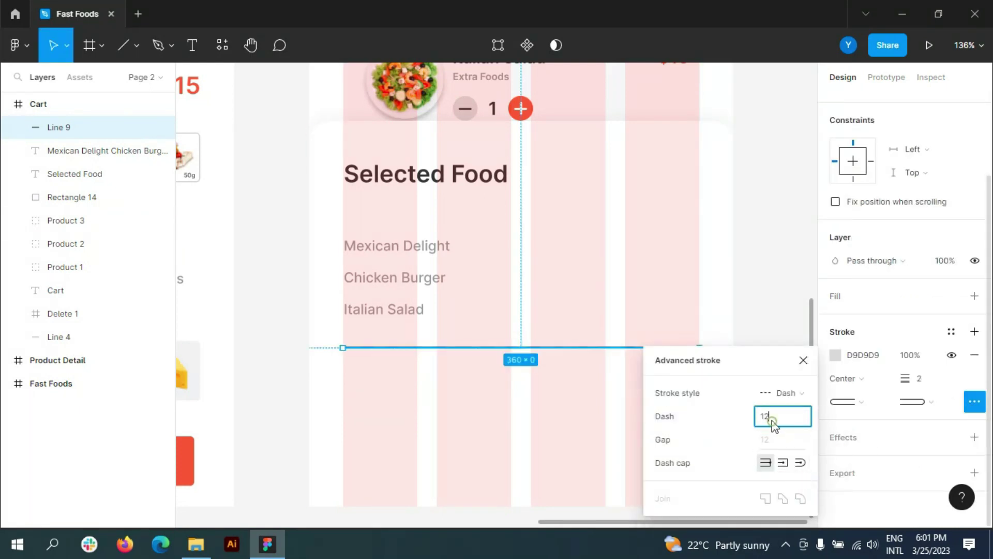
{"action": "left_click", "coordinate": [787, 440]}
{"action": "left_click", "coordinate": [803, 360]}
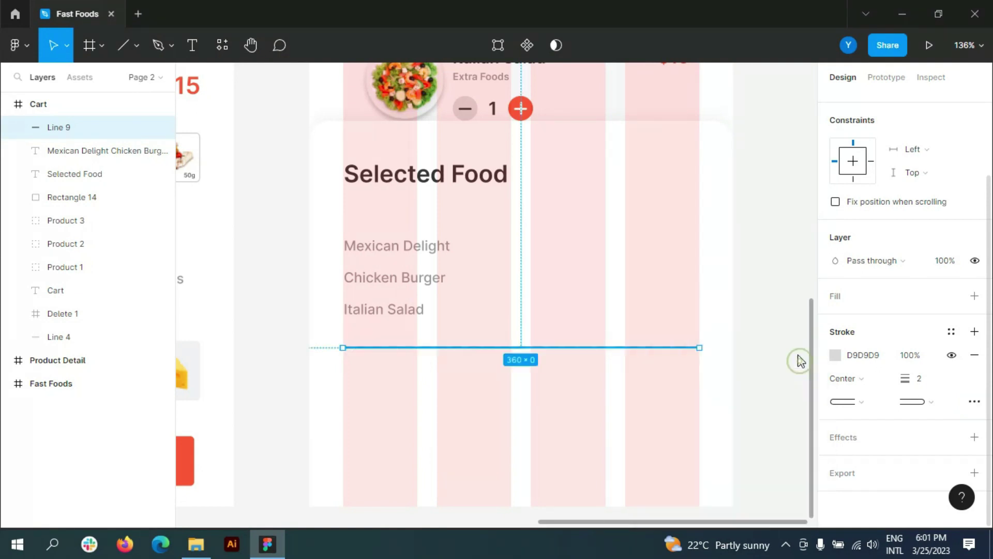
{"action": "left_click", "coordinate": [38, 104]}
Hide the layout grid and paste a copy of the item names to their right
{"action": "left_click", "coordinate": [952, 326]}
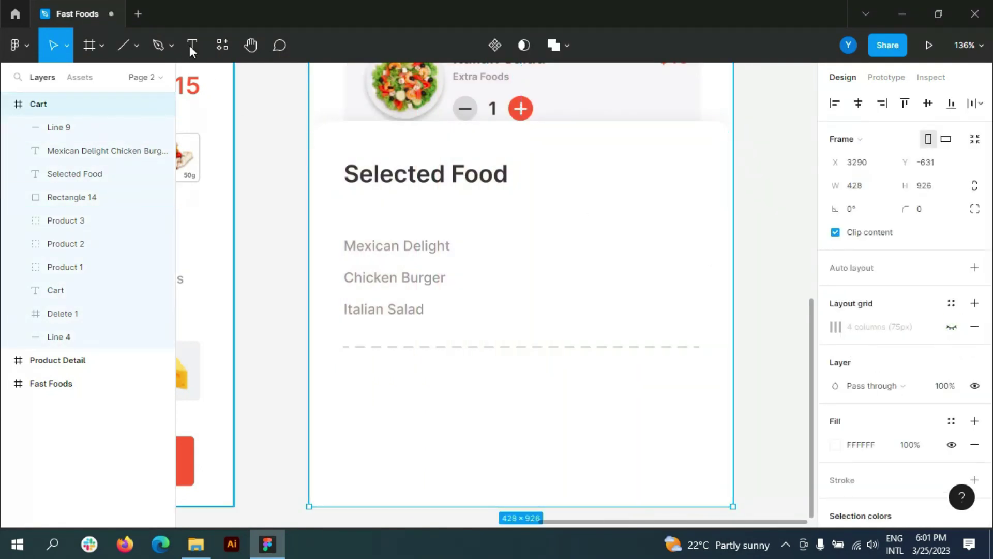
{"action": "key", "text": "t"}
{"action": "left_click", "coordinate": [433, 311]}
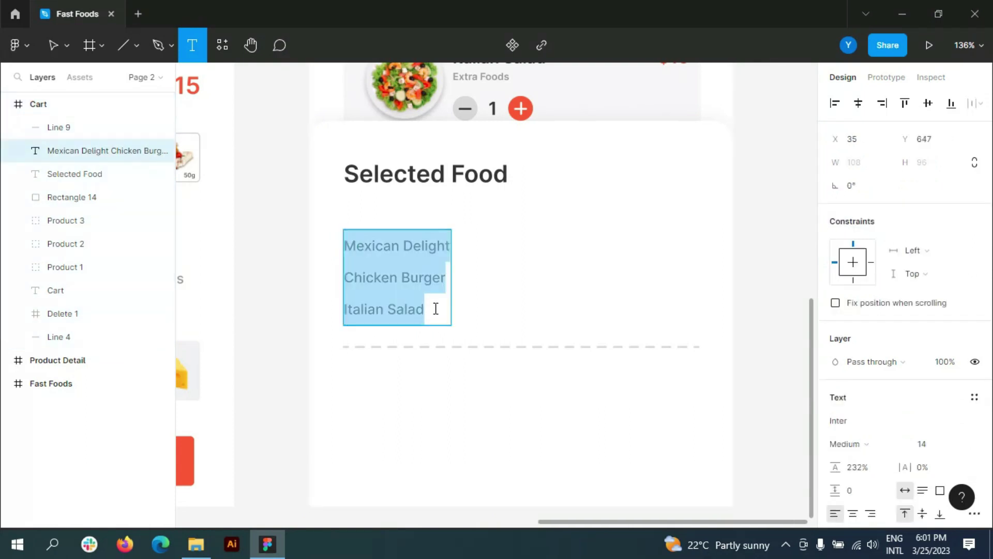
{"action": "left_click", "coordinate": [482, 239]}
{"action": "type", "text": "Mexican Delight Chicken Burger Italian Salad"}
Replace each of the three copied item lines with $15
{"action": "triple_click", "coordinate": [486, 254]}
{"action": "type", "text": "$"}
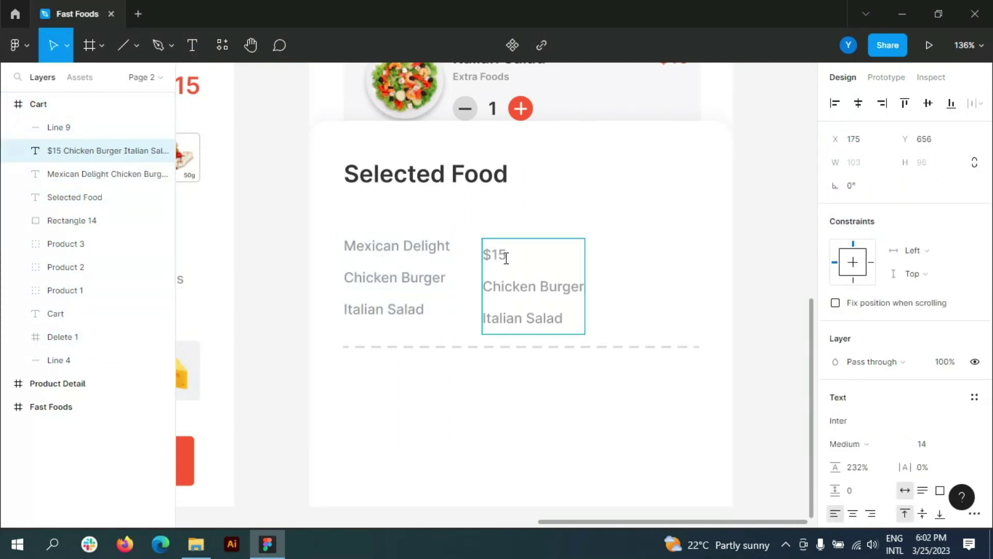
{"action": "key", "text": "ctrl+c"}
{"action": "left_click_drag", "start_coordinate": [486, 294], "coordinate": [587, 288]}
{"action": "key", "text": "ctrl+v"}
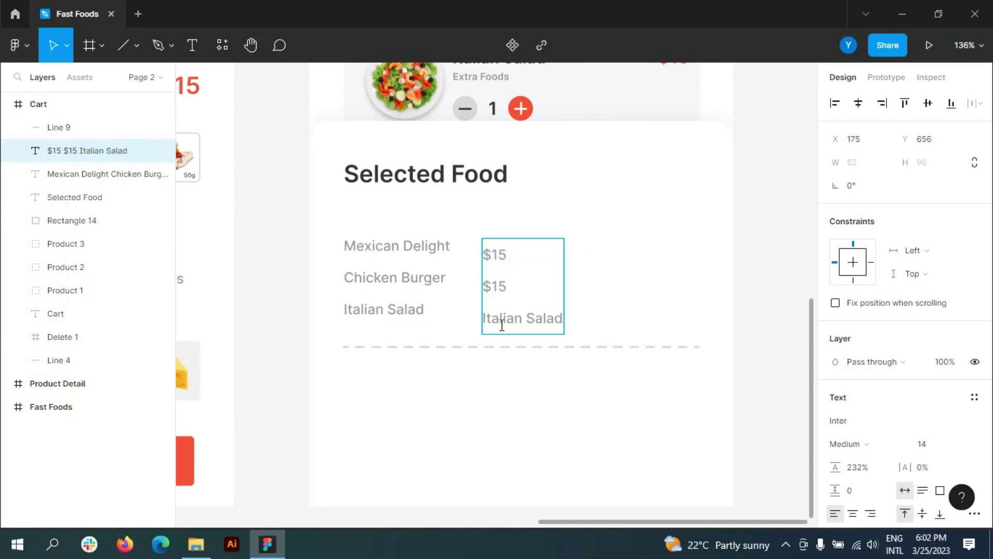
{"action": "left_click_drag", "start_coordinate": [500, 316], "coordinate": [573, 316]}
{"action": "key", "text": "ctrl+v"}
{"action": "key", "text": "Escape"}
Align the $15 column at the card's right edge, styled size 16, red FF5B46, Semi Bold
{"action": "left_click_drag", "start_coordinate": [510, 284], "coordinate": [698, 267]}
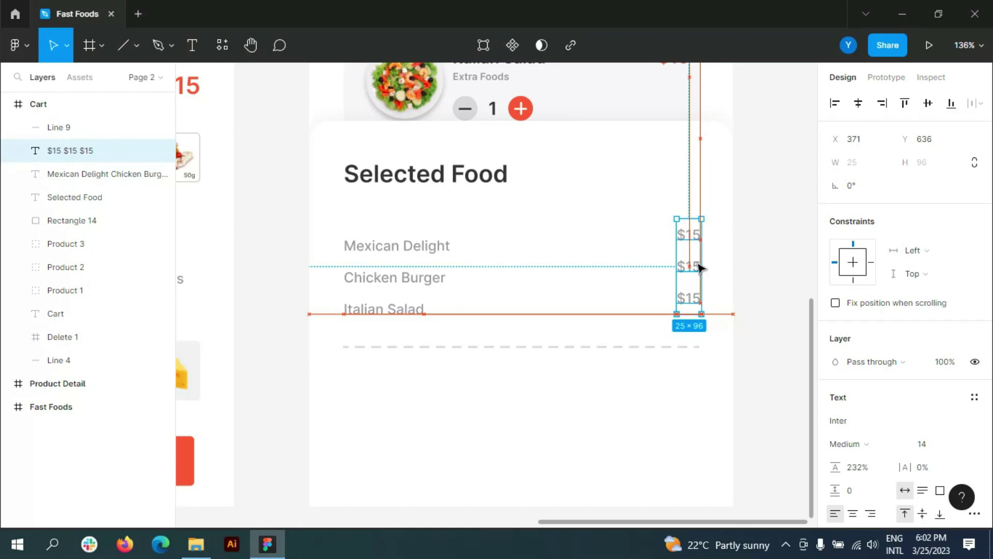
{"action": "left_click_drag", "start_coordinate": [698, 268], "coordinate": [702, 276]}
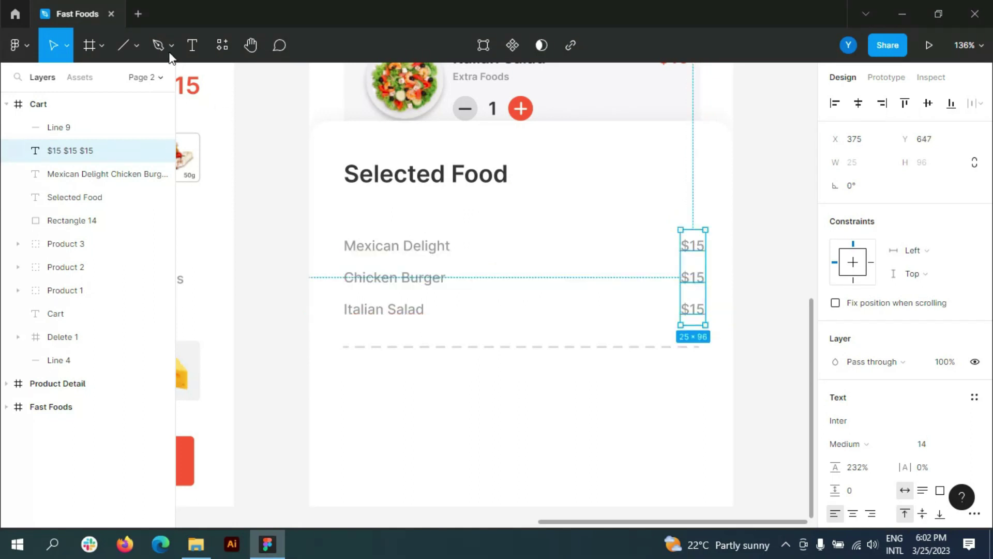
{"action": "scroll", "coordinate": [937, 427], "scroll_direction": "down", "scroll_amount": 3}
{"action": "left_click", "coordinate": [957, 296]}
{"action": "left_click", "coordinate": [946, 330]}
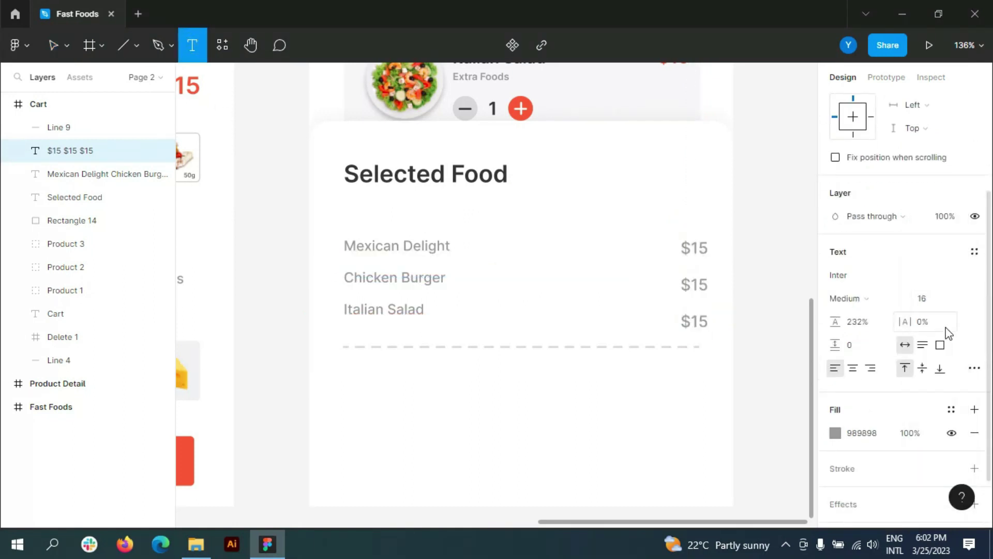
{"action": "left_click", "coordinate": [835, 433]}
{"action": "key", "text": "ctrl+v"}
{"action": "left_click", "coordinate": [853, 299]}
{"action": "left_click", "coordinate": [861, 255]}
{"action": "left_click", "coordinate": [803, 149]}
{"action": "left_click", "coordinate": [767, 262]}
Add a Total label below the dashed line in 333333 at size 20
{"action": "key", "text": "t"}
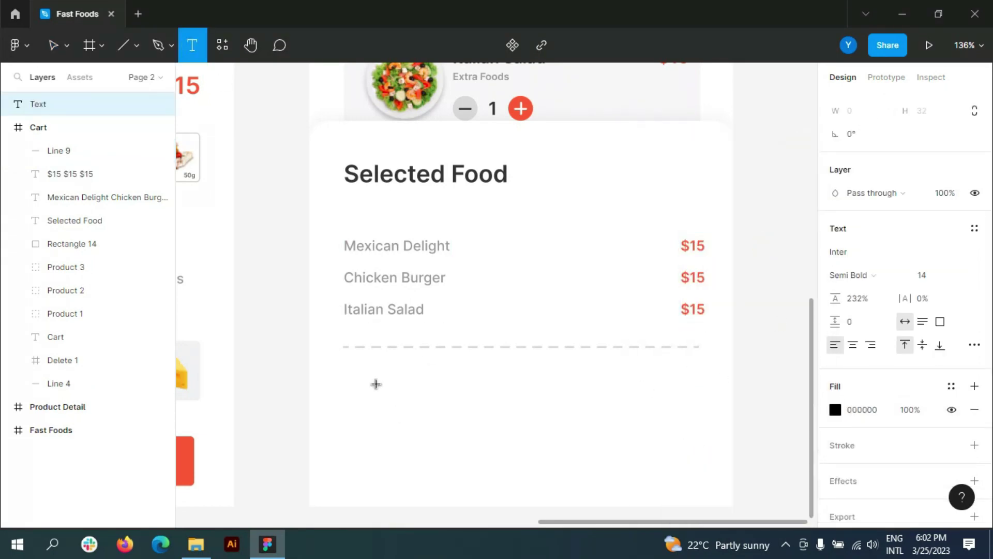
{"action": "left_click", "coordinate": [362, 371]}
{"action": "type", "text": "Tota"}
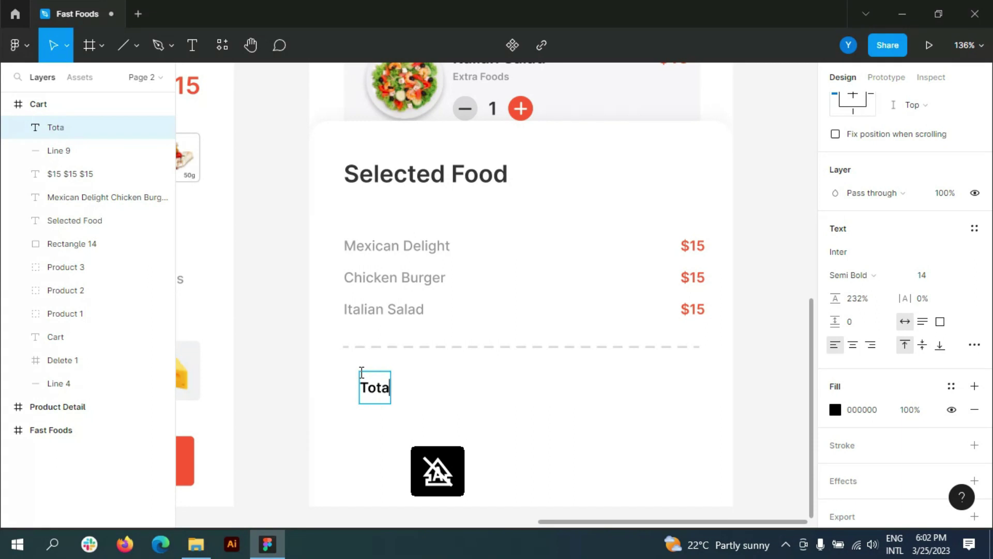
{"action": "type", "text": "l"}
{"action": "key", "text": "ctrl+a"}
{"action": "type", "text": "33"}
{"action": "key", "text": "Return"}
{"action": "left_click", "coordinate": [922, 274]}
{"action": "left_click", "coordinate": [941, 327]}
{"action": "left_click", "coordinate": [388, 403]}
Duplicate Total to the right as a red FF5B46 $45 amount aligned with the prices
{"action": "mouse_move", "coordinate": [387, 402]}
{"action": "left_mouse_down"}
{"action": "mouse_move", "coordinate": [374, 396]}
{"action": "mouse_move", "coordinate": [691, 388]}
{"action": "left_mouse_up"}
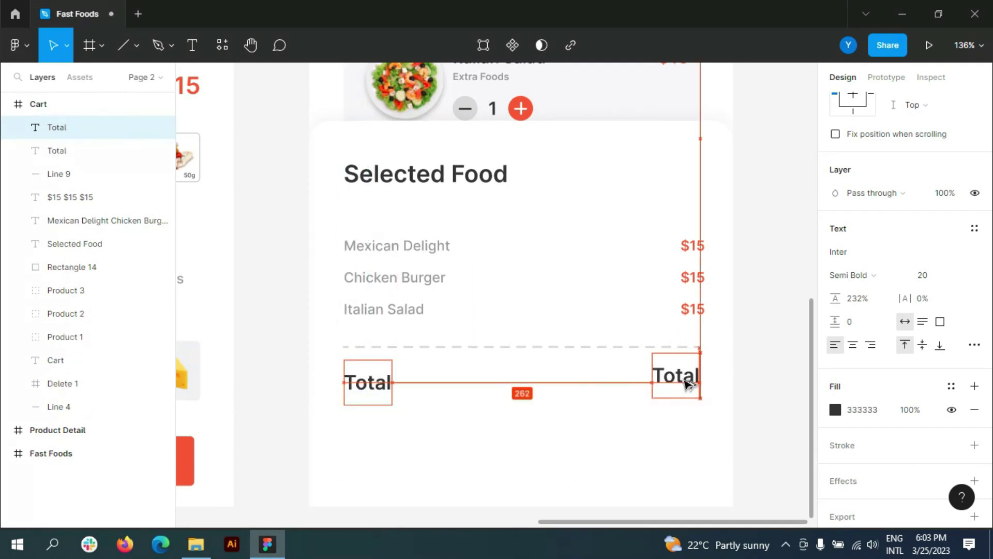
{"action": "double_click", "coordinate": [672, 377]}
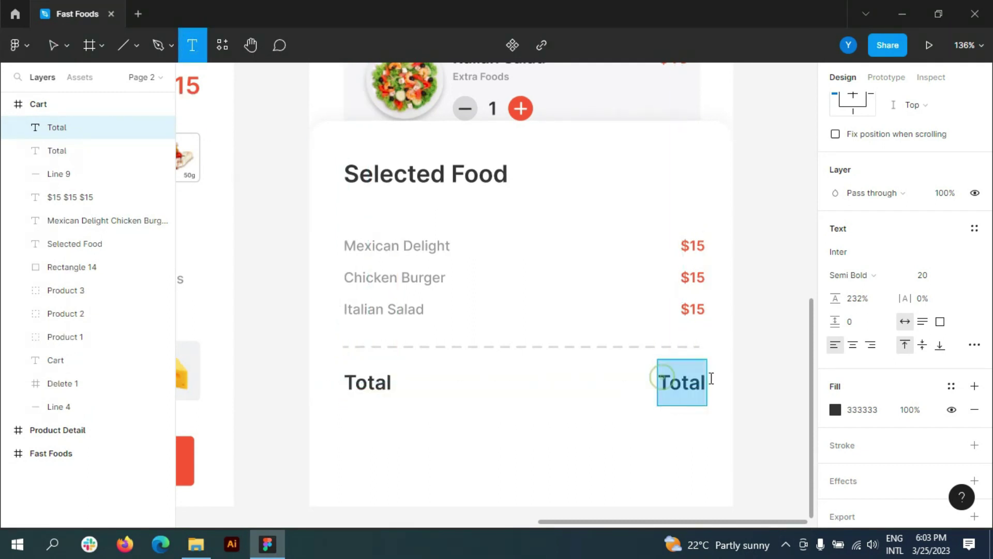
{"action": "type", "text": "$45"}
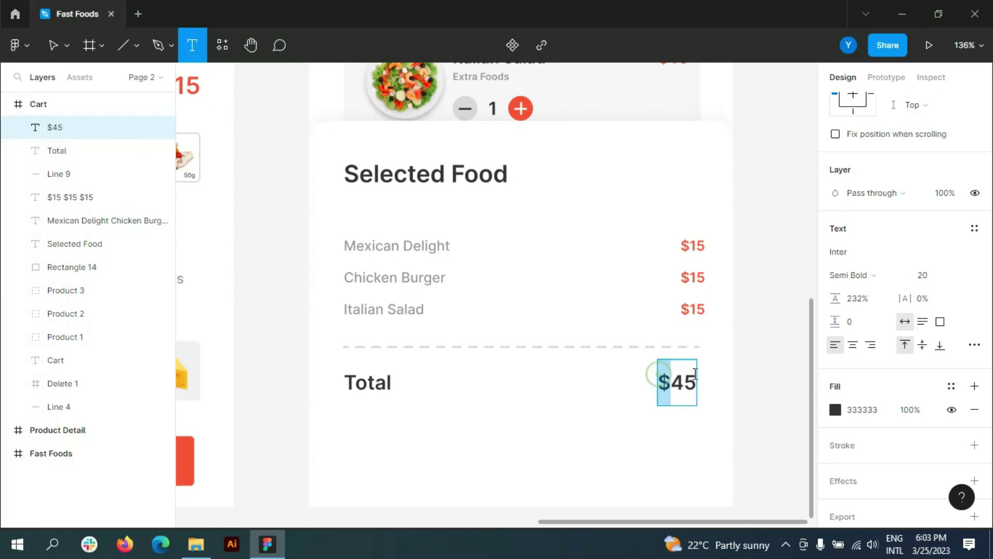
{"action": "left_click_drag", "start_coordinate": [694, 374], "coordinate": [689, 385]}
{"action": "left_click", "coordinate": [835, 409]}
{"action": "left_click", "coordinate": [698, 456]}
{"action": "left_click", "coordinate": [56, 52]}
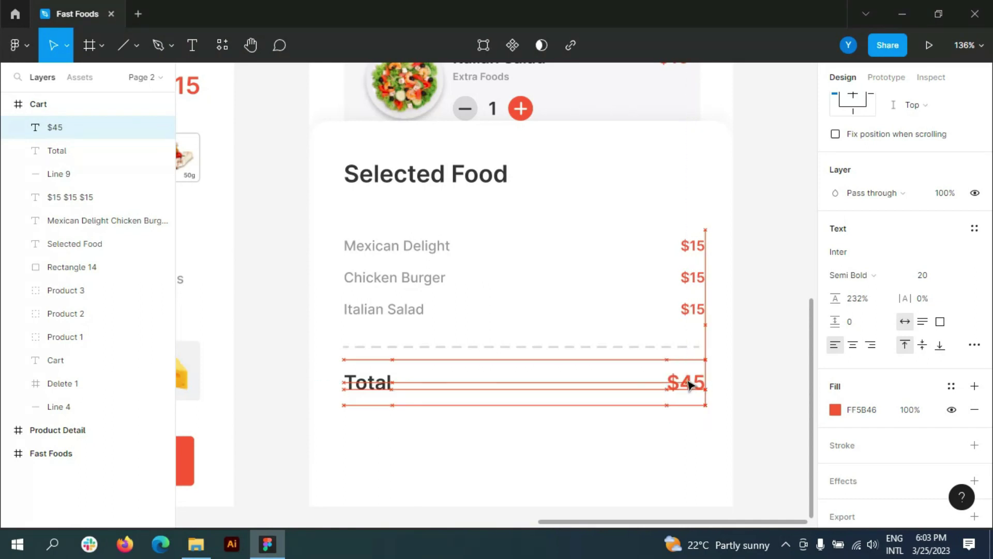
{"action": "left_click", "coordinate": [512, 294]}
{"action": "scroll", "coordinate": [541, 299], "scroll_direction": "down", "scroll_amount": 3}
Draw a rectangle below the Total row and set its height and corner radius
{"action": "scroll", "coordinate": [240, 97], "scroll_direction": "up", "scroll_amount": 1}
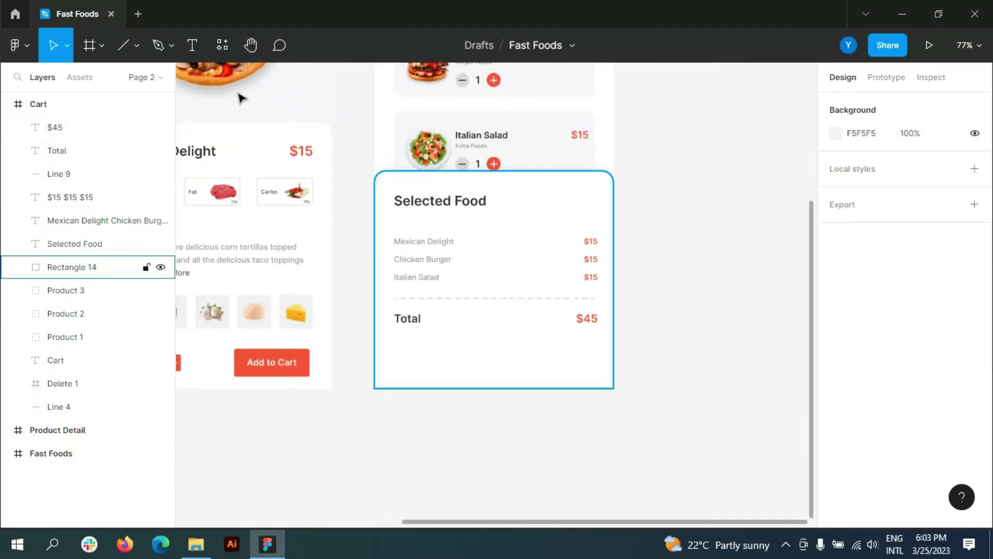
{"action": "double_click", "coordinate": [297, 362]}
{"action": "left_click", "coordinate": [137, 48]}
{"action": "left_click", "coordinate": [83, 77]}
{"action": "left_click_drag", "start_coordinate": [408, 338], "coordinate": [599, 369]}
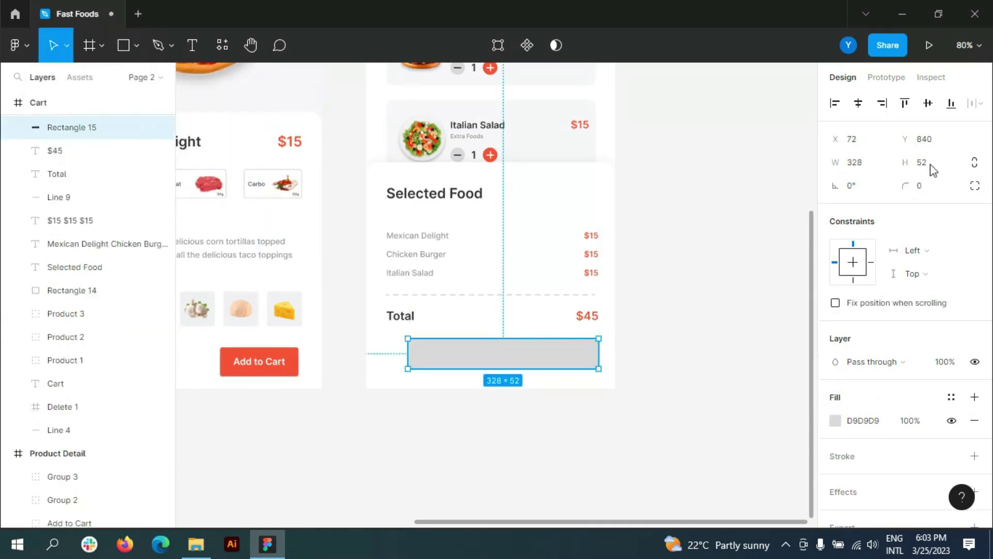
{"action": "left_click", "coordinate": [295, 361]}
{"action": "left_click", "coordinate": [502, 353]}
{"action": "left_click", "coordinate": [925, 162]}
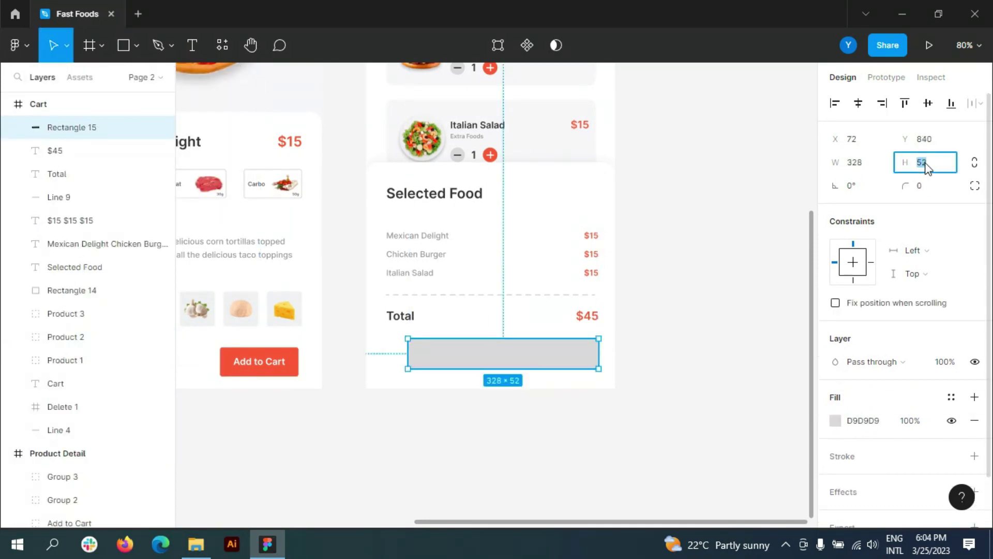
{"action": "type", "text": "50"}
{"action": "left_click", "coordinate": [931, 189]}
{"action": "type", "text": "44"}
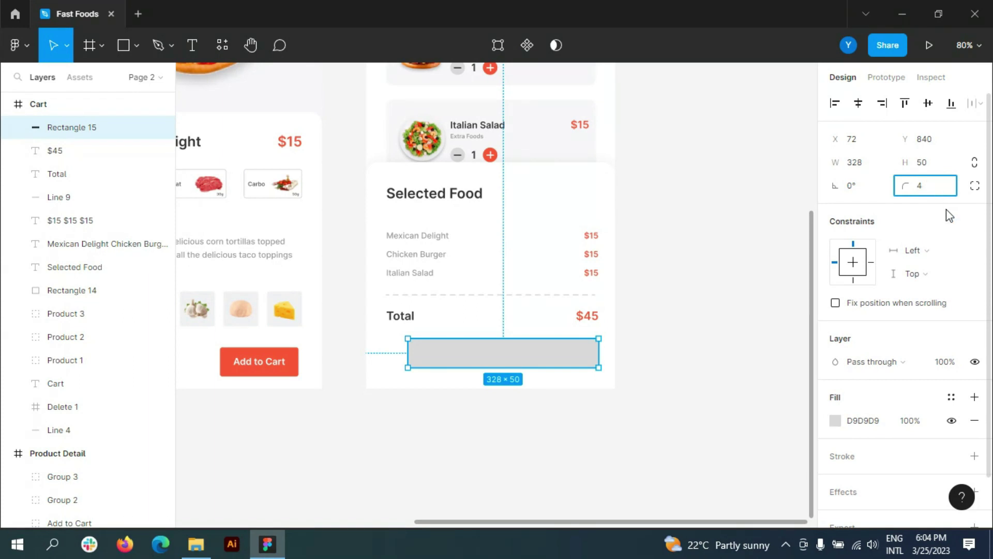
{"action": "left_click_drag", "start_coordinate": [554, 355], "coordinate": [514, 365]}
Make the rectangle 320 wide, centre it in the card and fill it red FF5B46
{"action": "left_click", "coordinate": [867, 164]}
{"action": "left_click", "coordinate": [856, 164]}
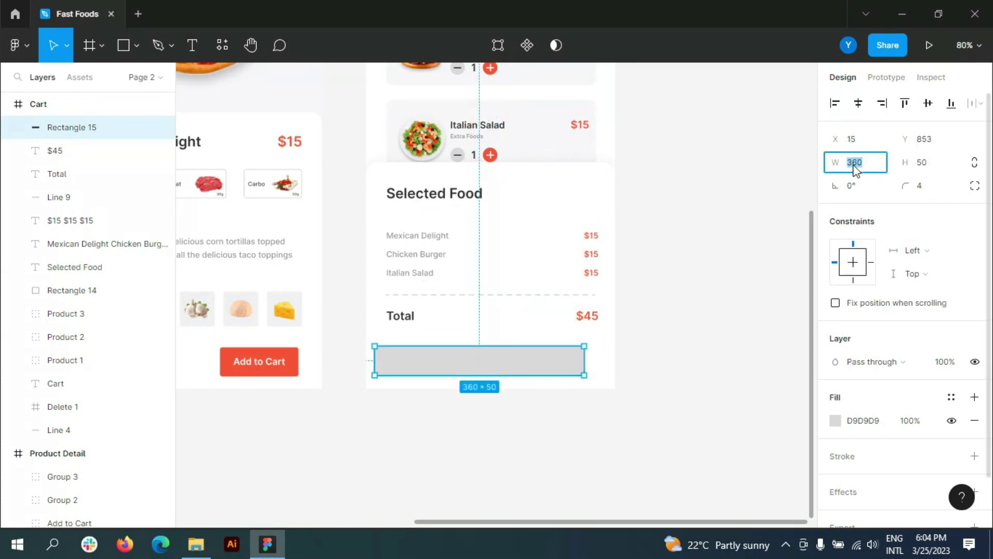
{"action": "key", "text": "Return"}
{"action": "left_click_drag", "start_coordinate": [449, 368], "coordinate": [482, 371]}
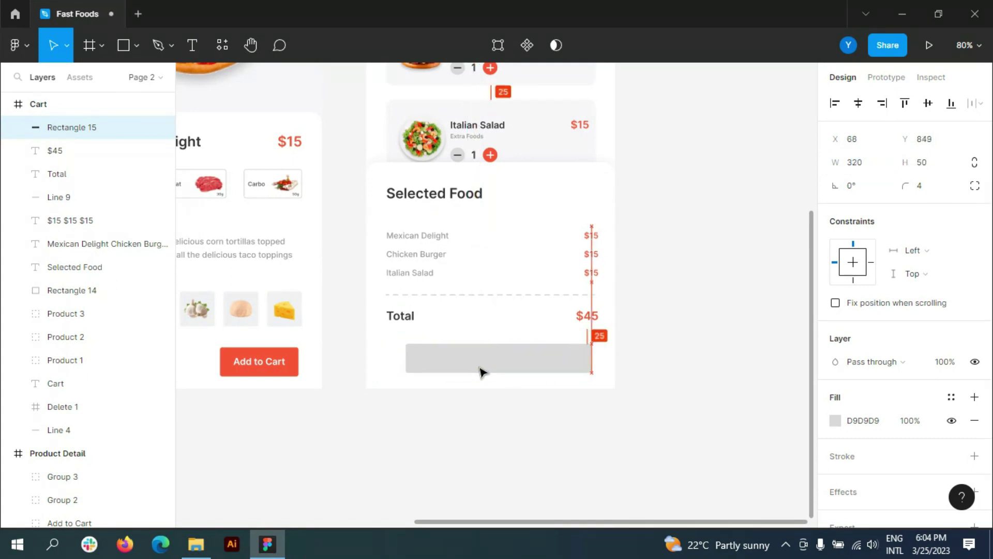
{"action": "left_click", "coordinate": [857, 103]}
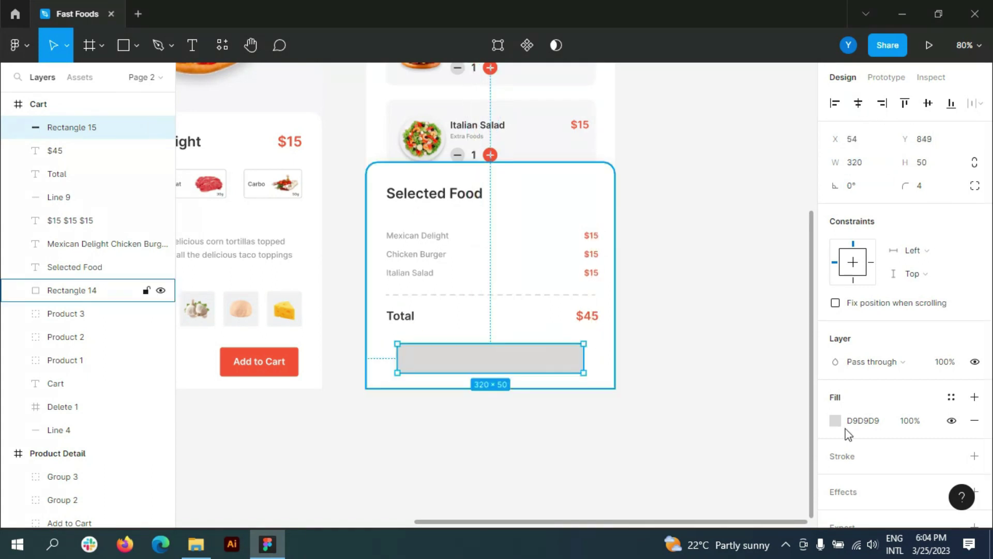
{"action": "left_click", "coordinate": [835, 420]}
{"action": "left_click", "coordinate": [696, 457]}
{"action": "key", "text": "Escape"}
Add a Check out label centred on the red button
{"action": "key", "text": "t"}
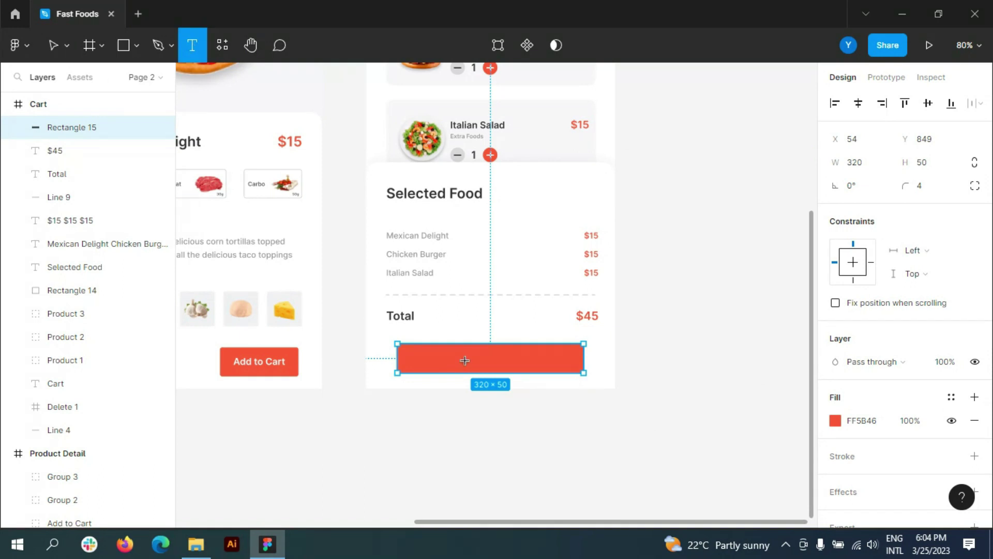
{"action": "left_click", "coordinate": [462, 358]}
{"action": "type", "text": "Check"}
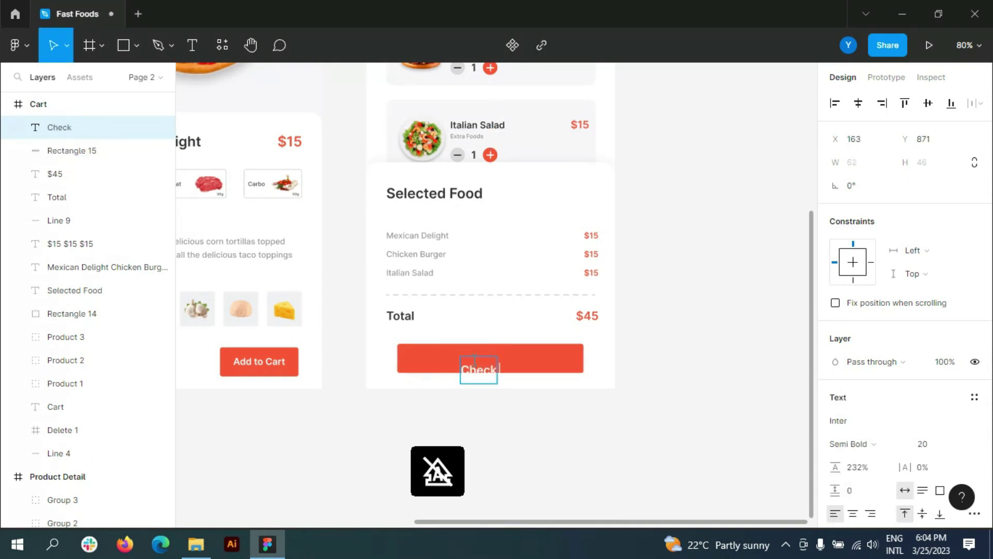
{"action": "type", "text": " out"}
{"action": "left_click_drag", "start_coordinate": [497, 376], "coordinate": [494, 365]}
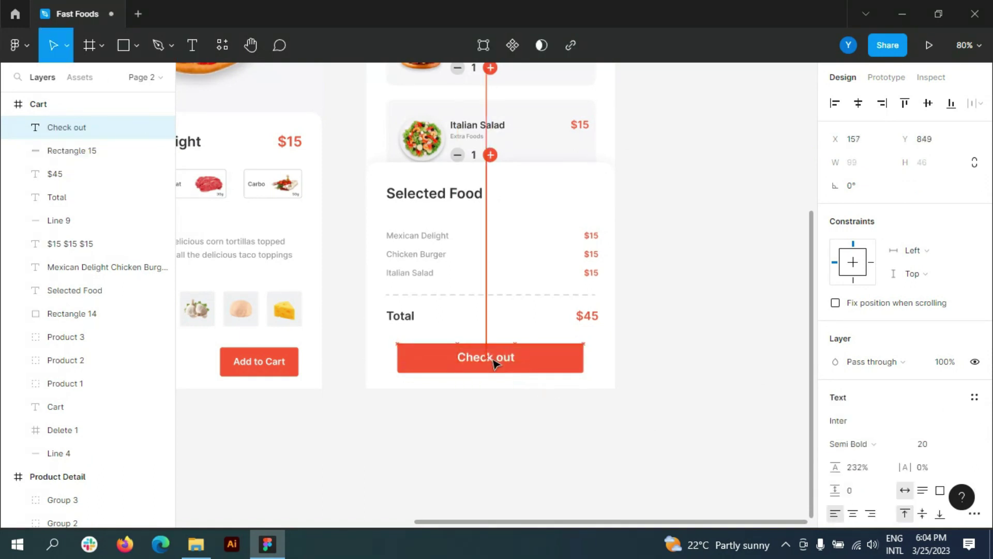
{"action": "key", "text": "alt+h"}
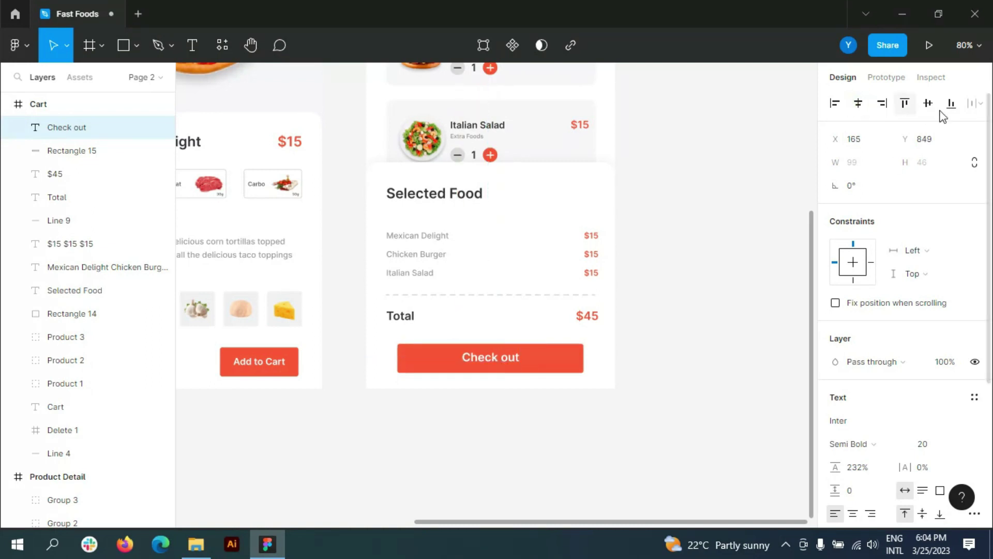
Lower the Selected Food card's top edge and move its heading down to match
{"action": "left_click", "coordinate": [674, 355]}
{"action": "scroll", "coordinate": [505, 446], "scroll_direction": "down", "scroll_amount": 1}
{"action": "scroll", "coordinate": [651, 301], "scroll_direction": "up", "scroll_amount": 1}
{"action": "scroll", "coordinate": [650, 301], "scroll_direction": "up", "scroll_amount": 2}
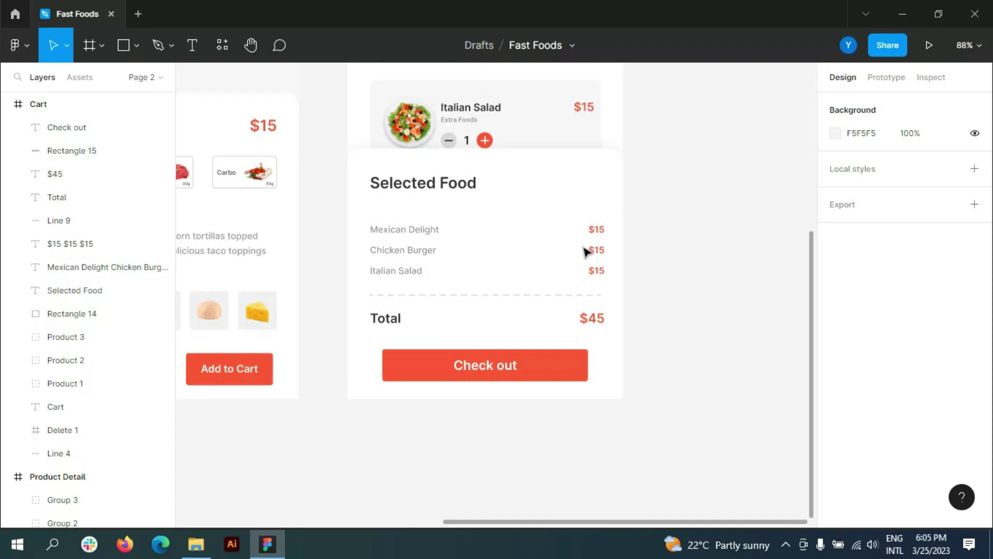
{"action": "left_click", "coordinate": [503, 263]}
{"action": "left_click_drag", "start_coordinate": [503, 152], "coordinate": [503, 157]}
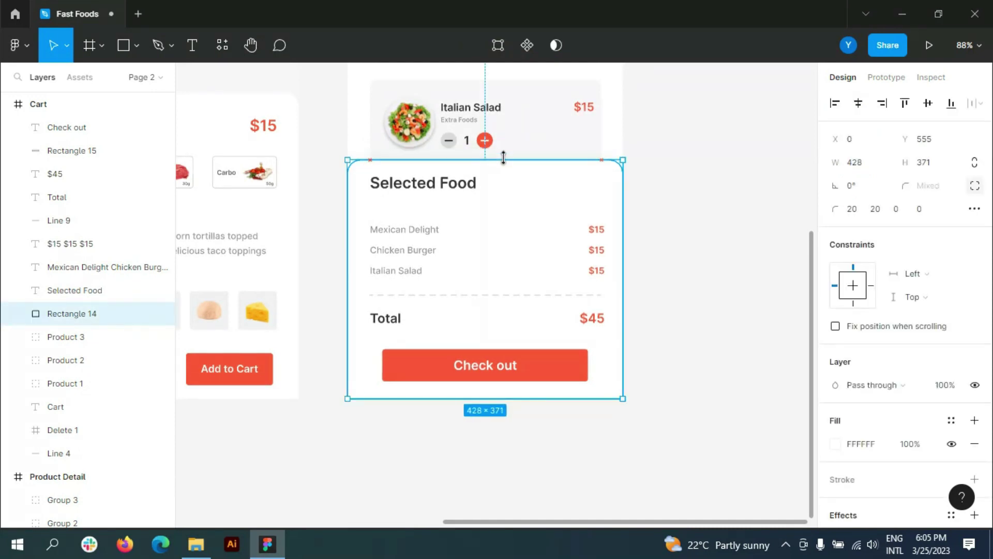
{"action": "left_click_drag", "start_coordinate": [462, 189], "coordinate": [464, 190]}
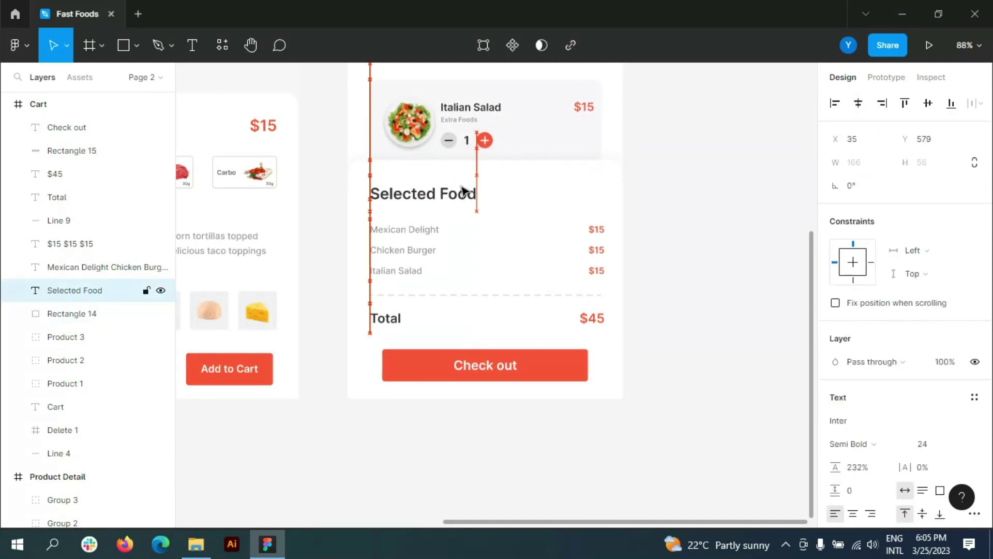
{"action": "left_click", "coordinate": [504, 191]}
{"action": "left_click", "coordinate": [765, 249]}
Collapse the Cart and Product Detail frames in the layers panel
{"action": "scroll", "coordinate": [408, 348], "scroll_direction": "down", "scroll_amount": 3}
{"action": "scroll", "coordinate": [510, 350], "scroll_direction": "down", "scroll_amount": 3}
{"action": "scroll", "coordinate": [303, 200], "scroll_direction": "down", "scroll_amount": 2}
{"action": "scroll", "coordinate": [336, 196], "scroll_direction": "up", "scroll_amount": 2}
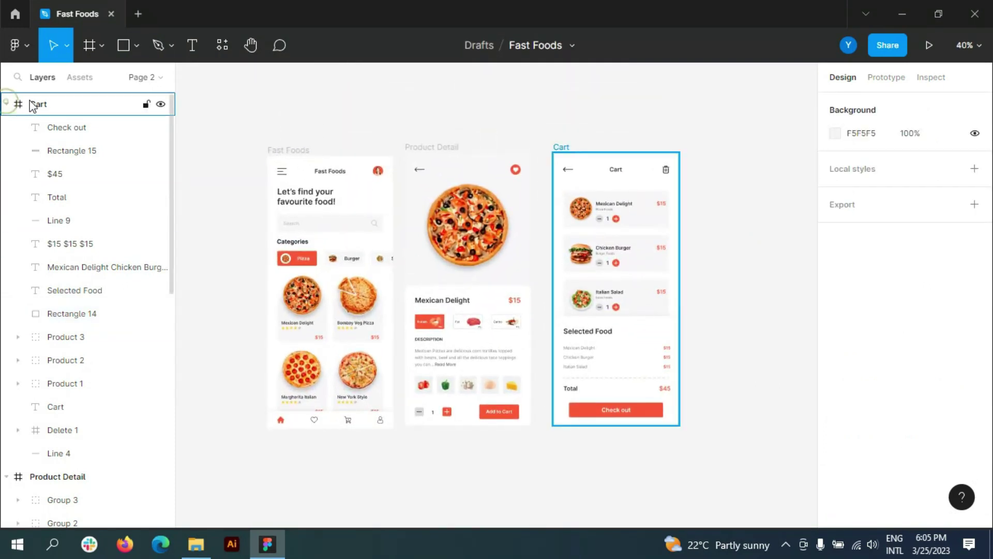
{"action": "left_click", "coordinate": [8, 104]}
{"action": "left_click", "coordinate": [8, 127]}
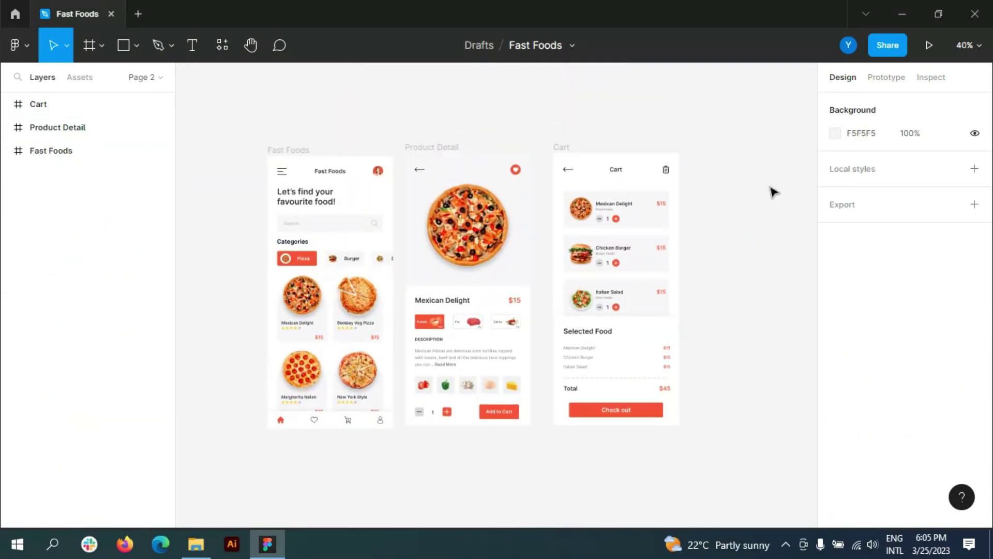